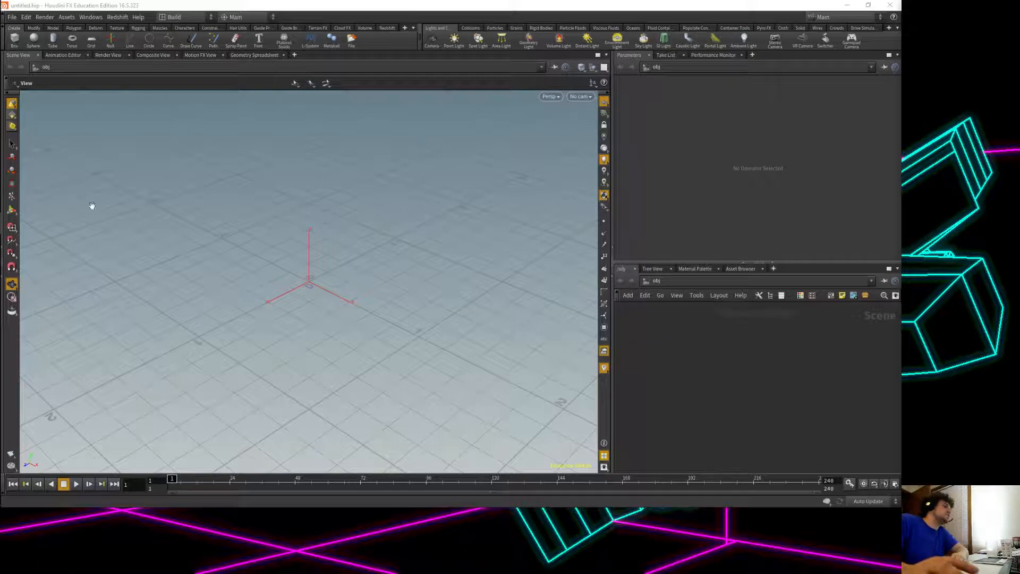
Switch to Houdini and place a Geometry object in the scene's object network.
click(24, 314)
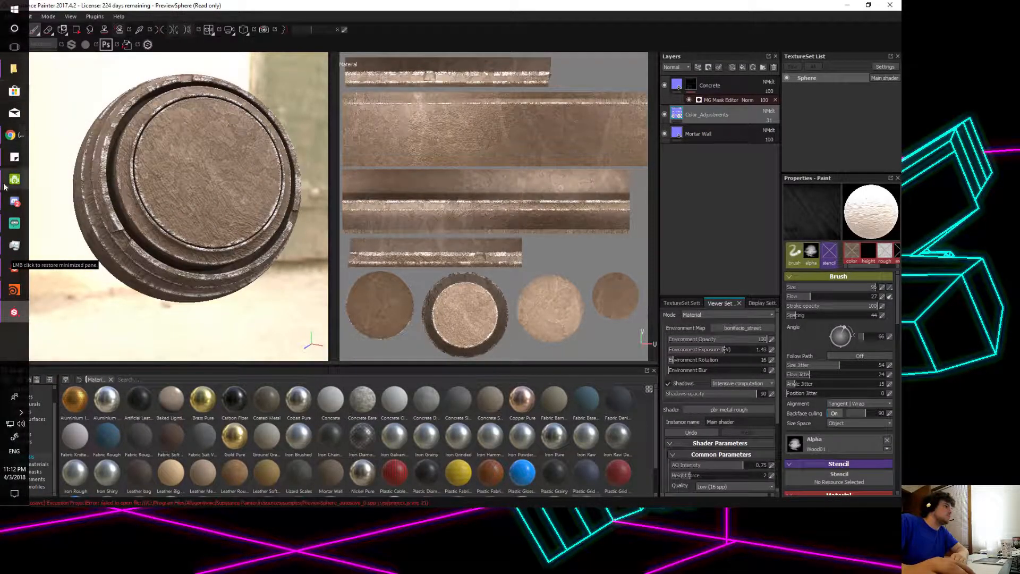
click(14, 290)
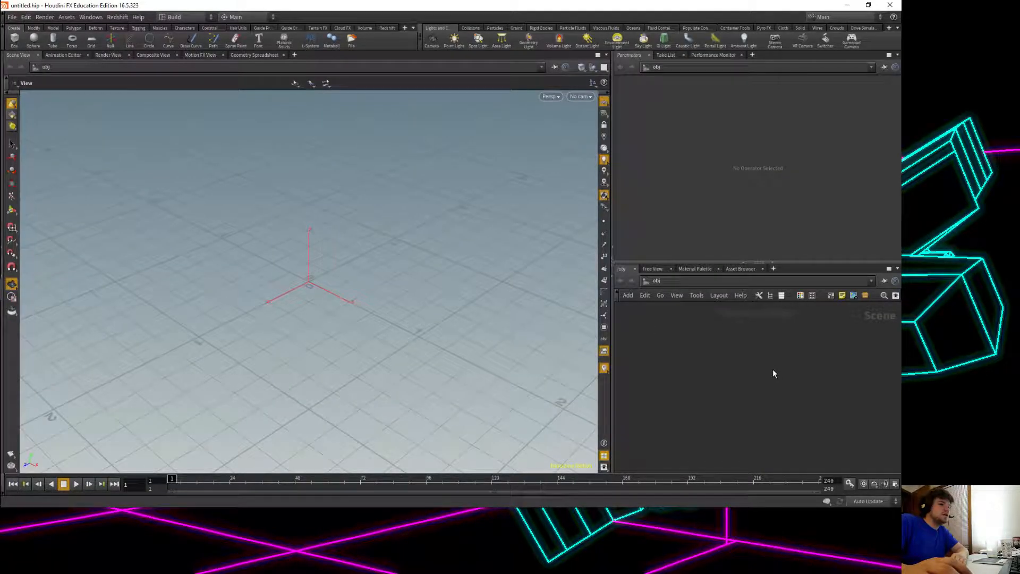
key(Tab)
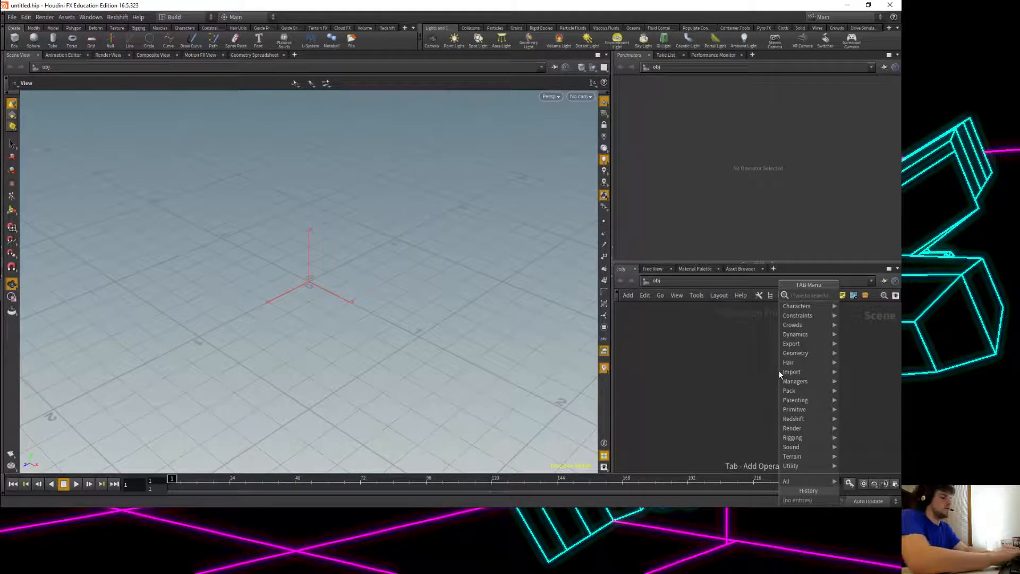
text(geo)
key(Return)
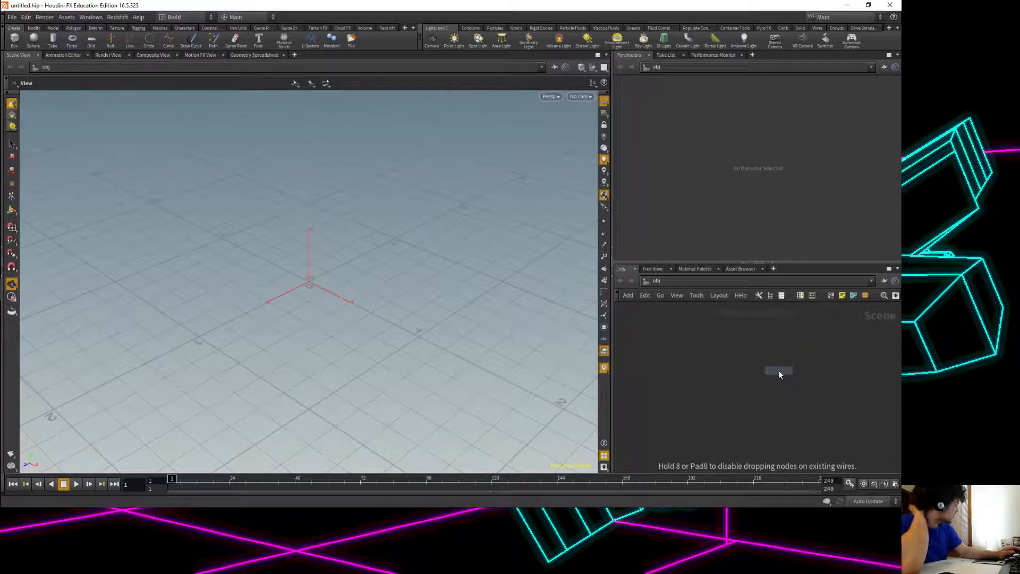
click(779, 369)
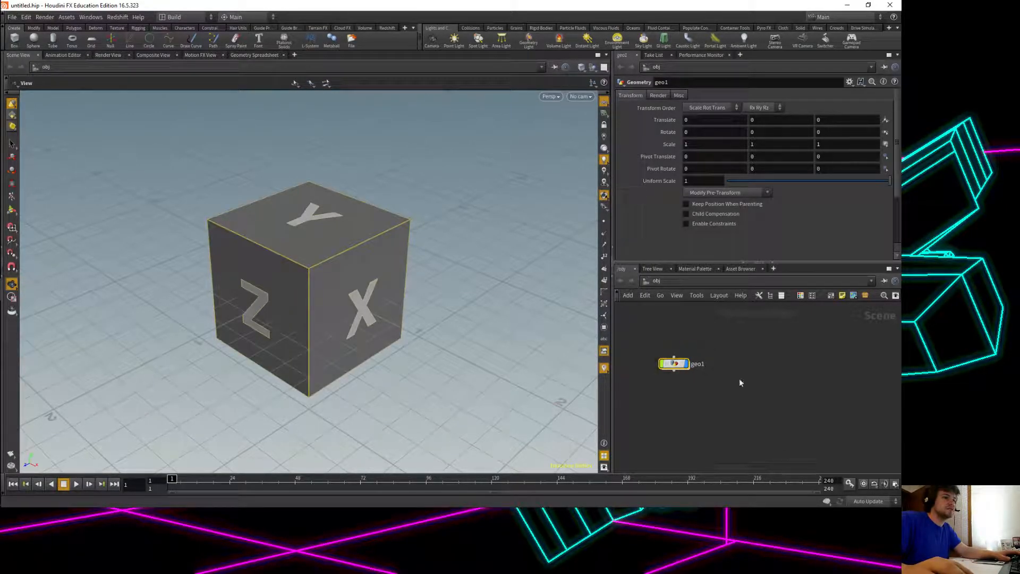
Rename the geometry object as ground and delete the default File node inside it.
double_click(694, 367)
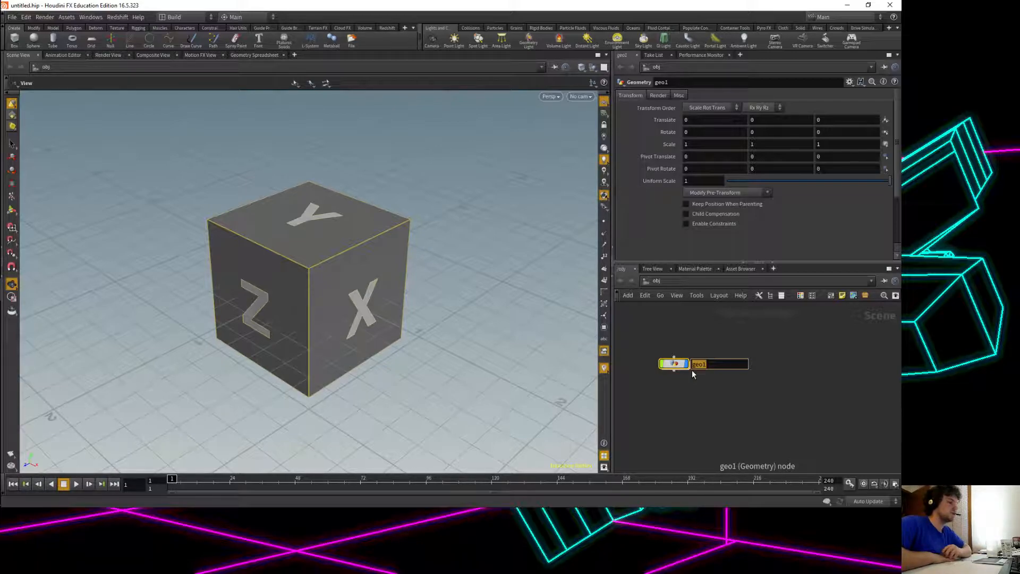
text(plan)
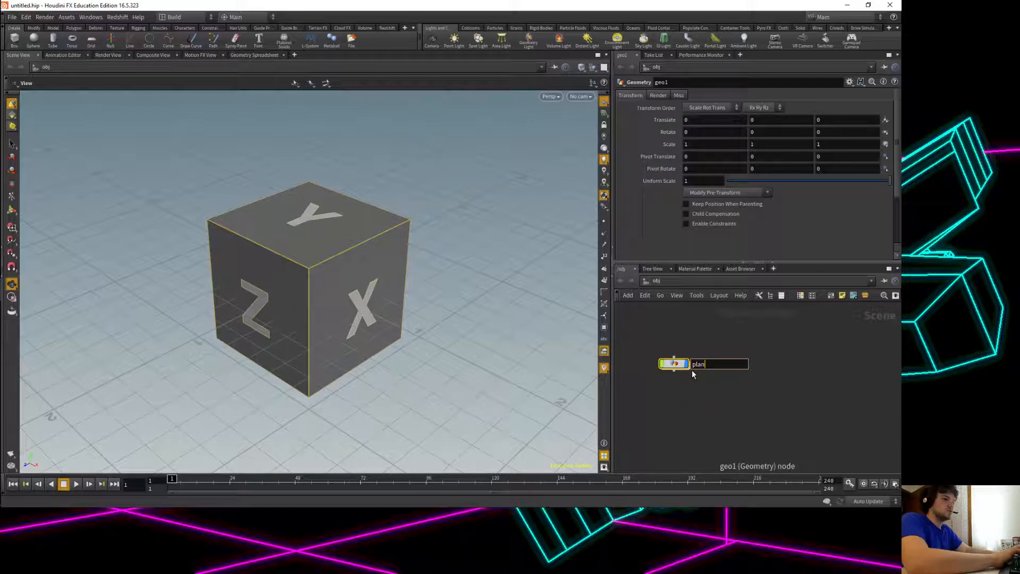
text(ground)
key(Return)
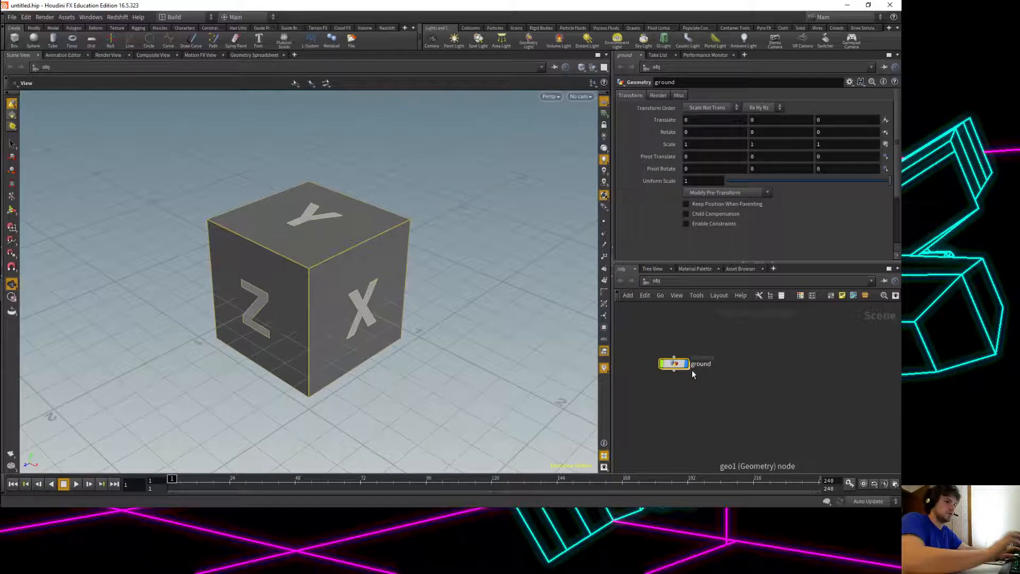
double_click(676, 365)
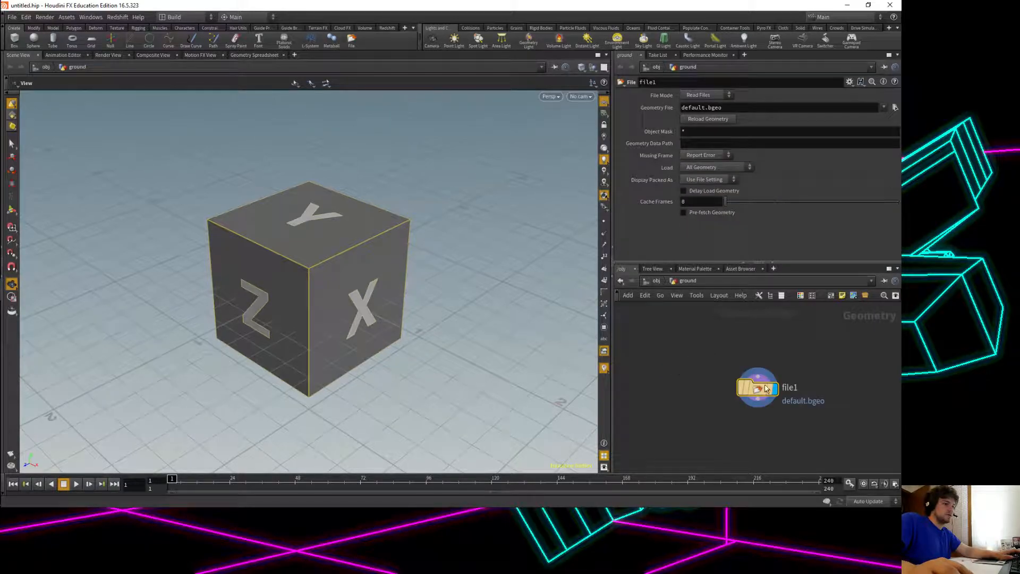
key(Delete)
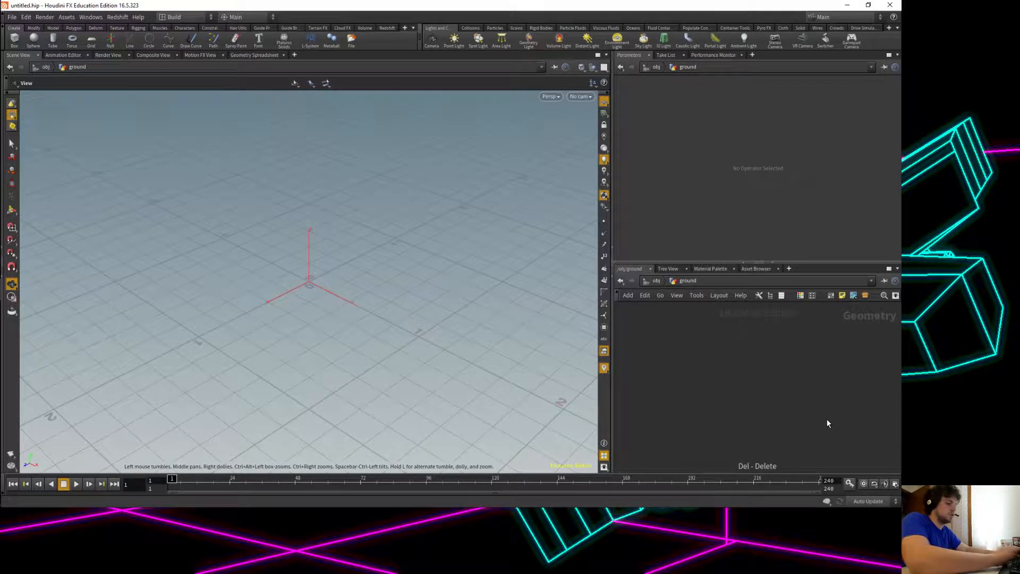
key(Tab)
text(pla)
key(Return)
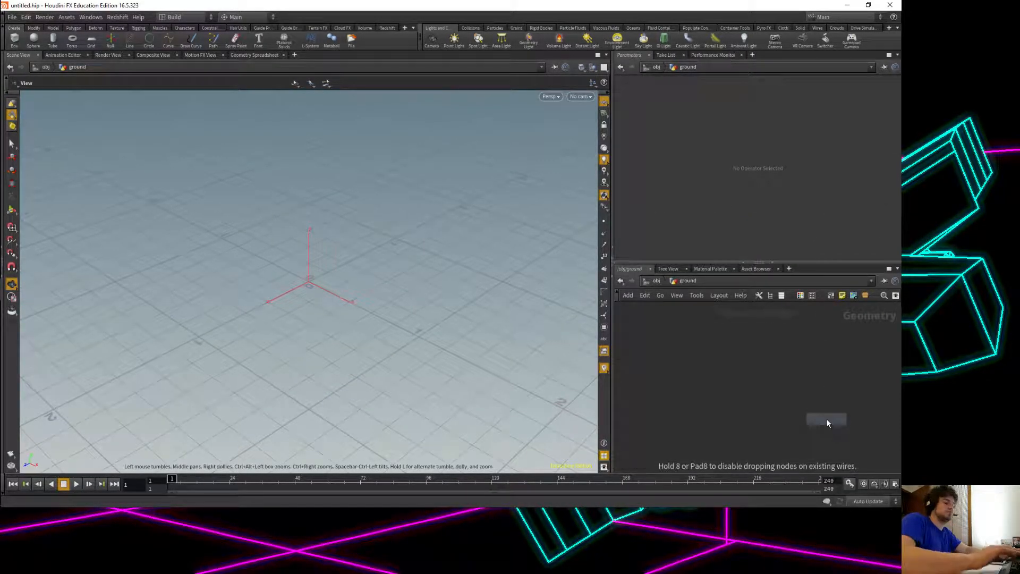
key(Escape)
Add a Grid node inside the ground object and position it in the network.
key(Tab)
text(p)
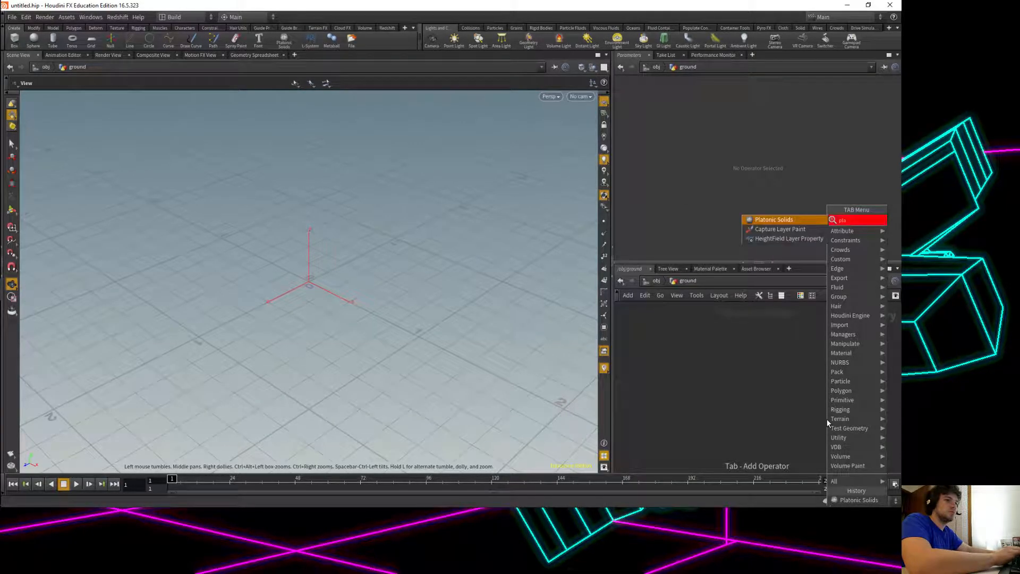
key(BackSpace)
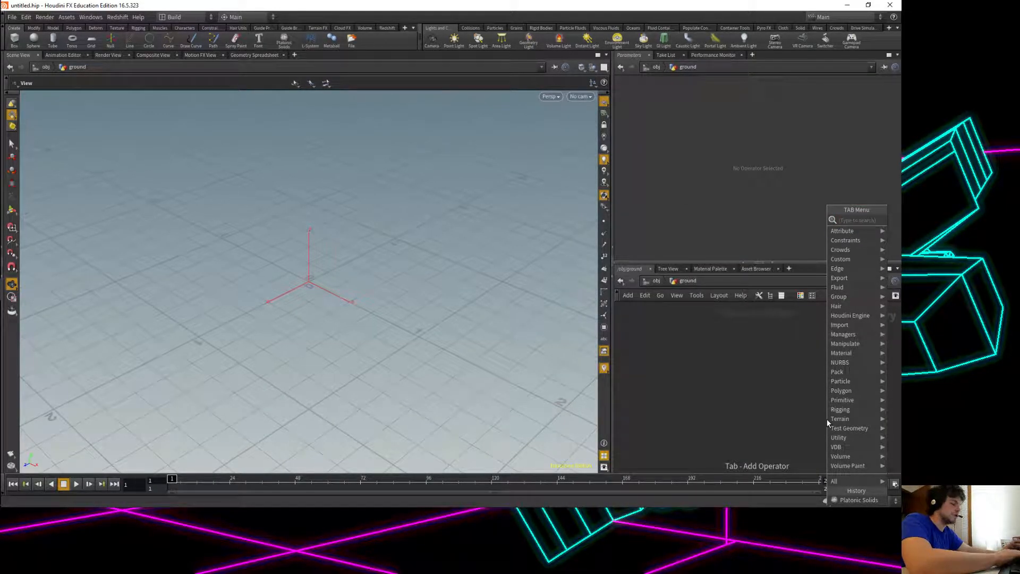
key(Return)
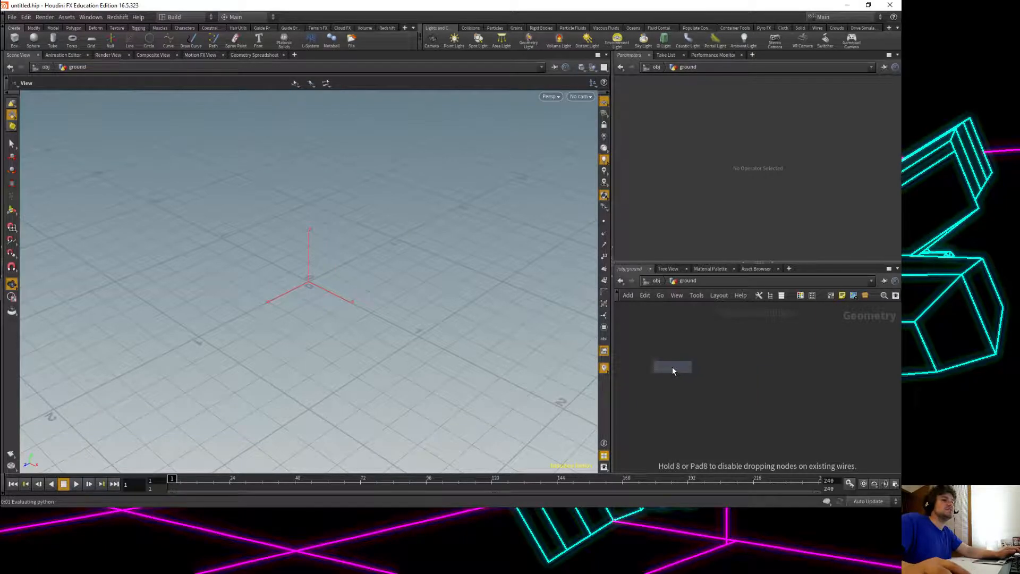
click(672, 366)
click(701, 136)
drag(672, 366, 677, 355)
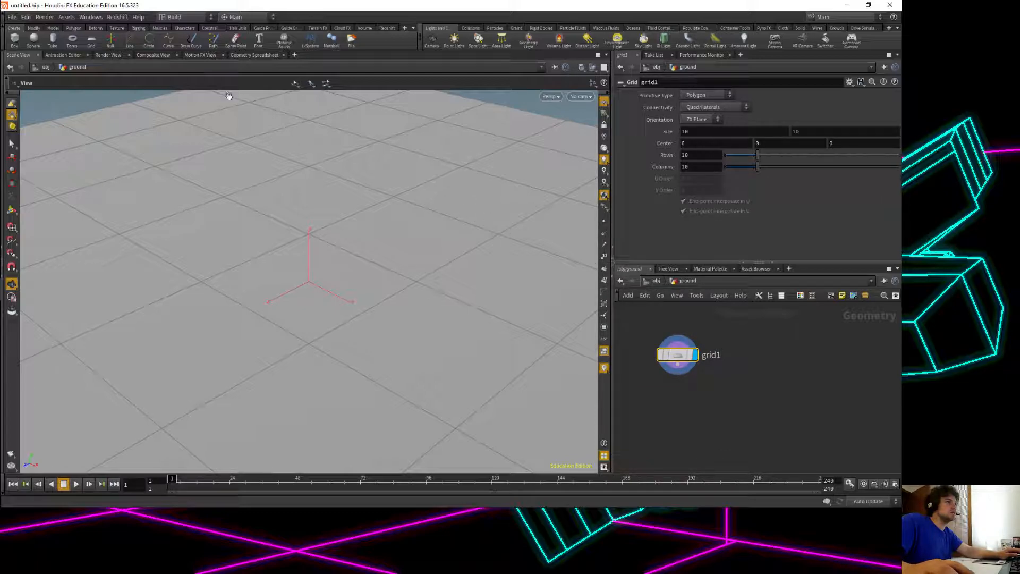
Create the Redshift ROP and IPR output nodes and select the ROP node.
click(385, 28)
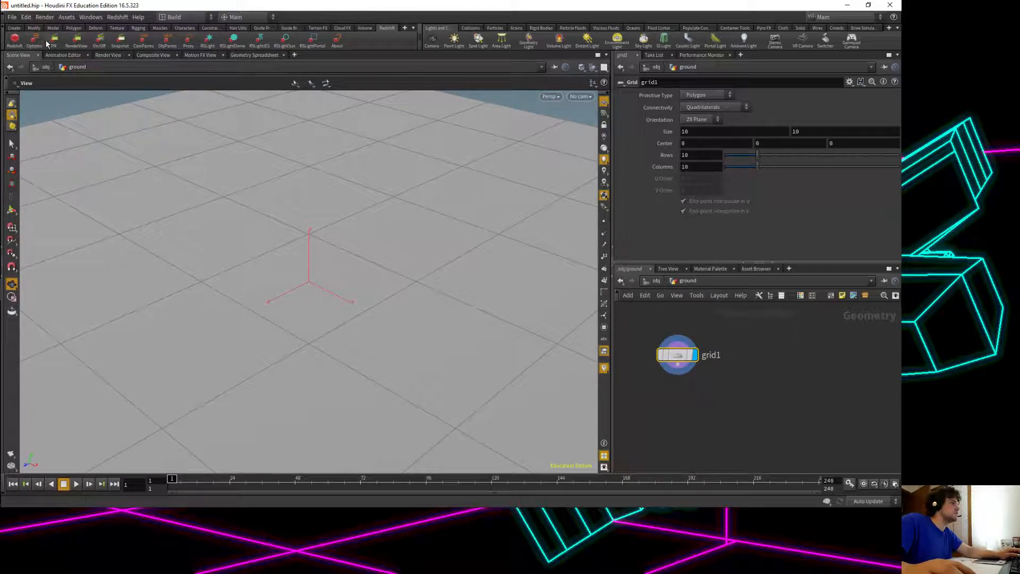
click(16, 44)
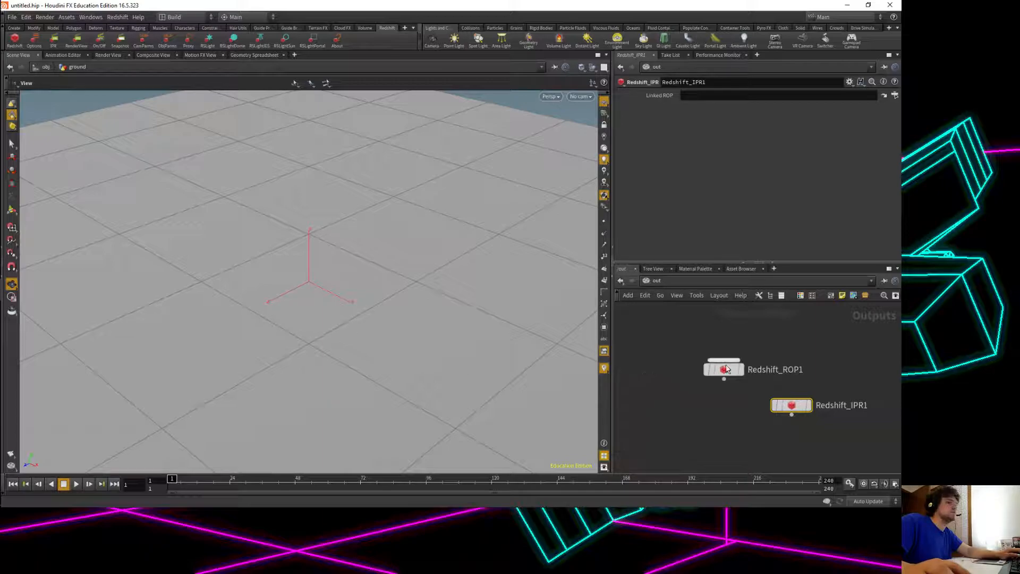
click(726, 370)
At object level, create a camera from a low front view and pull it back to about 0.97 in Y and 3.63 in Z.
click(651, 282)
click(663, 320)
drag(560, 313, 330, 219)
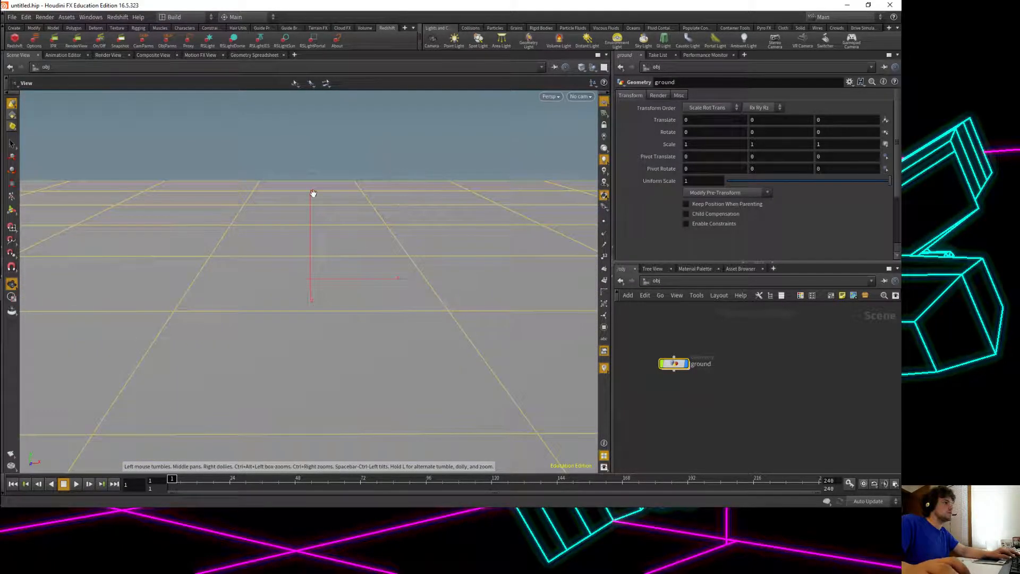
click(433, 42)
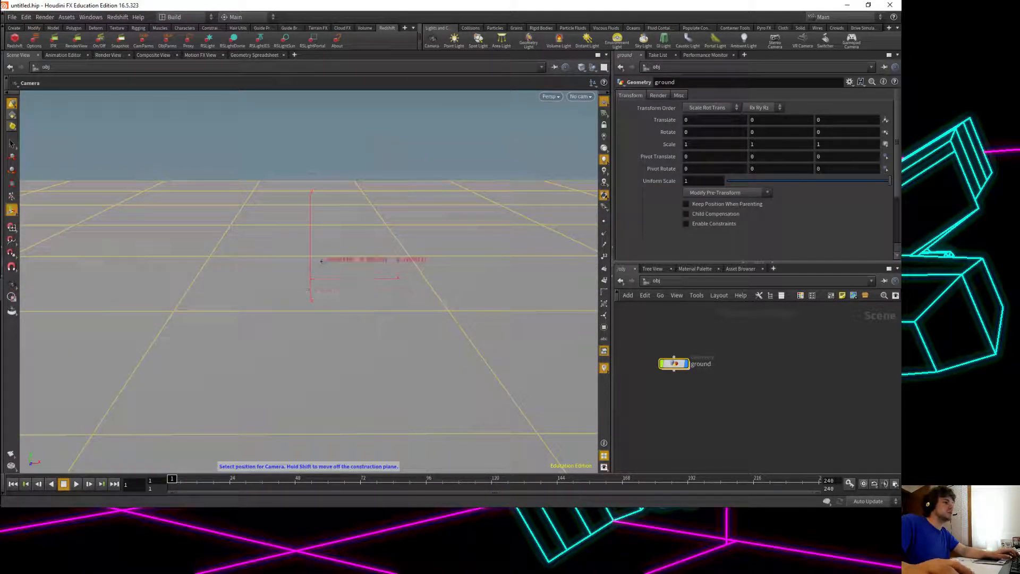
key(Escape)
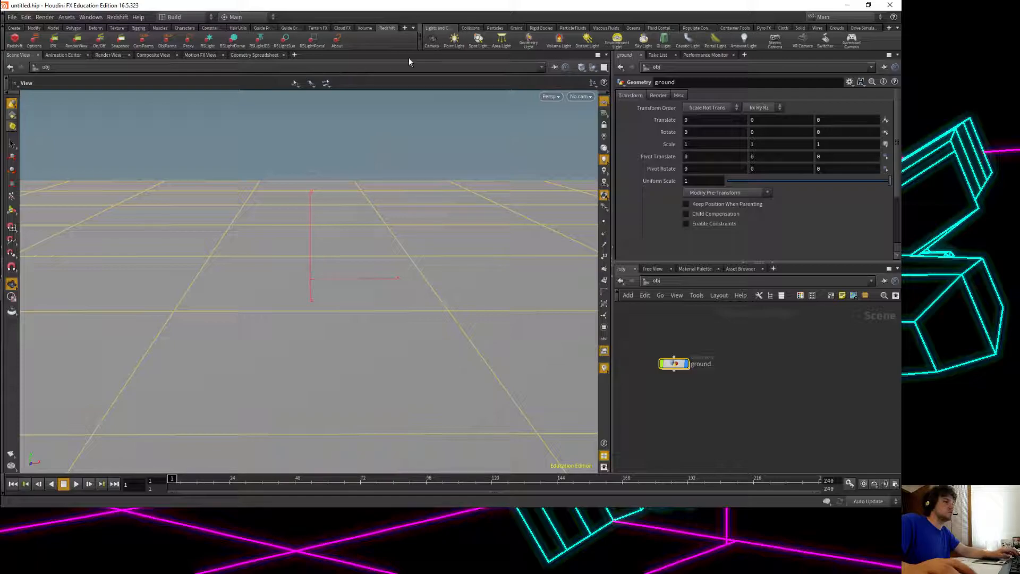
ctrl+click(432, 42)
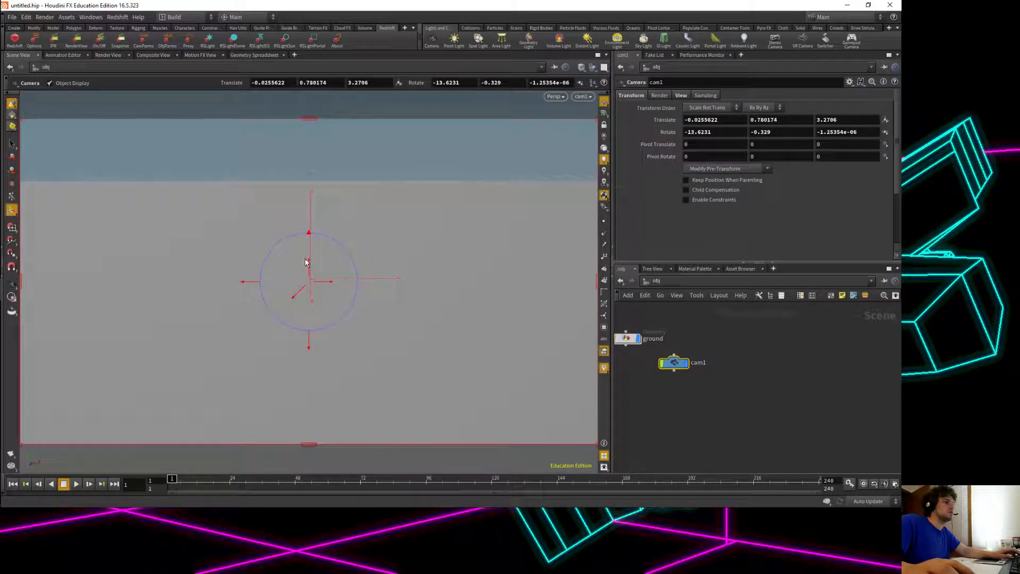
drag(309, 269, 285, 303)
Move the camera node beside the ground node and rename it as main_cam.
drag(666, 368, 722, 340)
double_click(749, 340)
text(main)
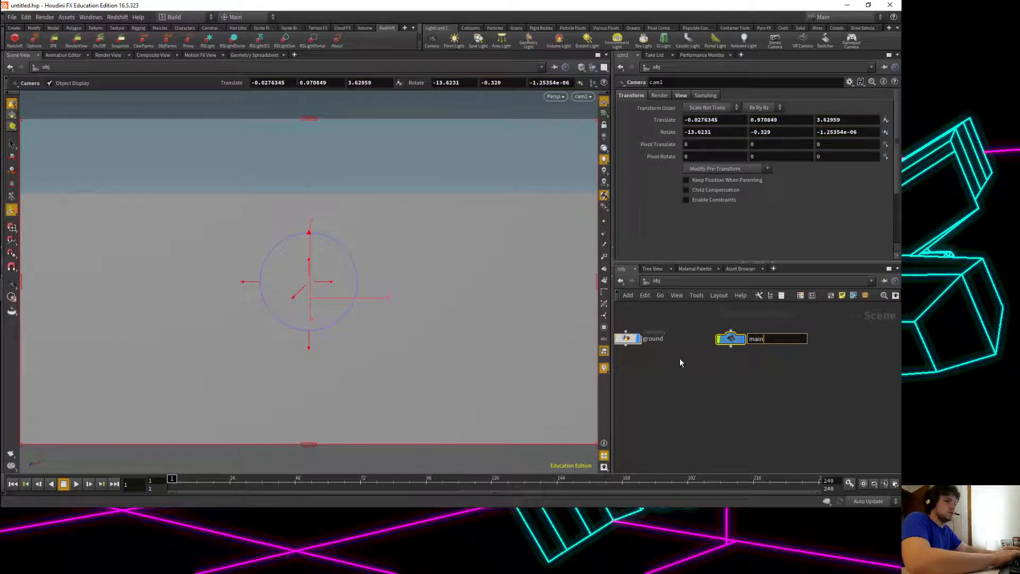
text(_cam)
key(Return)
Switch the network editor to the mat network.
middle_drag(674, 366, 729, 377)
click(653, 281)
click(659, 314)
click(656, 280)
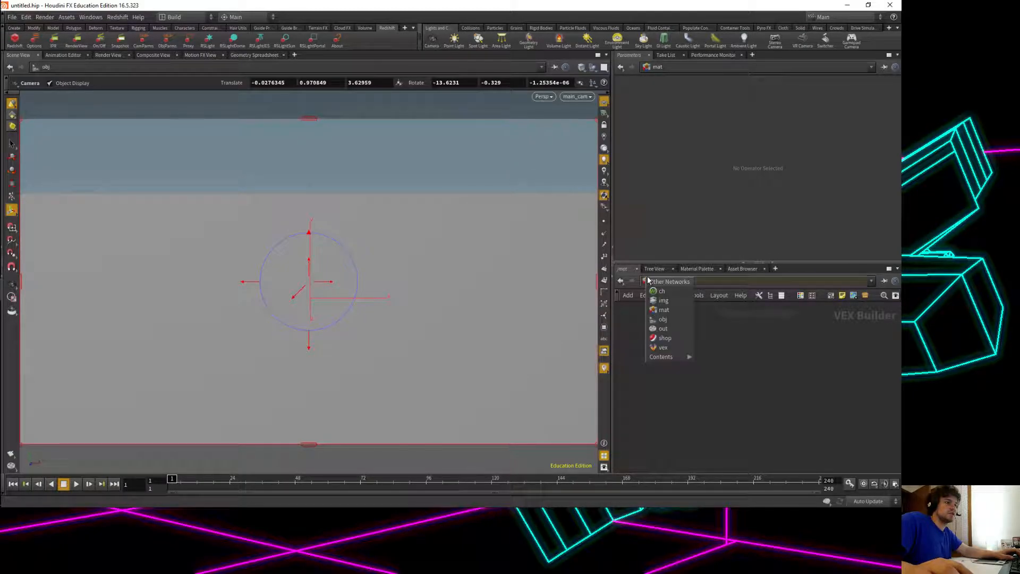
click(661, 341)
click(656, 268)
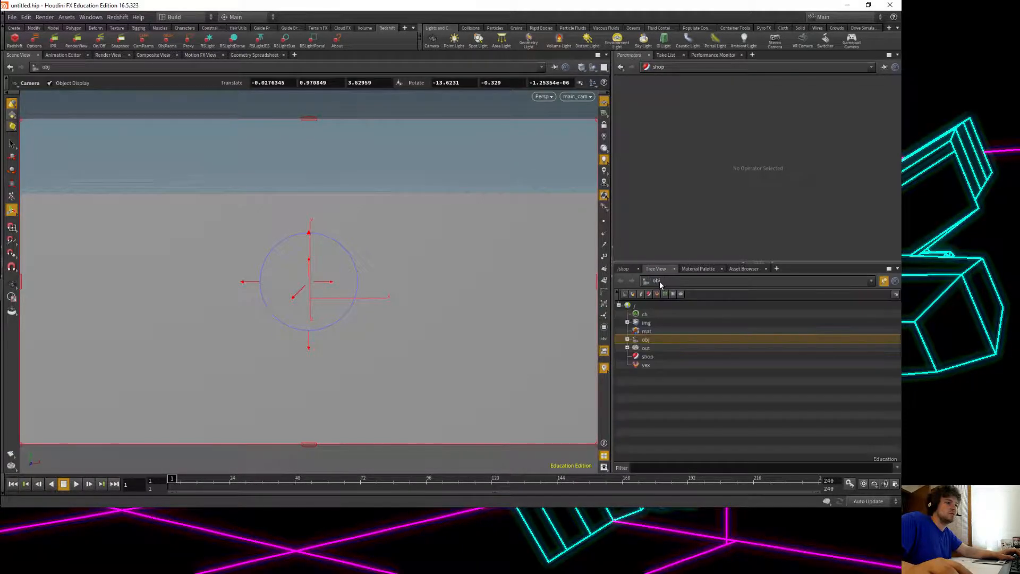
click(649, 280)
click(633, 273)
click(625, 269)
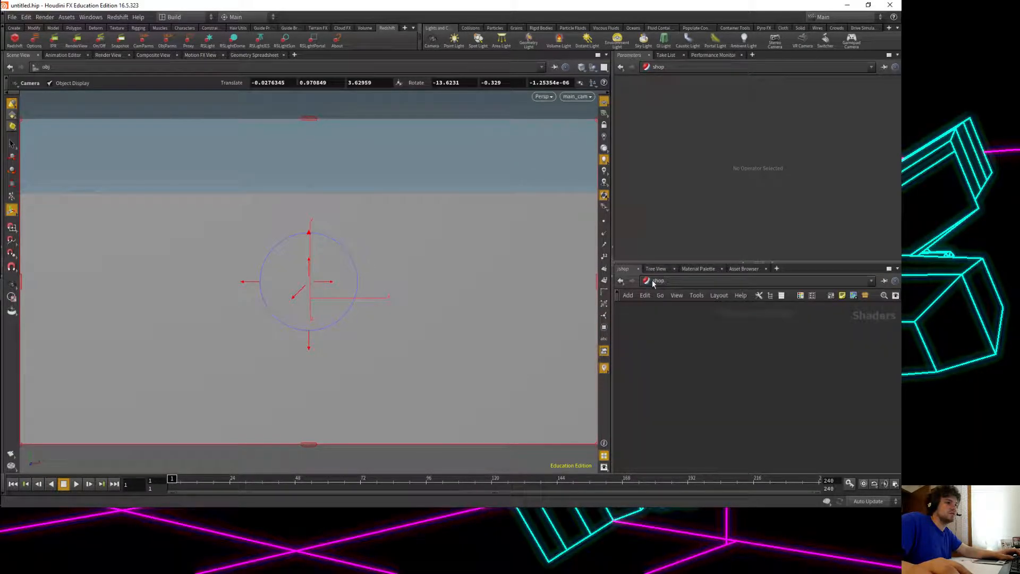
click(653, 281)
click(666, 314)
Add an RS Material Builder node to the mat network.
key(Tab)
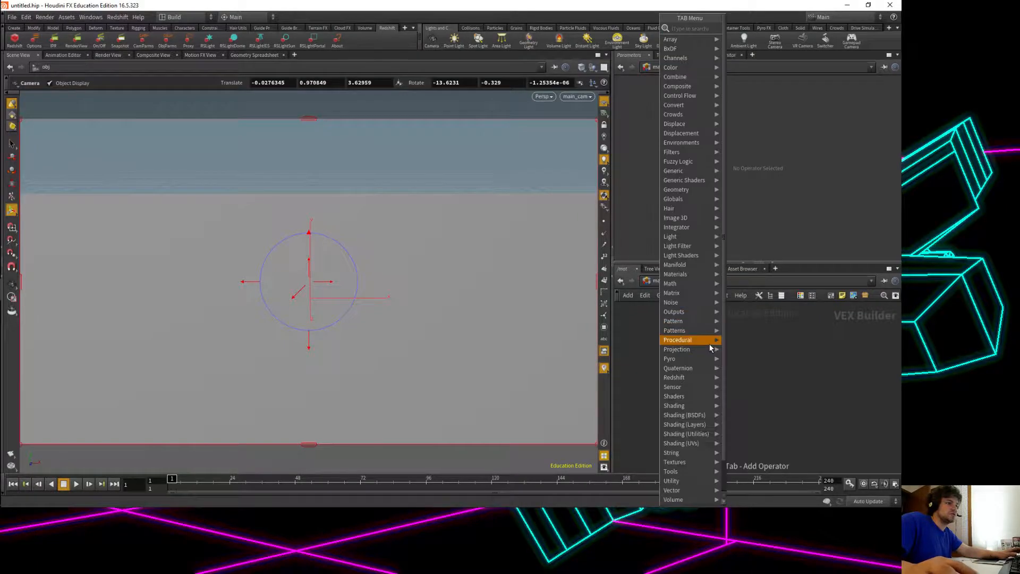
text(redshi)
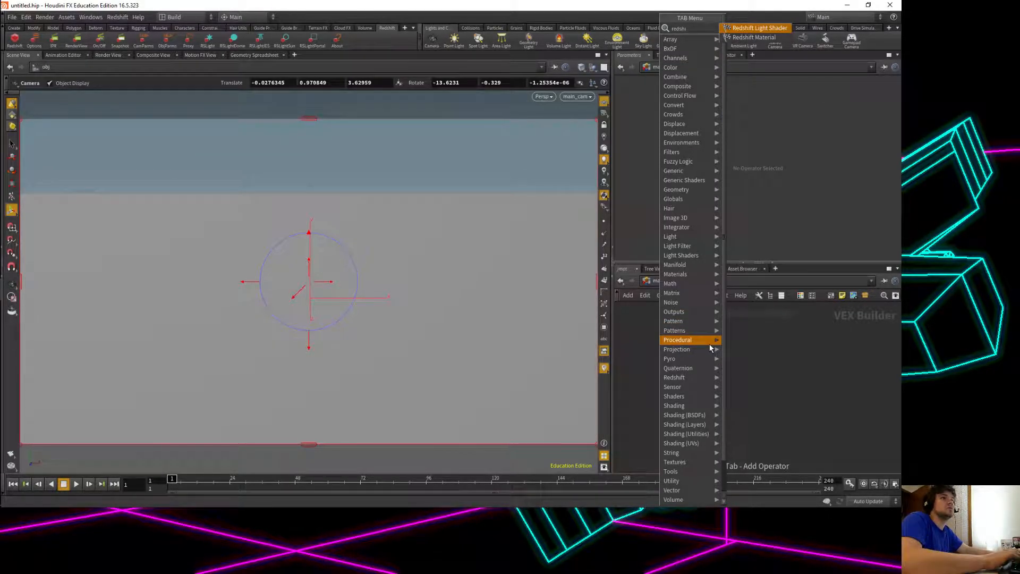
key(Down)
key(BackSpace)
key(BackSpace)
key(BackSpace)
key(BackSpace)
key(BackSpace)
key(BackSpace)
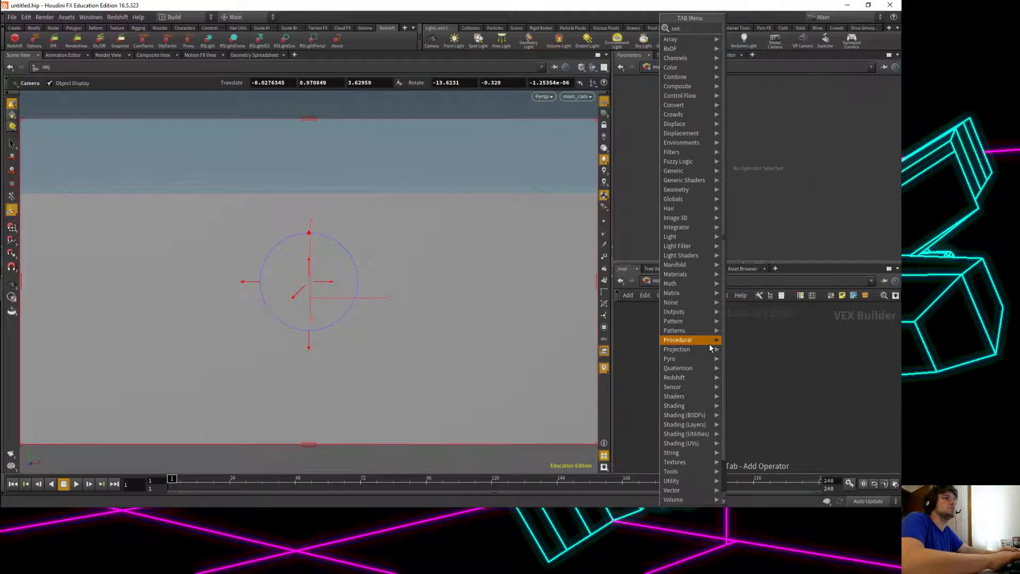
text(material)
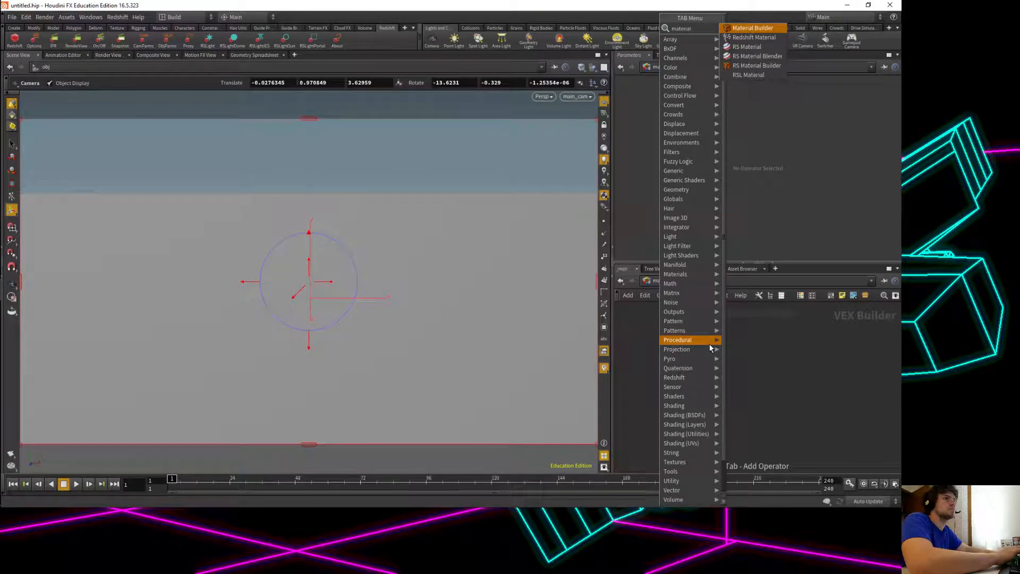
key(Down)
key(Down)
key(Down)
key(Down)
key(Return)
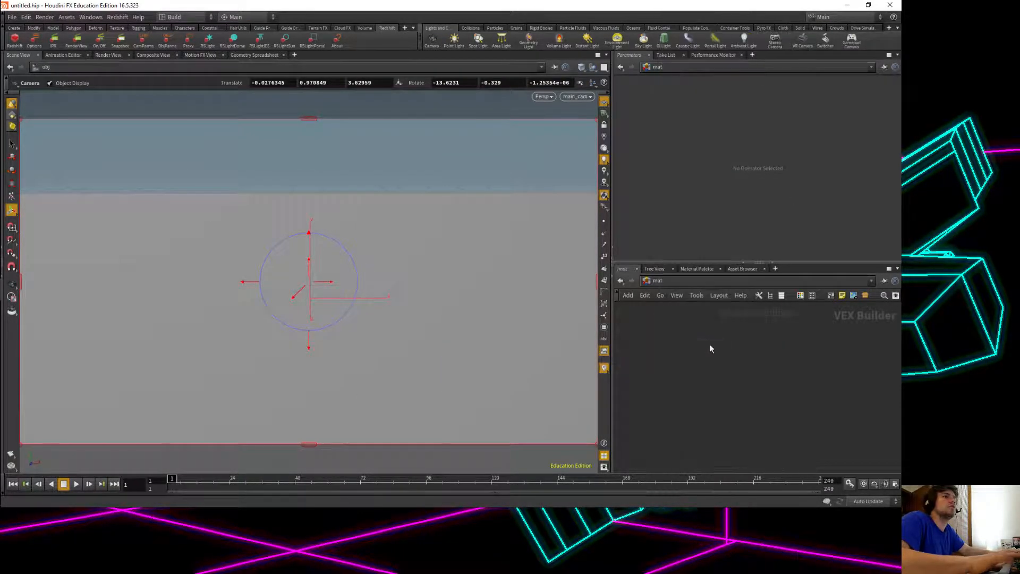
click(657, 349)
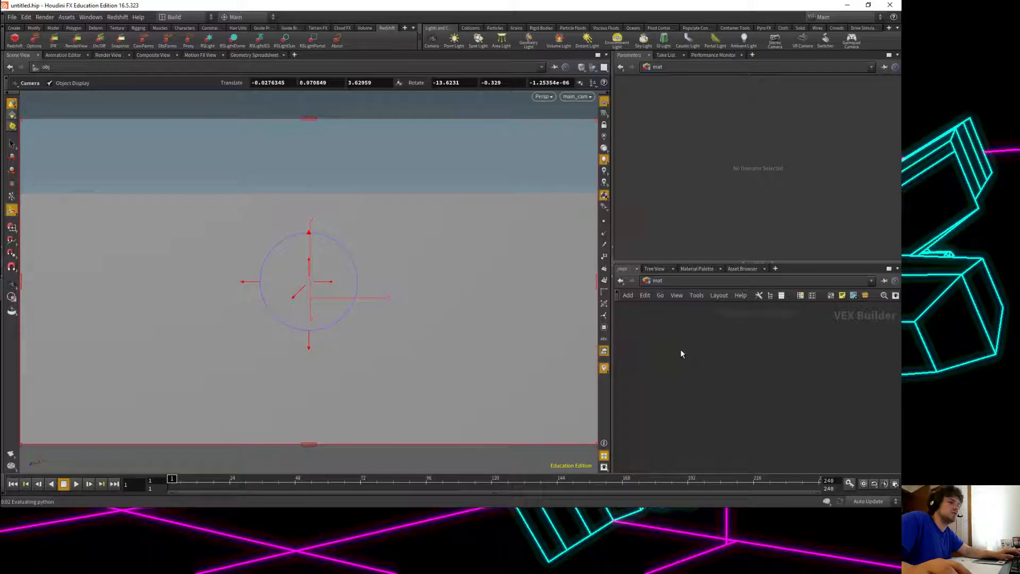
Rename the new material builder node as rs_ground.
key(F2)
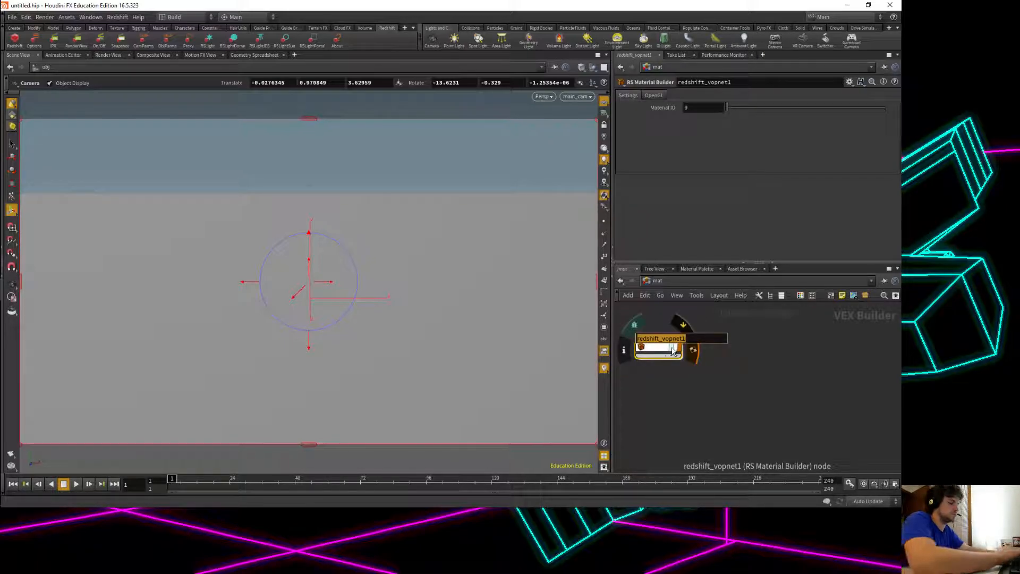
text(rs_ground)
key(Return)
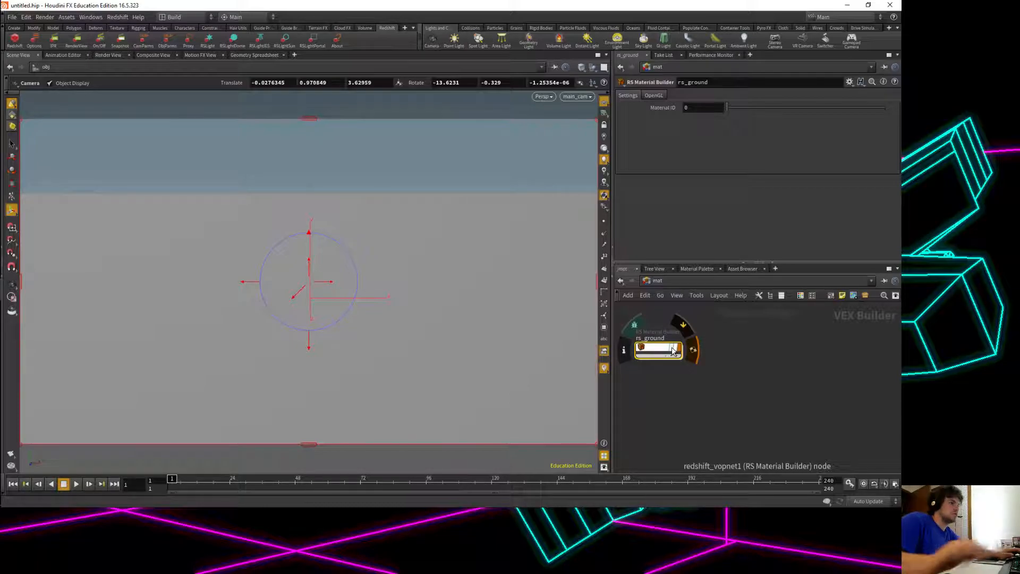
Add an RS Material node inside the rs_ground material builder.
double_click(656, 351)
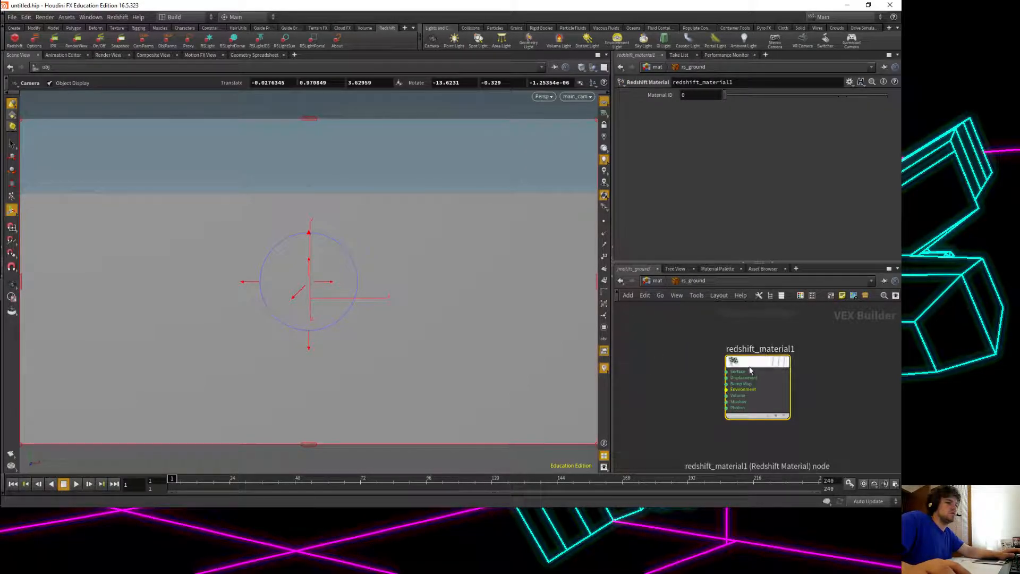
key(Tab)
text(rs)
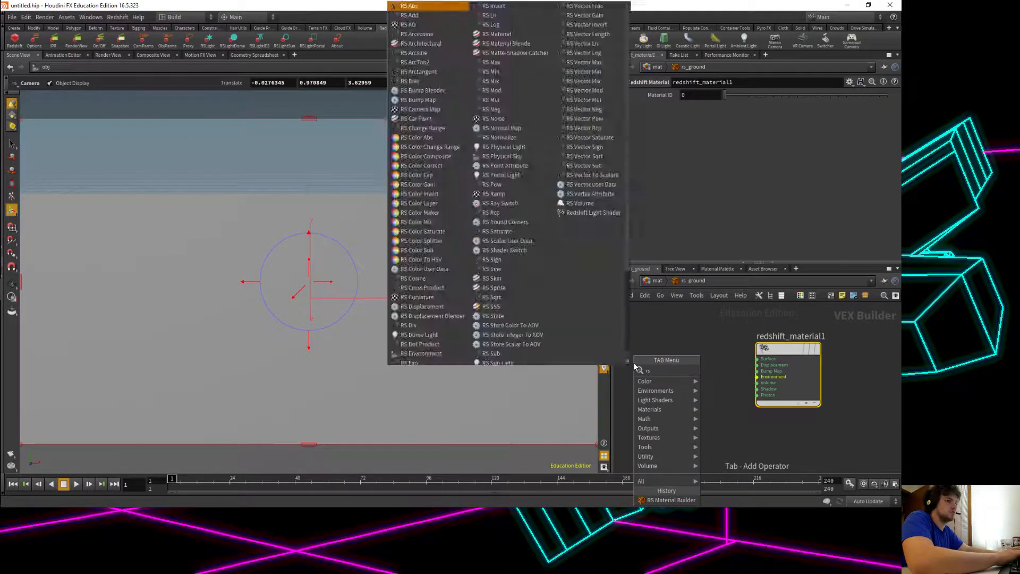
text( arch)
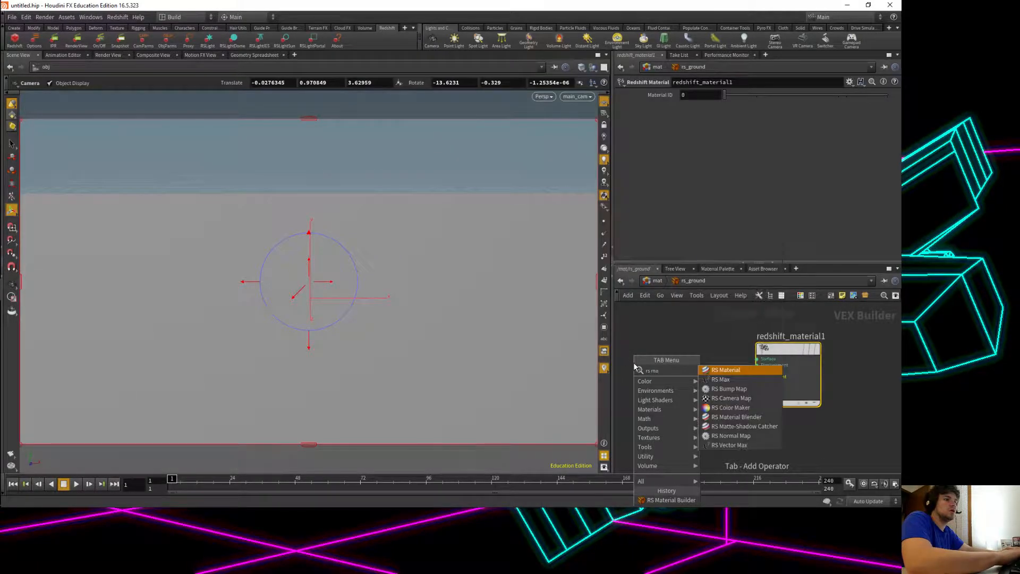
key(Return)
click(633, 363)
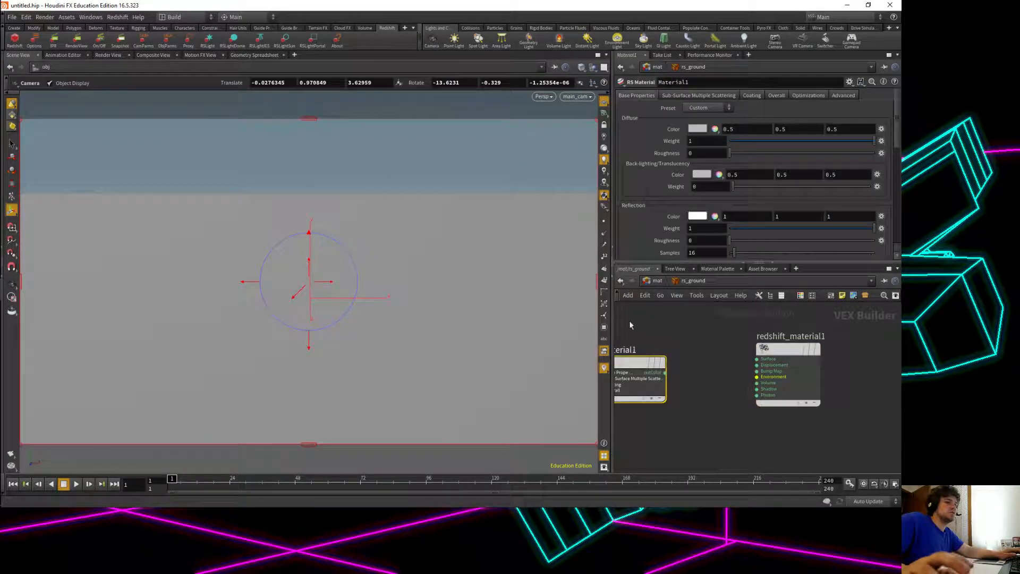
Connect the RS Material's output color to the Surface input of redshift_material1 and rename the RS Material node as RS_Ground.
drag(666, 372, 732, 356)
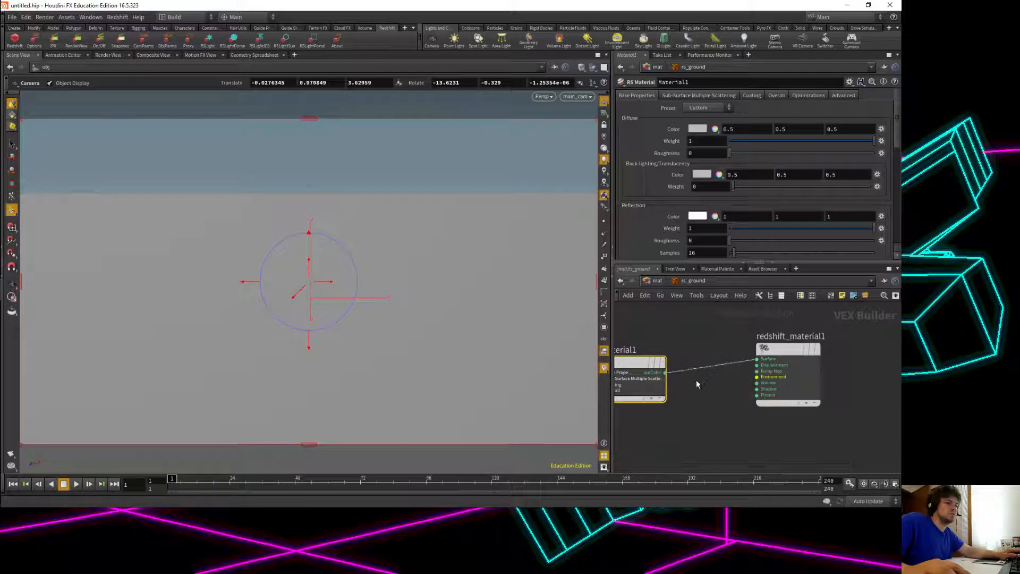
drag(637, 364, 672, 349)
double_click(649, 337)
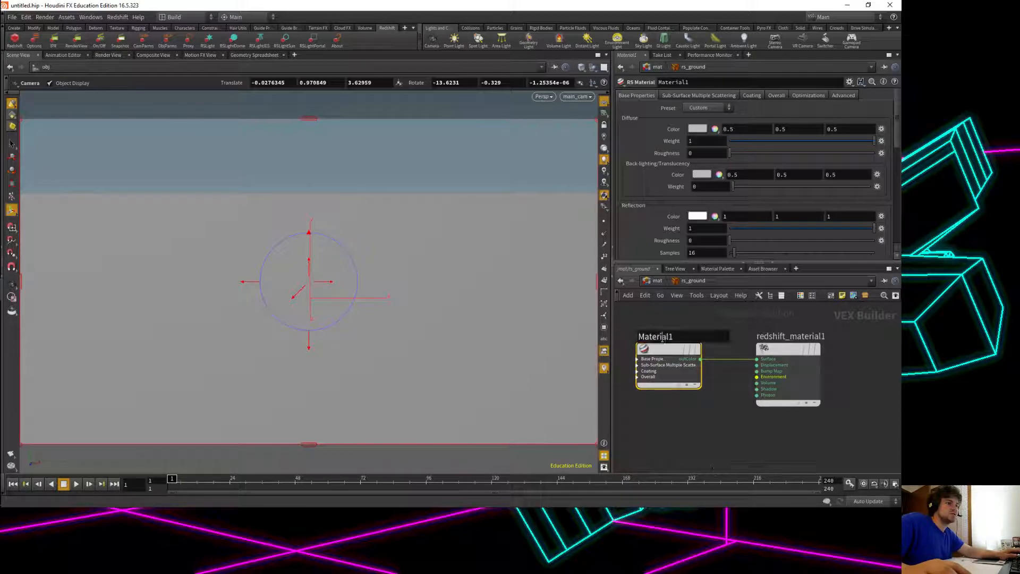
text(RS_Ground)
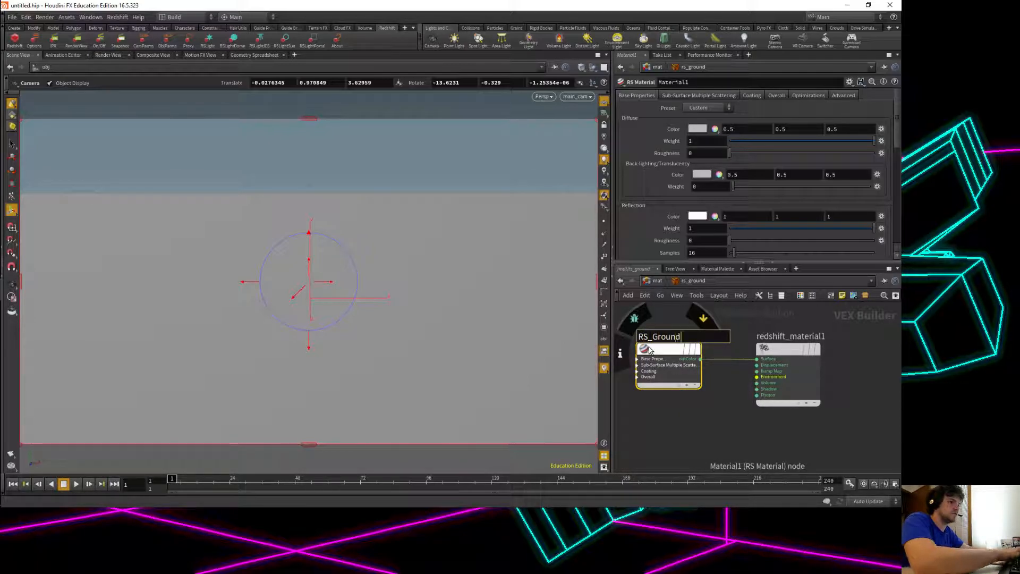
key(Return)
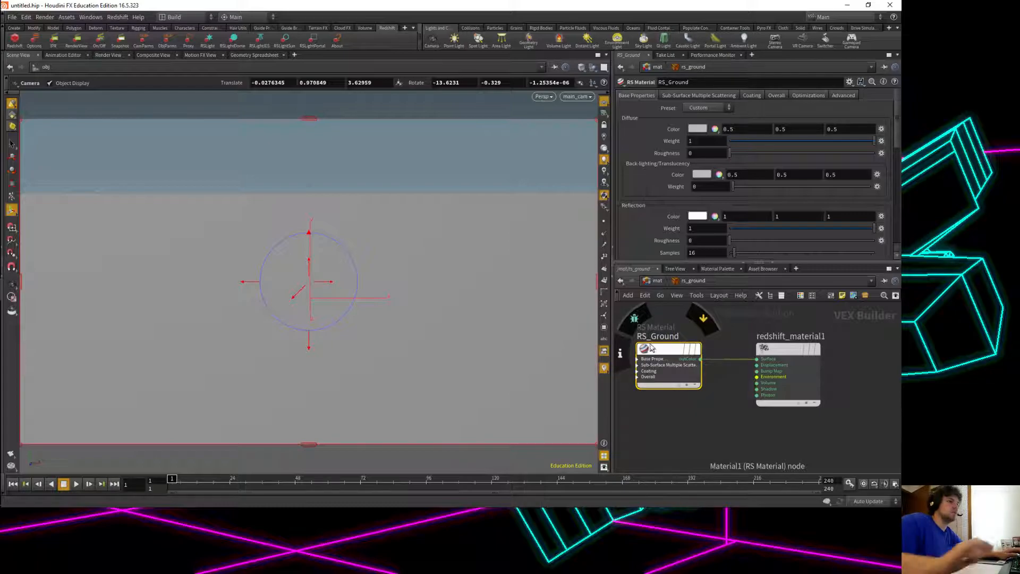
Set RS_Ground's diffuse color to a neutral grey of 0.392 and its diffuse roughness to 0.5.
click(694, 107)
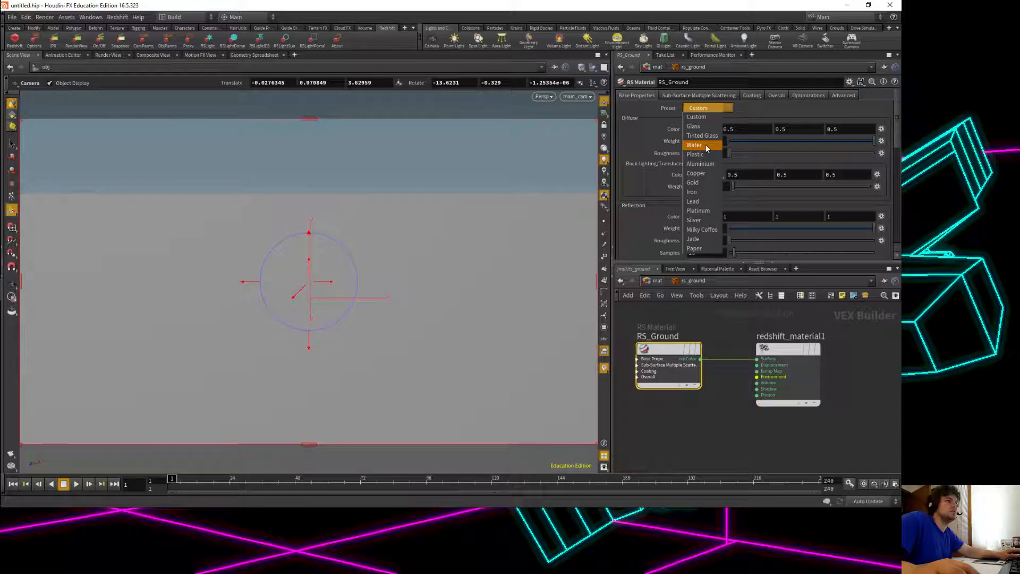
click(788, 118)
click(699, 128)
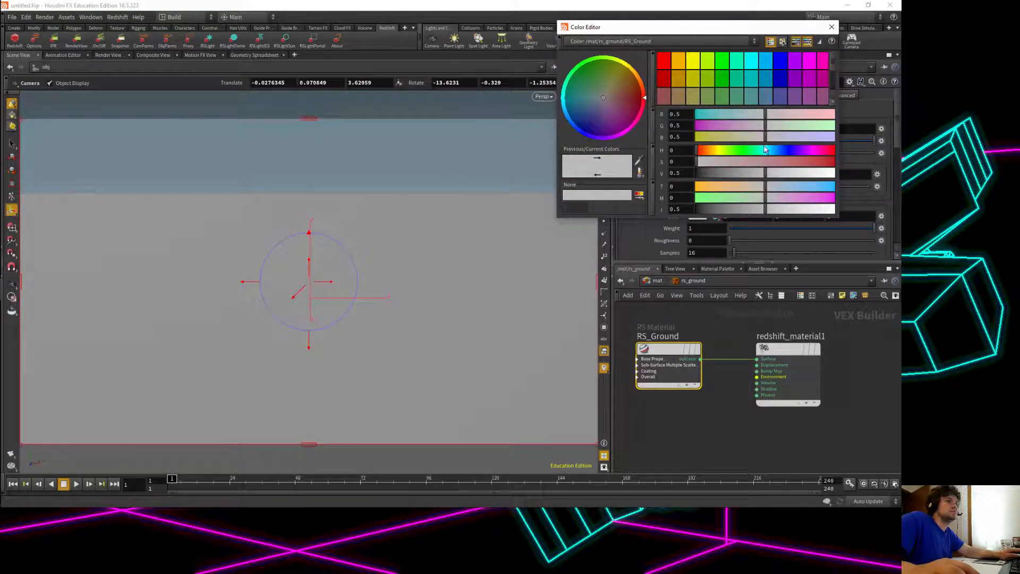
drag(764, 174, 750, 173)
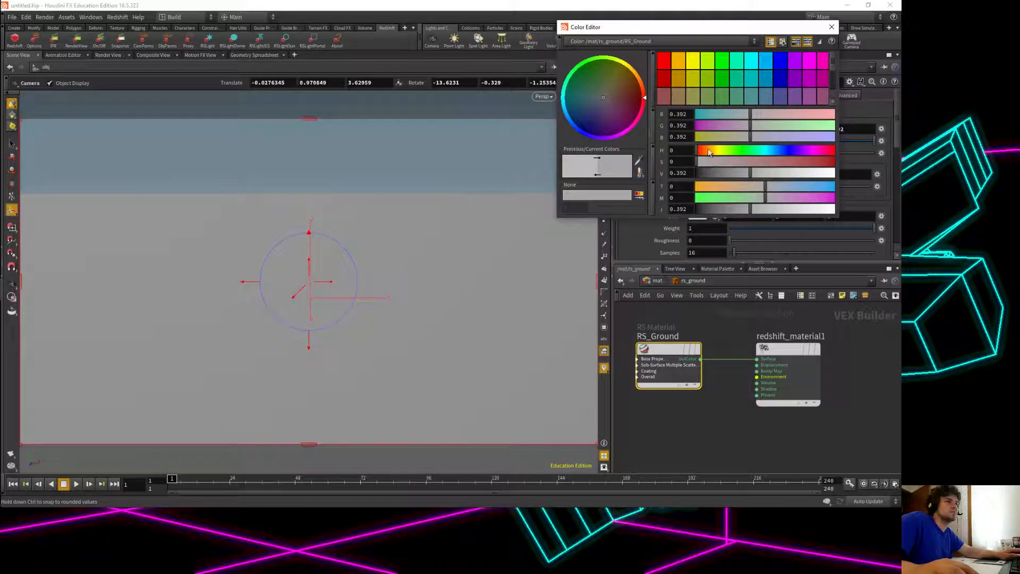
click(832, 27)
click(702, 151)
text(.5)
key(Return)
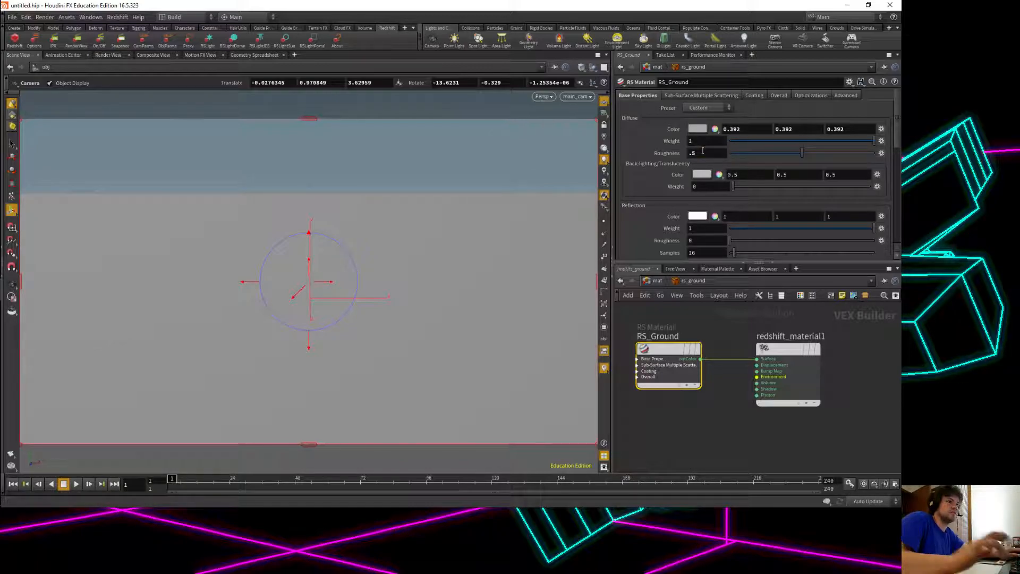
Set RS_Ground's reflection weight to 0.5 and its reflection roughness to 0.75.
scroll(707, 207, down, 2)
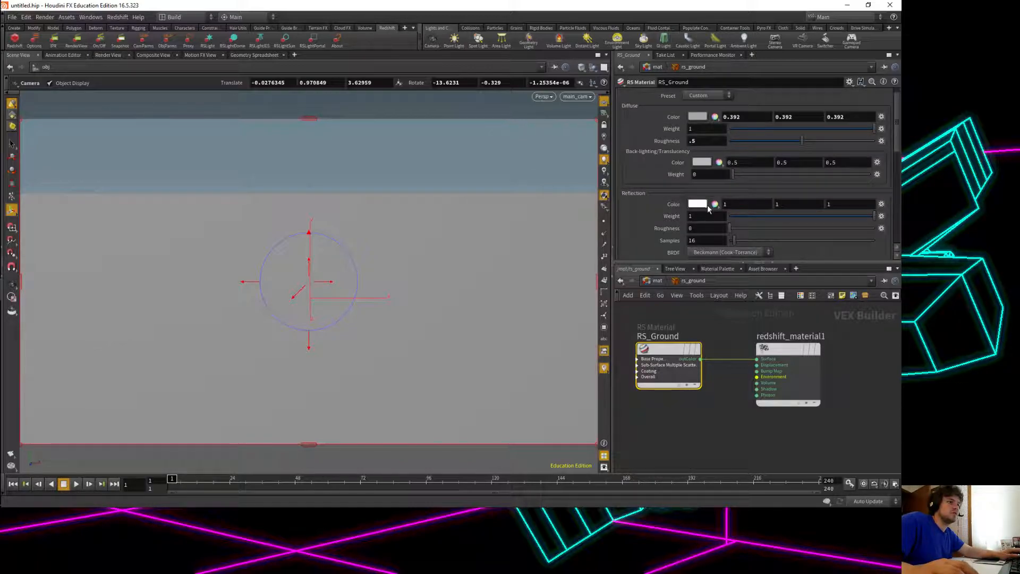
click(710, 204)
text(.5)
key(Return)
click(710, 216)
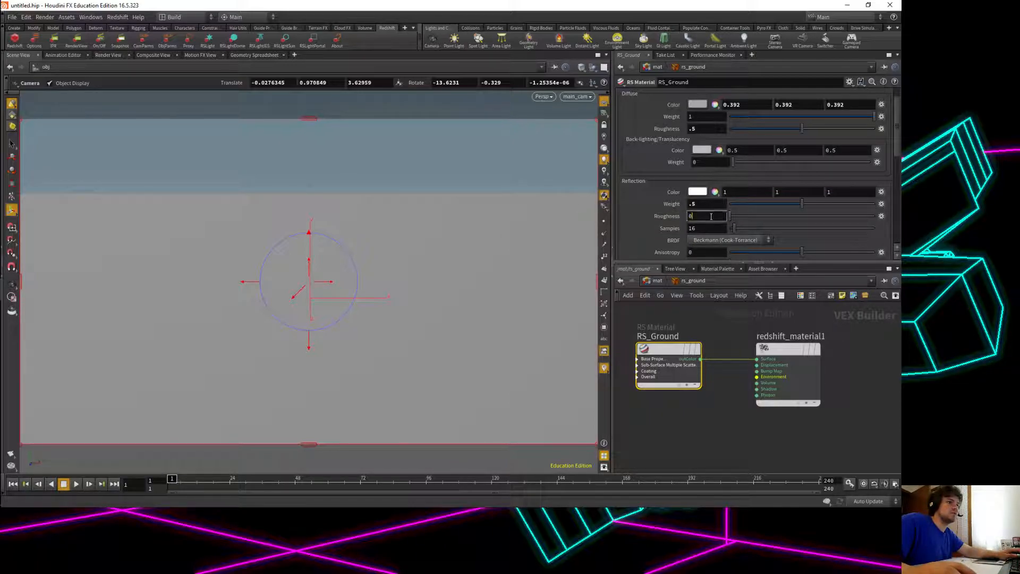
text(.75)
key(Return)
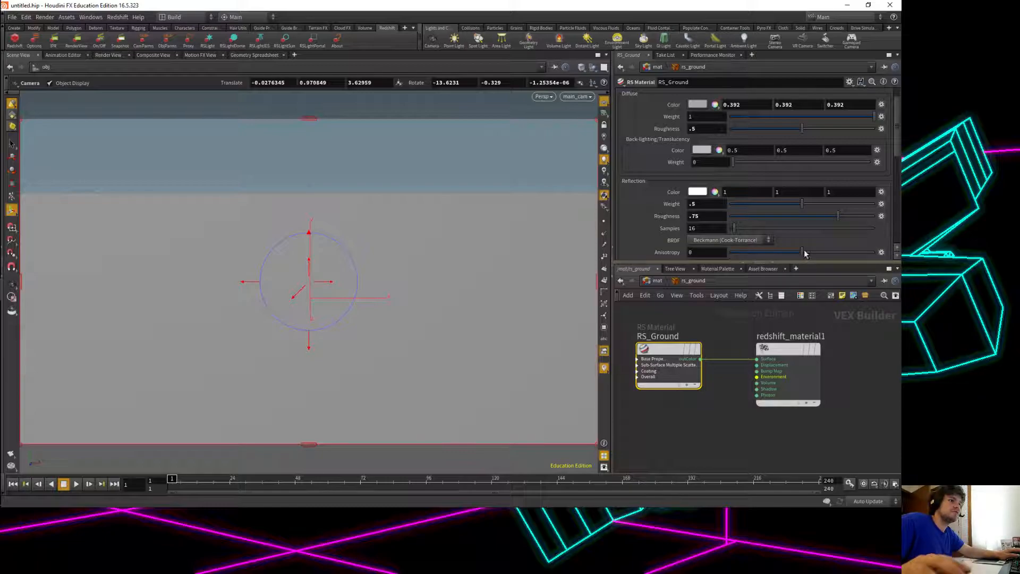
scroll(799, 212, down, 4)
scroll(795, 208, down, 10)
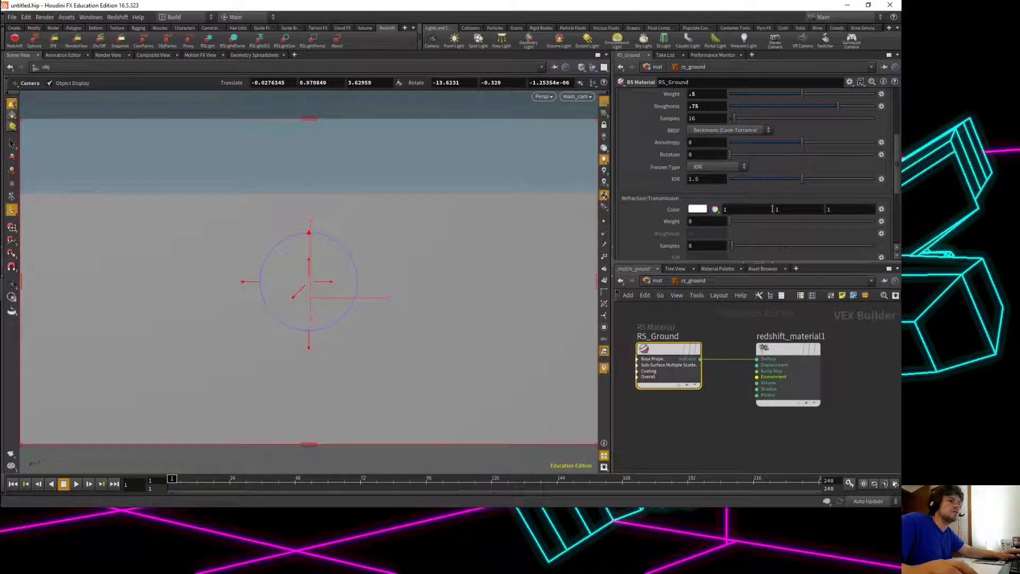
scroll(735, 225, up, 14)
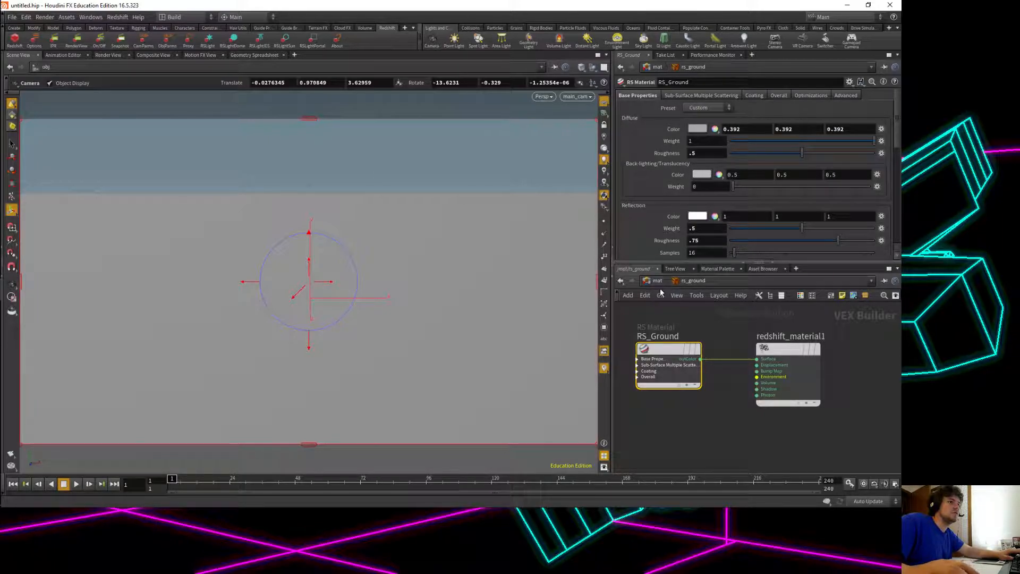
Return to the mat network and create a second RS Material Builder node.
key(u)
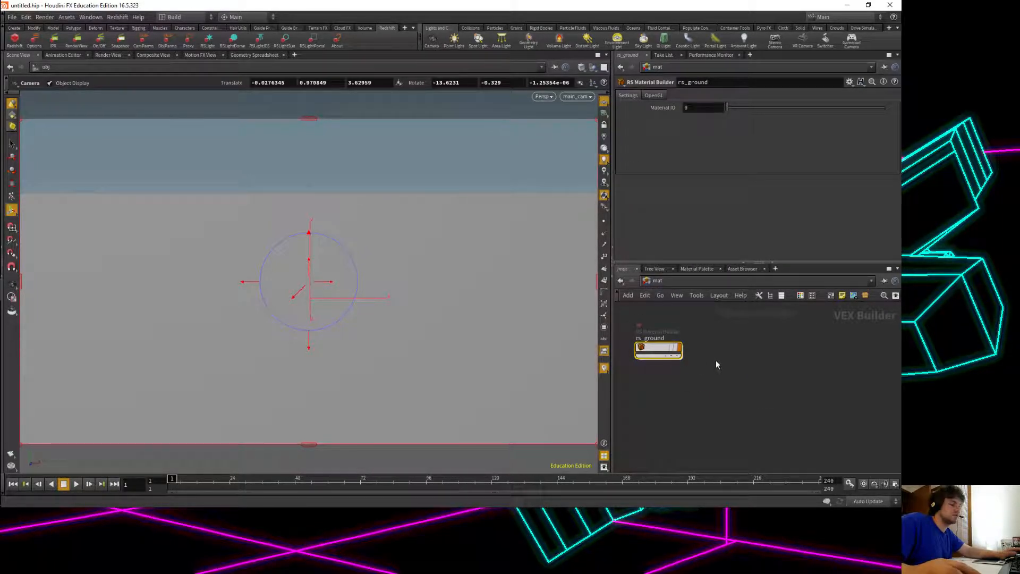
key(Tab)
text(rs a)
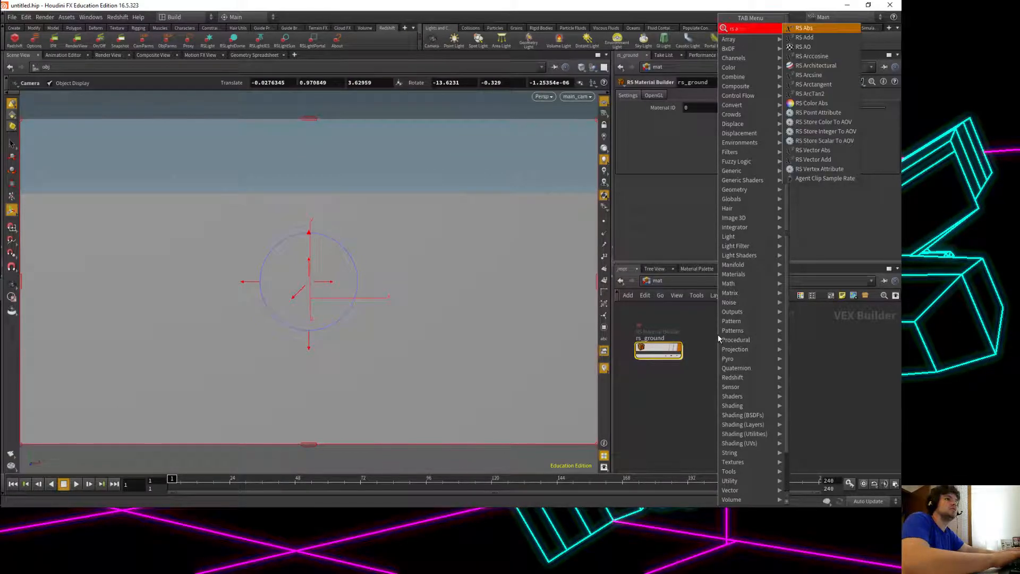
key(BackSpace)
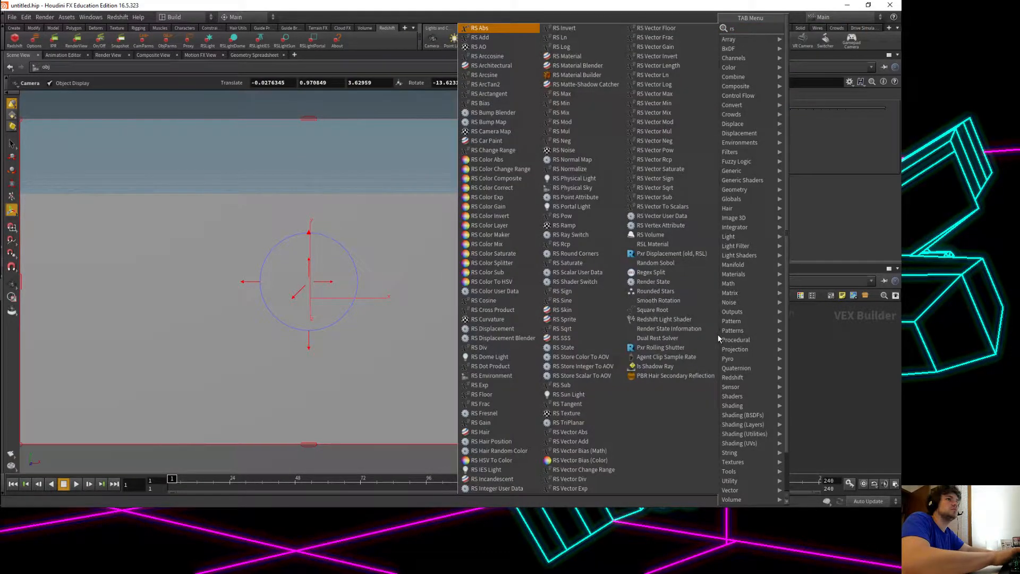
text(mater)
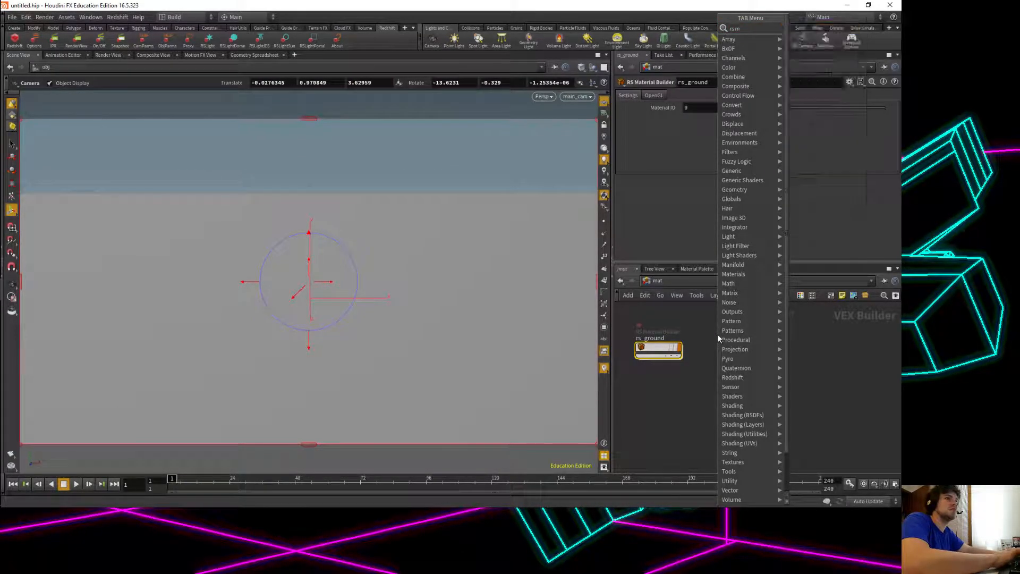
key(Down)
key(Down)
key(Down)
key(Return)
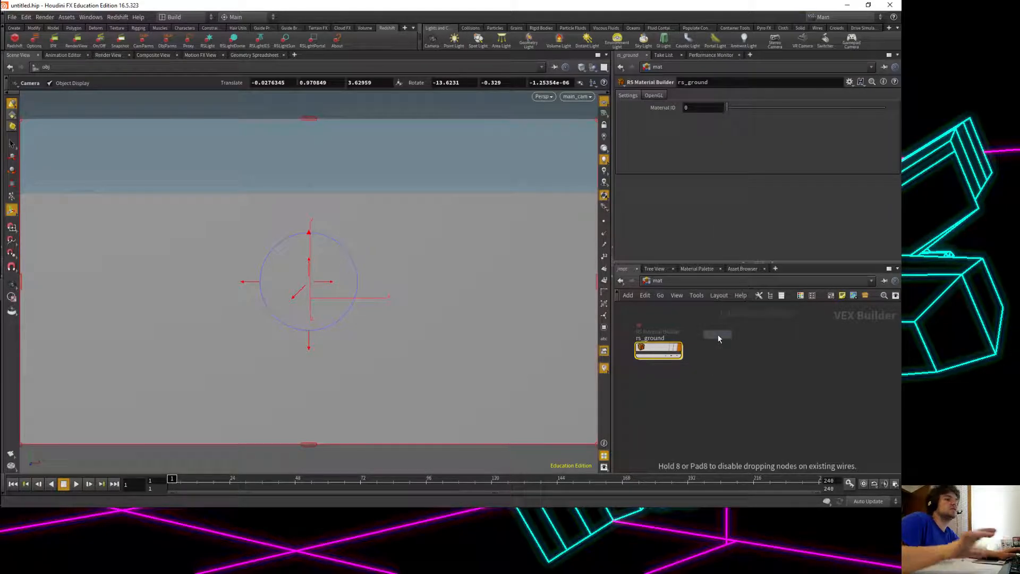
Place the new material builder below rs_ground and rename it as rs_shiny_ball.
click(652, 395)
text(rs_shiny_ball)
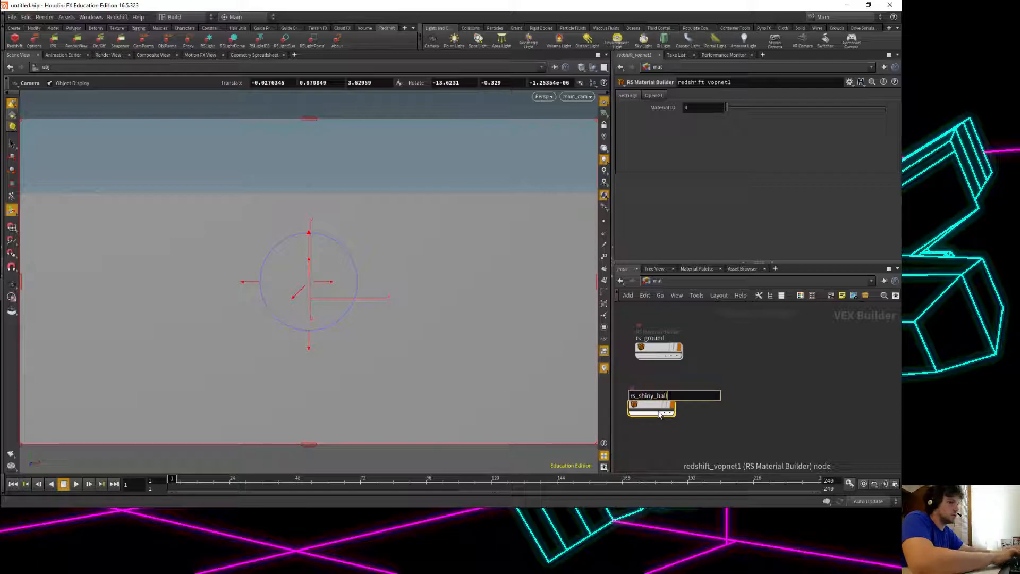
key(Return)
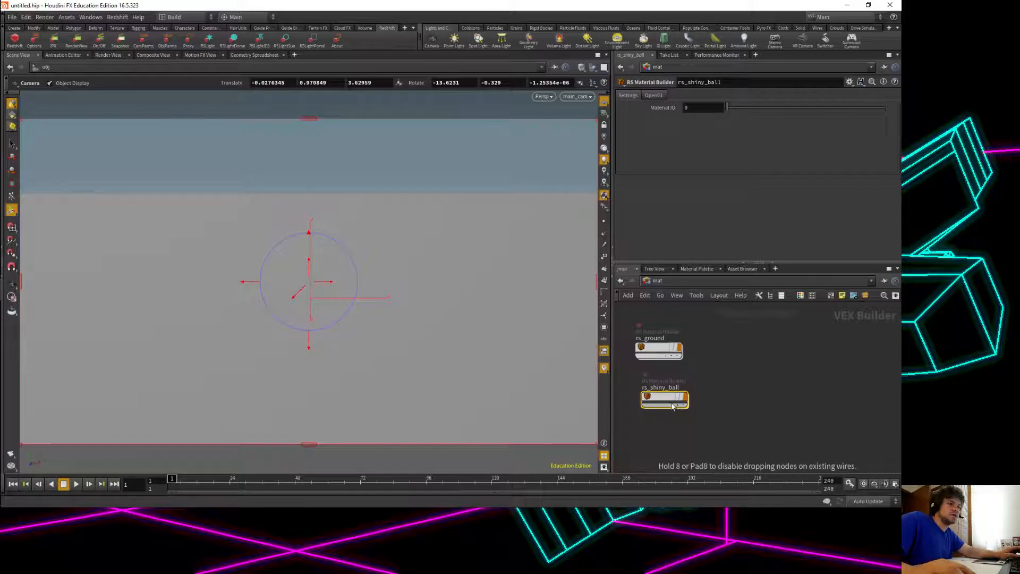
Open the rs_shiny_ball network and shift its redshift_material1 node down and to the right.
double_click(659, 413)
double_click(744, 354)
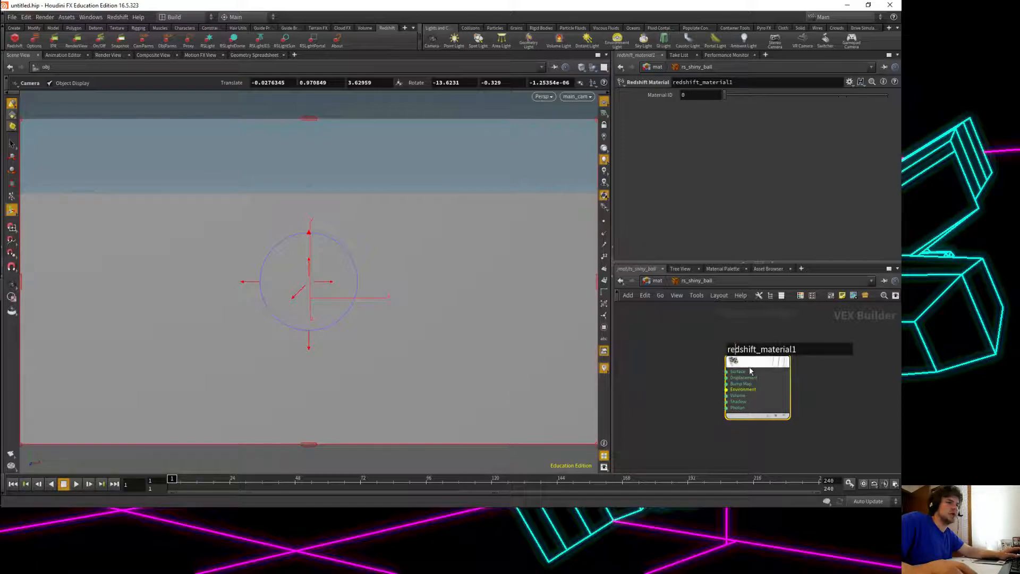
drag(748, 359, 793, 385)
click(658, 281)
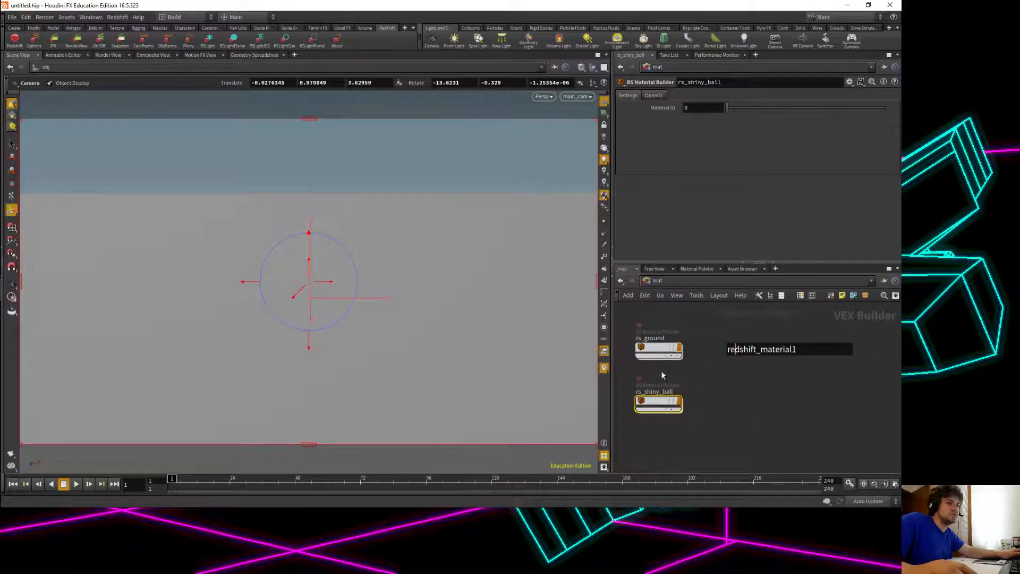
double_click(660, 401)
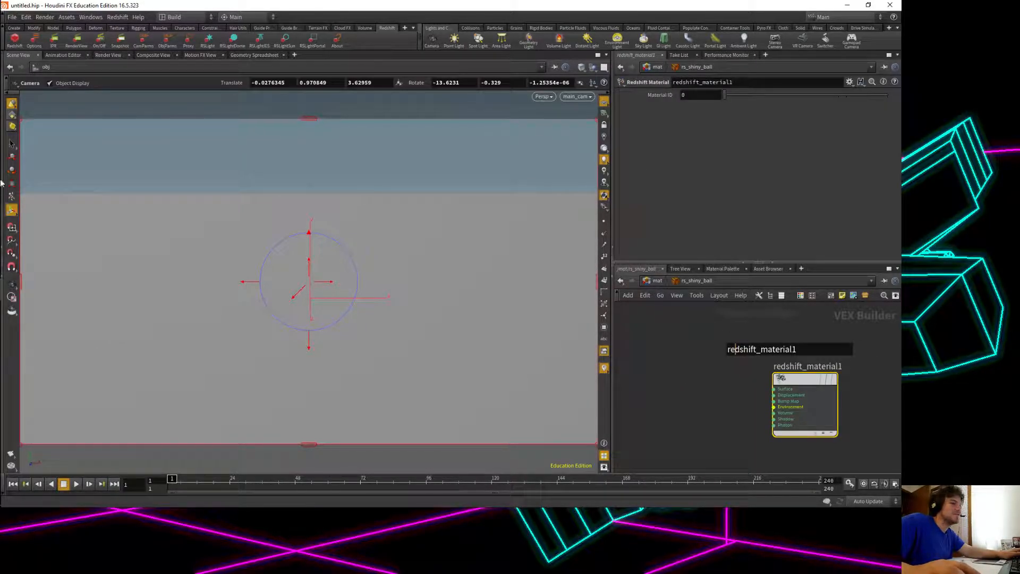
Save the scene as preview.hip in the Preview_Sphere_Wooden folder on the Desktop.
click(11, 17)
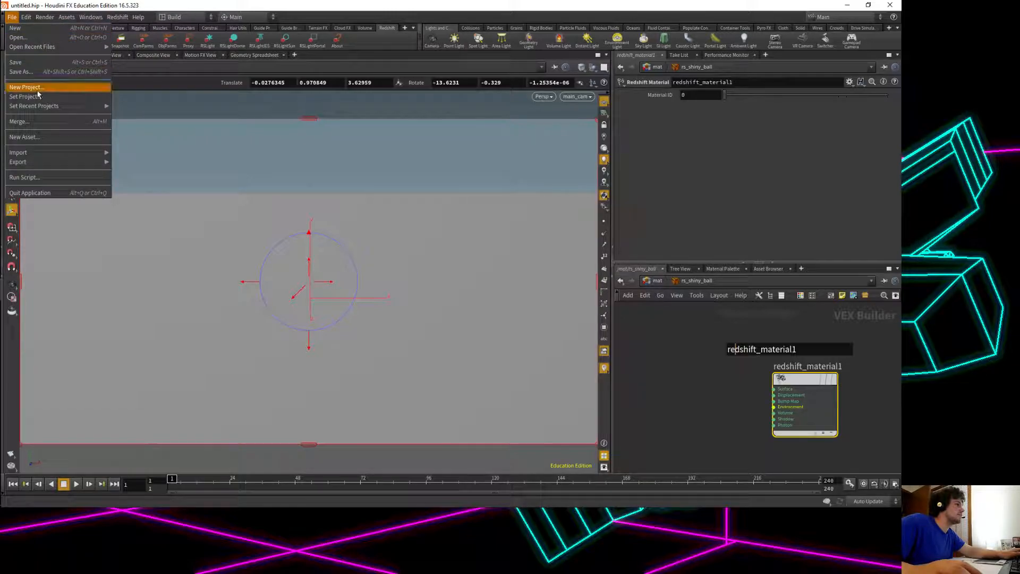
click(27, 63)
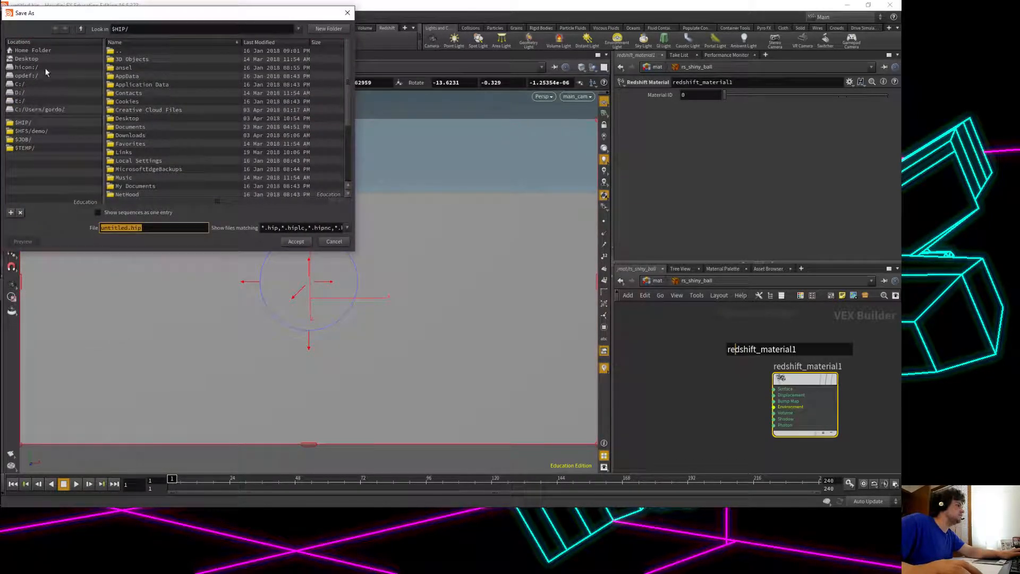
click(26, 59)
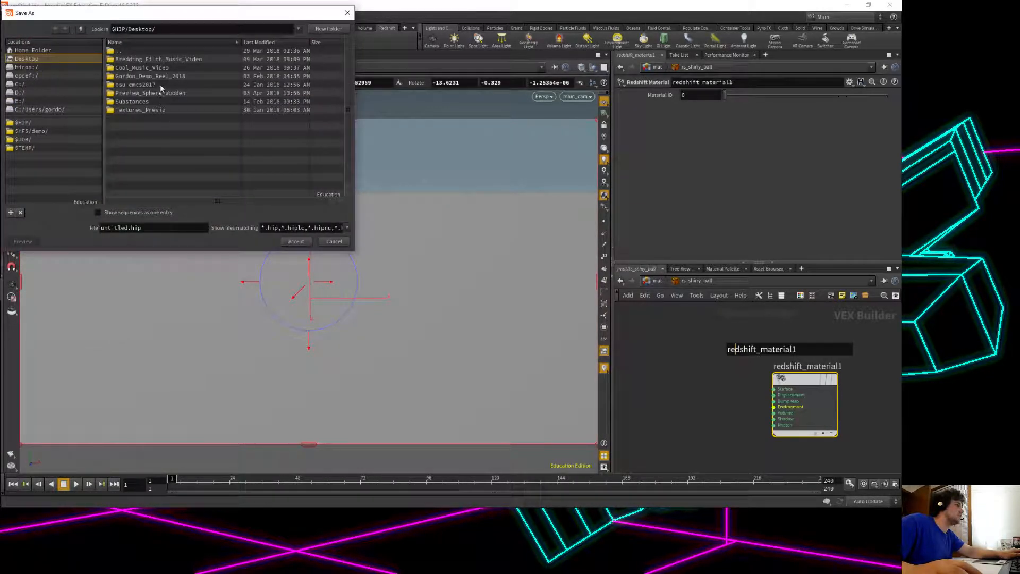
double_click(166, 93)
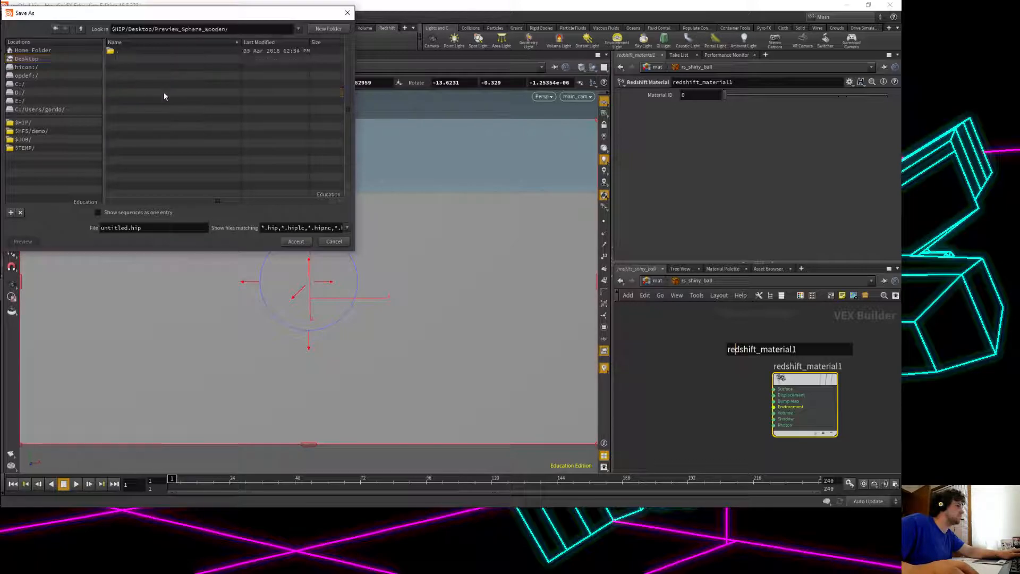
double_click(127, 229)
text(previe)
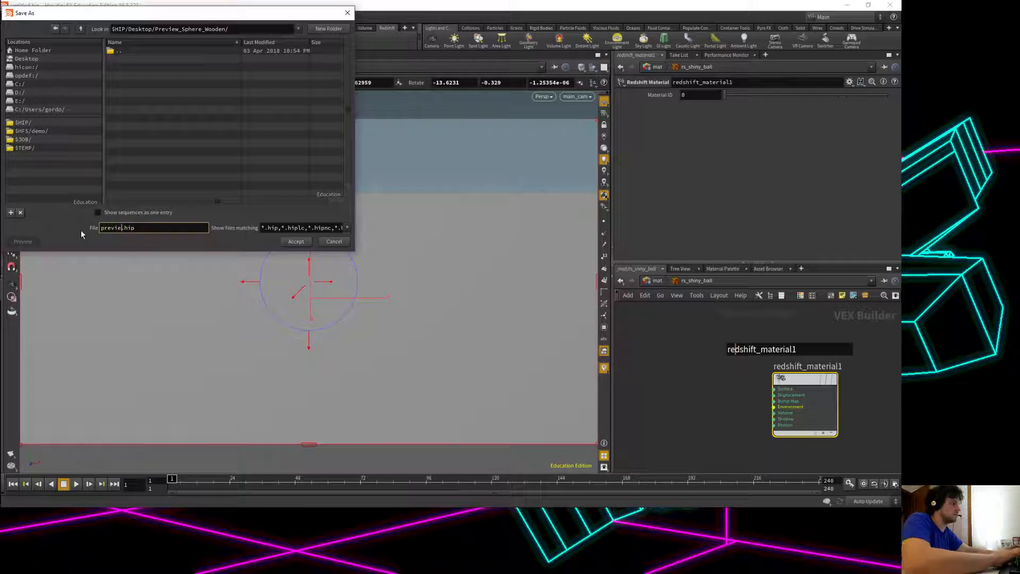
text(w)
key(Return)
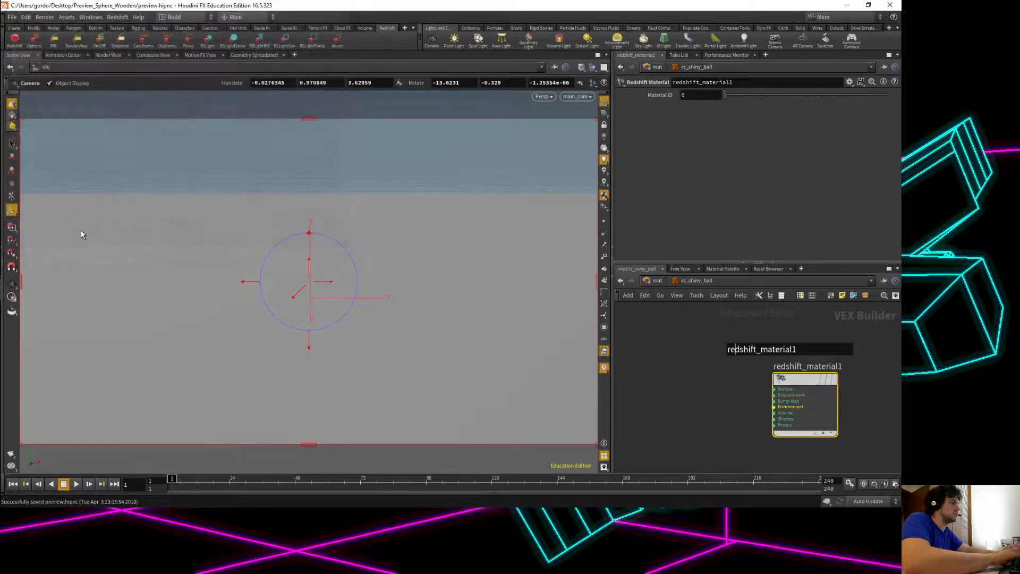
Quit Houdini and launch it again from the Windows search.
click(12, 17)
click(26, 193)
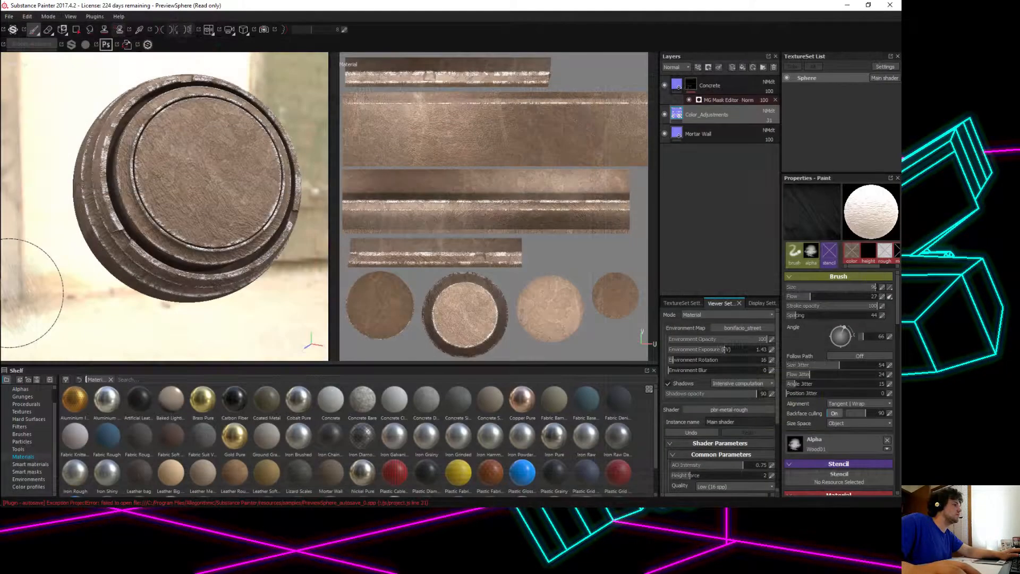
click(15, 29)
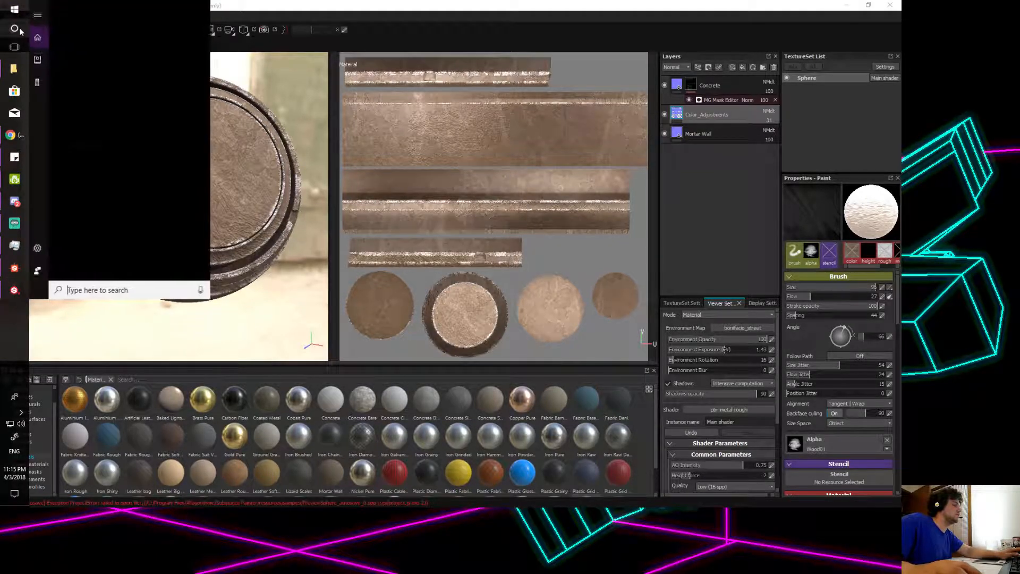
text(houdi)
key(Return)
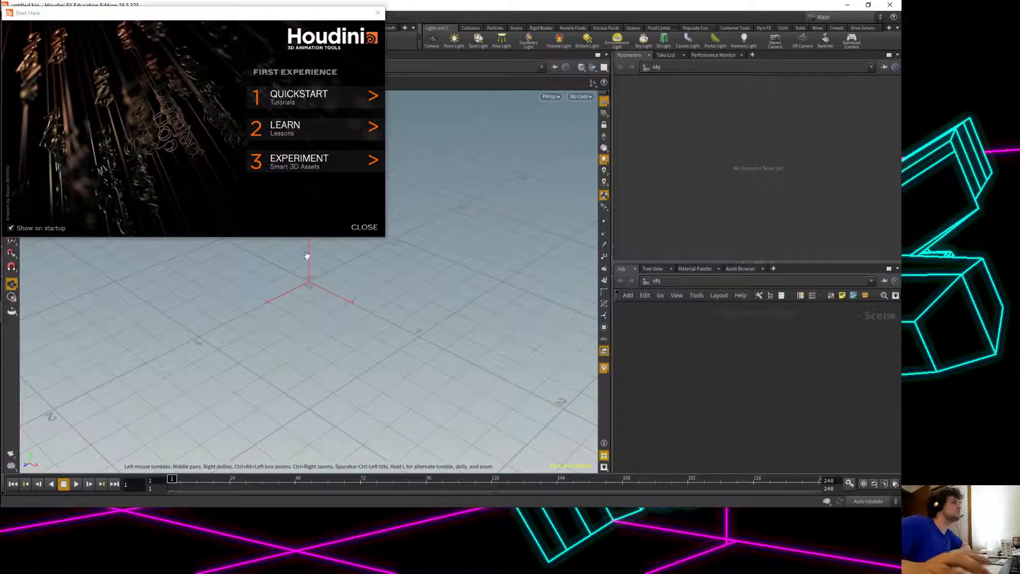
Dismiss the start window and reopen the recent scene preview.hipnc.
click(364, 227)
click(12, 17)
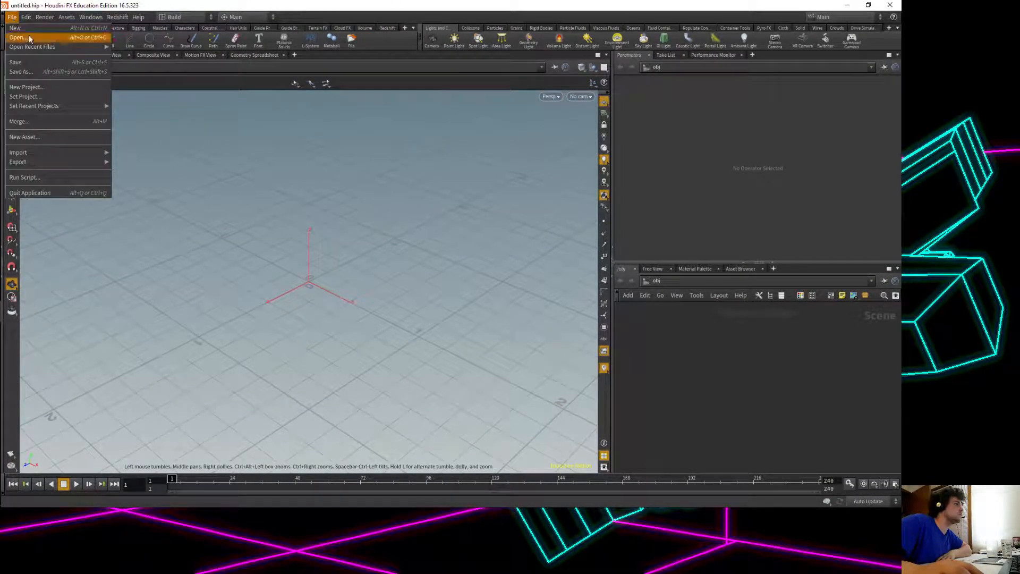
mouse_move(32, 47)
click(239, 47)
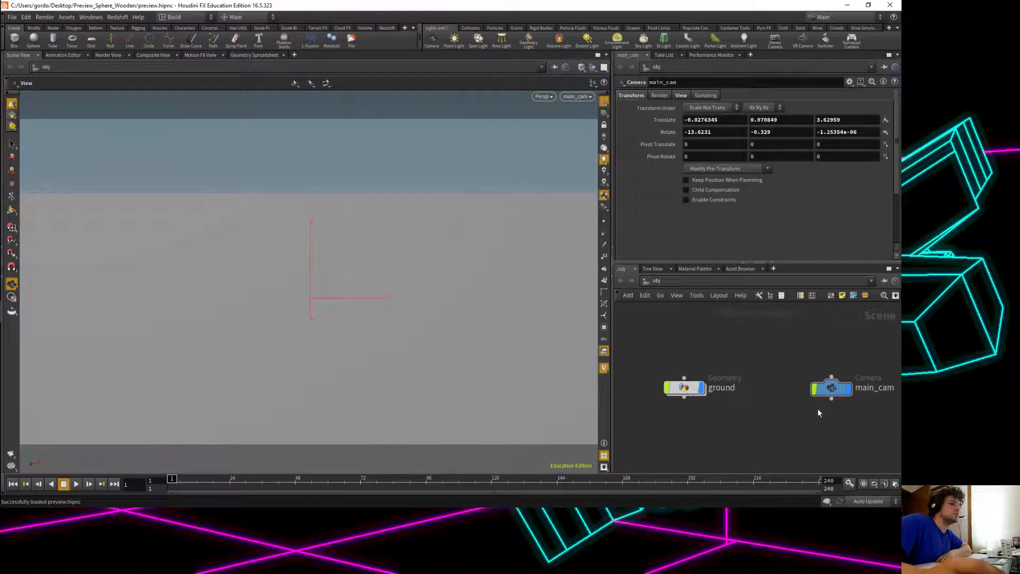
Open rs_shiny_ball in the mat network and place an RS Material node to the left of redshift_material1.
click(647, 281)
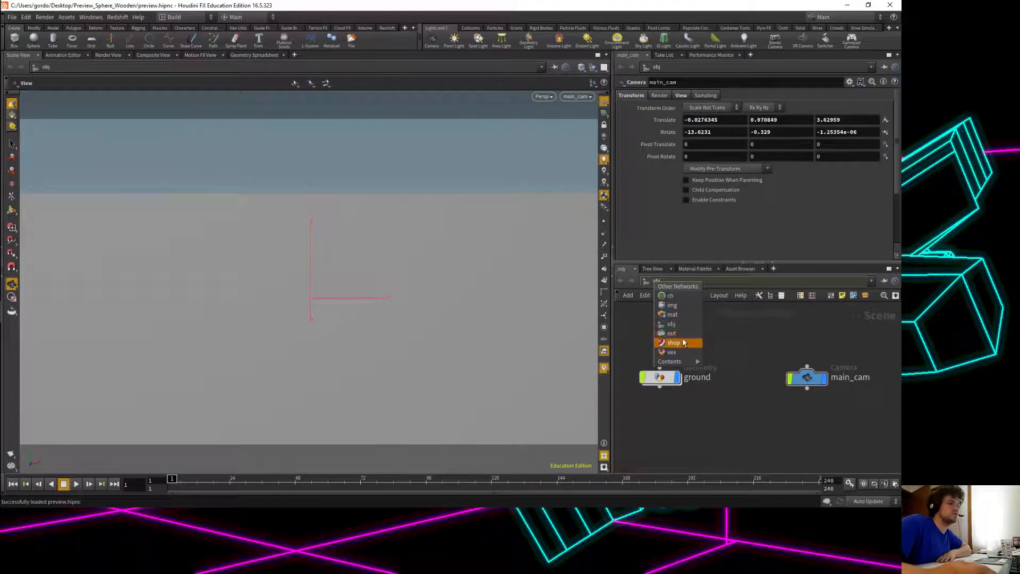
click(672, 314)
double_click(760, 420)
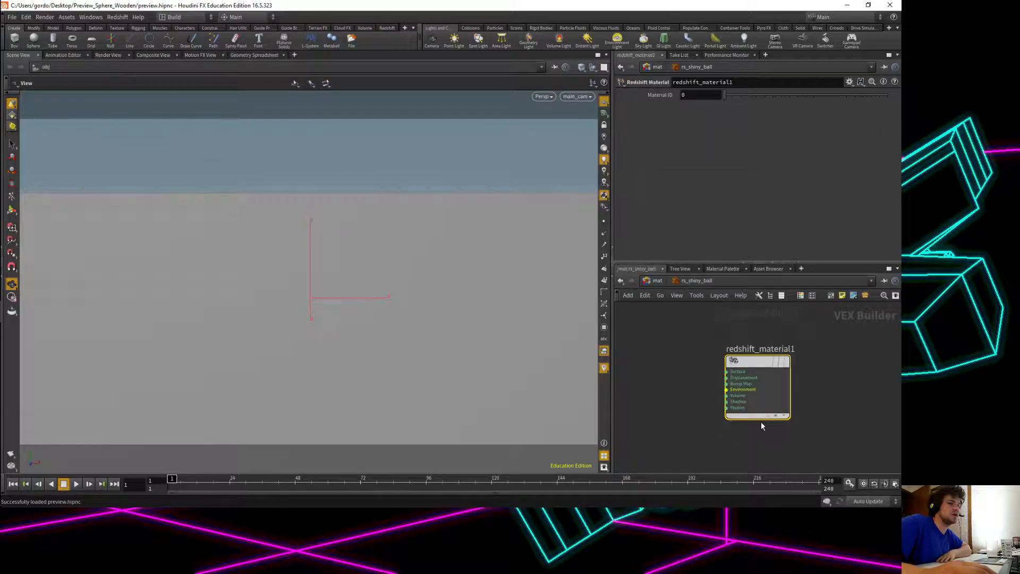
key(Tab)
text(rs ma)
key(Return)
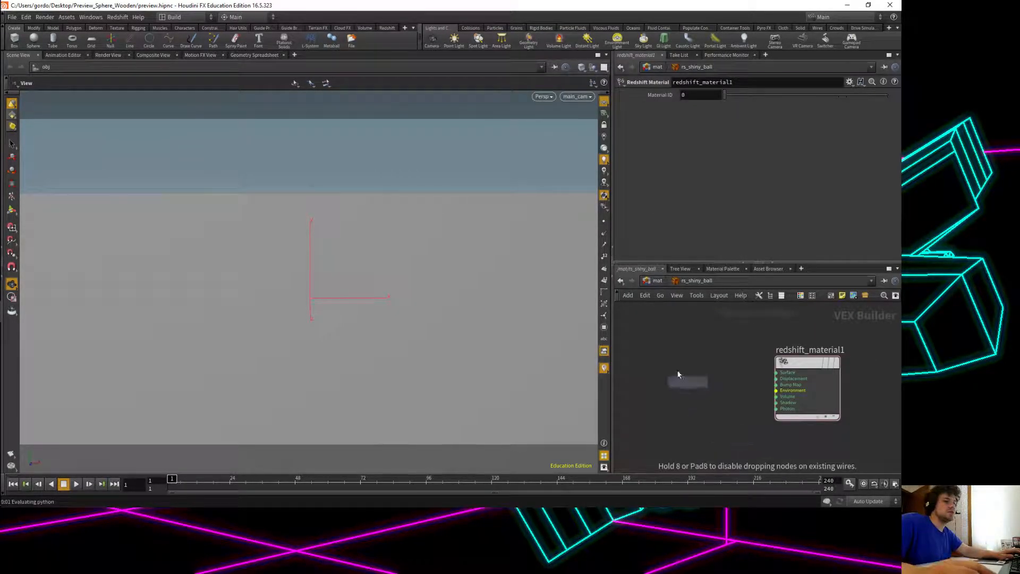
click(659, 363)
Rename the RS Material node as RS_Shiny_Ball and connect its outColor to the Surface input of redshift_material1.
double_click(650, 351)
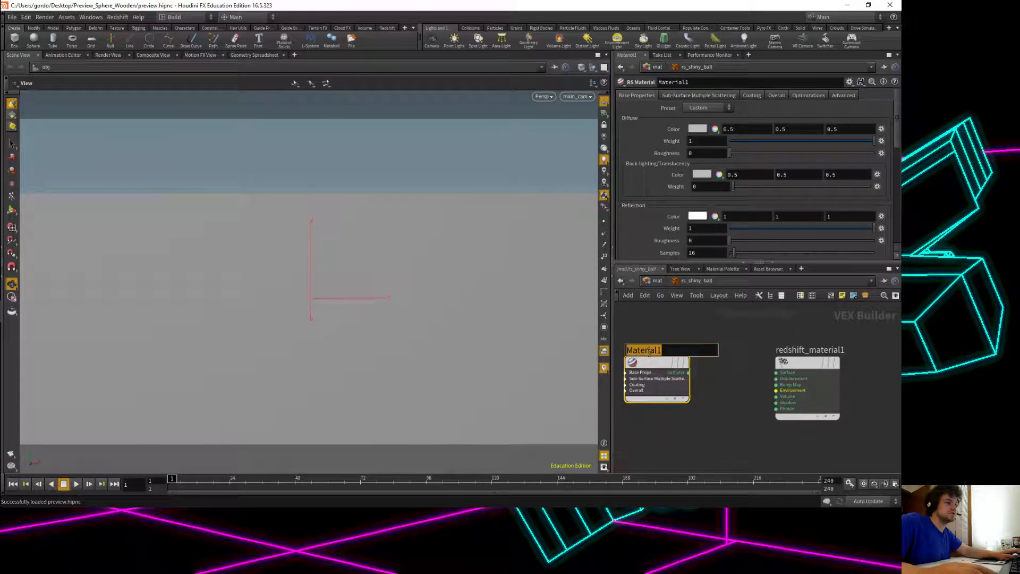
text(RS_Shiny_Ball)
key(Return)
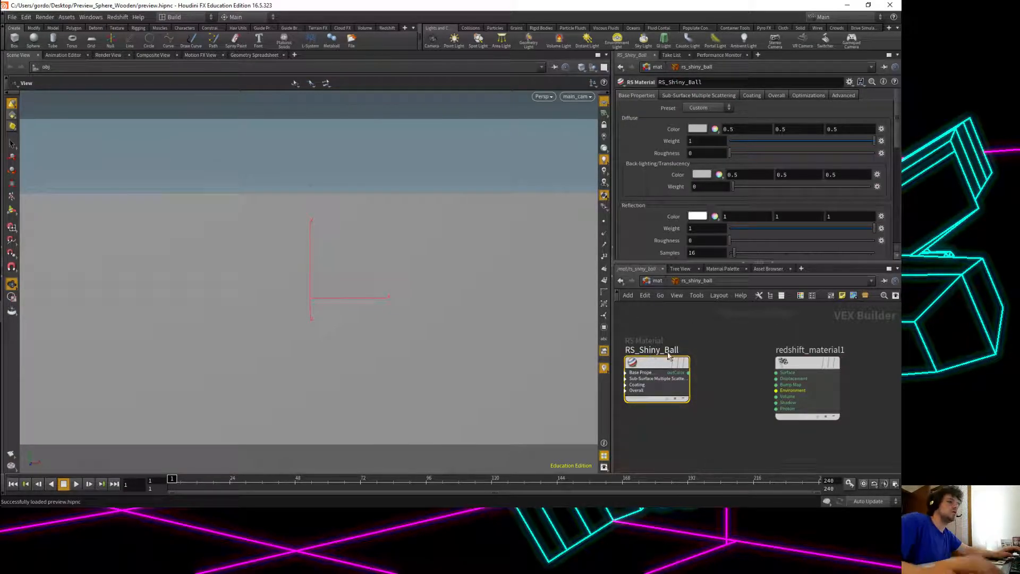
drag(691, 373, 776, 373)
Apply the Platinum preset to RS_Shiny_Ball and move its node closer to redshift_material1.
click(718, 95)
click(640, 95)
click(704, 107)
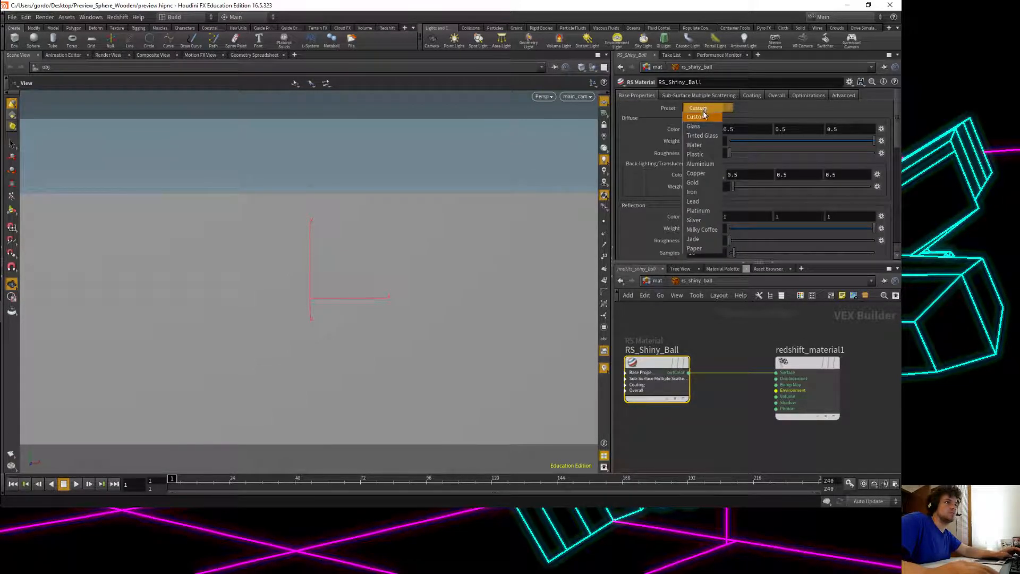
click(707, 212)
drag(659, 361, 695, 361)
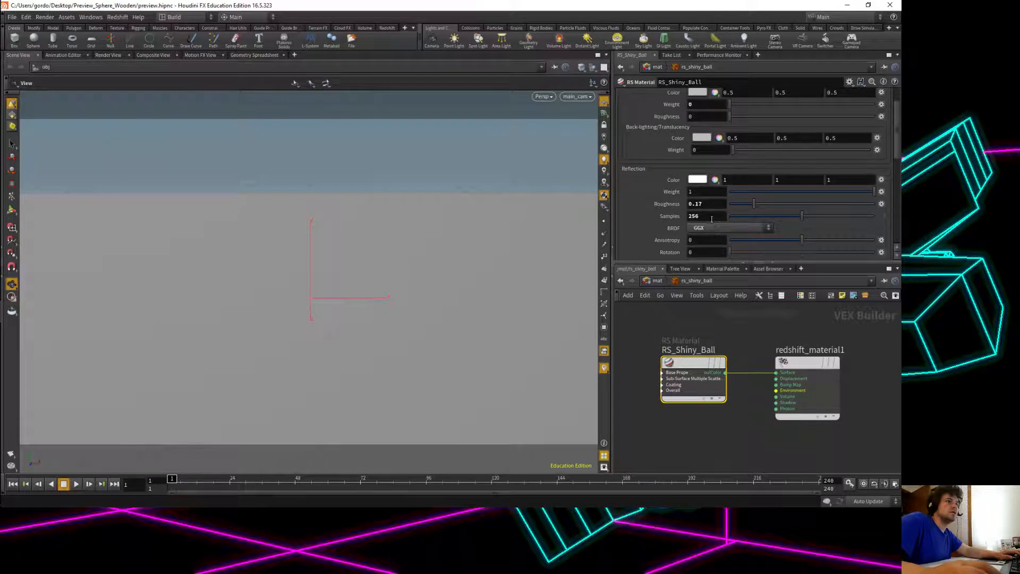
Return to the obj network and move the ground node up.
click(662, 281)
click(662, 280)
click(677, 327)
drag(661, 377, 657, 349)
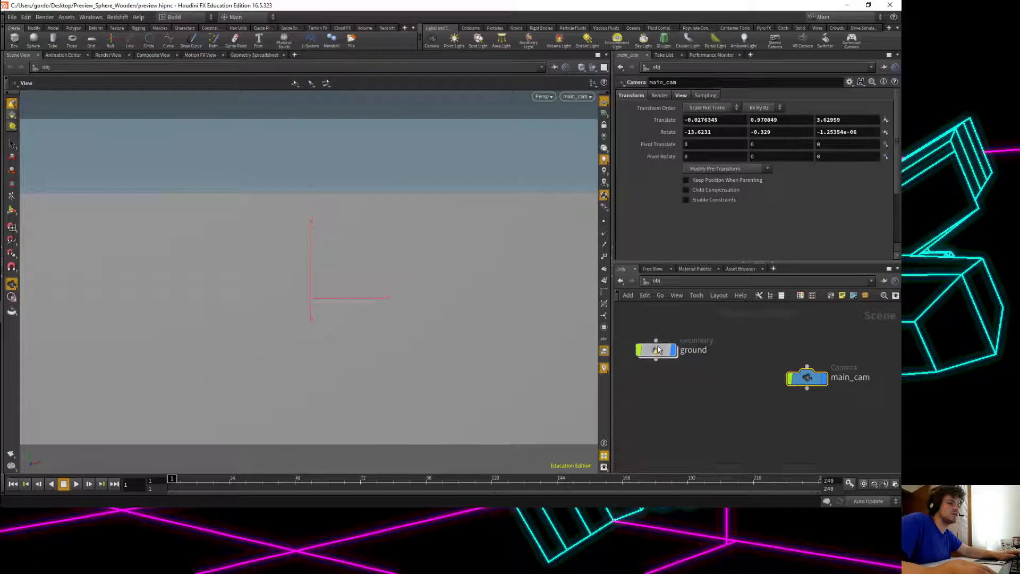
Create a Geometry node below ground and rename it as shiny_ball.
key(Tab)
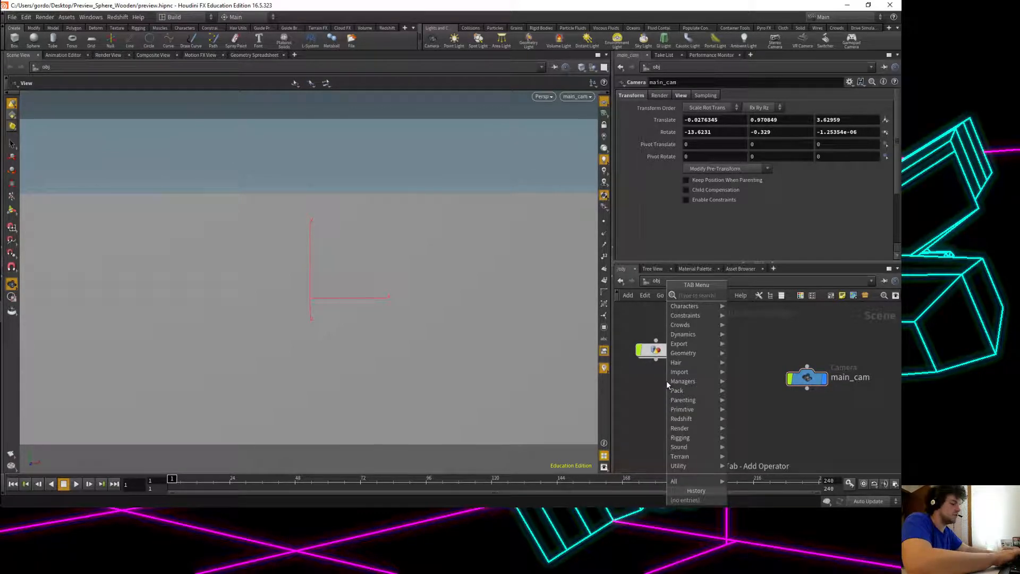
text(geo)
key(Return)
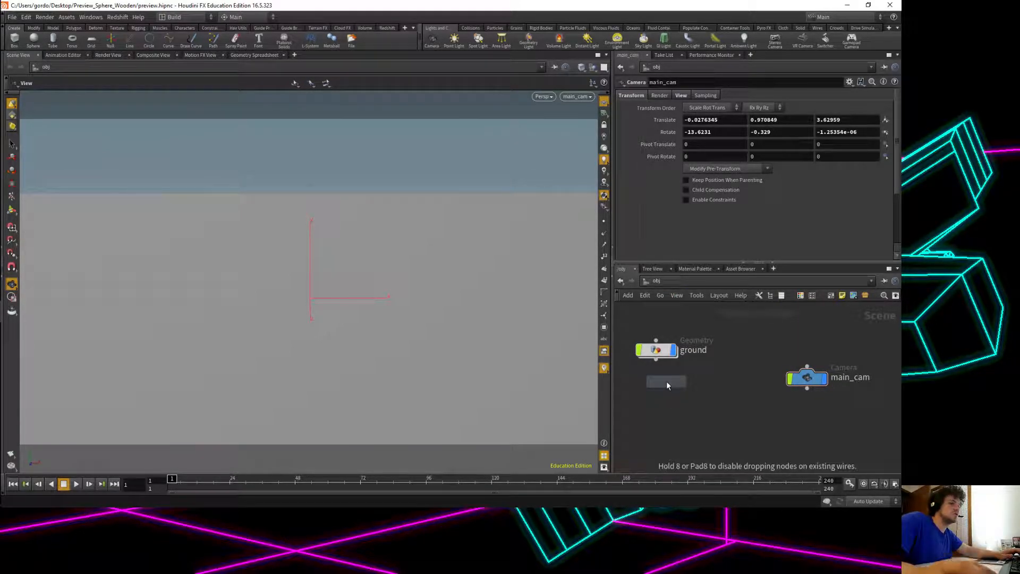
click(656, 382)
double_click(695, 383)
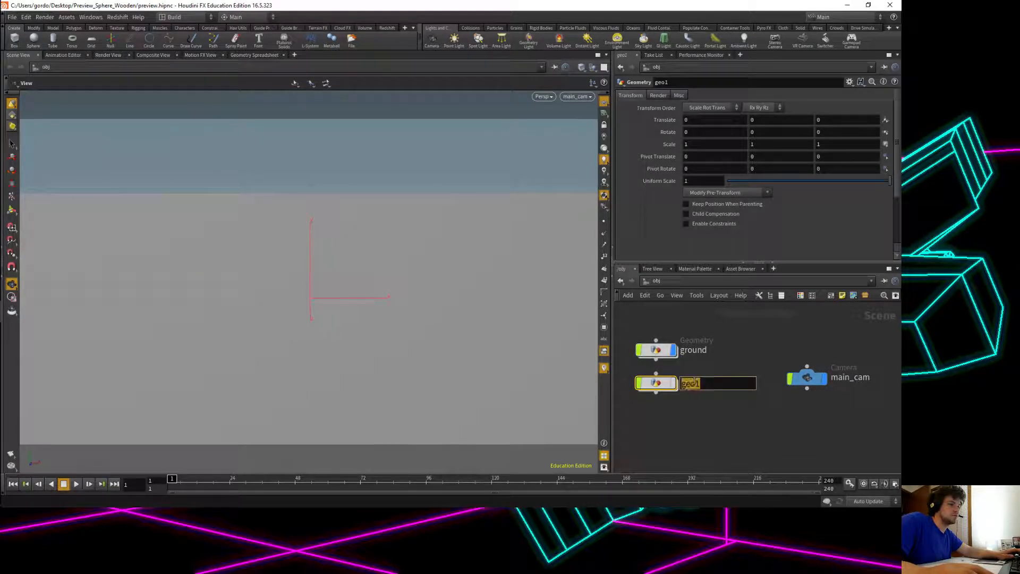
text(shiny_ball)
key(Return)
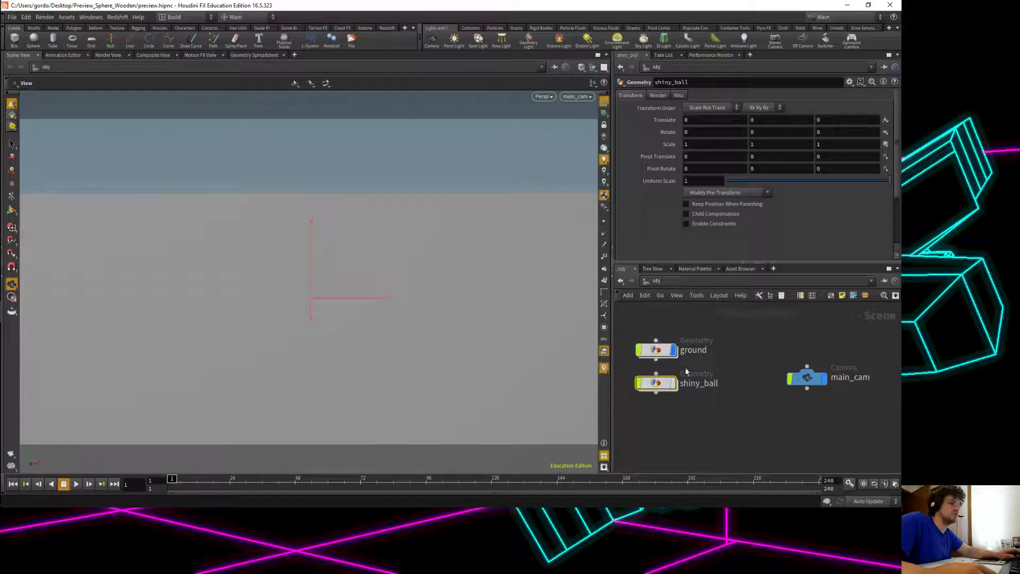
Set the ground's Y translation to -1.
click(656, 349)
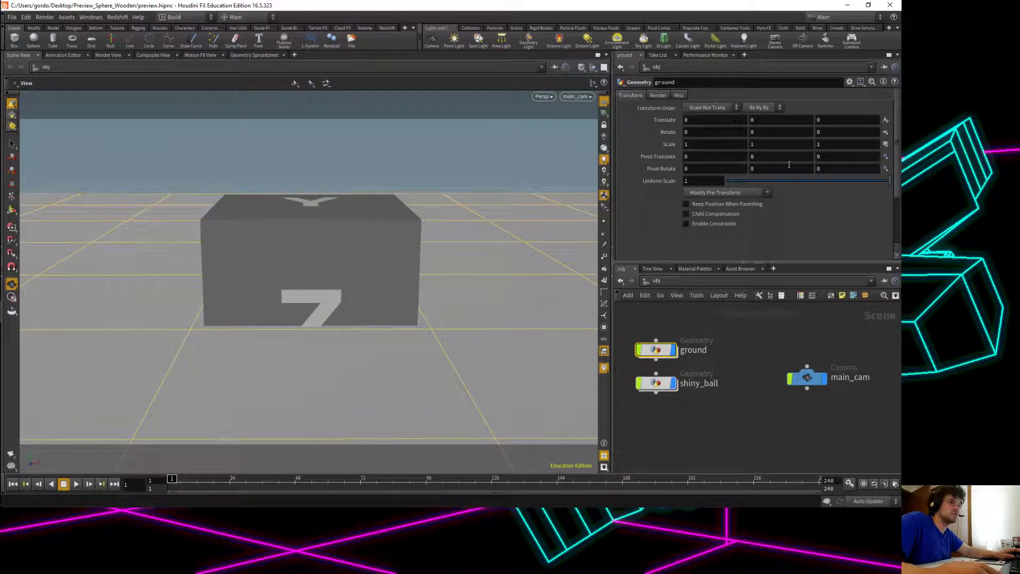
click(780, 120)
text(-)
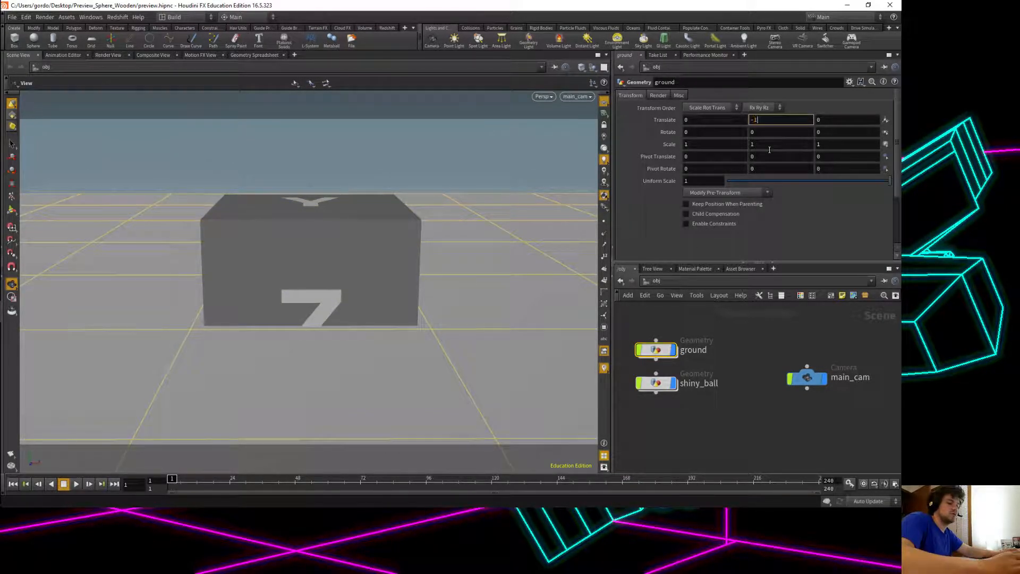
text(1)
key(Return)
drag(392, 350, 434, 376)
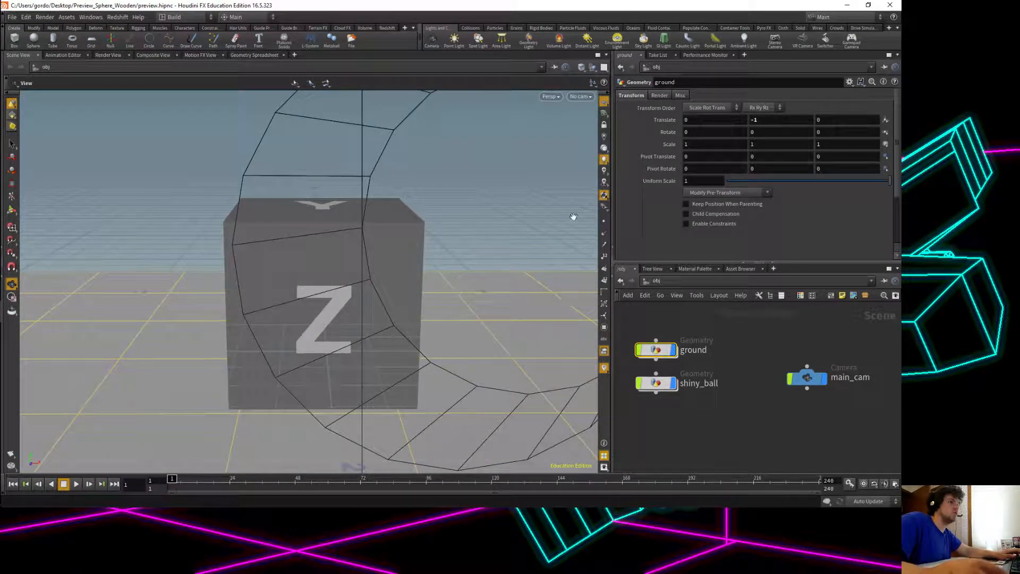
Look through main_cam and set the ground's Y translation to -.5.
click(580, 96)
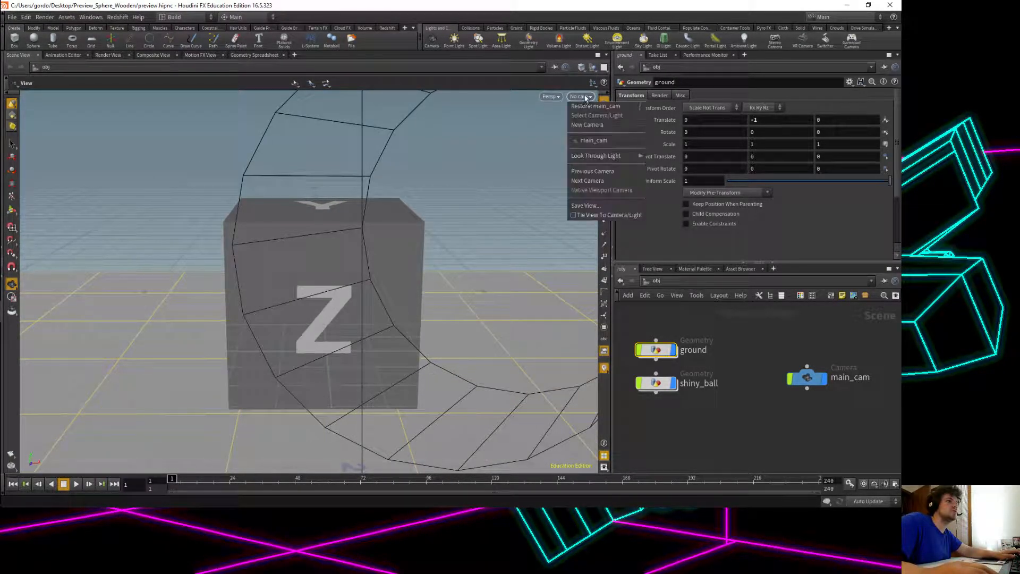
click(591, 141)
drag(449, 297, 468, 250)
key(Return)
text(-.5)
key(Return)
drag(353, 220, 472, 316)
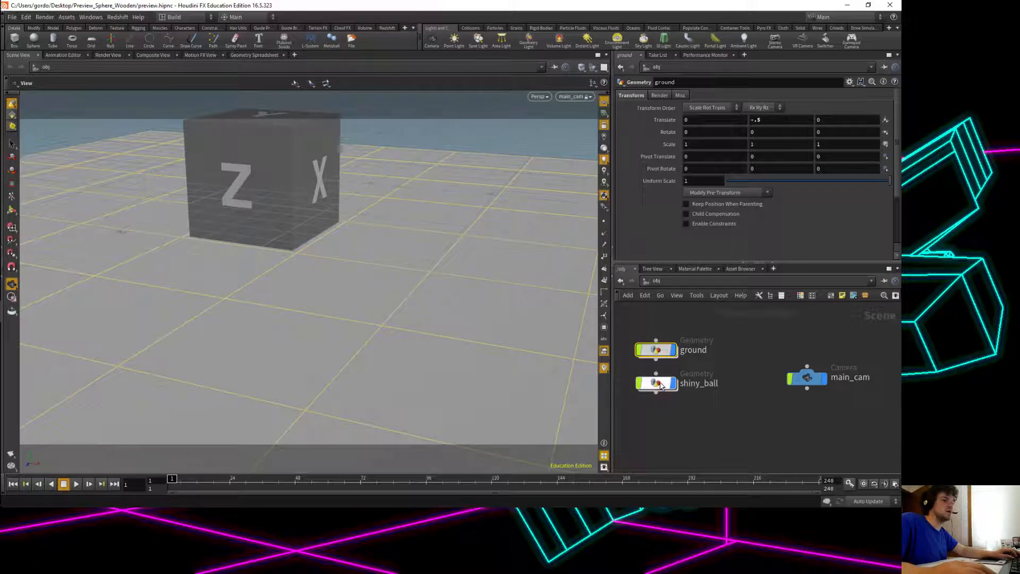
Open the shiny_ball geometry, delete its default node and place a Sphere node.
double_click(661, 385)
key(Delete)
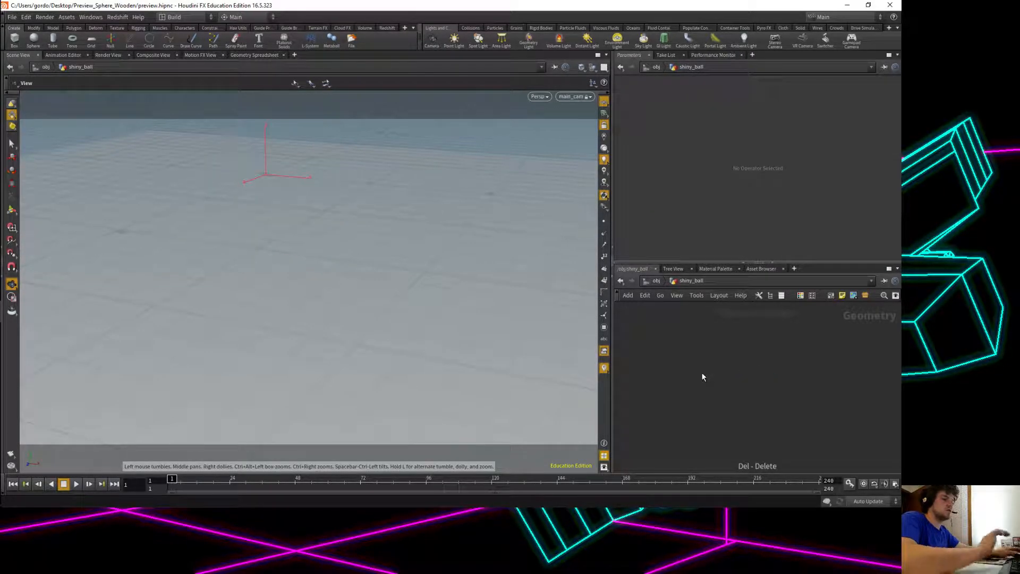
key(Tab)
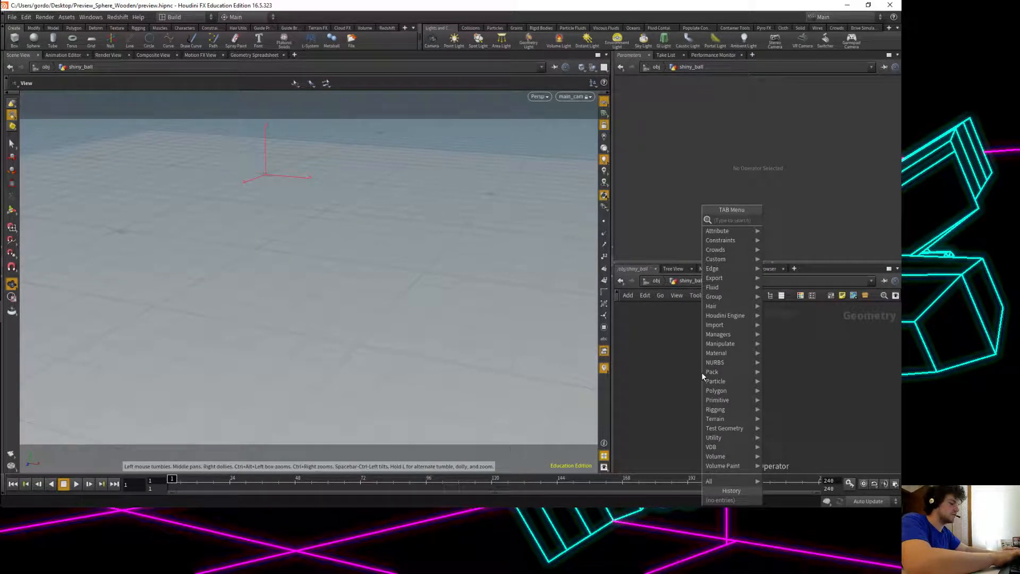
text(sphere)
key(Return)
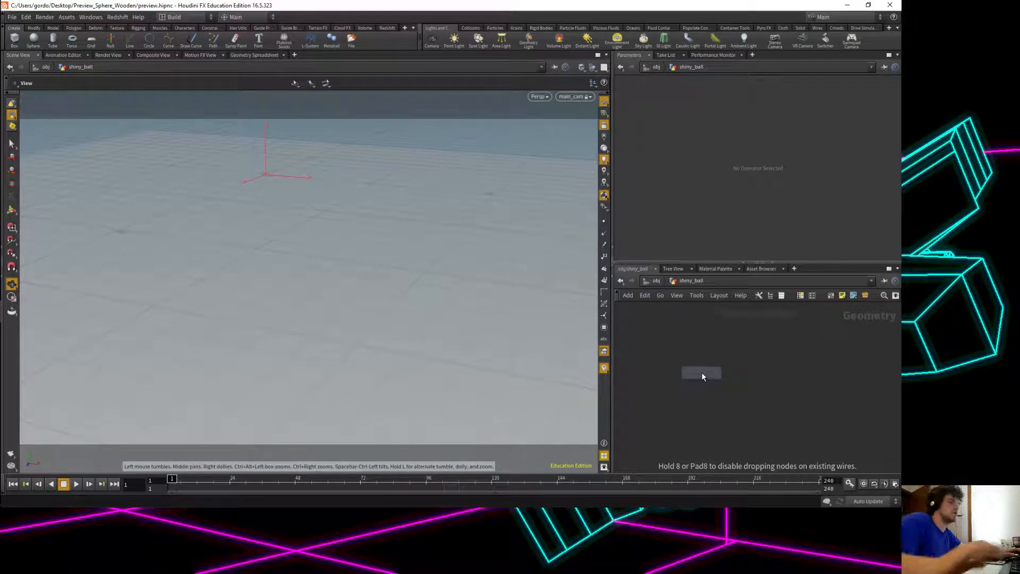
click(670, 357)
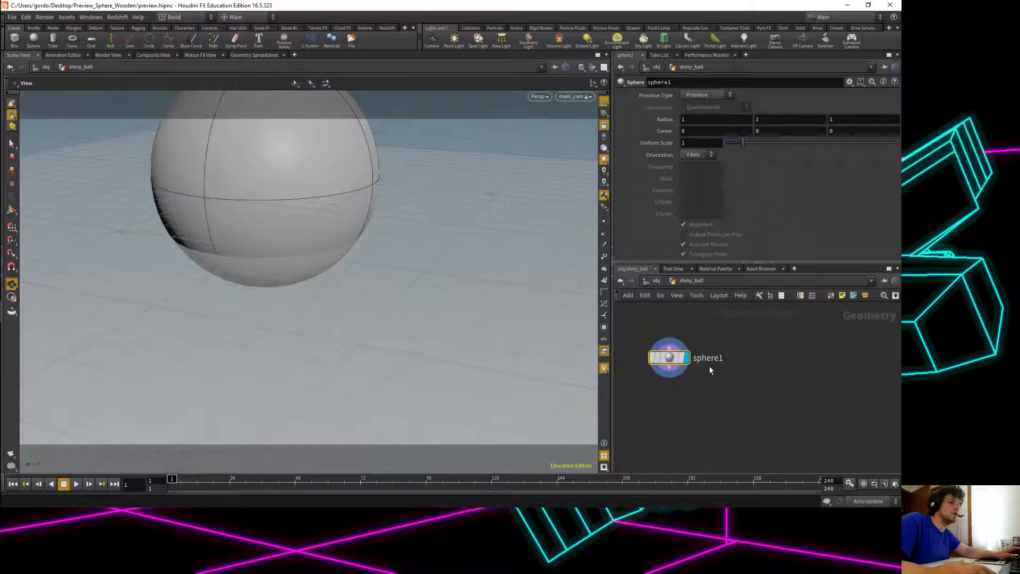
Change the sphere's primitive type to Polygon and set its frequency to 10.
click(707, 94)
click(699, 106)
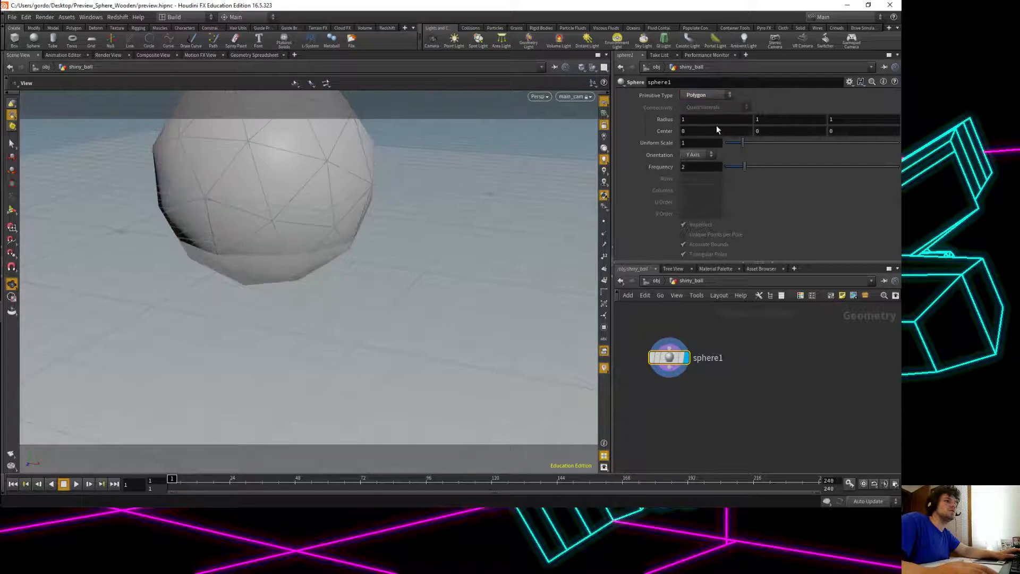
drag(744, 166, 860, 176)
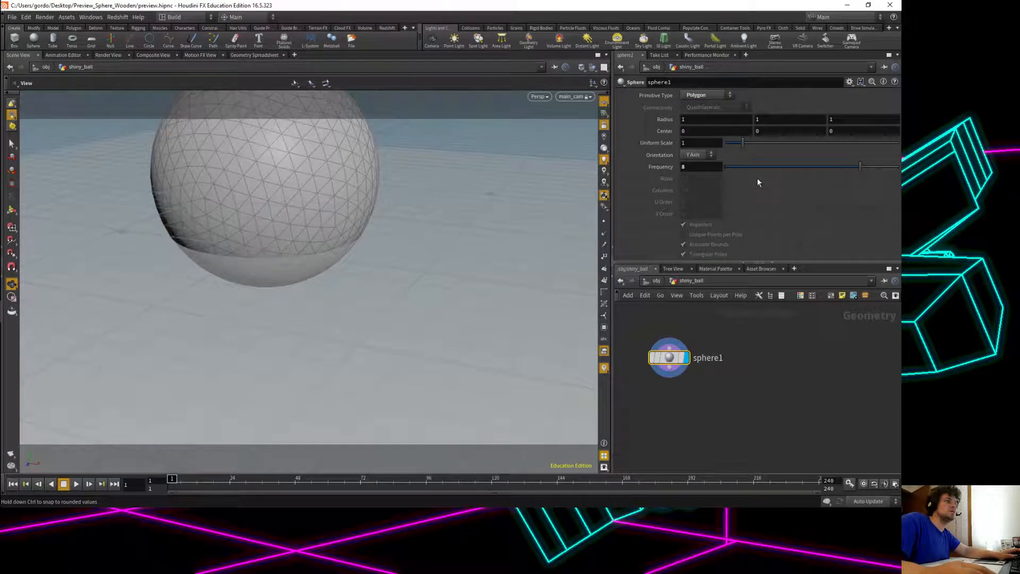
click(695, 167)
text(10)
key(Return)
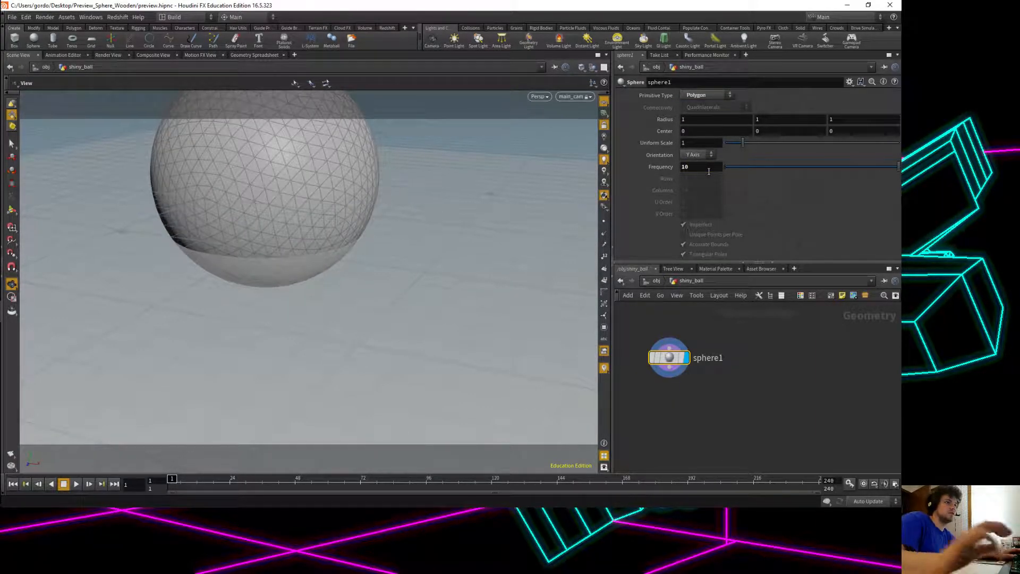
Set the sphere's uniform scale to .5 and return to the obj level.
click(696, 142)
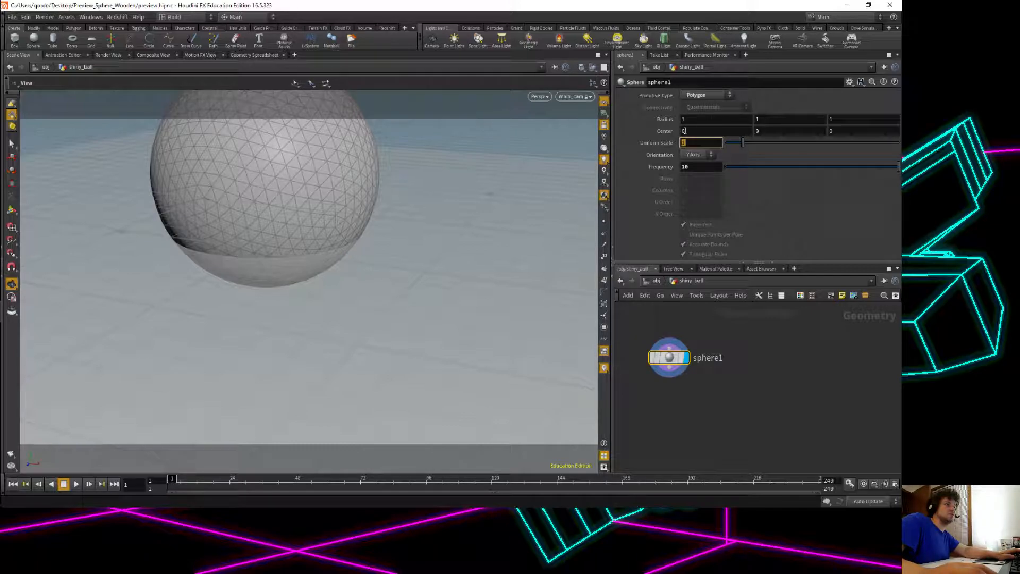
text(.5)
key(Return)
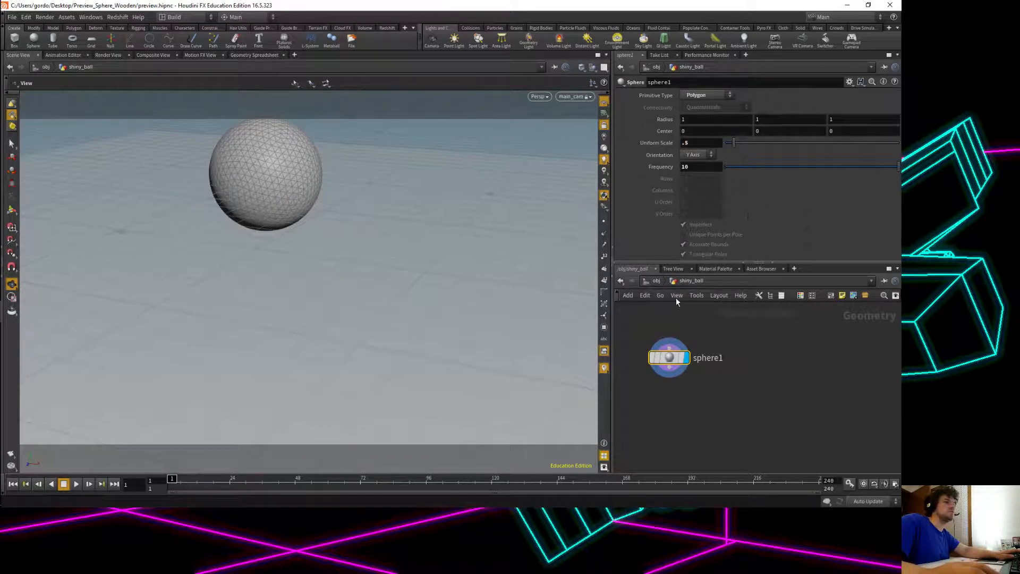
key(u)
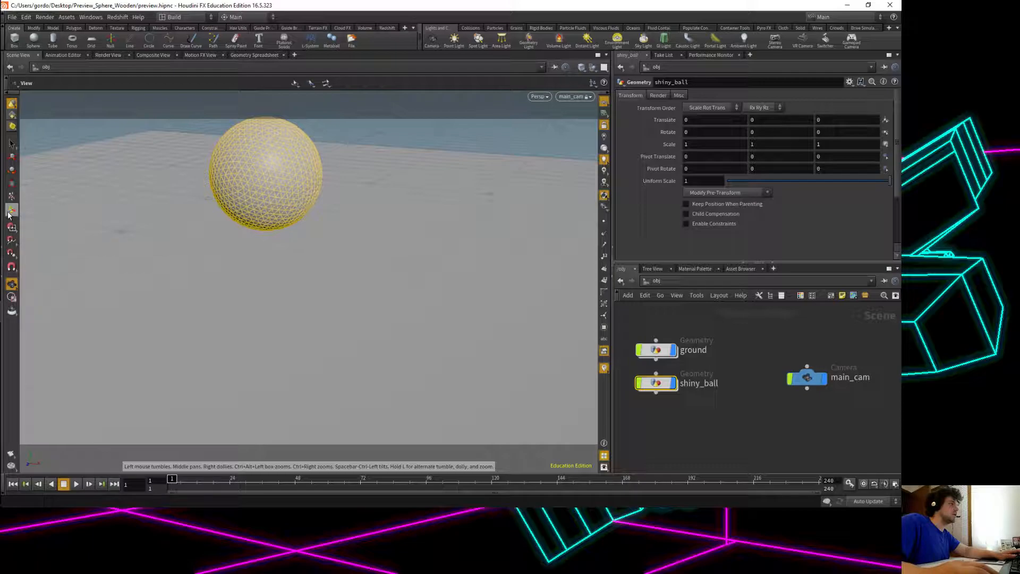
Move shiny_ball off the origin to about X -1.2 and Y 0.01.
key(Return)
drag(276, 180, 164, 169)
key(space)
drag(352, 275, 244, 209)
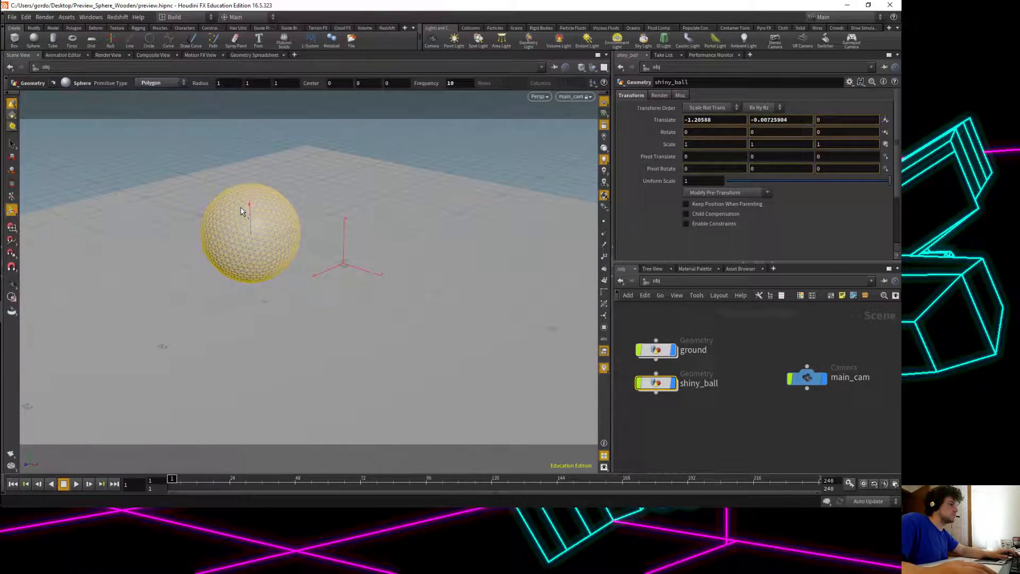
key(r)
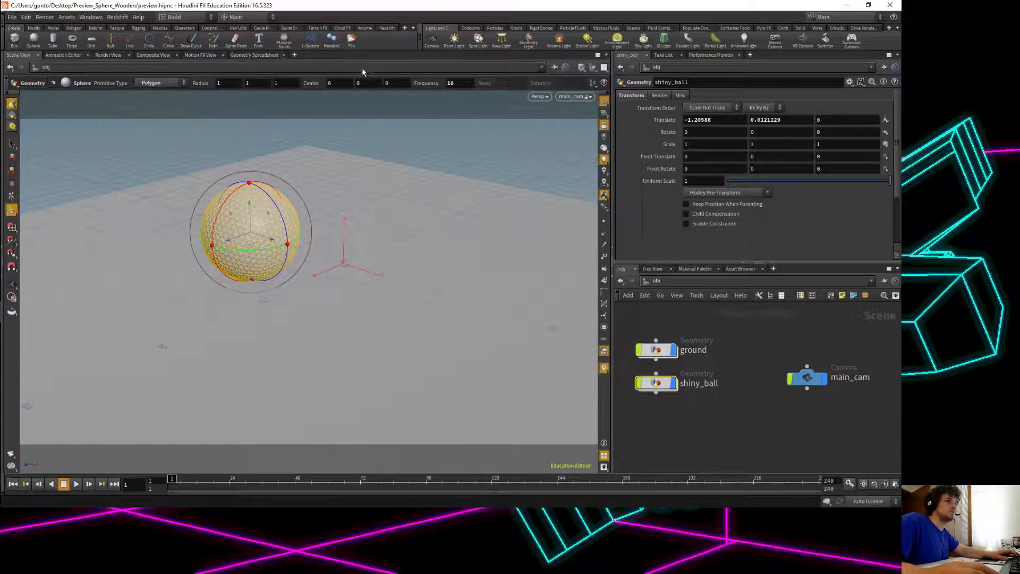
Add the Redshift object parameters to the shiny_ball and ground geometry objects.
click(383, 28)
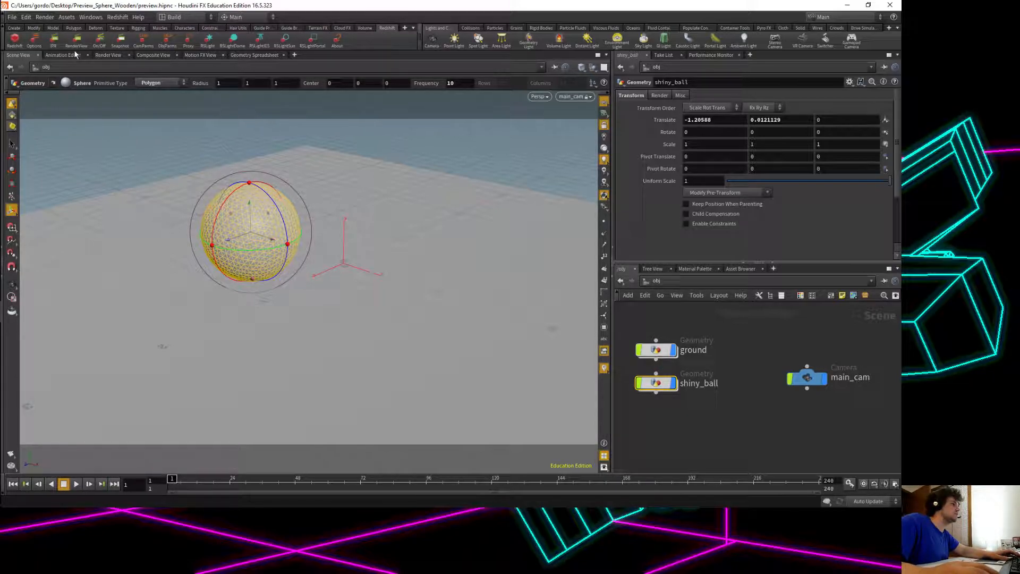
click(164, 49)
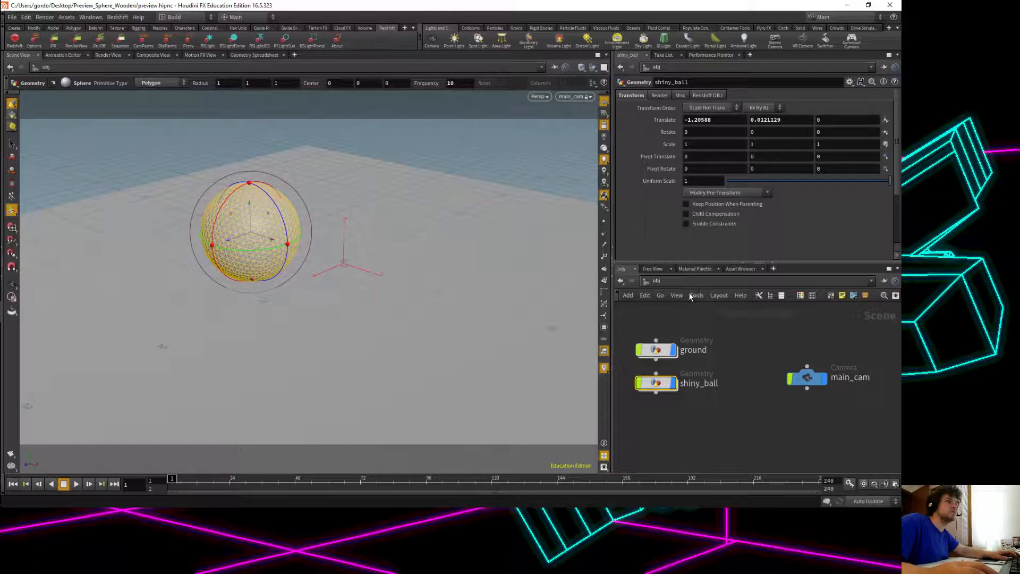
click(662, 349)
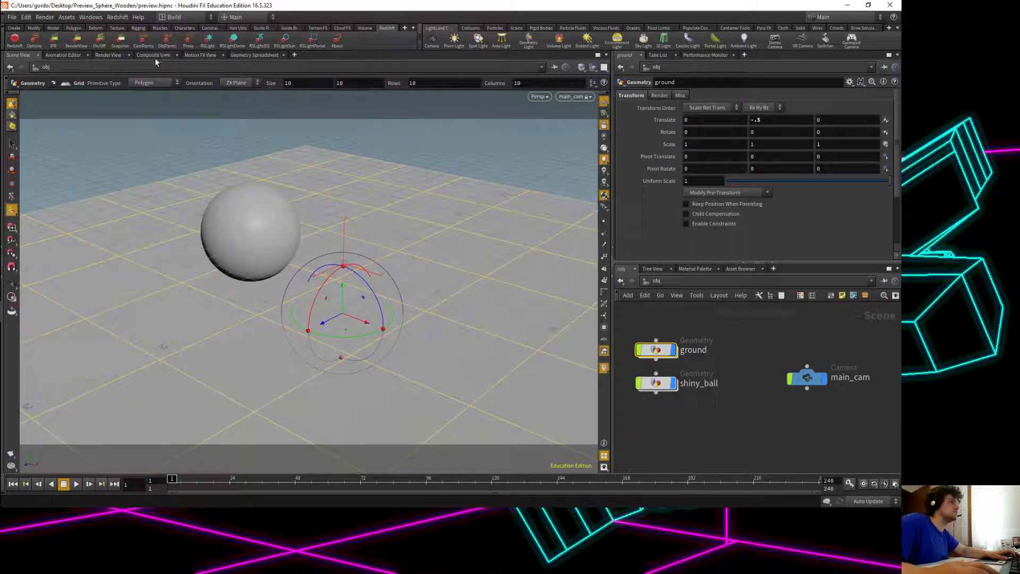
click(166, 45)
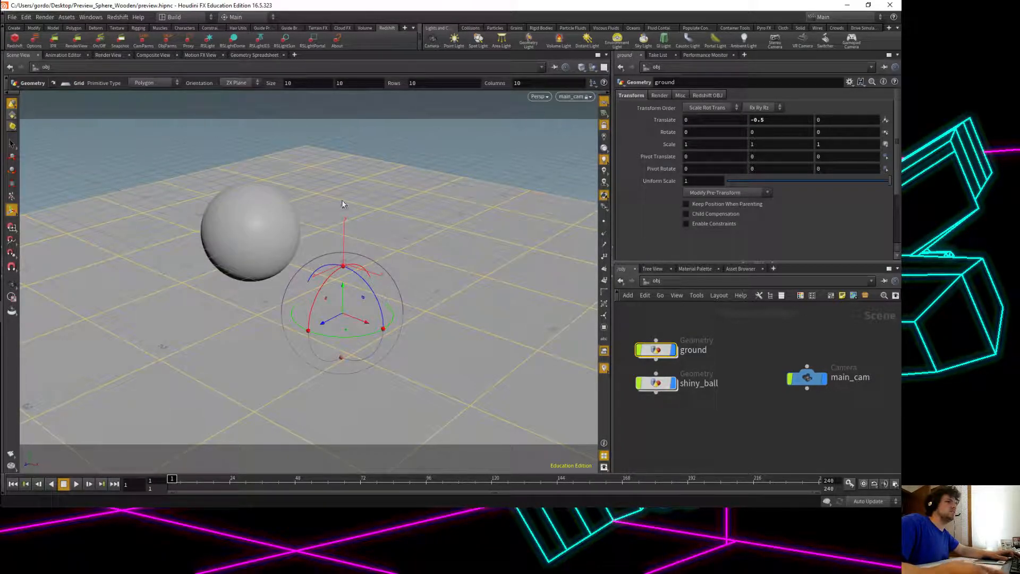
Review the ground object's Redshift settings and assign /mat/rs_ground as its render material.
click(707, 95)
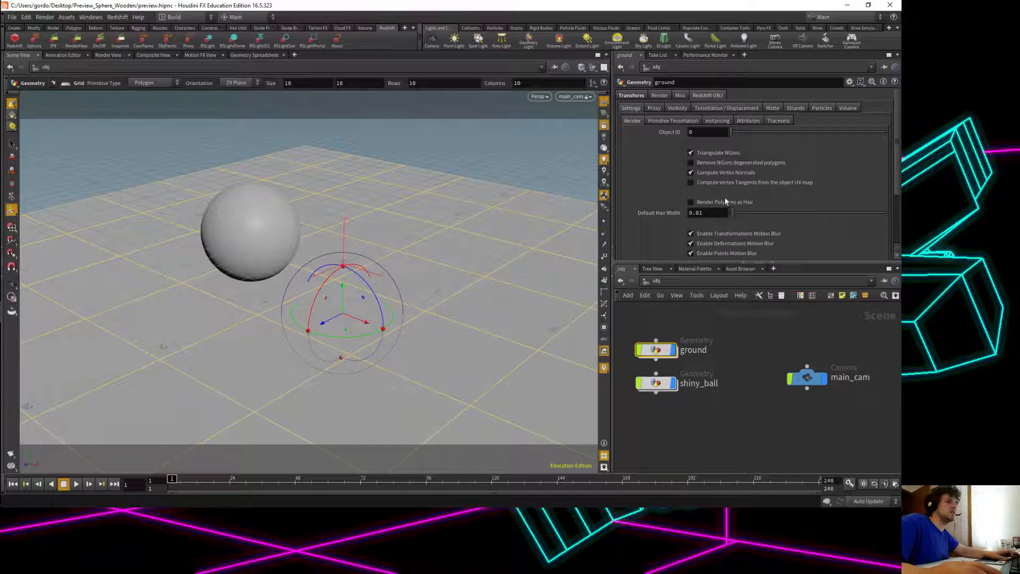
scroll(720, 191, down, 3)
scroll(767, 161, up, 3)
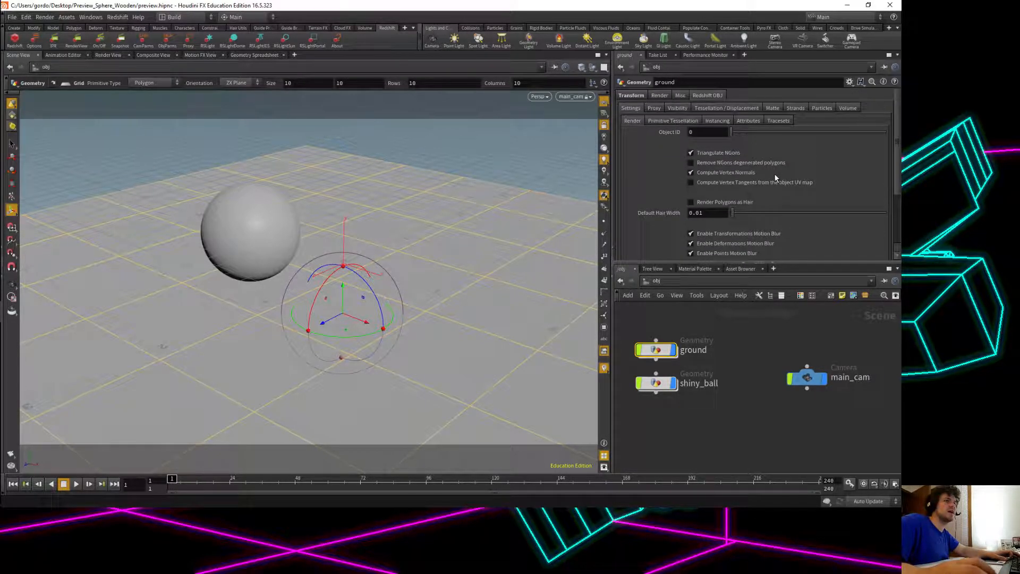
click(634, 95)
click(680, 96)
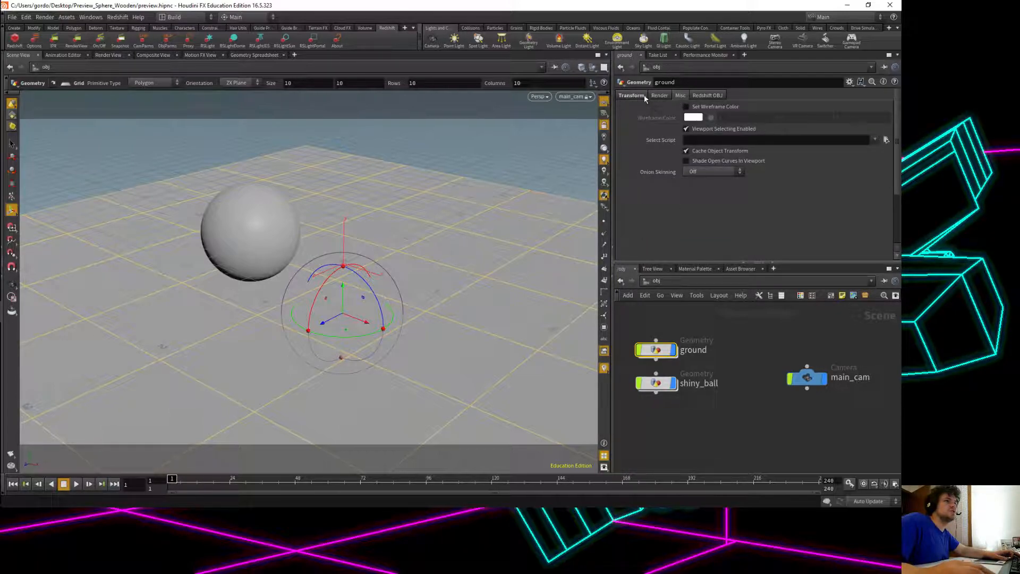
click(659, 96)
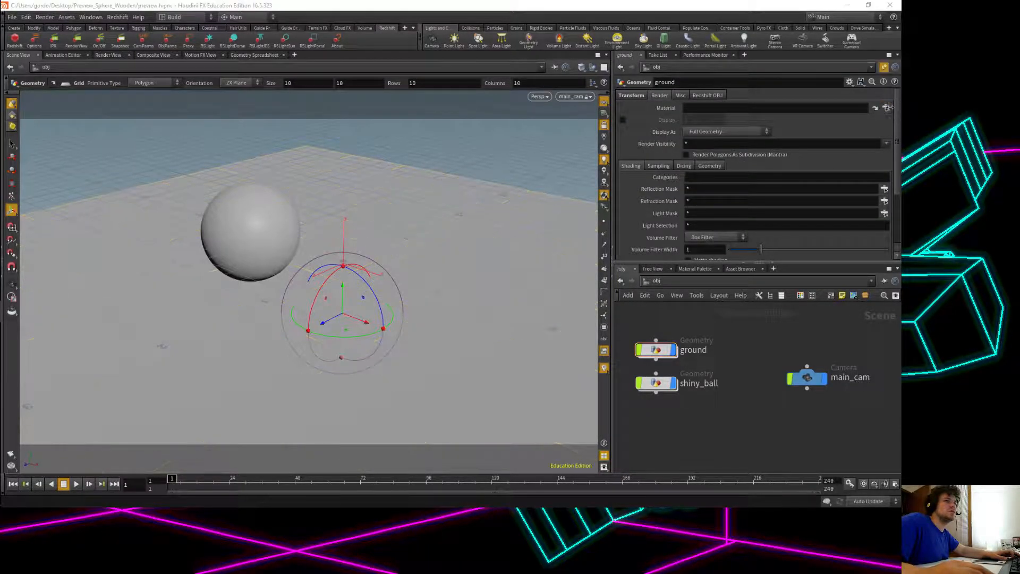
click(885, 108)
click(788, 42)
click(822, 52)
click(812, 181)
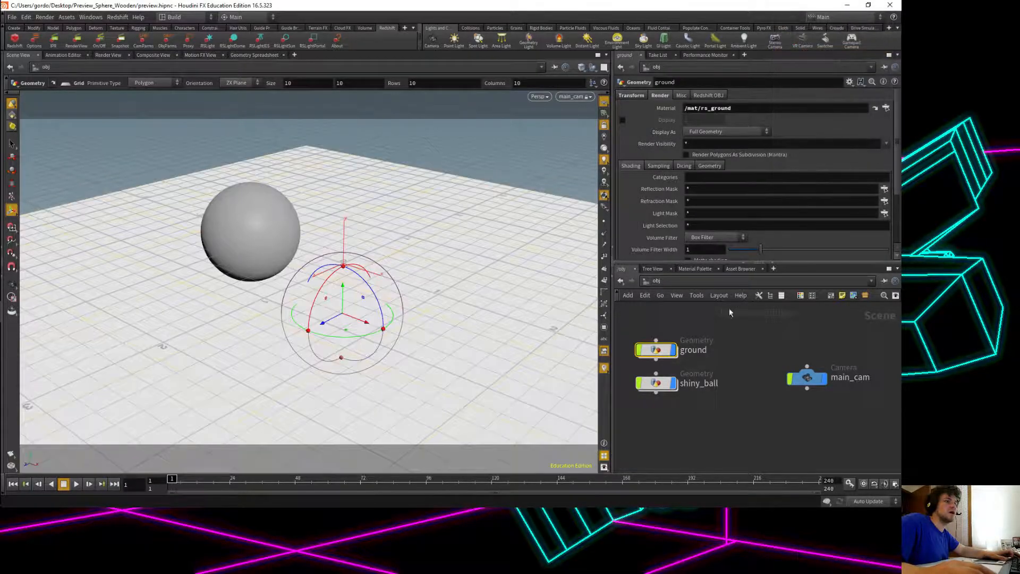
Assign /mat/rs_shiny_ball as shiny_ball's material and raise the ball slightly higher above the ground.
click(656, 387)
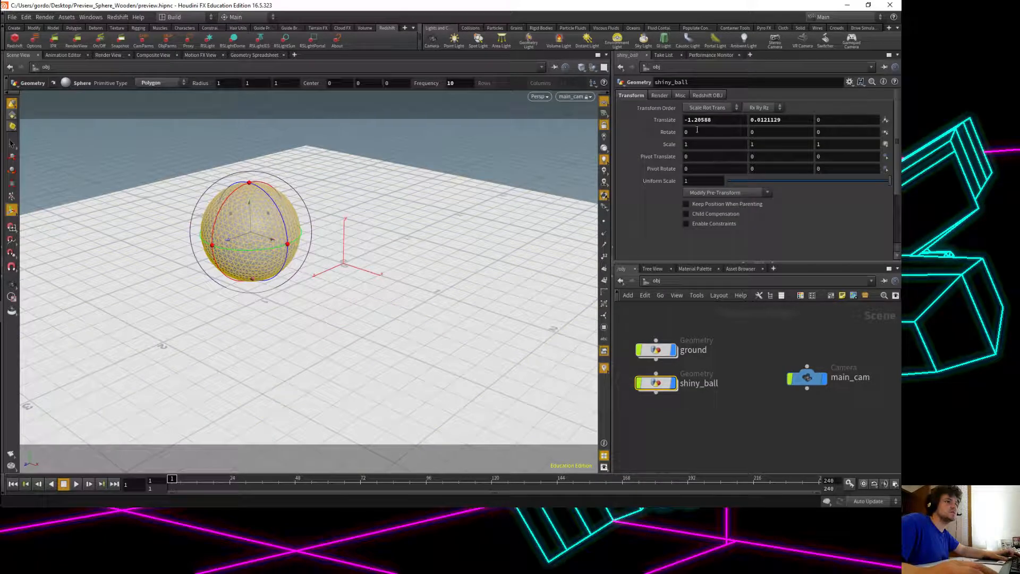
click(661, 95)
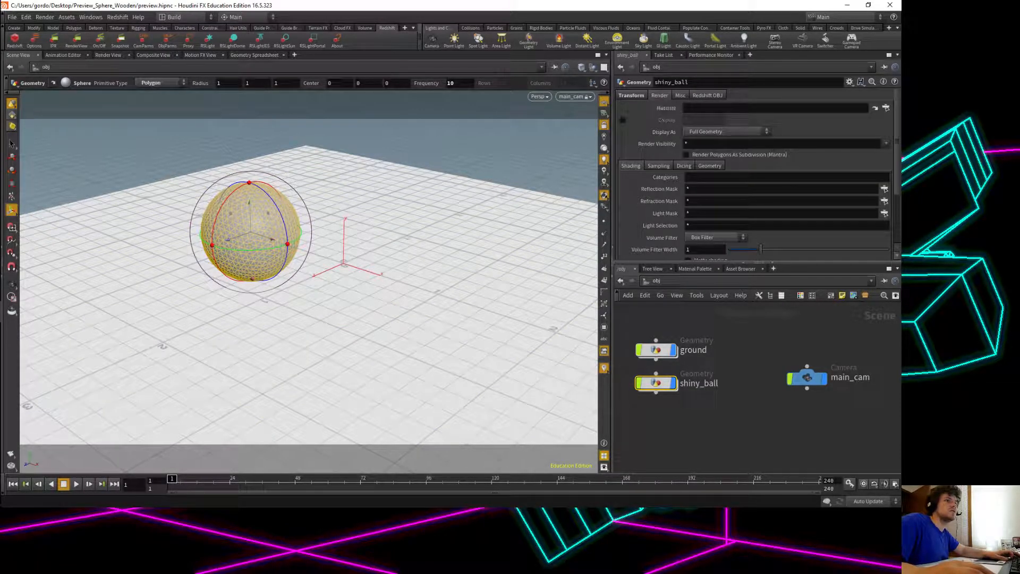
click(885, 107)
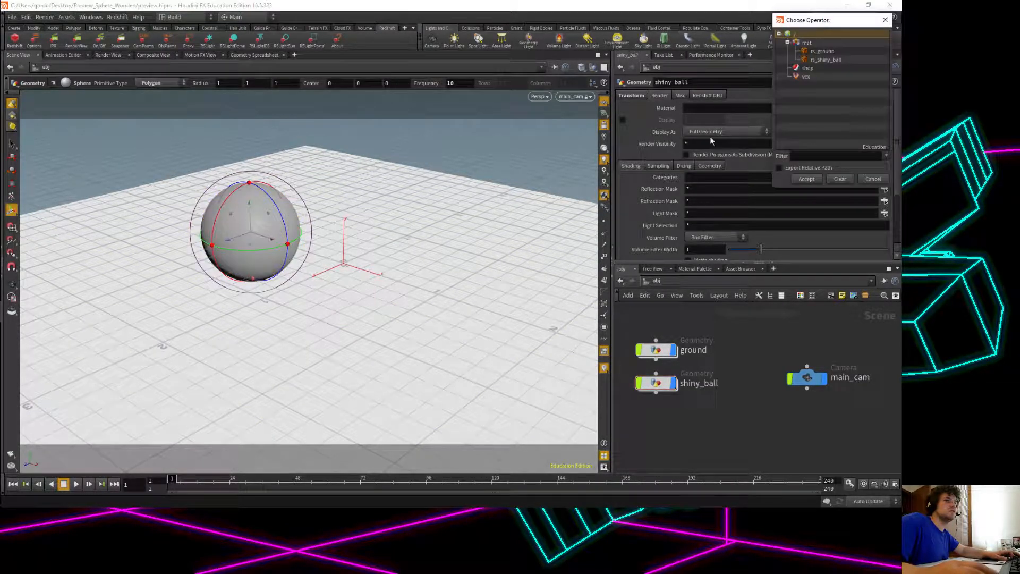
click(818, 60)
click(806, 179)
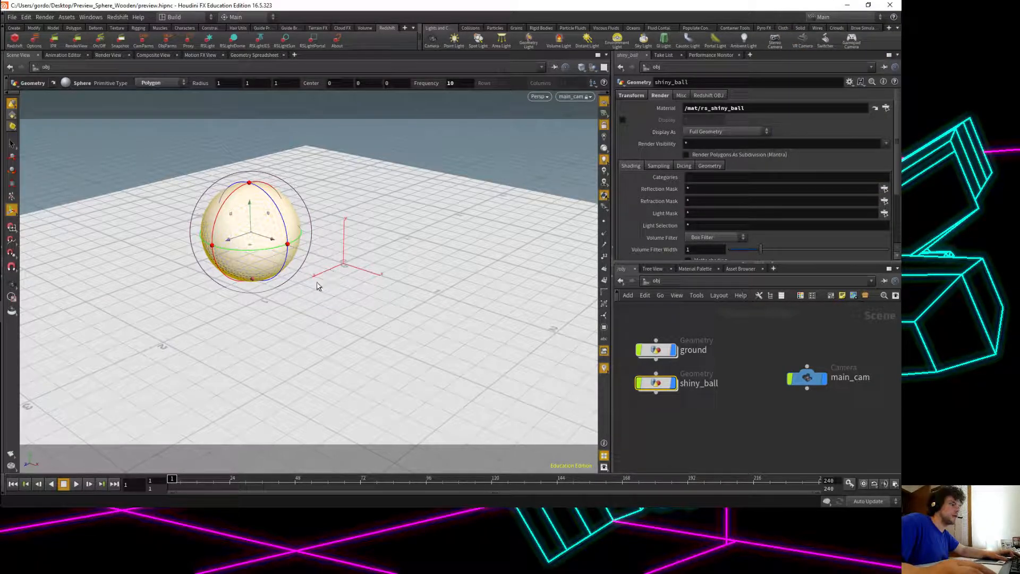
drag(250, 224, 257, 210)
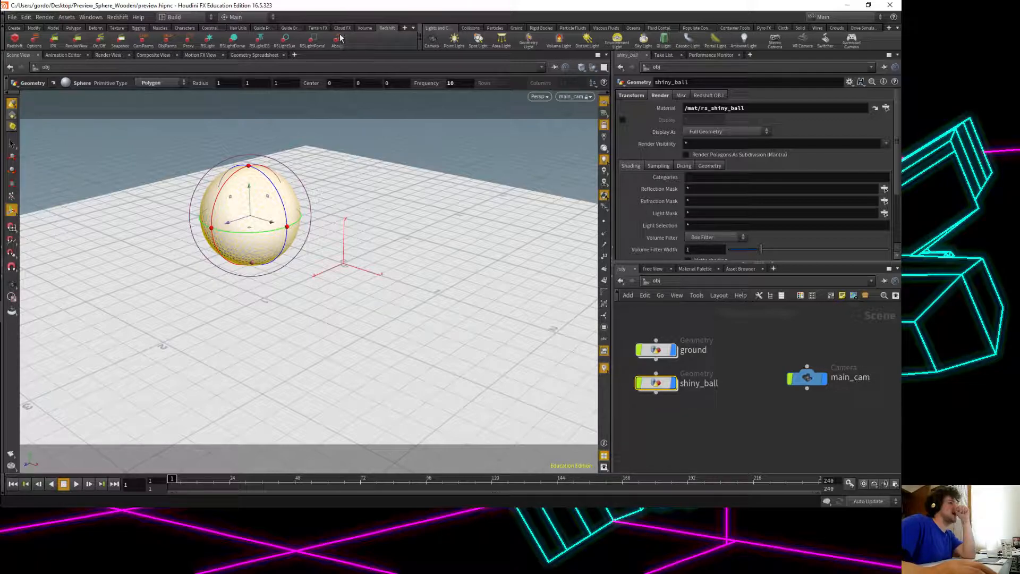
Add a Redshift dome light and place its node directly below shiny_ball in the network.
click(237, 42)
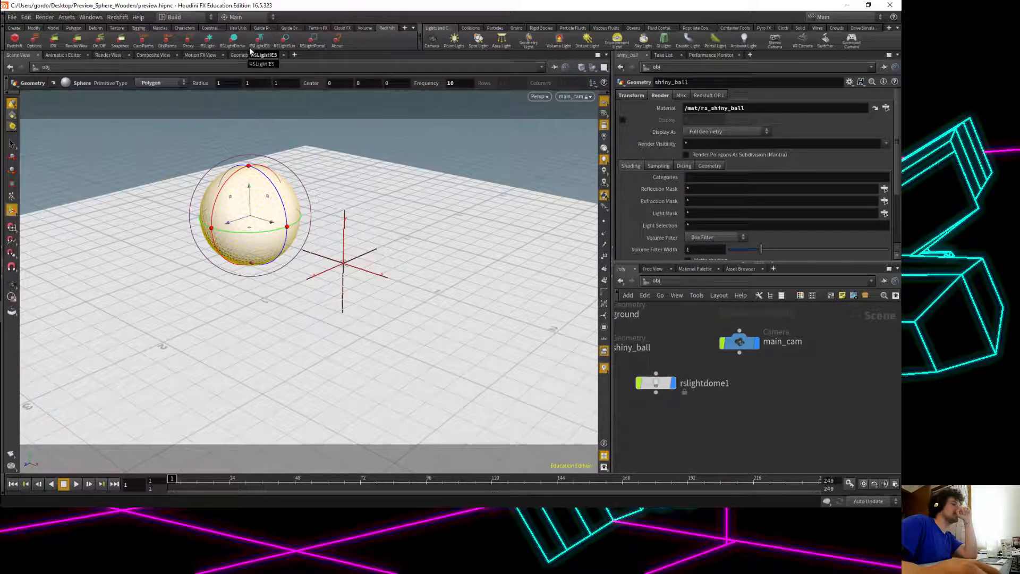
scroll(766, 385, down, 3)
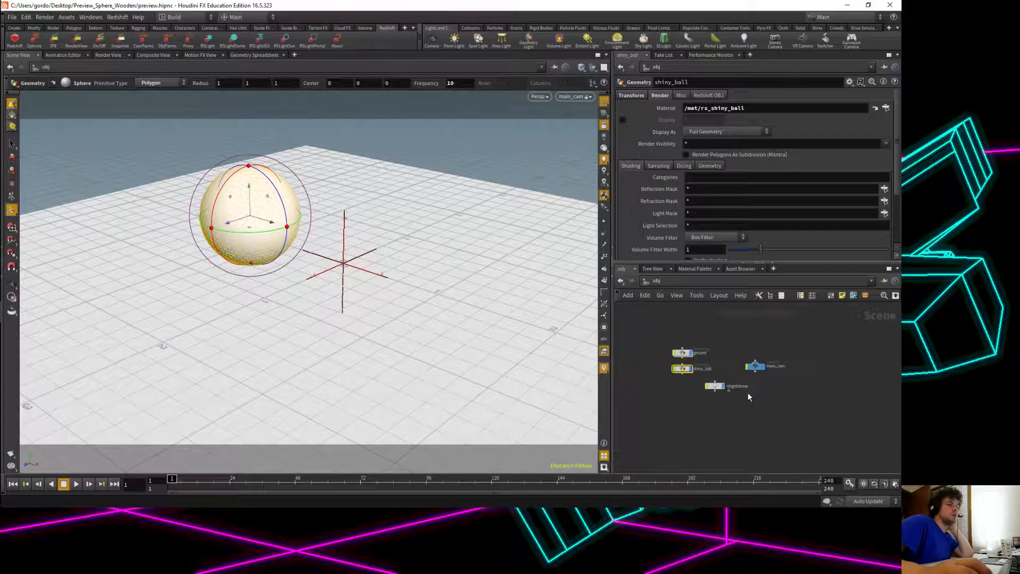
middle_drag(715, 392, 748, 386)
click(746, 386)
key(Escape)
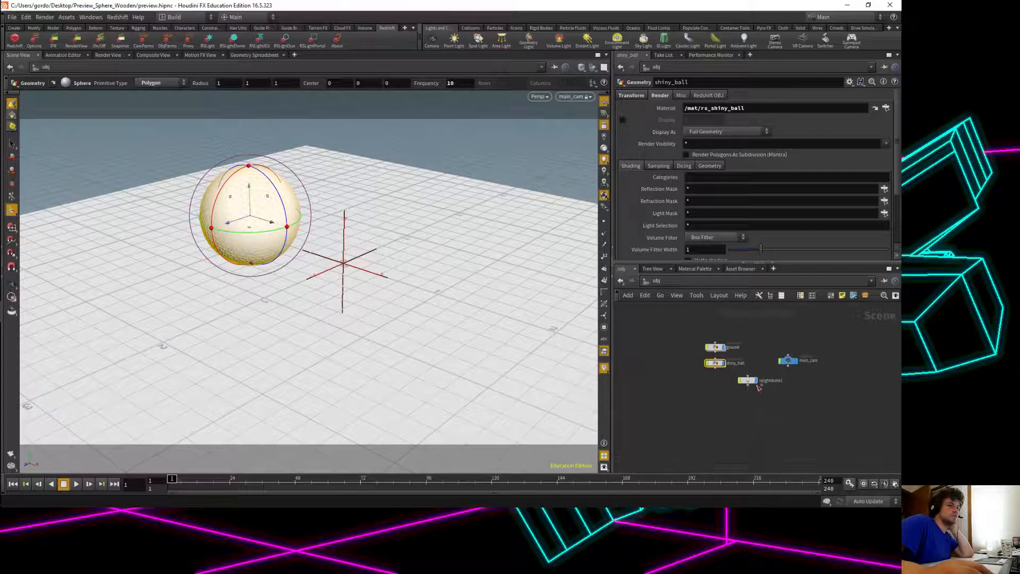
drag(746, 385, 720, 385)
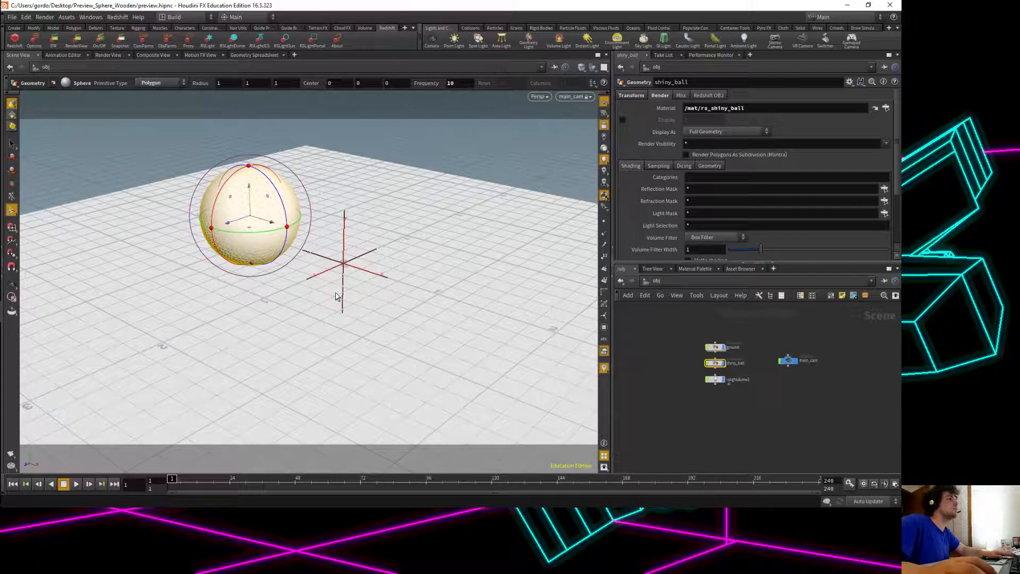
Reframe the main_cam view from a lower angle, closer to the shiny ball.
key(Escape)
drag(336, 296, 332, 182)
drag(383, 334, 404, 321)
drag(433, 359, 393, 324)
key(Return)
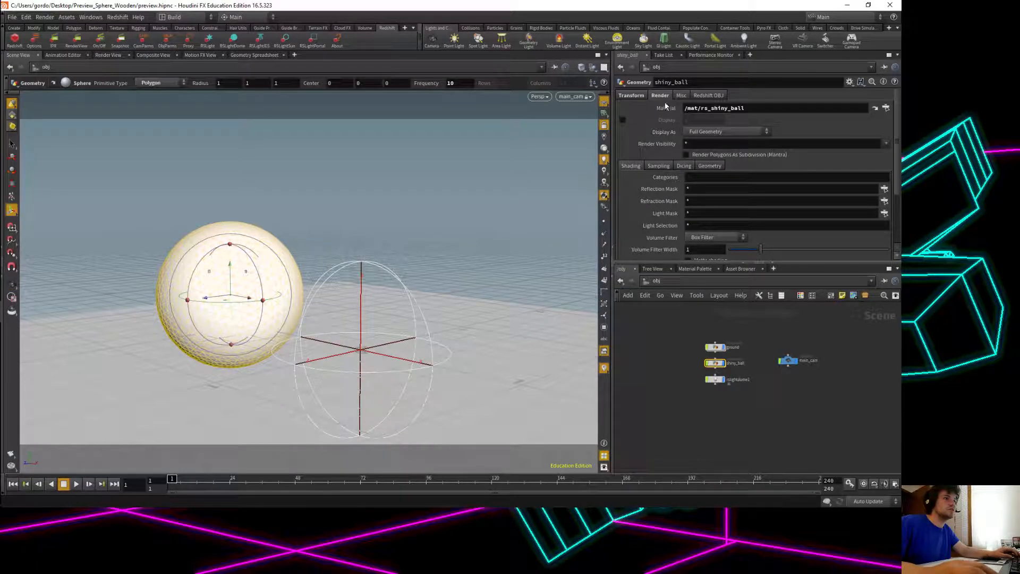
Open the image chooser for the dome light's Dome Map and browse to the D:/HDRI_Skies folder.
click(716, 380)
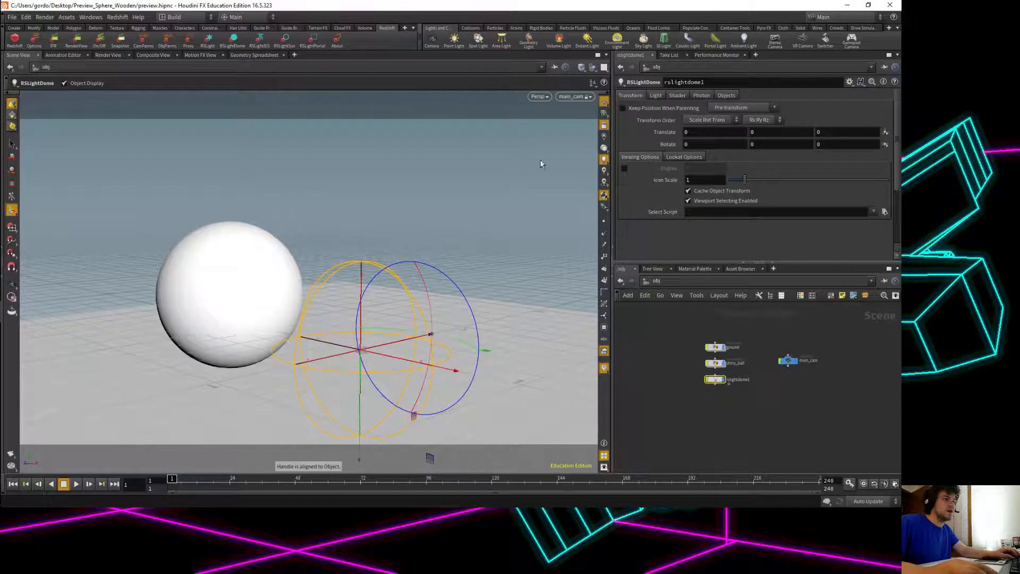
click(656, 95)
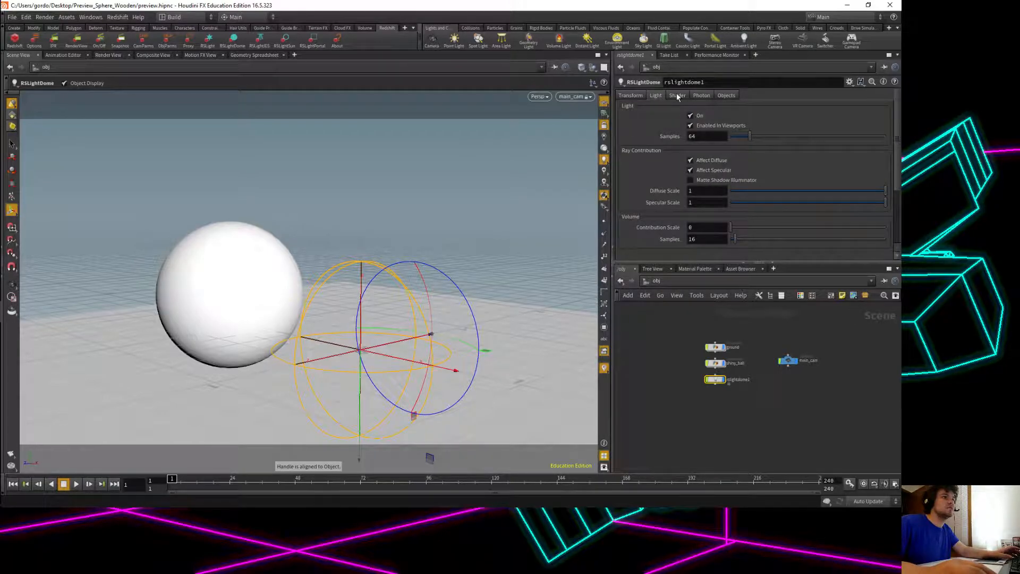
click(677, 96)
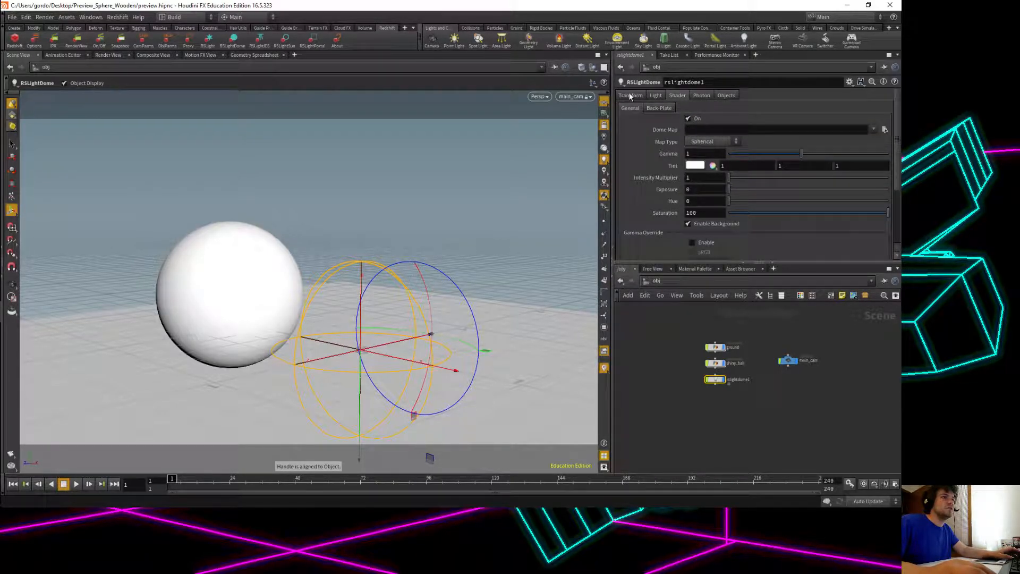
click(884, 131)
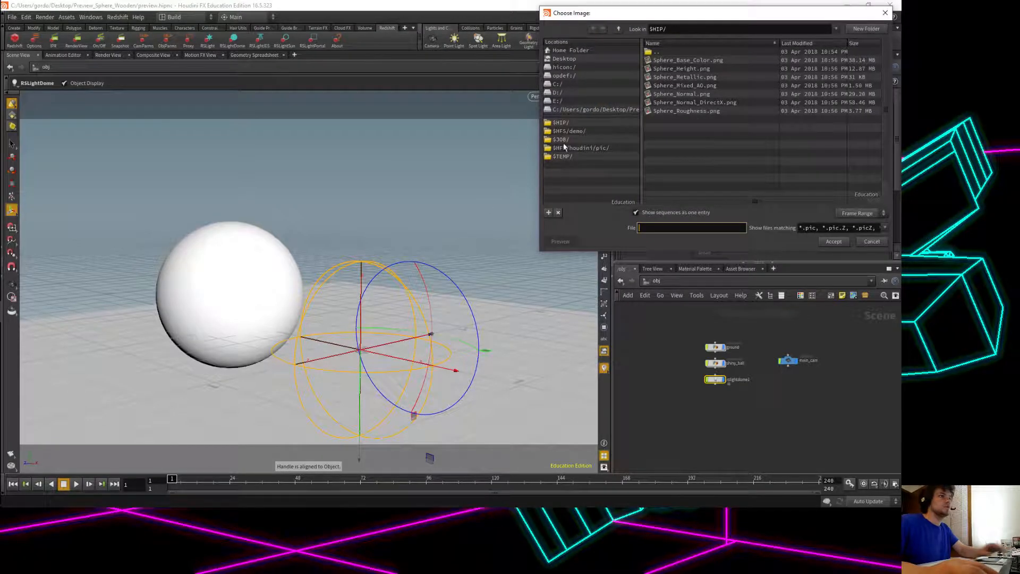
click(558, 92)
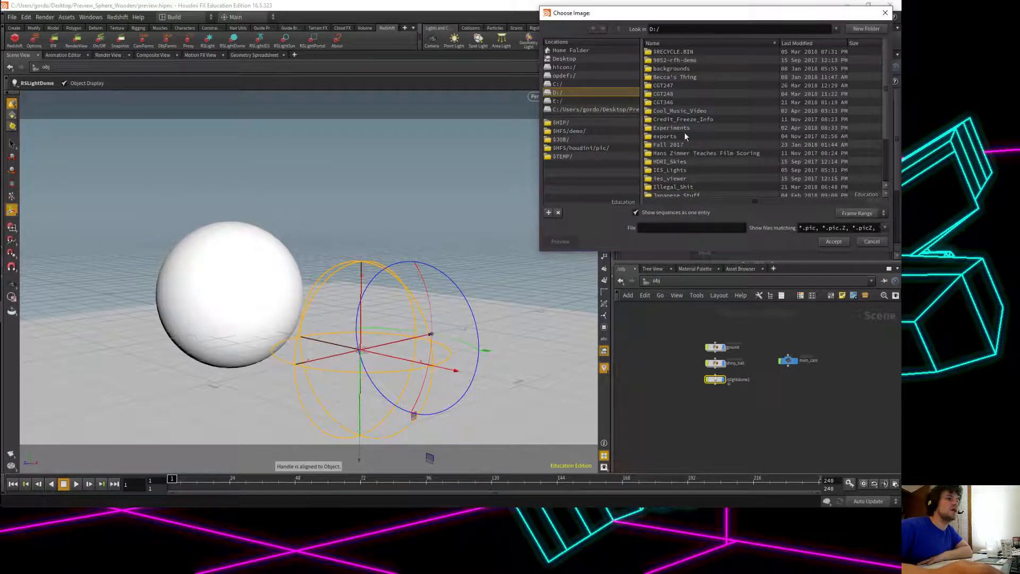
scroll(694, 111, down, 2)
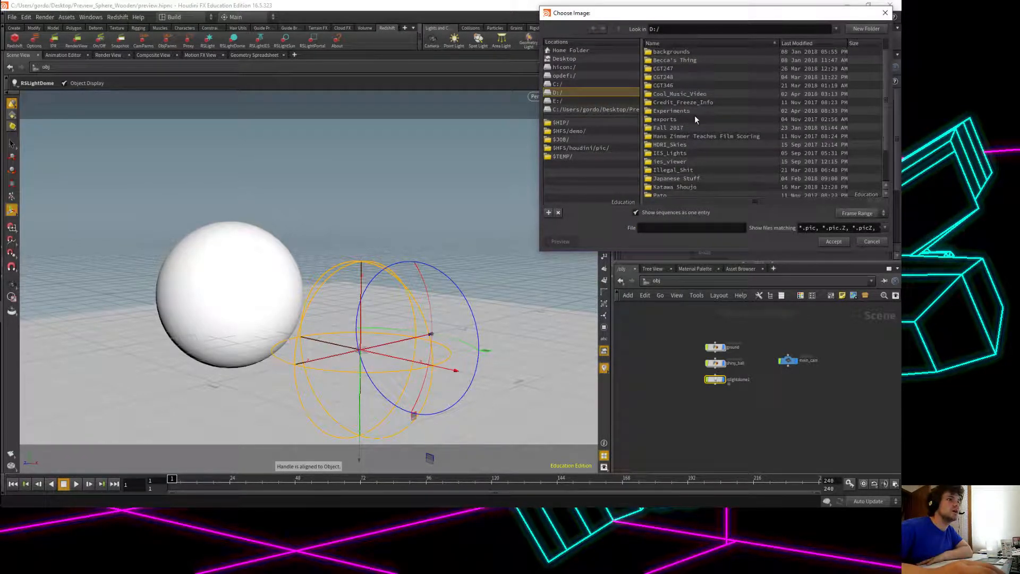
double_click(684, 144)
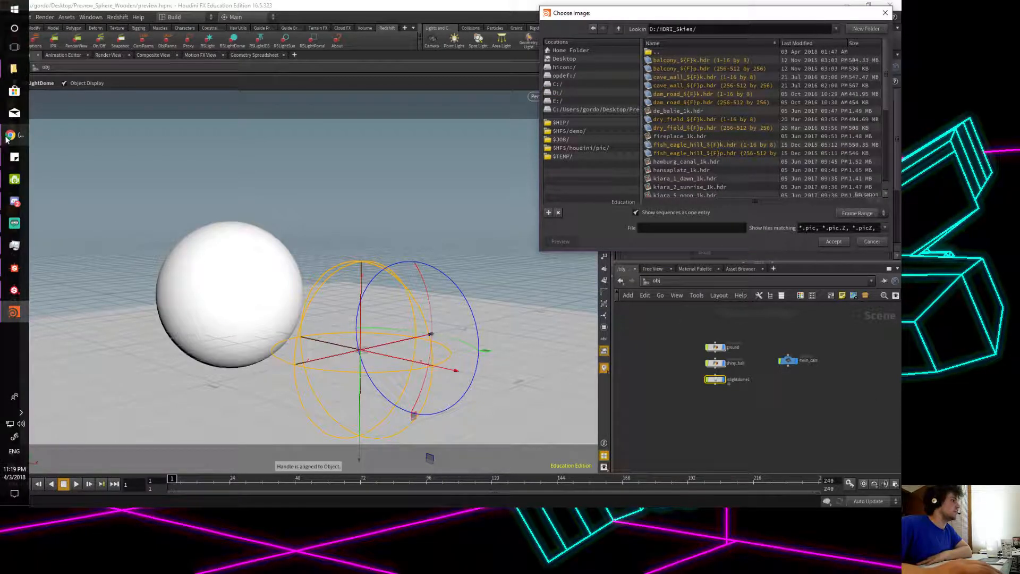
Switch to Chrome, search the web for "hdri skies" and open the HDRI Skies site.
click(8, 138)
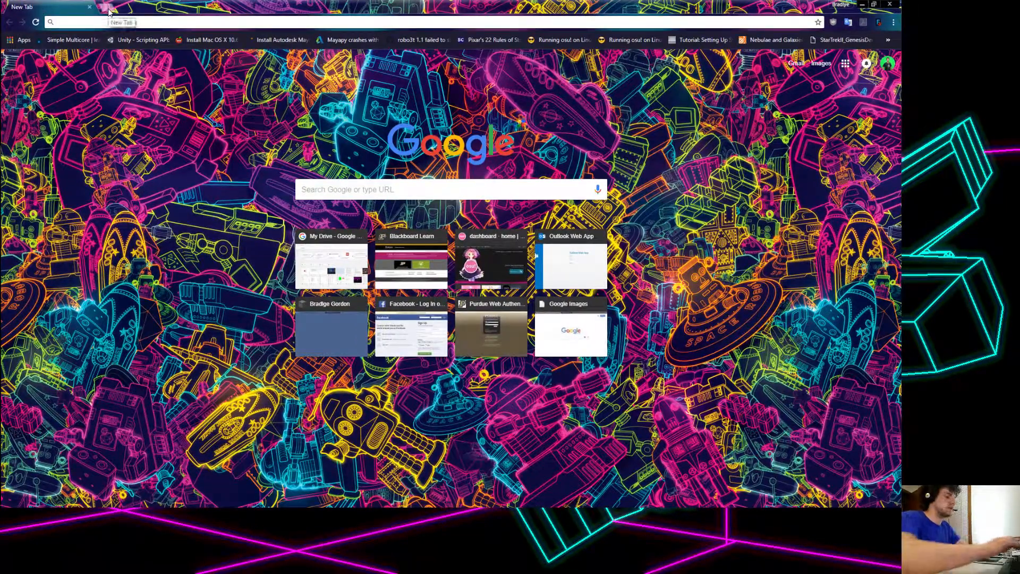
text(hdri skies)
key(Return)
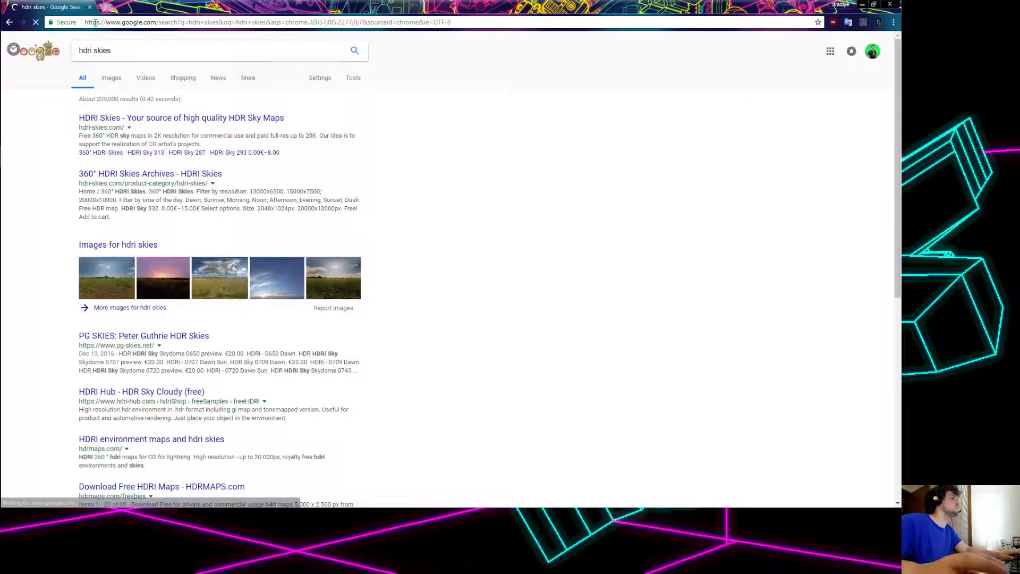
click(180, 120)
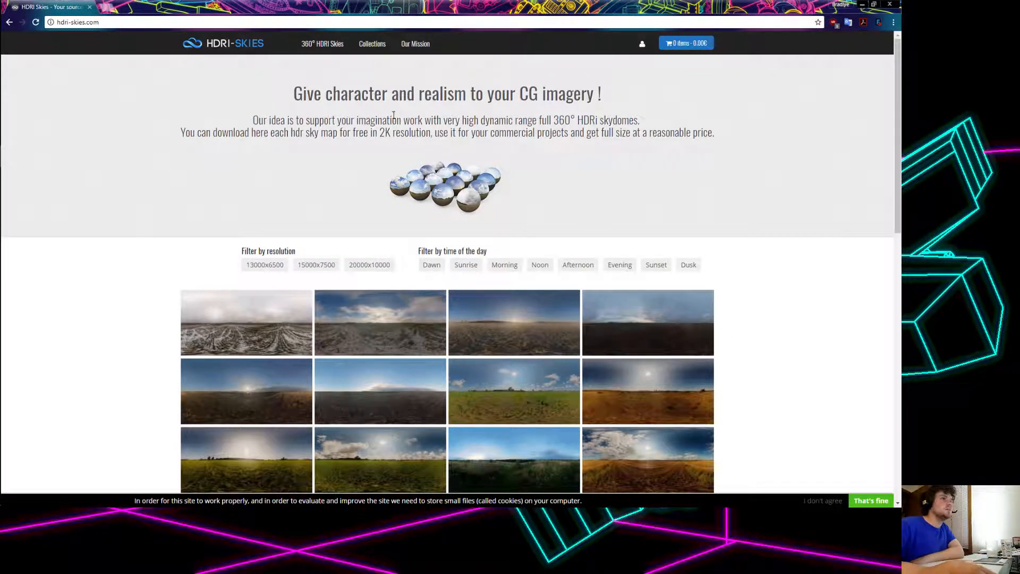
Examine the sky maps on the HDRI Skies home page and the packs in its Collections.
scroll(391, 191, down, 15)
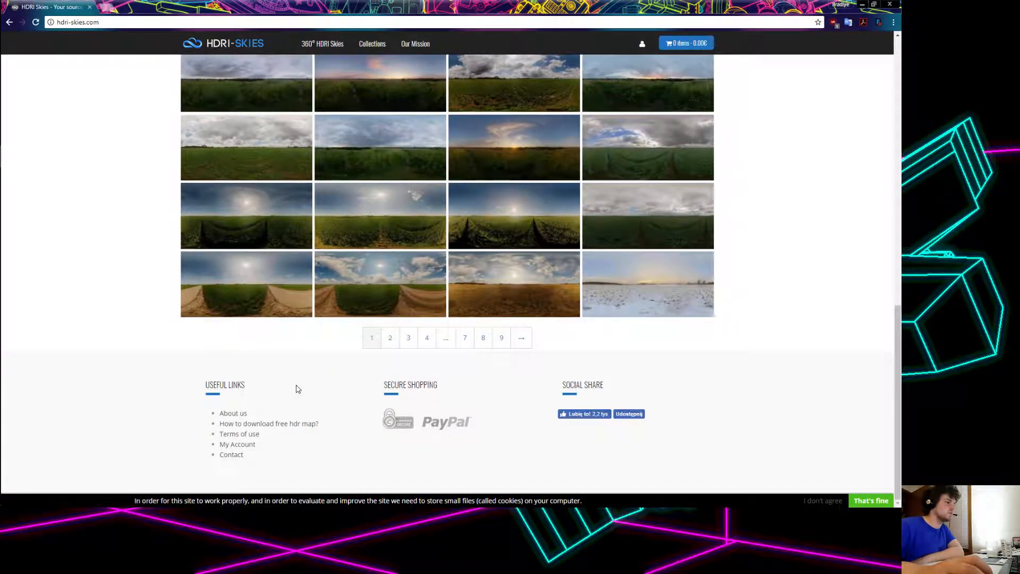
scroll(298, 389, up, 15)
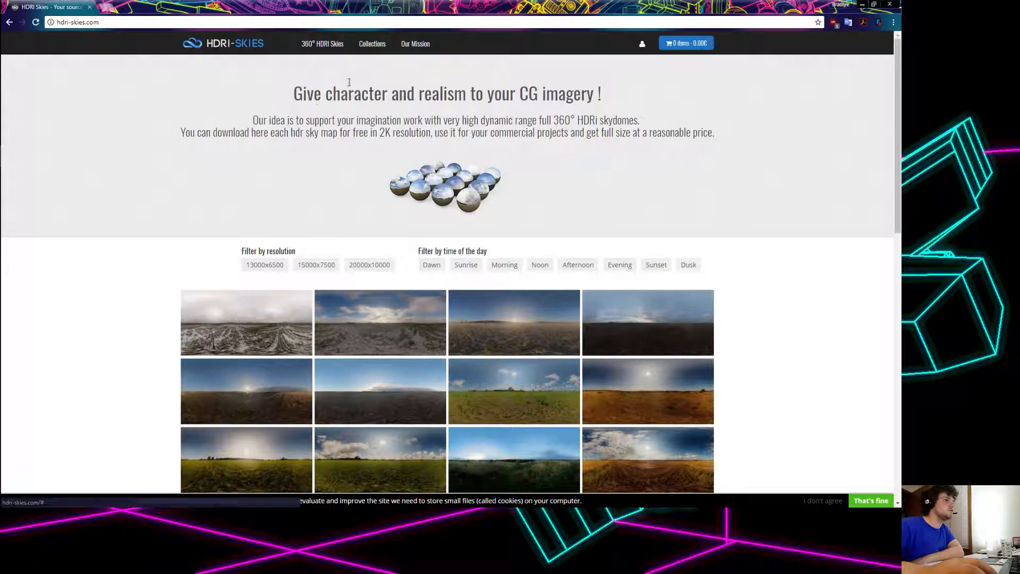
click(372, 45)
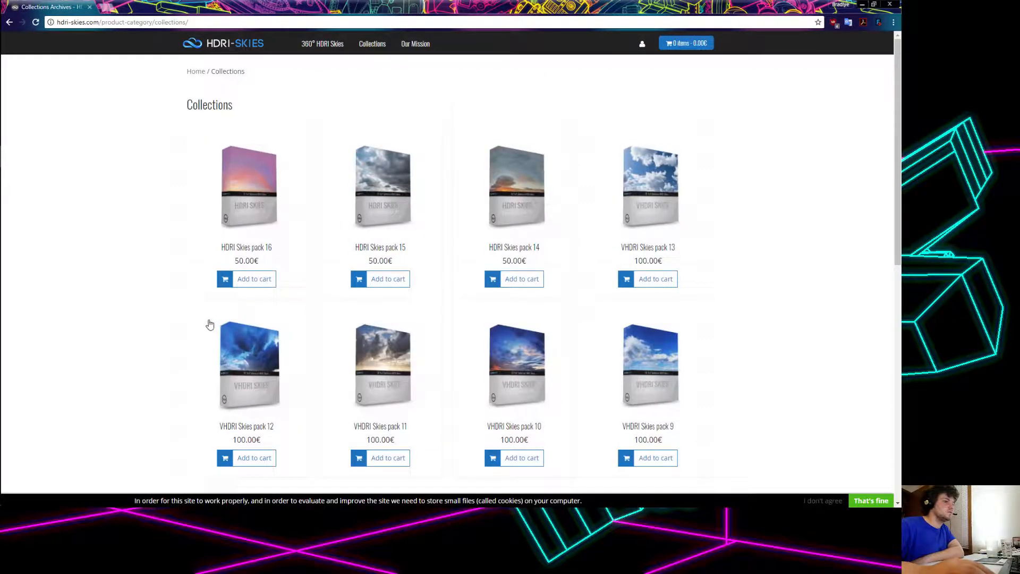
scroll(191, 313, down, 9)
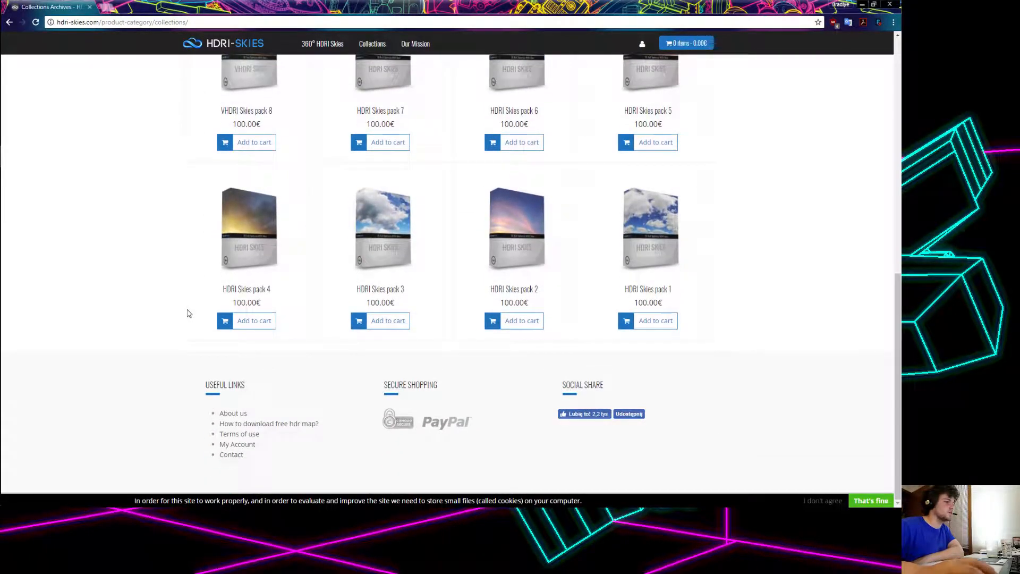
scroll(181, 303, up, 9)
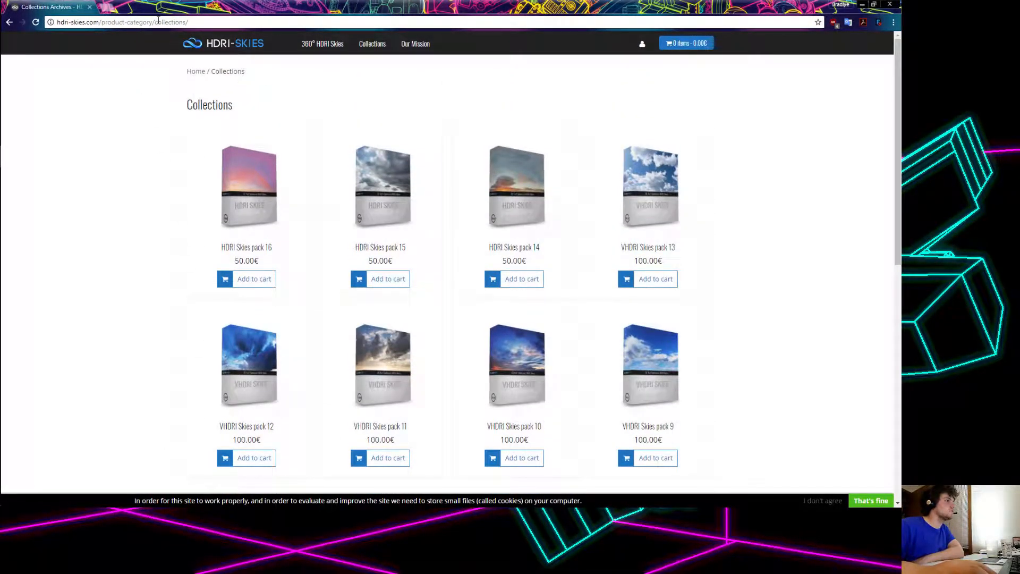
Search the web for the HDRI artist's name with "hdri skies" and open the HDRI Haven site.
click(158, 20)
text(greg za)
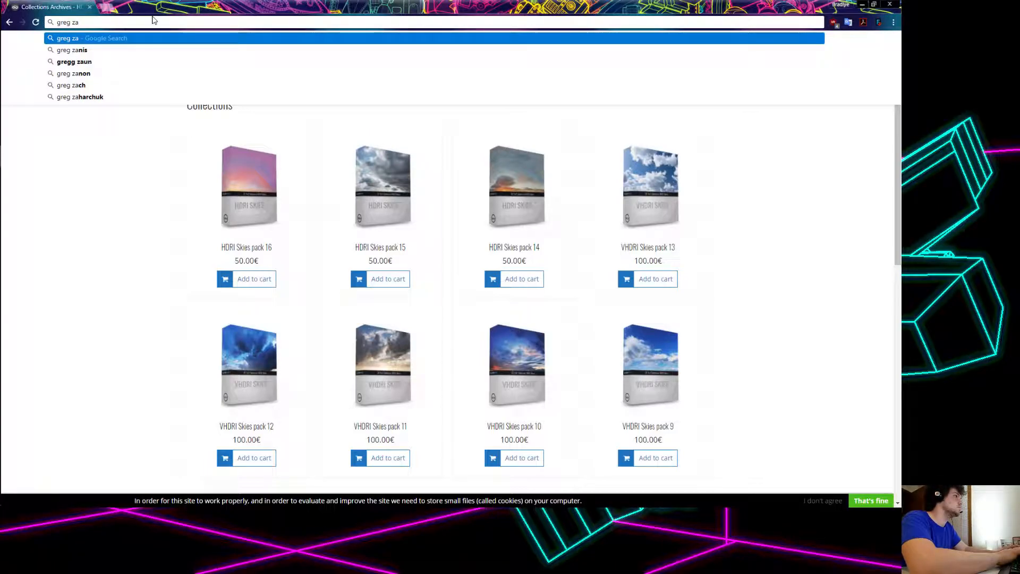
text(ll)
key(BackSpace)
key(BackSpace)
key(BackSpace)
key(BackSpace)
key(BackSpace)
text(zhall hd)
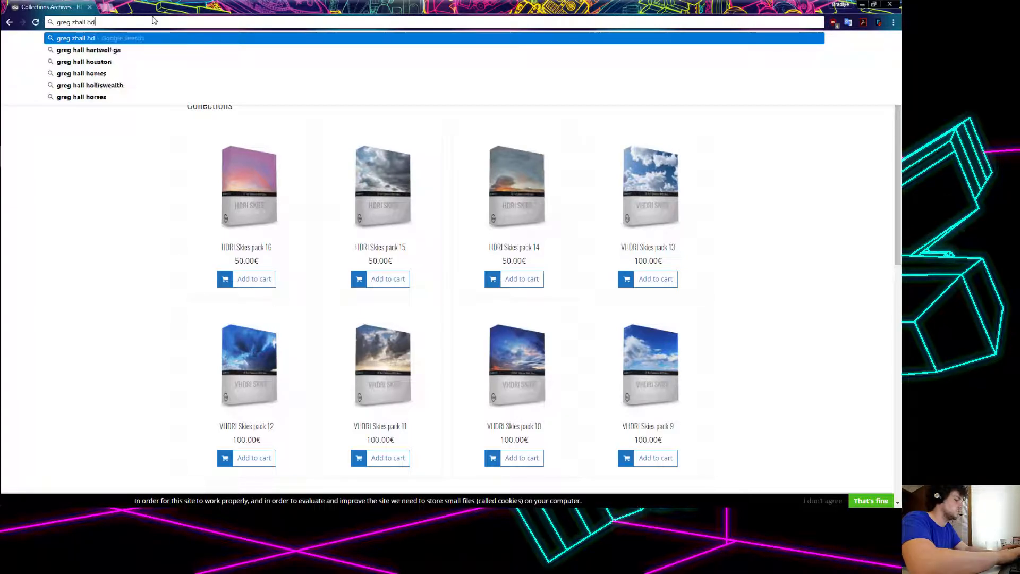
text(ri skies)
key(Return)
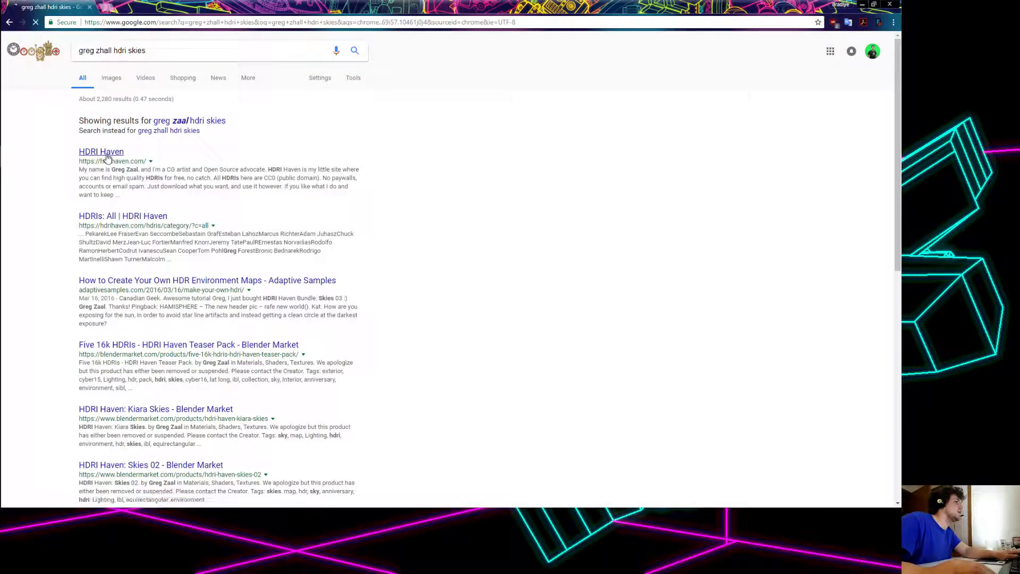
click(109, 156)
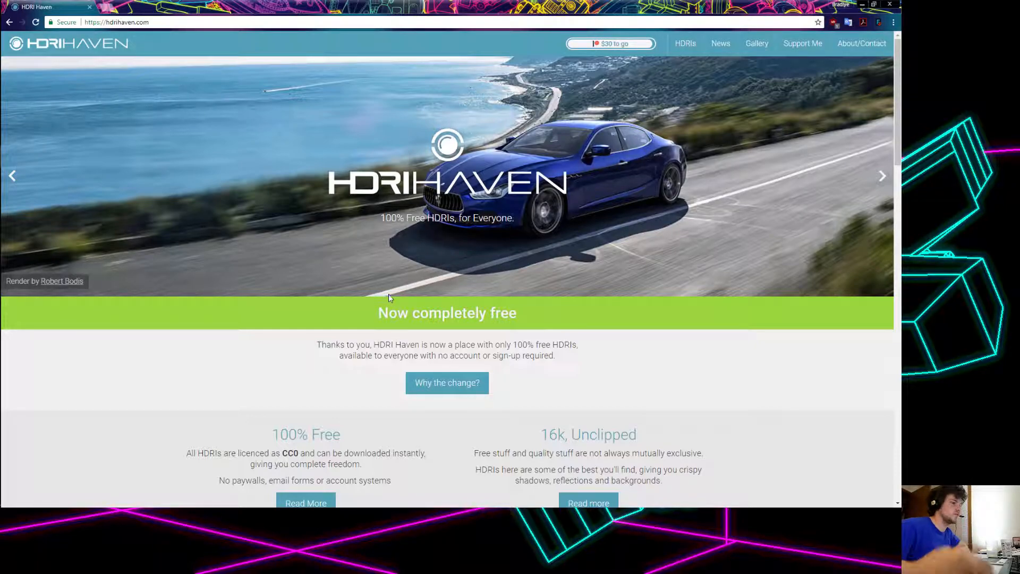
Examine the HDRI Haven home page down to its About section, and close the browser to return to Houdini.
scroll(378, 314, down, 2)
scroll(272, 345, down, 2)
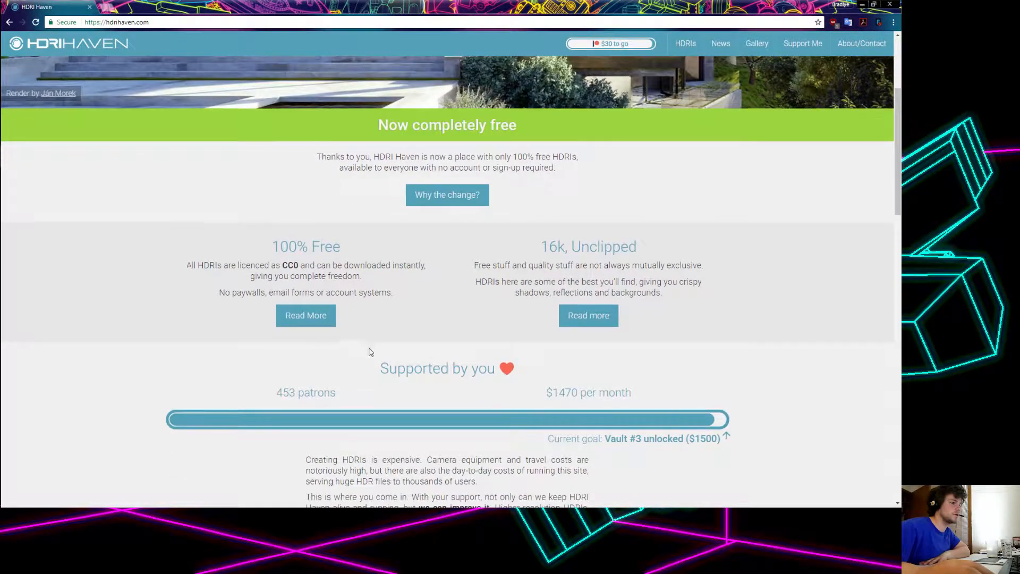
scroll(336, 336, down, 1)
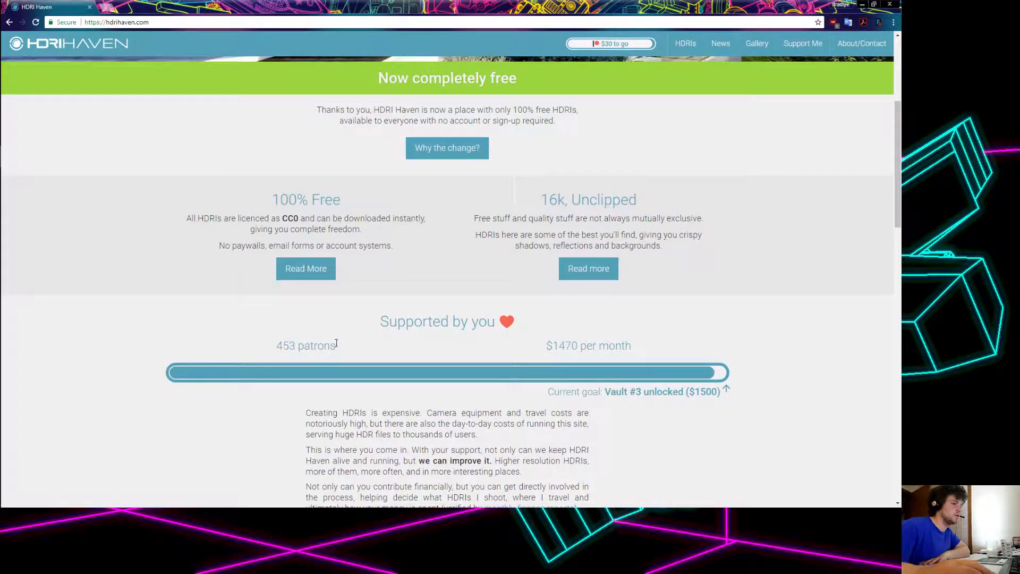
scroll(456, 319, down, 6)
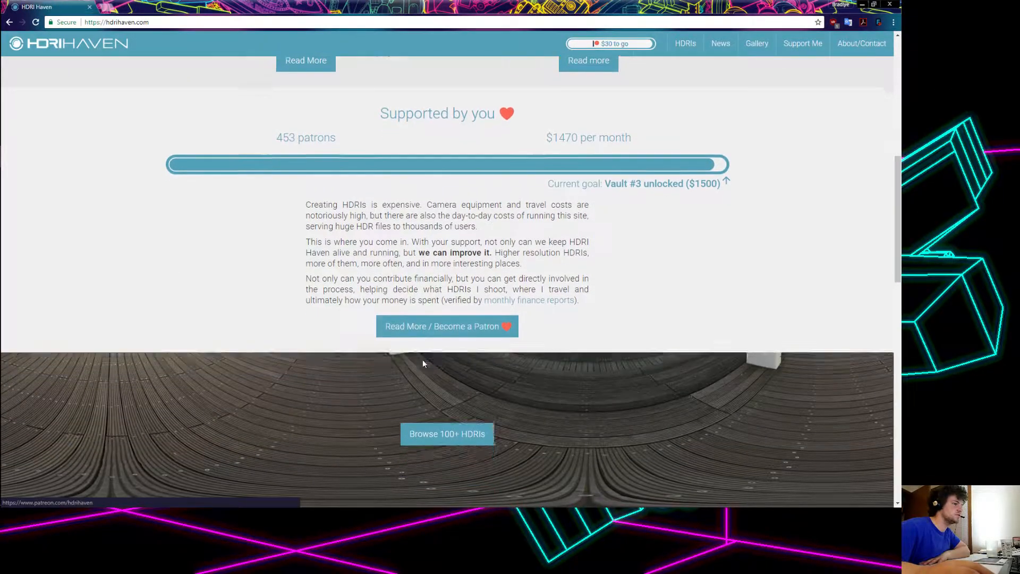
scroll(426, 360, down, 4)
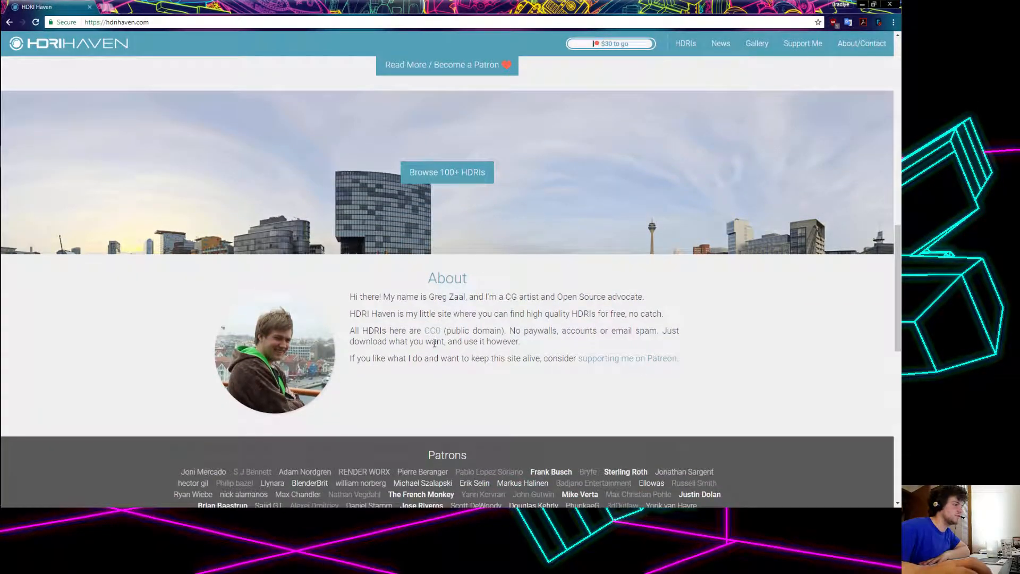
scroll(353, 364, up, 3)
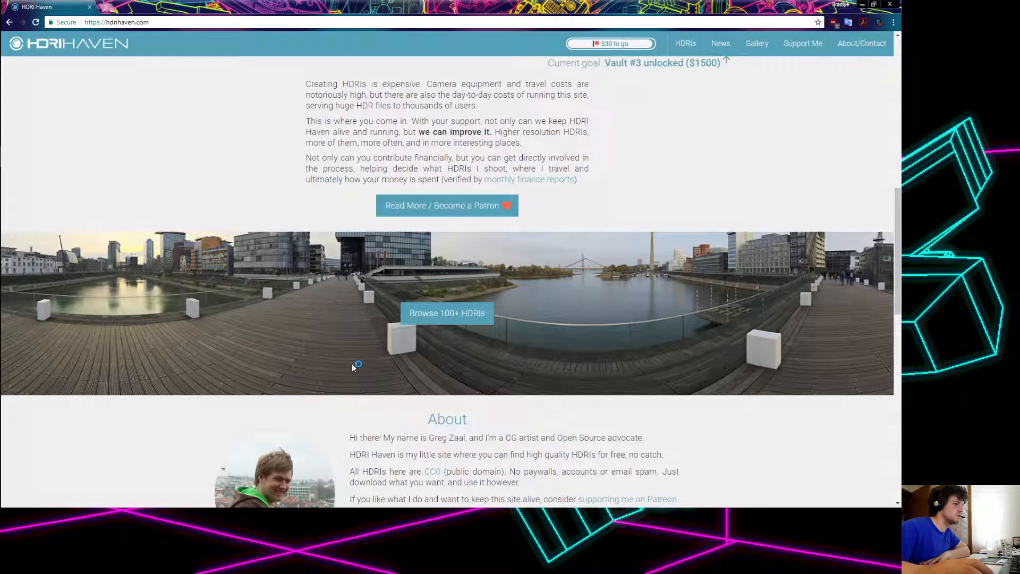
scroll(602, 362, up, 13)
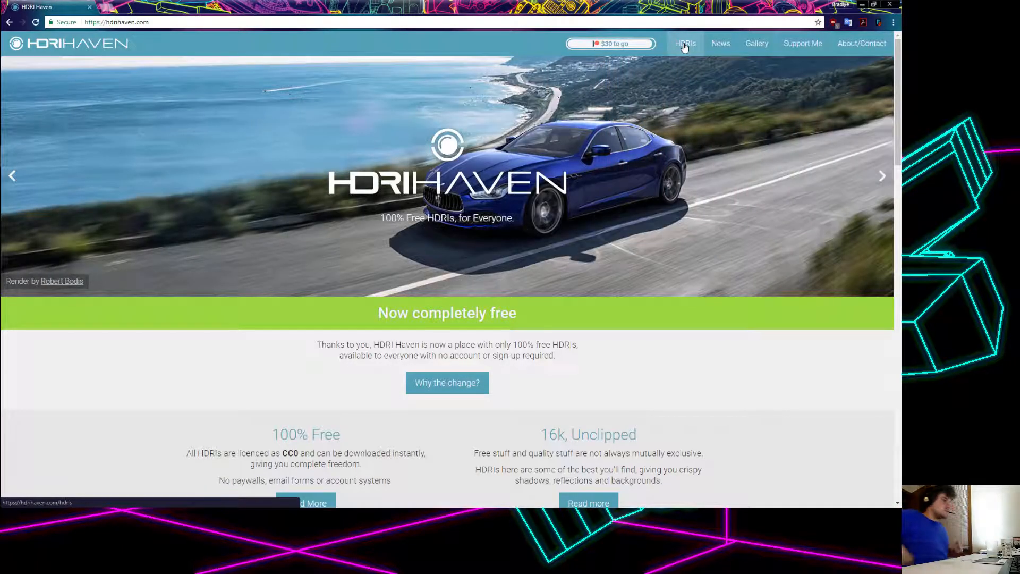
click(888, 6)
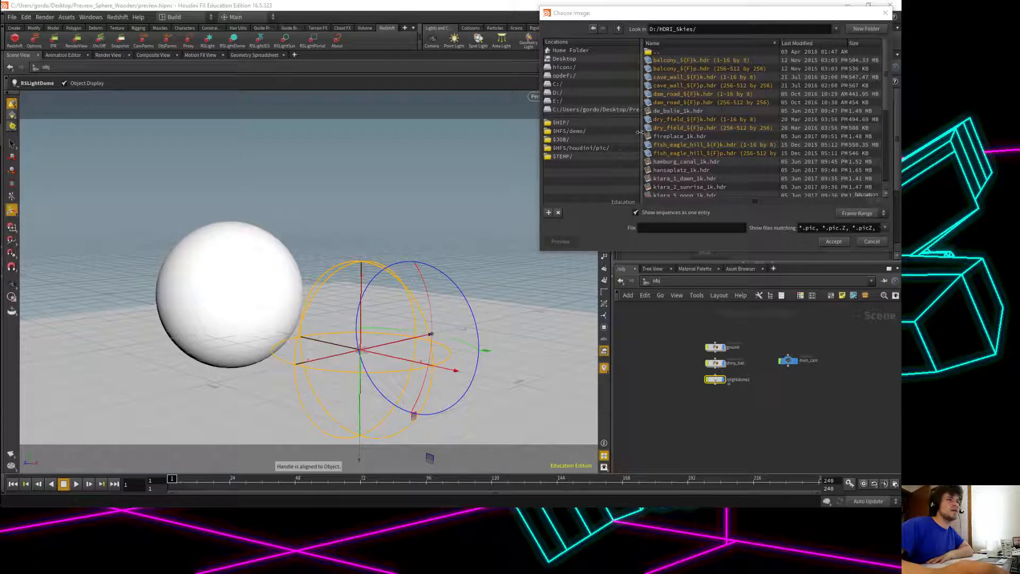
List the HDRI_Skies sequence files individually and load dry_field_2k.hdr as the dome light's Dome Map.
click(644, 214)
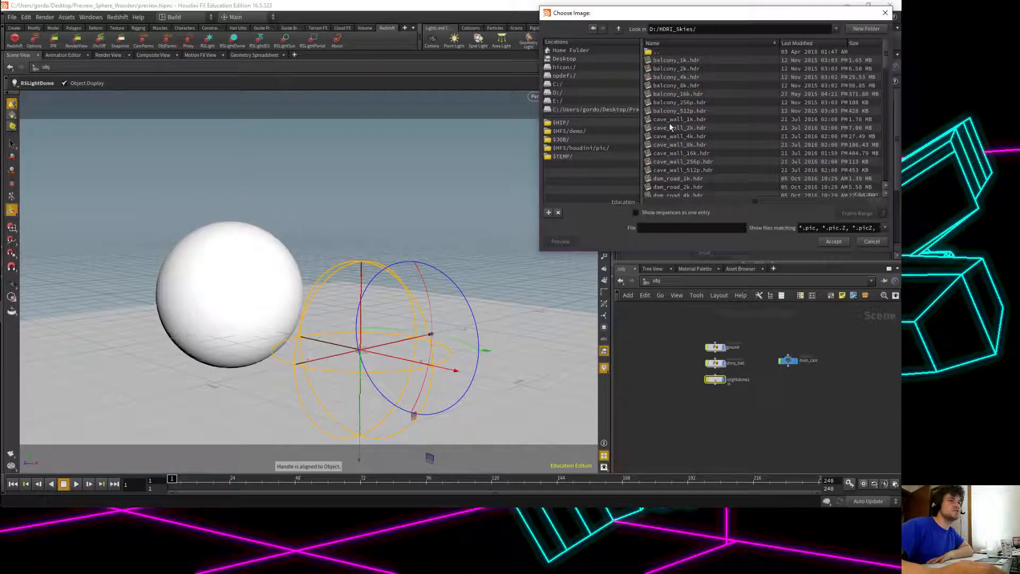
scroll(685, 117, down, 3)
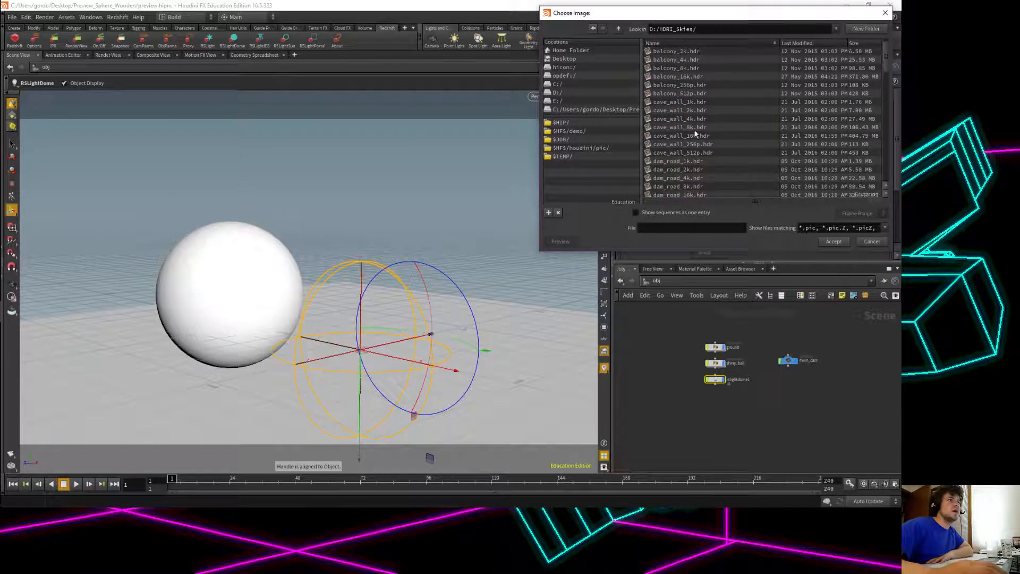
scroll(699, 146, down, 2)
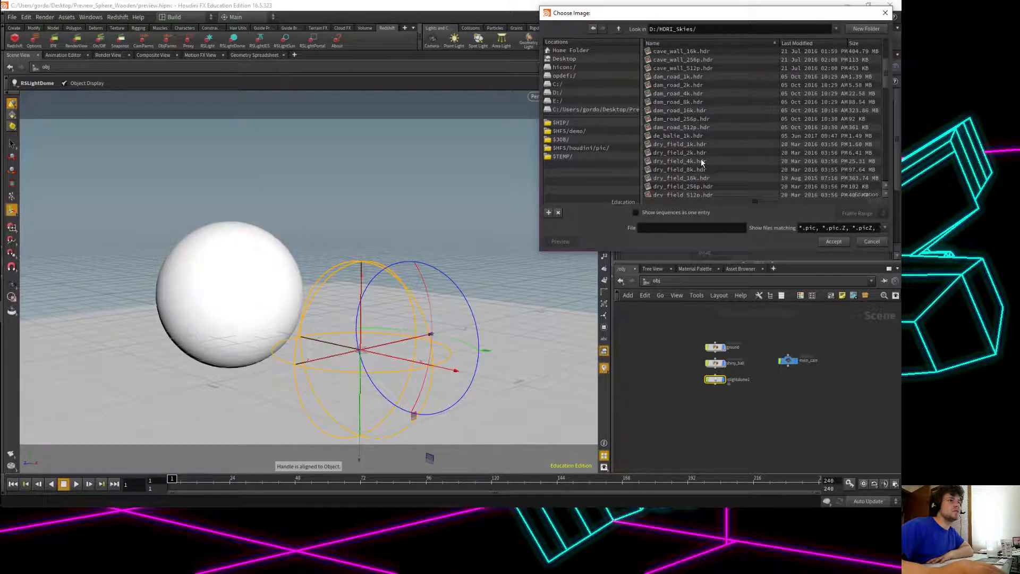
click(681, 154)
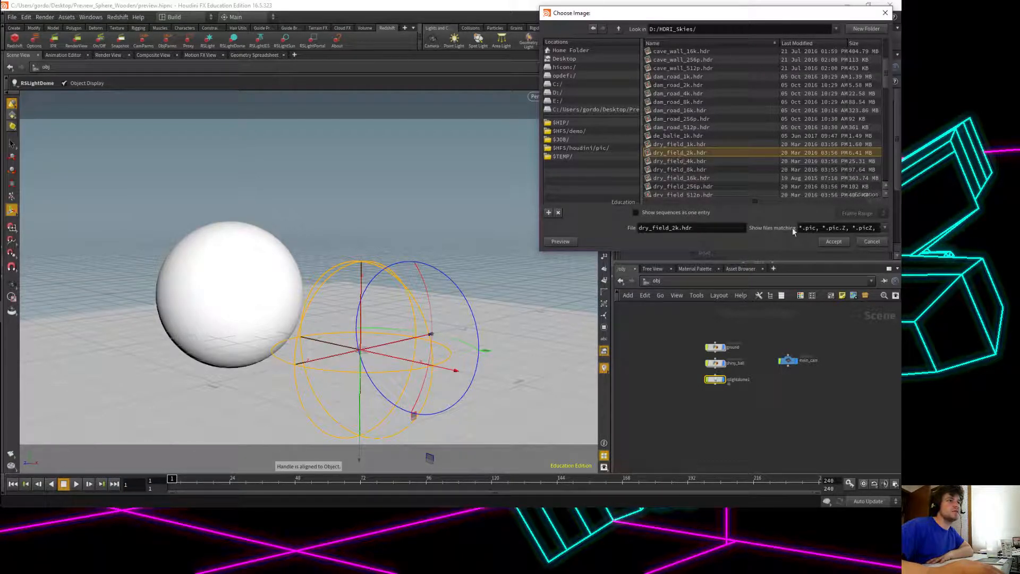
click(833, 241)
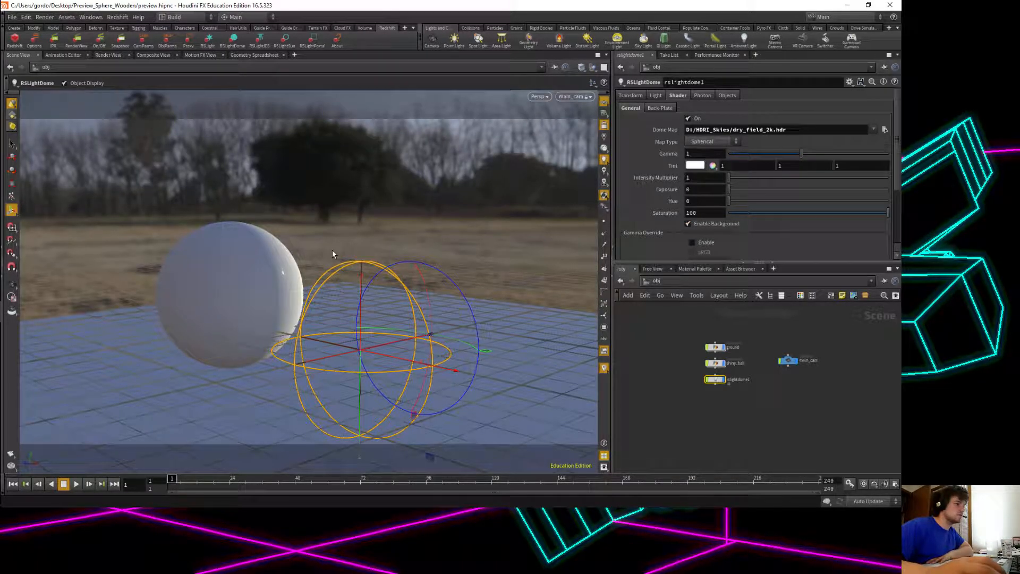
Inspect the sky map background and the shiny ball's lighting from several angles through main_cam.
alt+drag(337, 244, 495, 313)
alt+drag(509, 264, 452, 240)
alt+drag(432, 325, 404, 290)
alt+middle_drag(404, 290, 376, 398)
alt+middle_drag(290, 310, 314, 245)
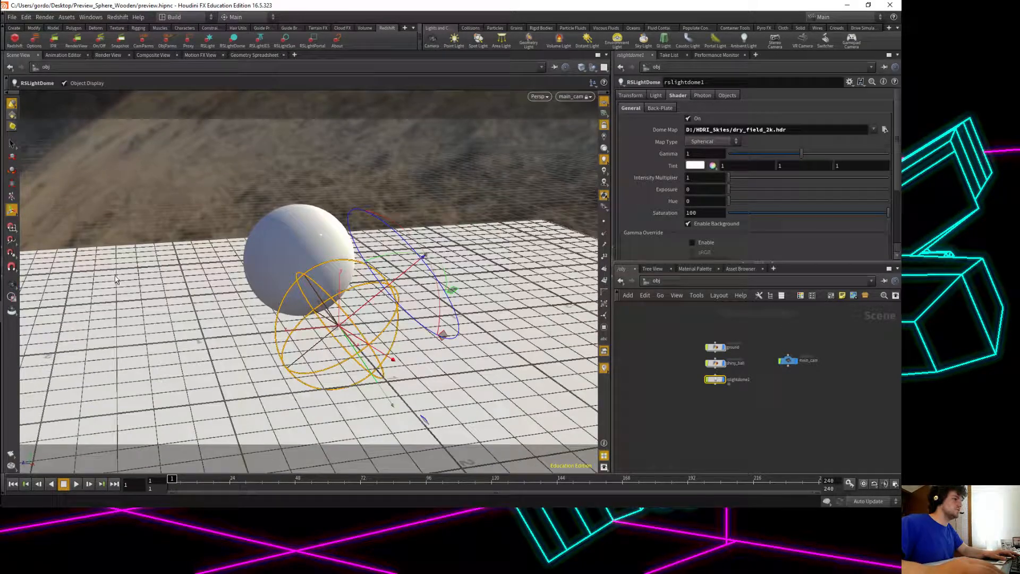
alt+right_drag(321, 324, 311, 209)
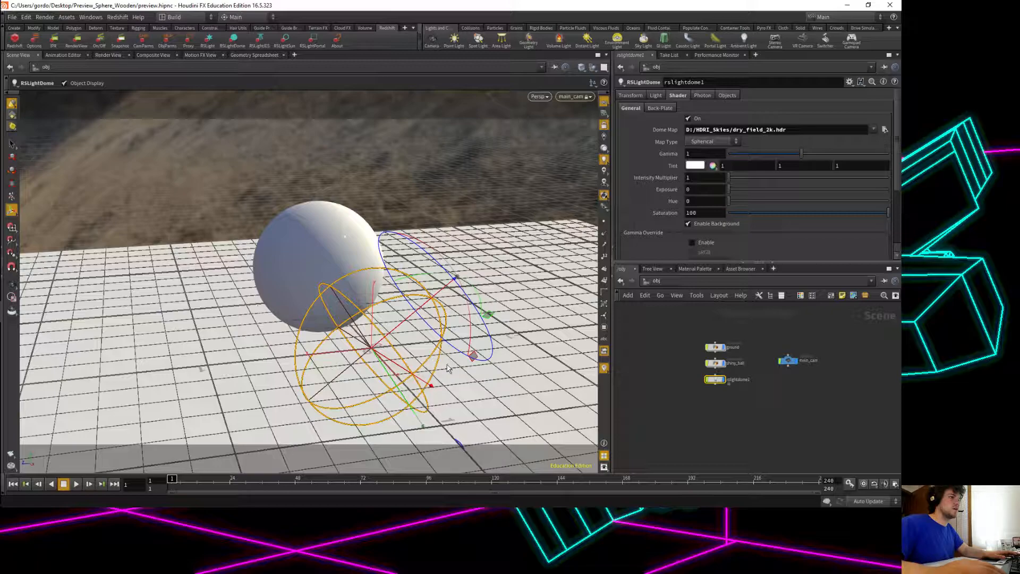
Turn off the display of rslightdome1 in the viewport and switch to the Select tool.
click(697, 386)
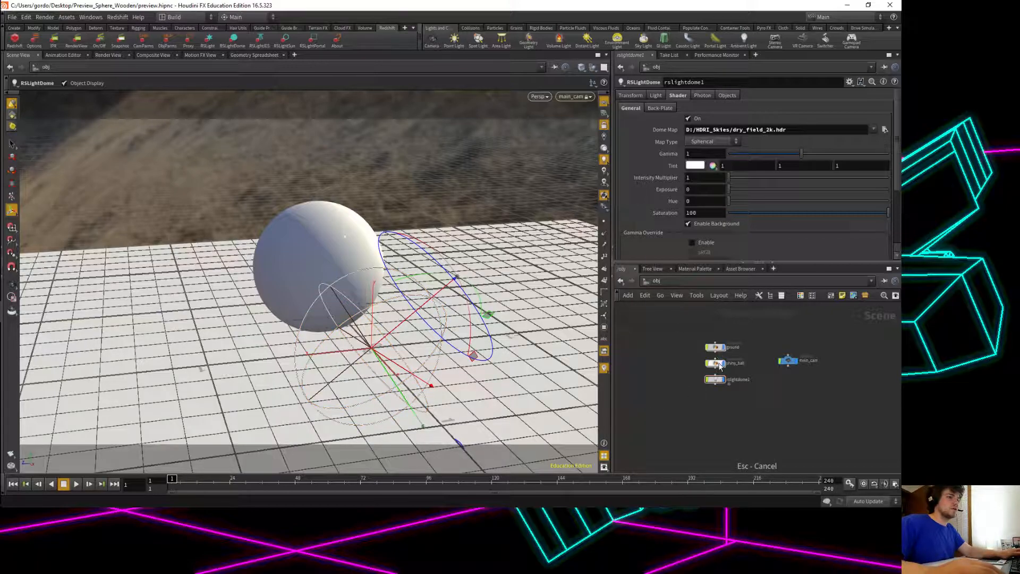
click(724, 380)
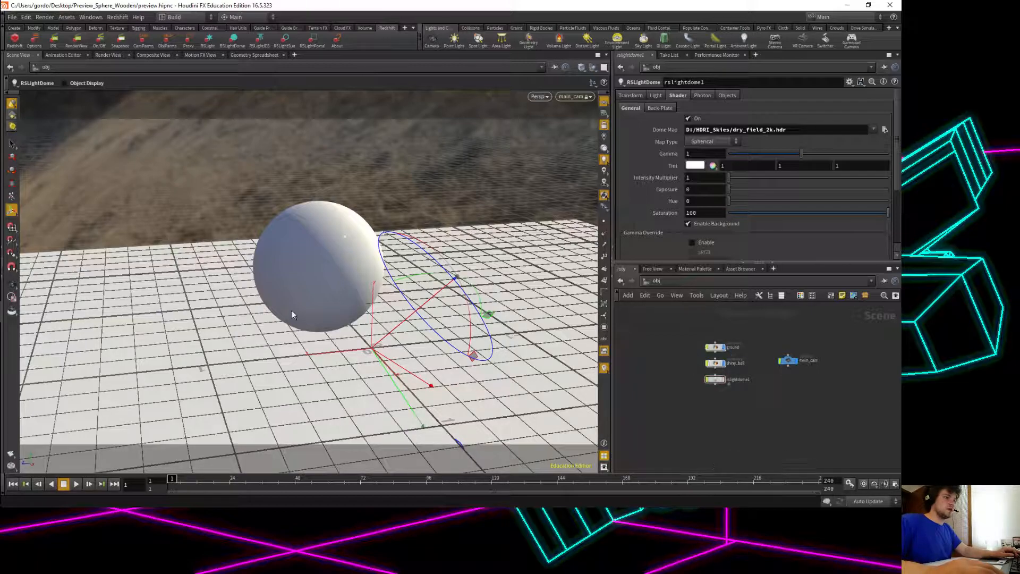
mouse_move(16, 200)
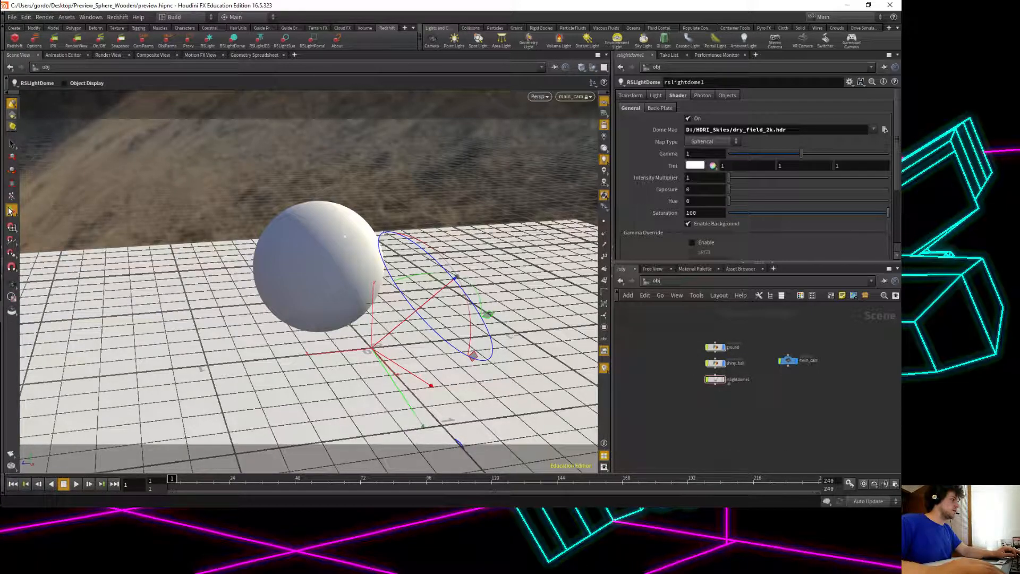
click(12, 144)
Reframe the main_cam view closer to the shiny ball and start a Redshift IPR render.
mouse_move(353, 352)
alt+mouse_down()
mouse_move(377, 336)
mouse_move(372, 348)
mouse_move(358, 340)
alt+mouse_up()
alt+middle_drag(355, 316, 333, 392)
alt+right_drag(333, 391, 343, 388)
alt+drag(342, 388, 368, 337)
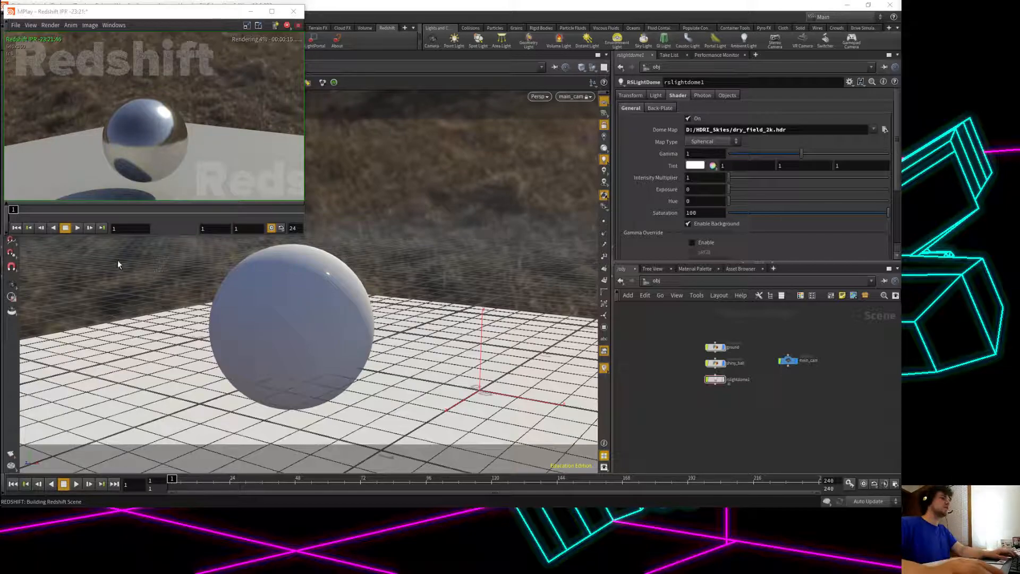
Enlarge the Redshift IPR render window and move it aside to uncover part of the viewport.
drag(185, 64, 228, 74)
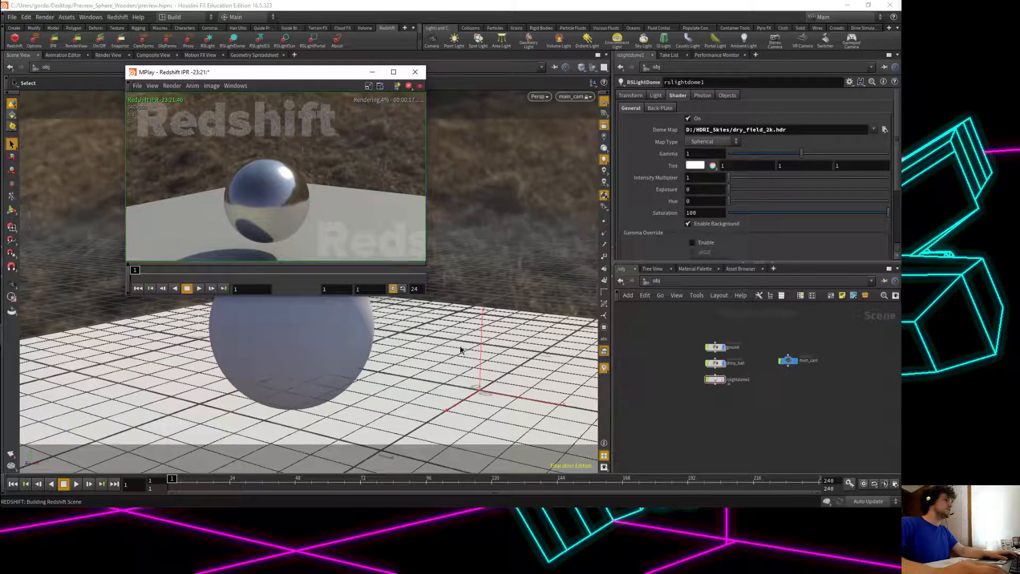
drag(426, 296, 661, 424)
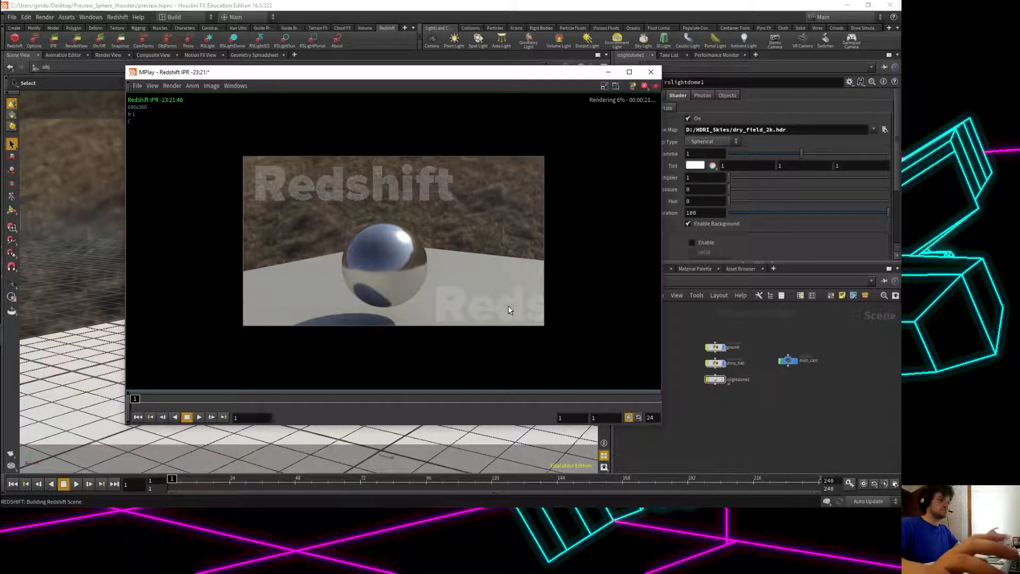
drag(399, 74, 611, 72)
Reframe the main_cam view from a higher, wider angle with the shiny ball off-centre on the ground.
scroll(250, 338, down, 1)
middle_drag(235, 349, 94, 324)
drag(237, 324, 219, 388)
scroll(234, 382, down, 2)
middle_drag(234, 376, 212, 175)
scroll(213, 250, down, 2)
middle_drag(226, 240, 238, 268)
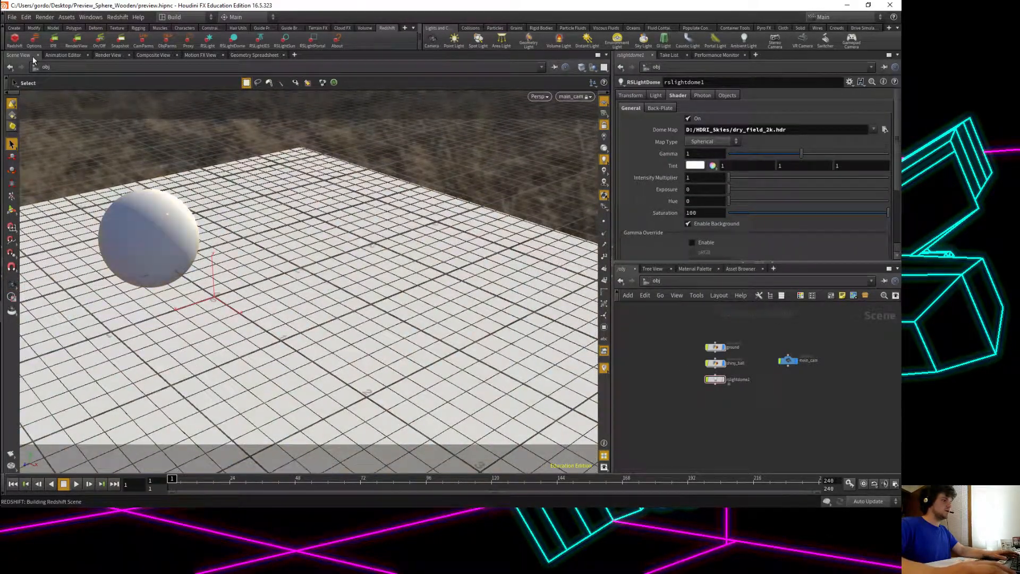
Bring the Redshift IPR window back to check the reframed render, and close it.
mouse_move(3, 175)
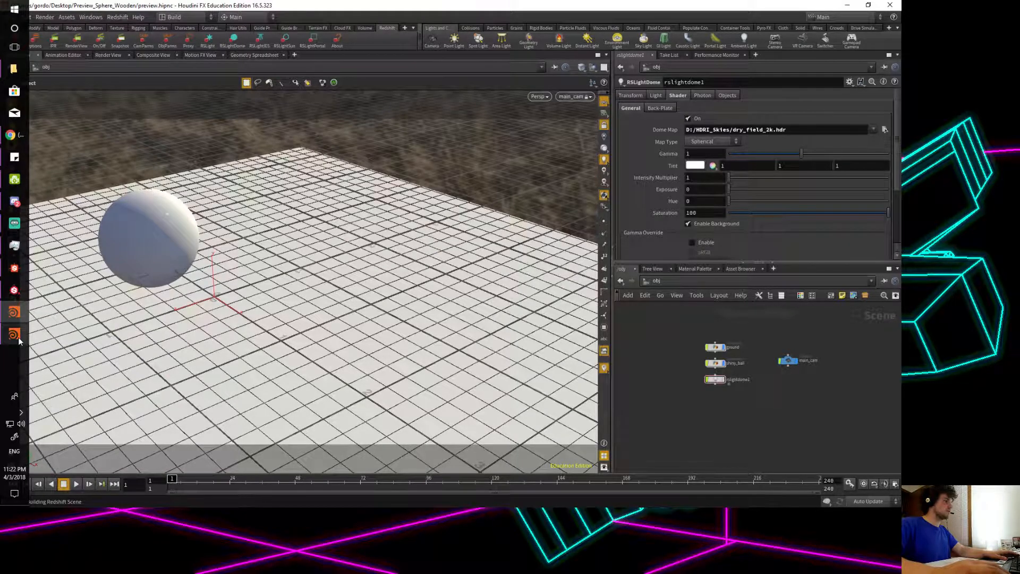
click(14, 333)
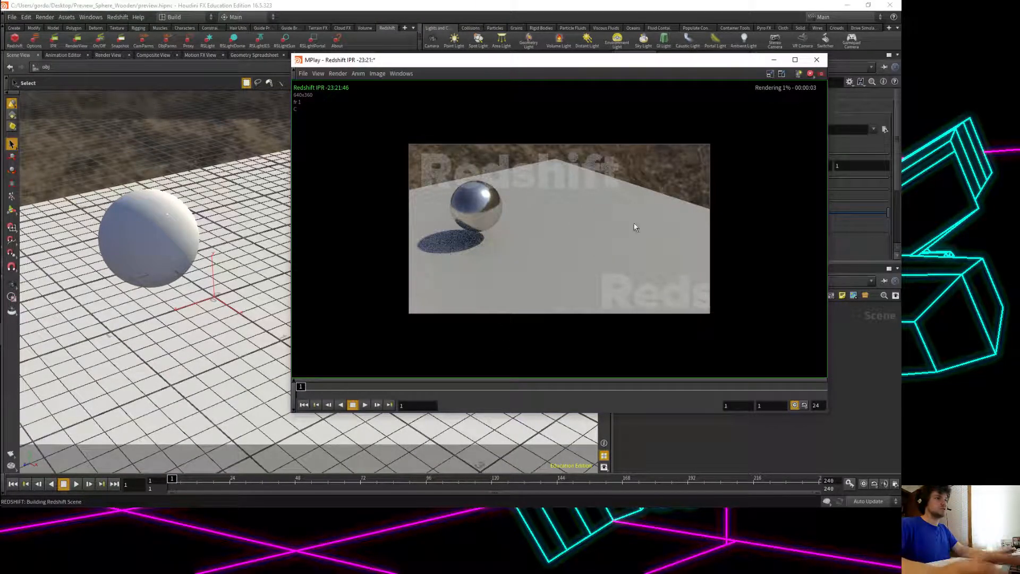
click(817, 60)
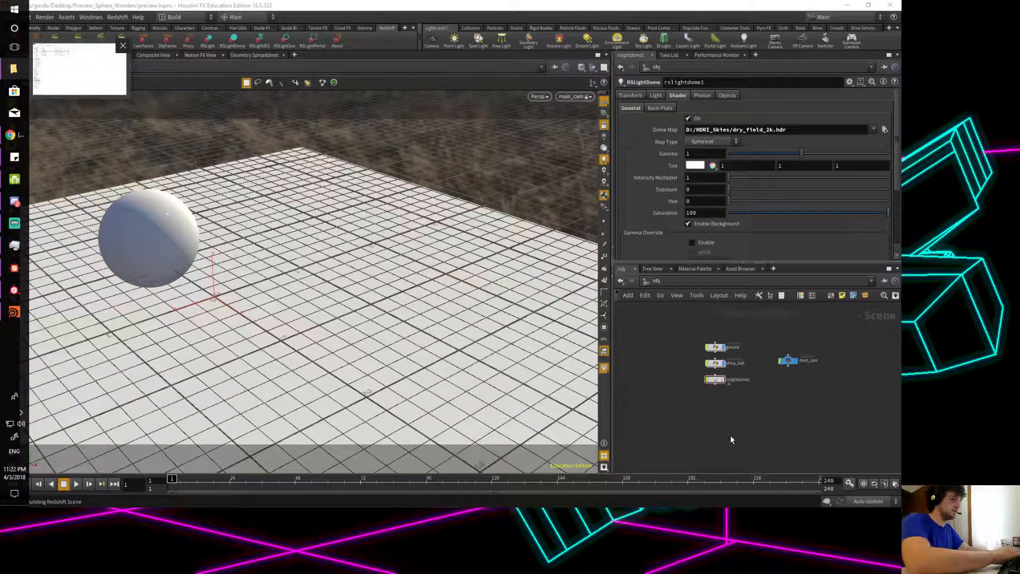
Add a Geometry node beside the ground node and rename it material_sphere.
key(Tab)
text(geo)
key(Return)
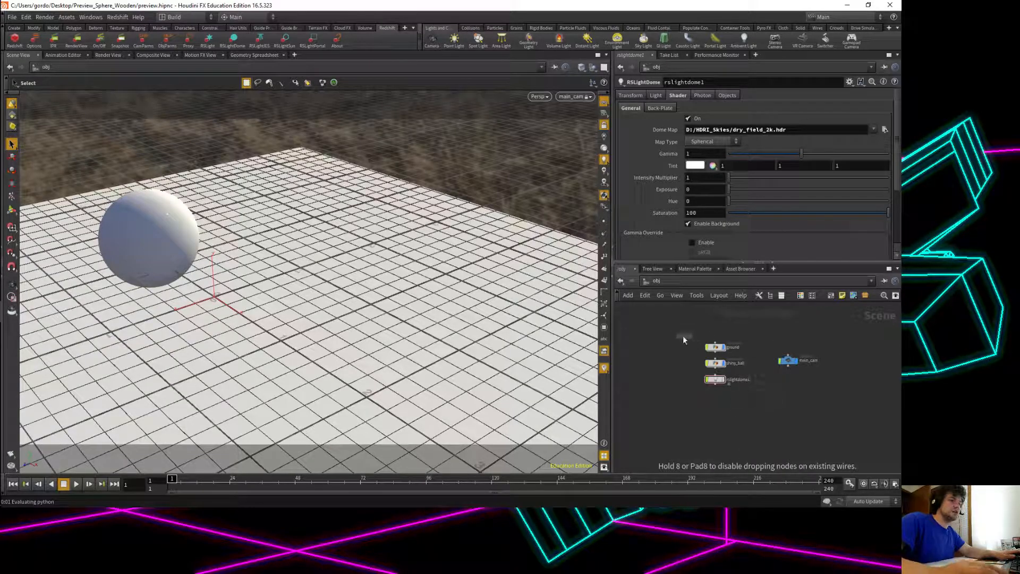
click(673, 348)
scroll(691, 372, up, 5)
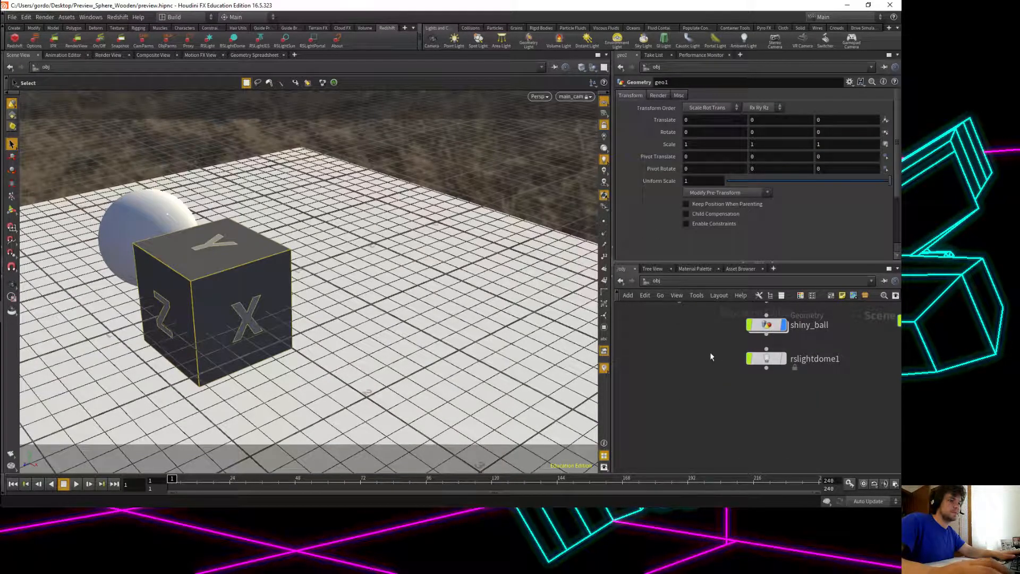
double_click(727, 342)
text(ma)
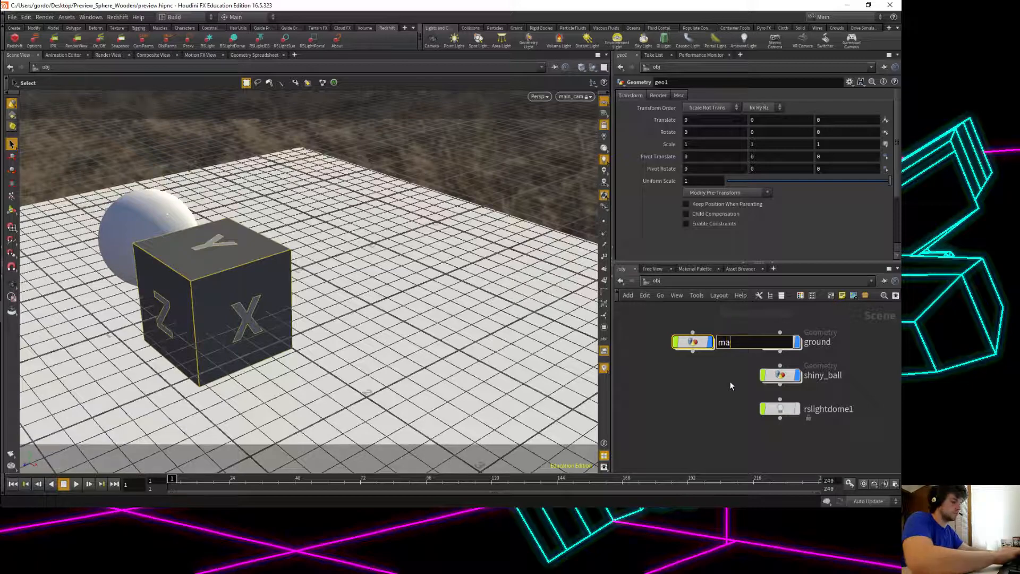
text(terial_sphere)
key(Return)
drag(695, 346, 653, 345)
Load Preview_Sphere.obj from the Desktop's Preview_Sphere_Wooden folder into the File node inside material_sphere.
double_click(653, 345)
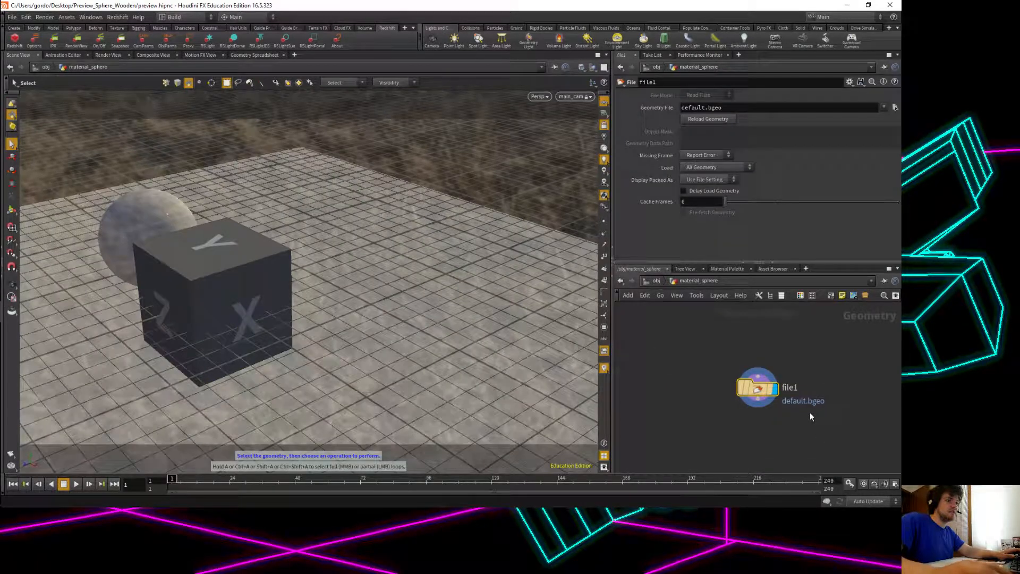
click(895, 108)
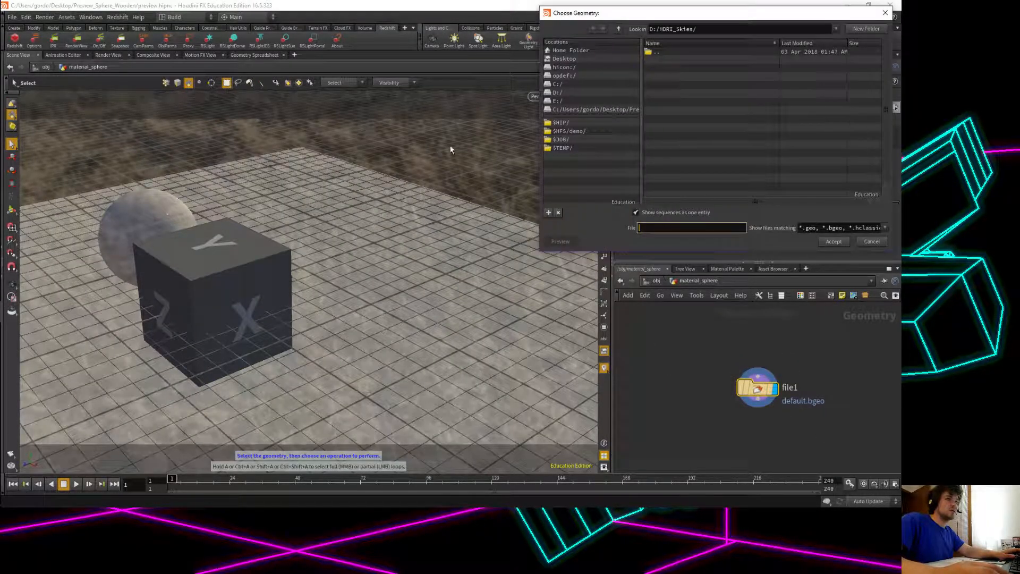
click(563, 59)
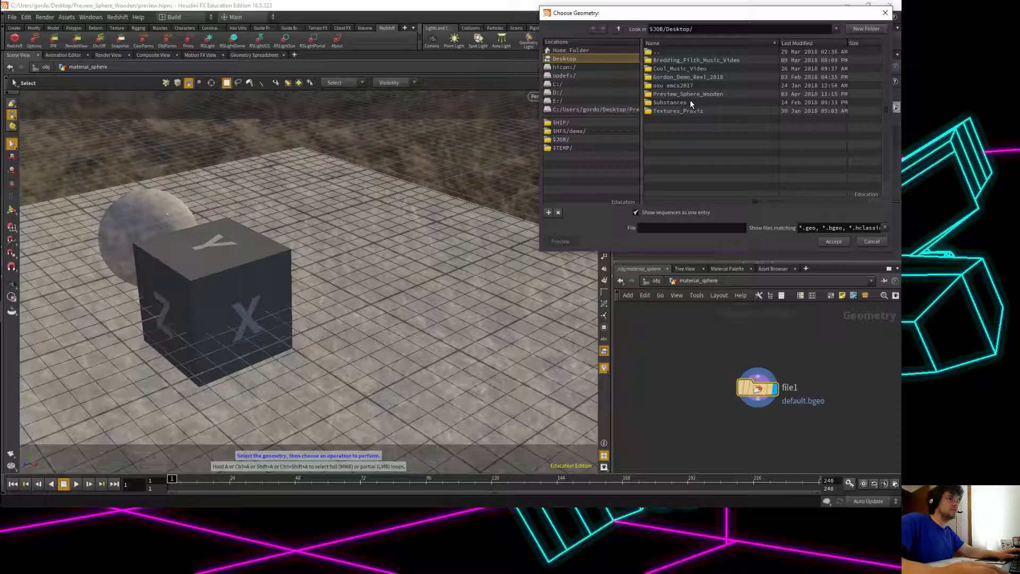
double_click(682, 93)
click(693, 61)
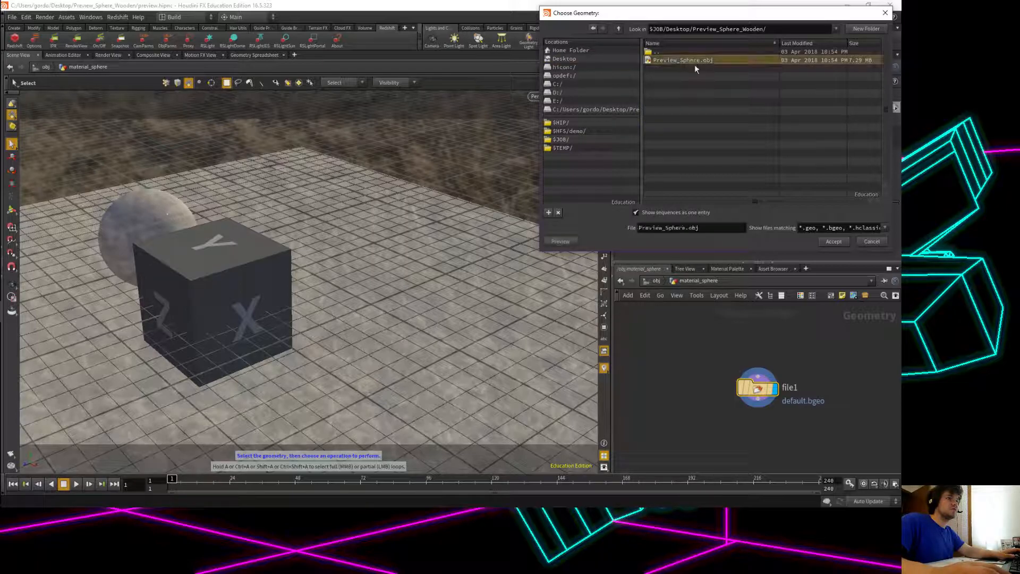
click(833, 241)
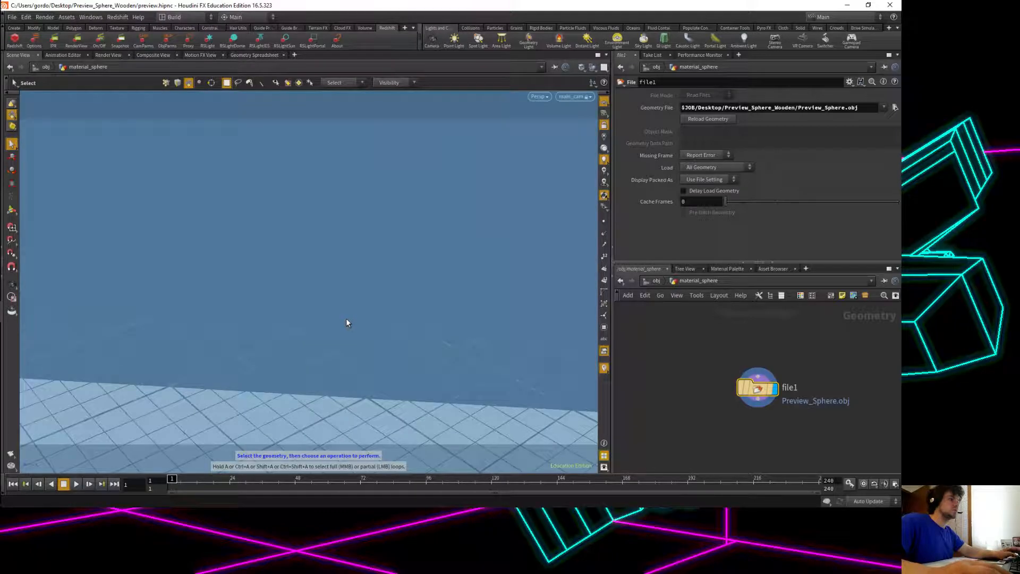
Return to the object level and set material_sphere's uniform scale to .1.
key(space)
drag(378, 294, 313, 346)
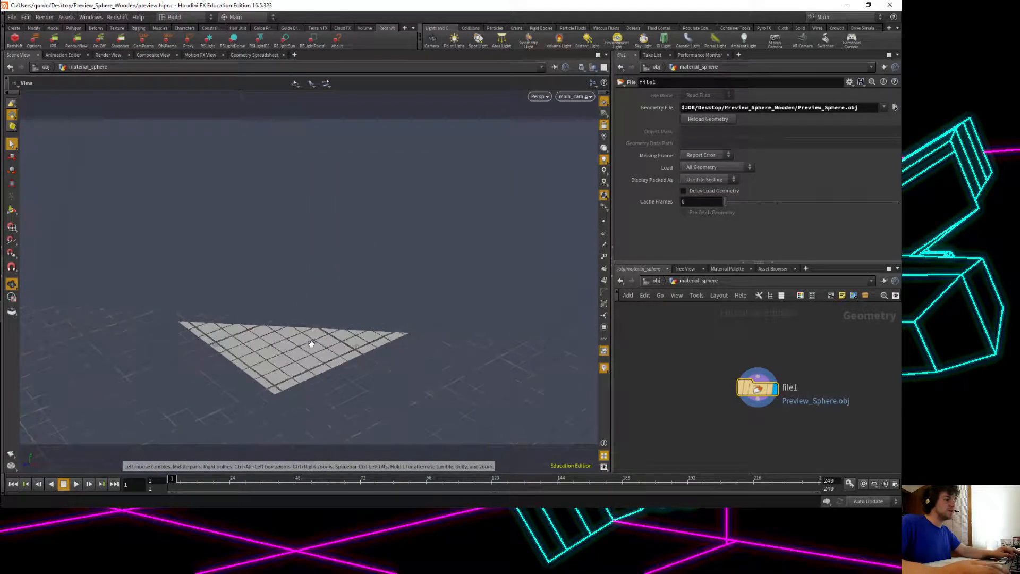
scroll(313, 346, down, 8)
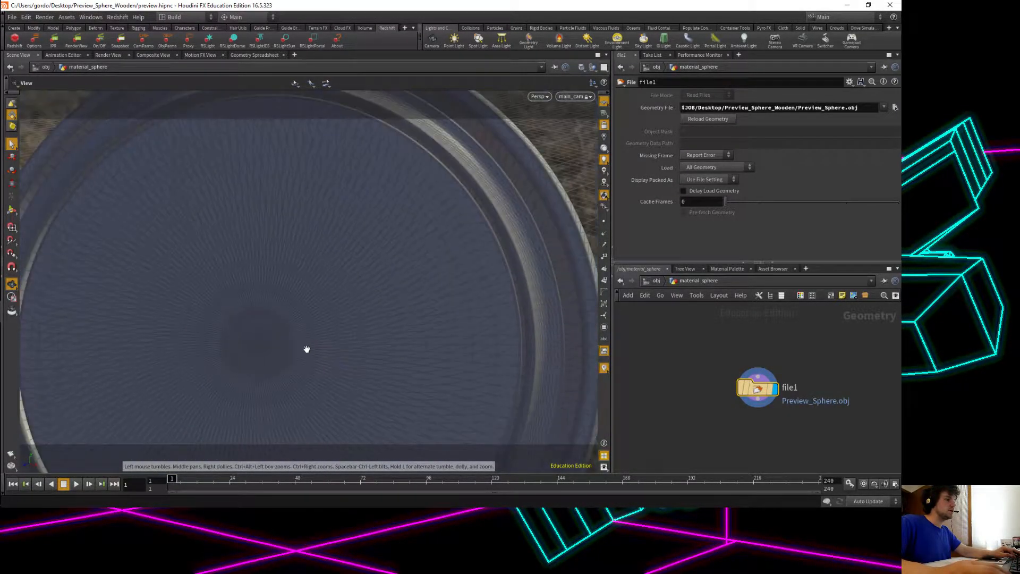
scroll(306, 349, down, 8)
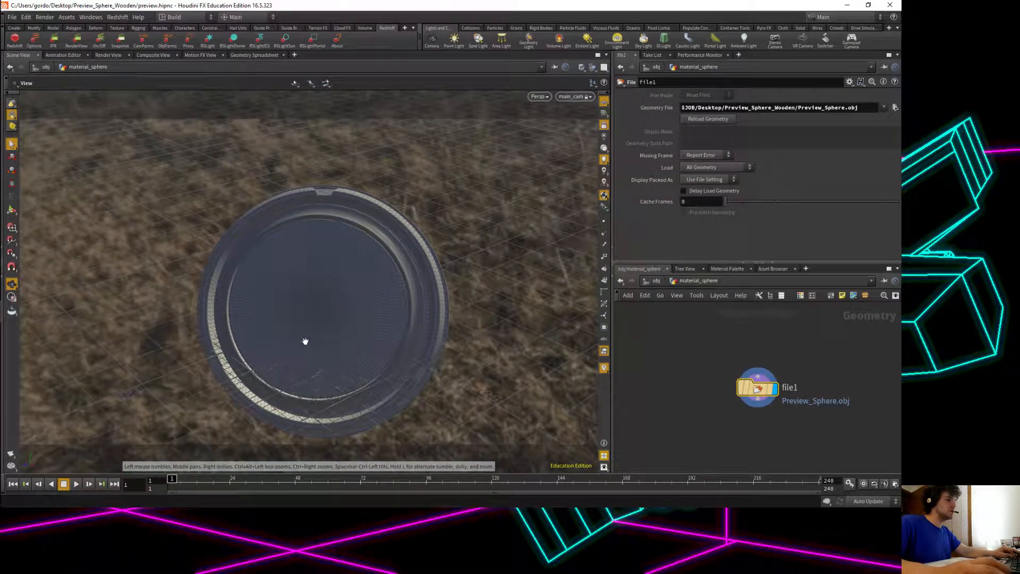
key(s)
click(658, 282)
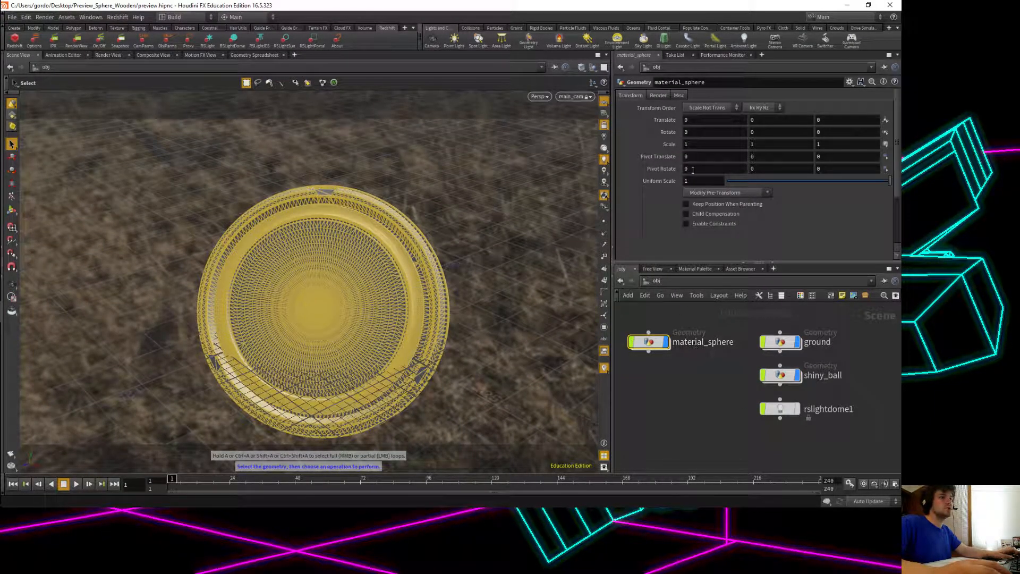
text(.1)
key(Return)
key(Escape)
Set material_sphere's uniform scale to .01 and check its size against the shiny ball.
right_drag(269, 354, 368, 318)
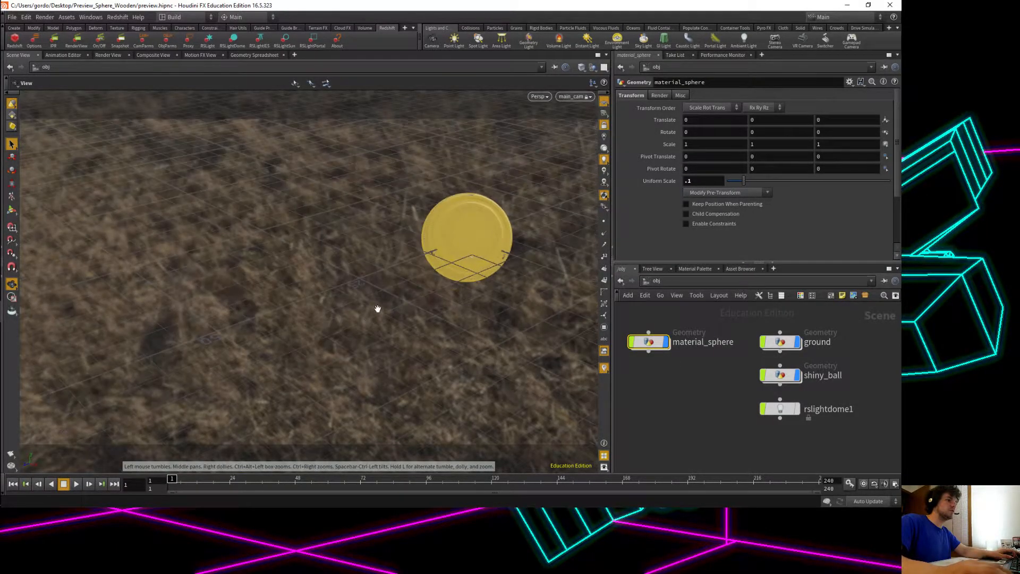
middle_drag(447, 245, 323, 336)
right_drag(323, 336, 434, 243)
scroll(435, 242, up, 3)
key(s)
click(719, 182)
text(.01)
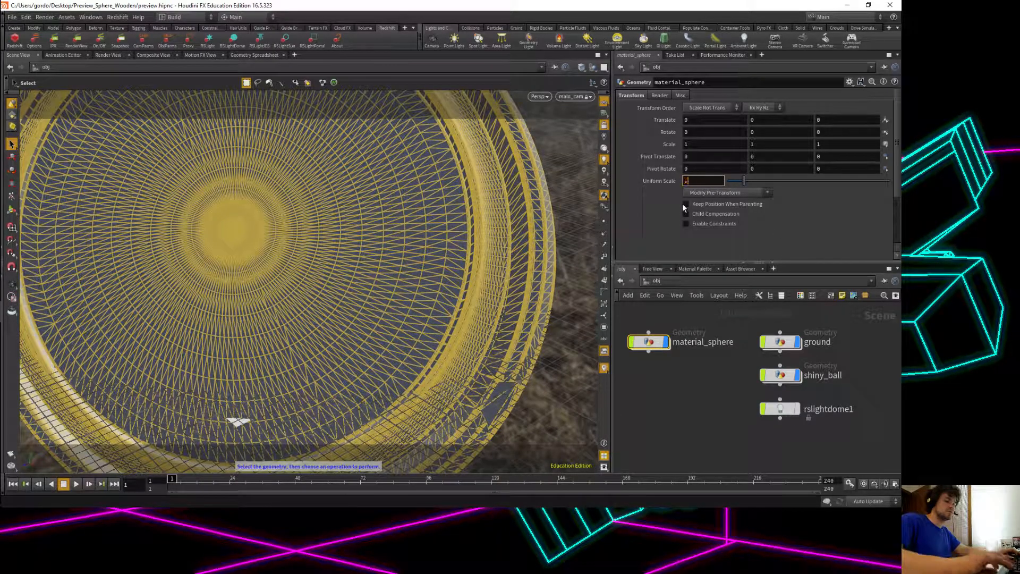
key(Return)
scroll(282, 258, up, 5)
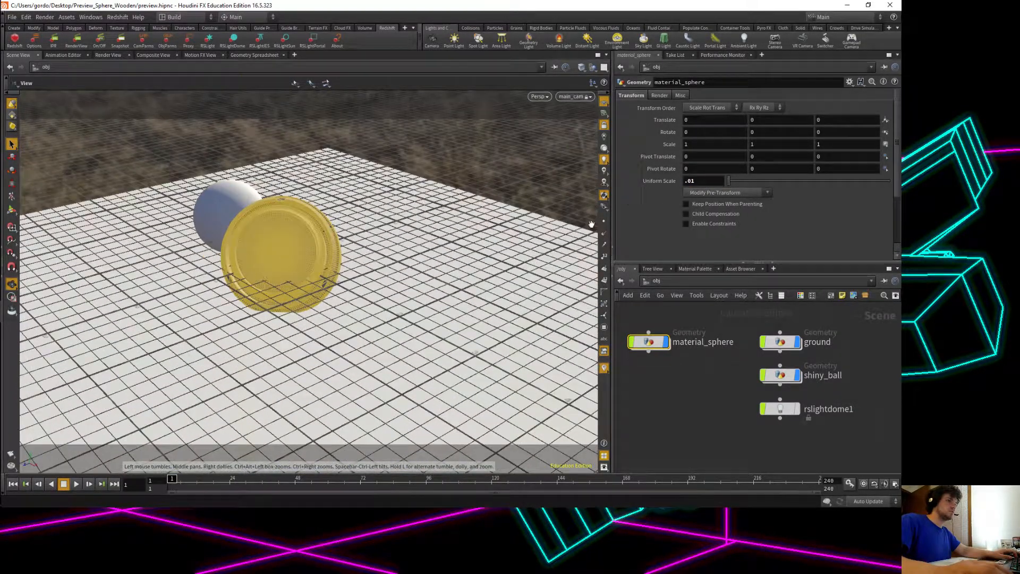
Try a uniform scale of .05 on material_sphere and reduce it to .005.
click(695, 181)
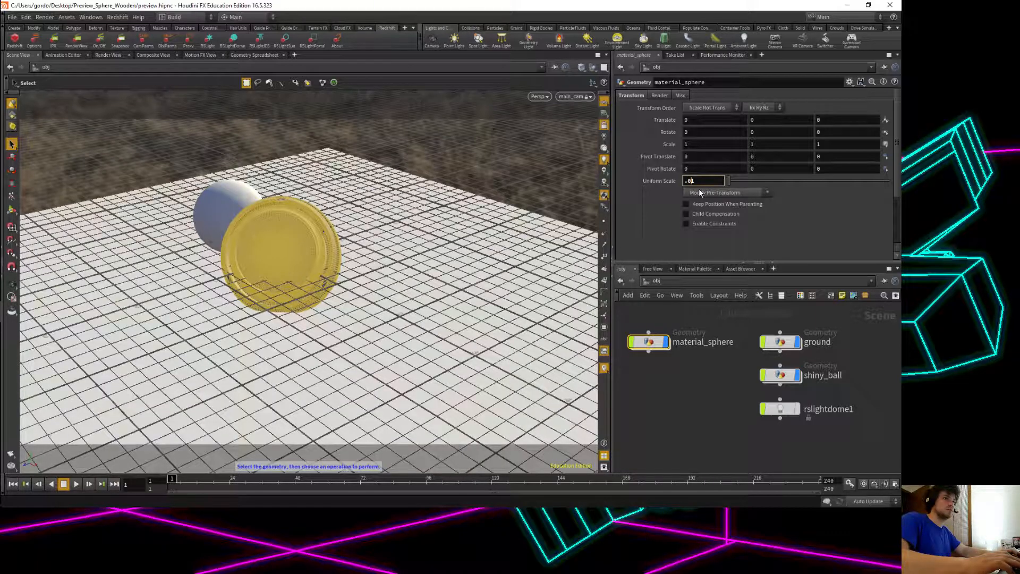
key(Return)
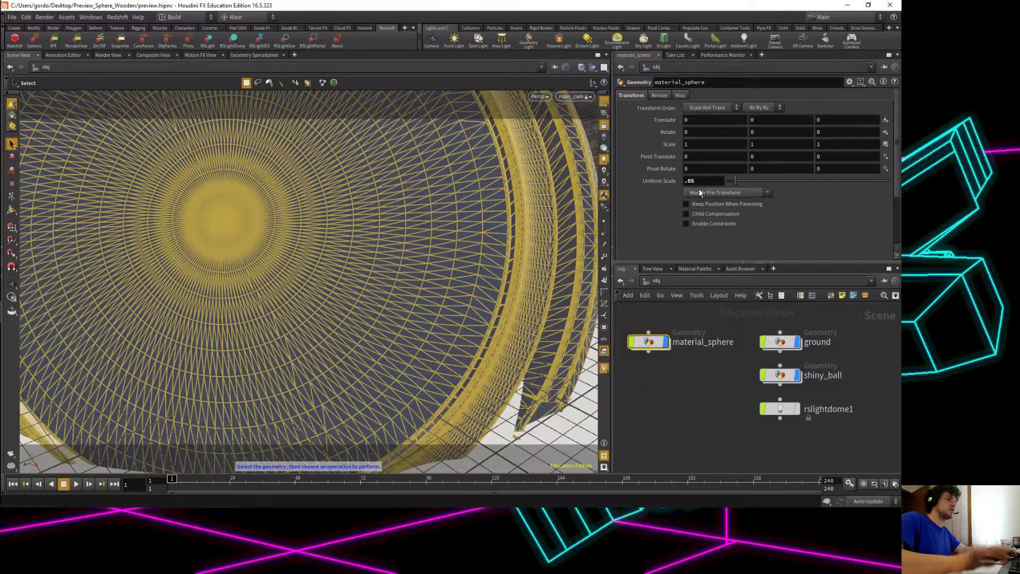
click(689, 181)
text(0)
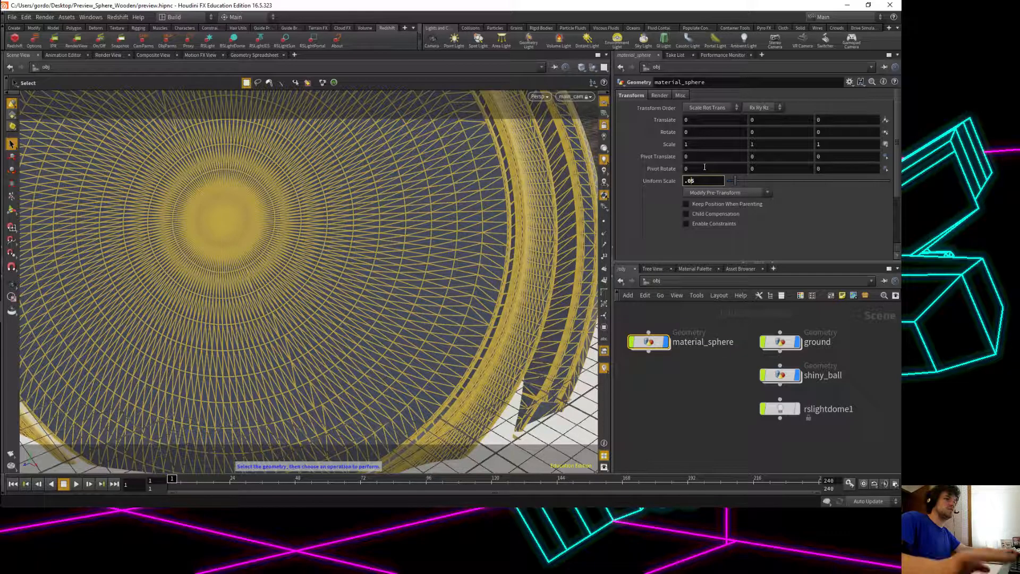
key(Return)
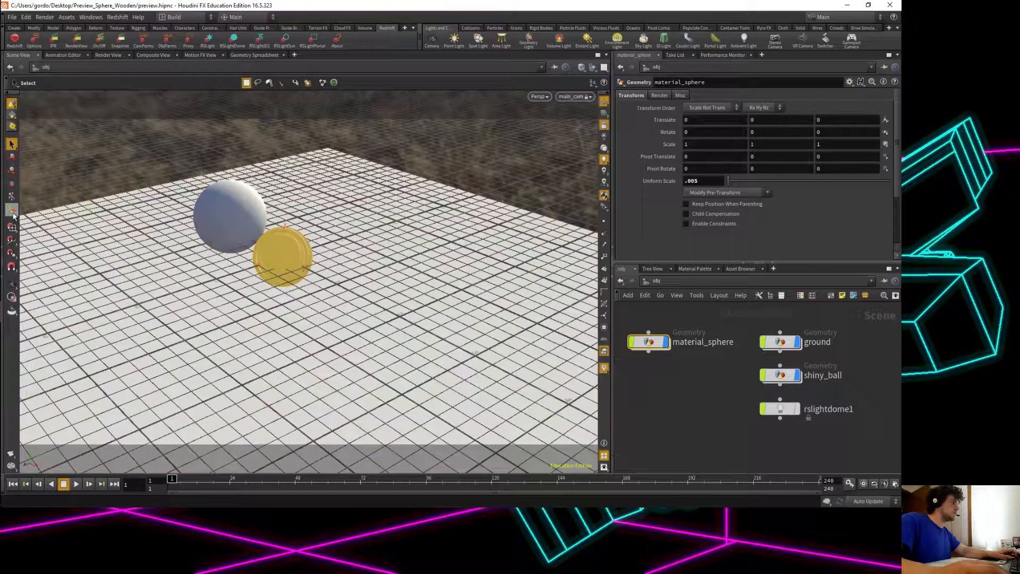
Place material_sphere on the ground beside the shiny ball at about (0.53, 0.36, -0.05), rotated about -67.6° around Y.
click(11, 210)
drag(284, 241, 332, 249)
scroll(270, 299, up, 4)
alt+drag(270, 300, 332, 311)
alt+middle_drag(351, 233, 292, 333)
drag(317, 277, 239, 299)
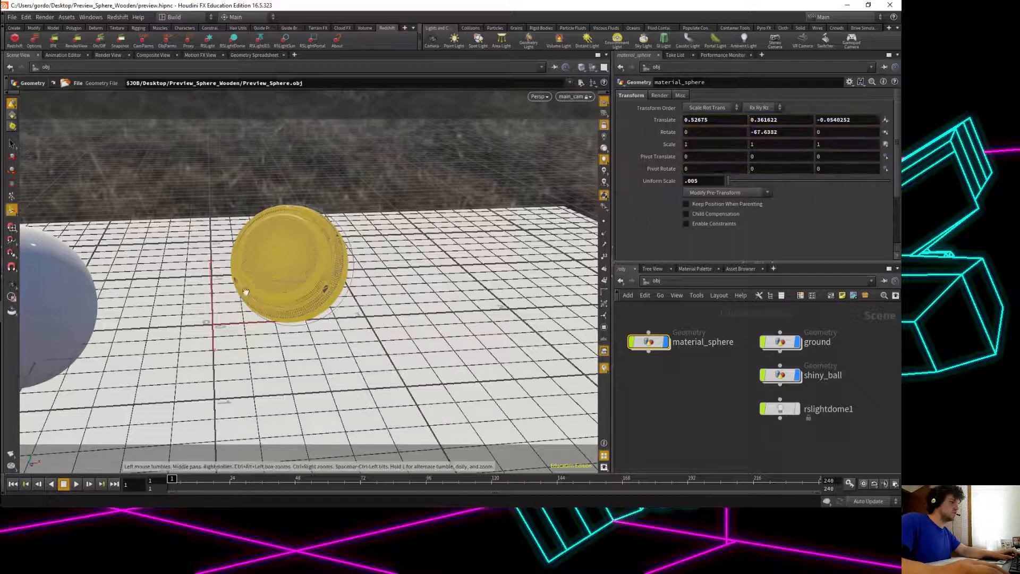
scroll(246, 334, up, 5)
alt+drag(246, 335, 229, 351)
scroll(227, 328, down, 1)
scroll(236, 329, down, 4)
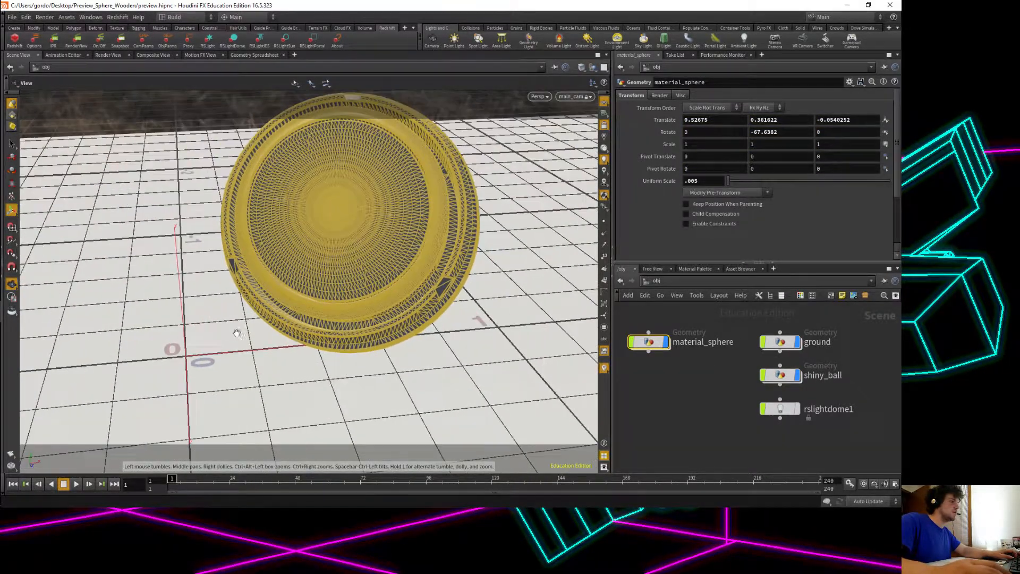
alt+middle_drag(237, 321, 273, 315)
scroll(246, 330, down, 2)
Add an RS Material Builder node beside rs_ground in the mat network.
click(659, 281)
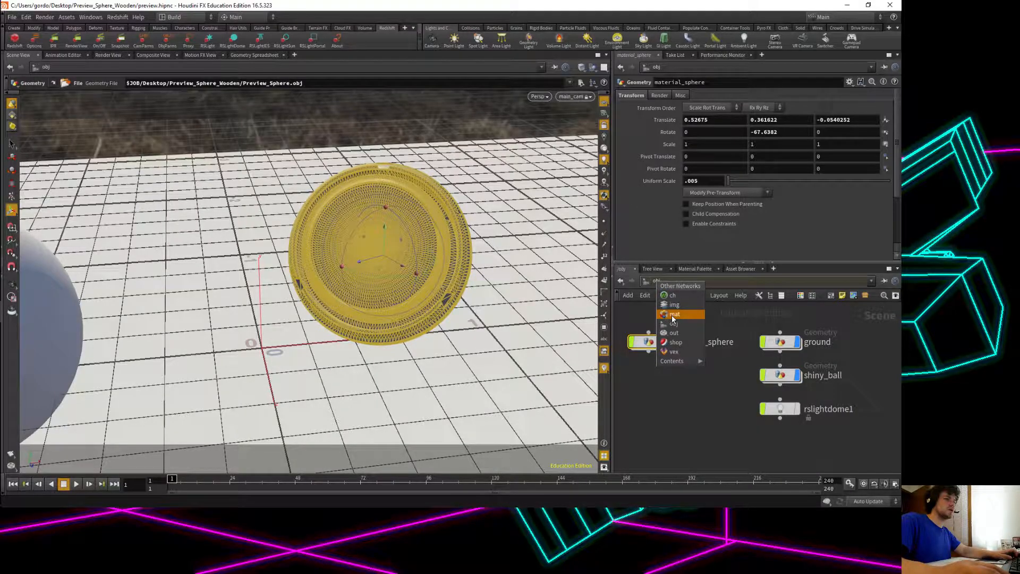
click(674, 314)
key(Tab)
text(material)
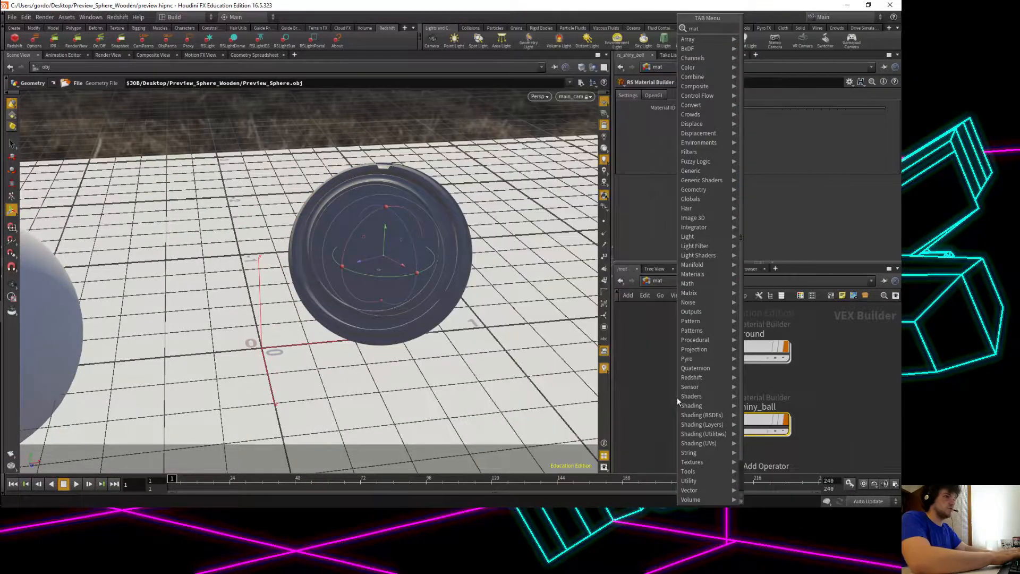
key(Down)
key(Down)
key(Down)
key(Down)
key(Return)
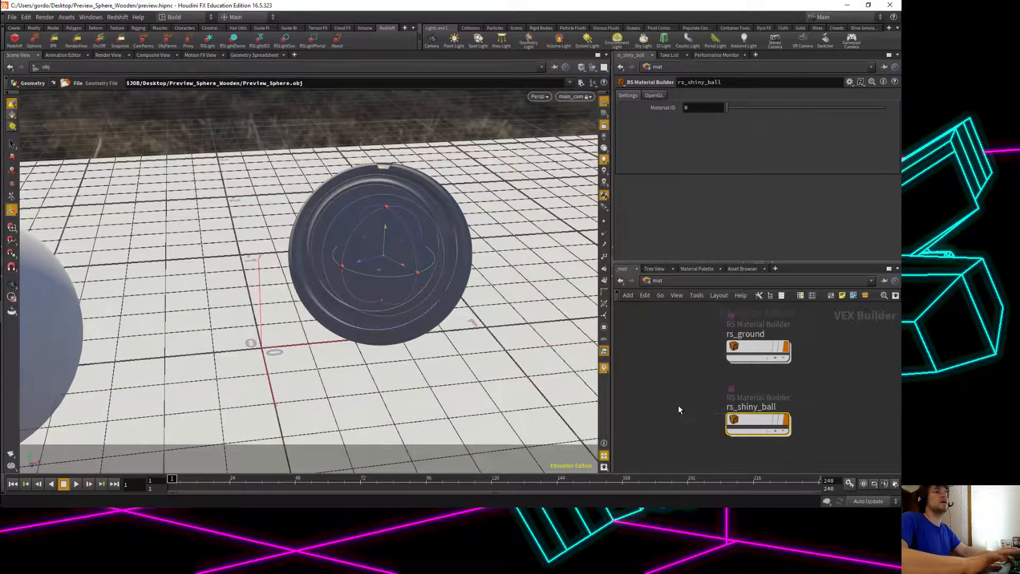
click(850, 343)
Rename the new RS Material Builder node rs_plaster_ball.
double_click(783, 323)
drag(785, 323, 751, 322)
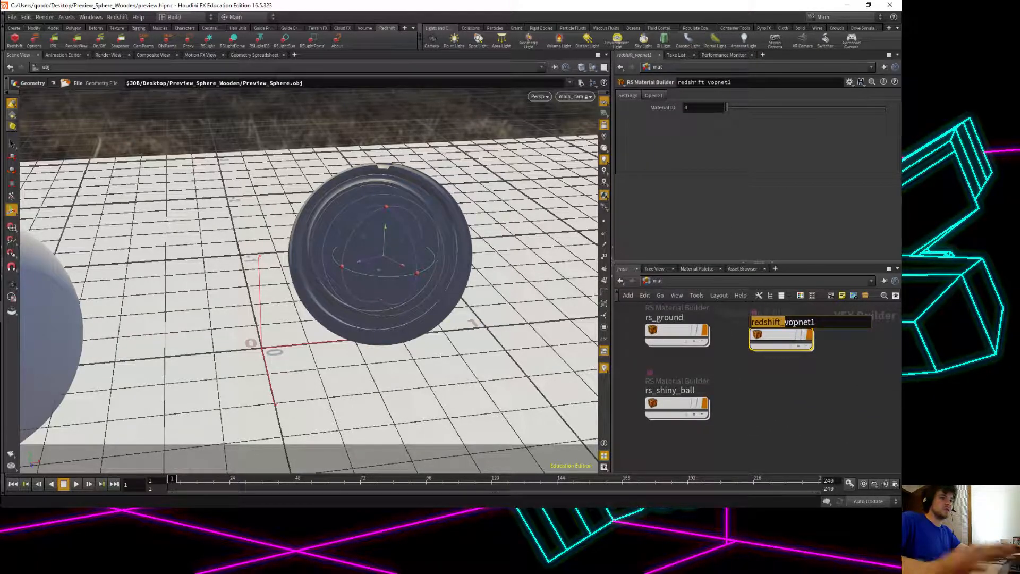
text(rs_plaster_ball)
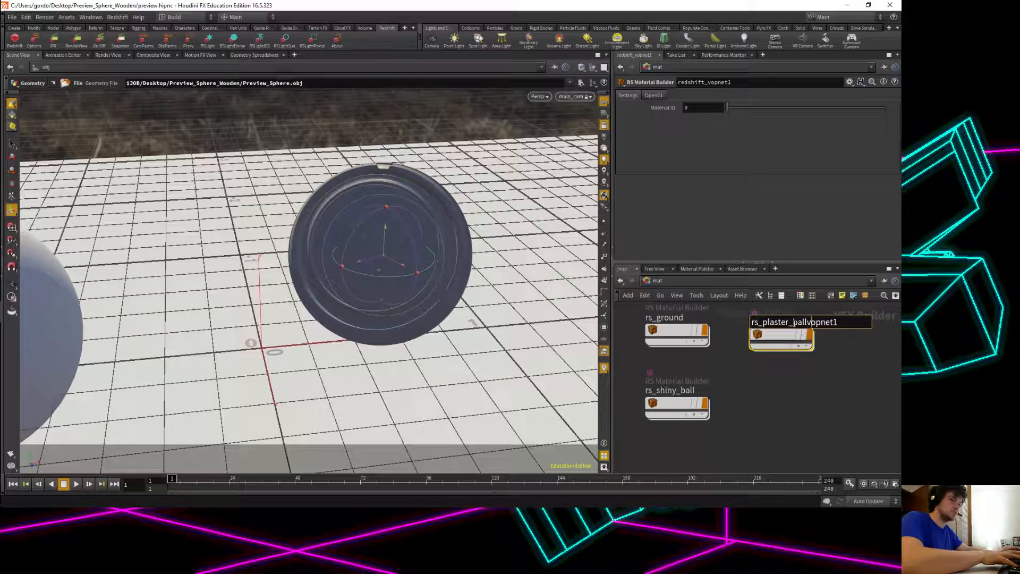
key(Return)
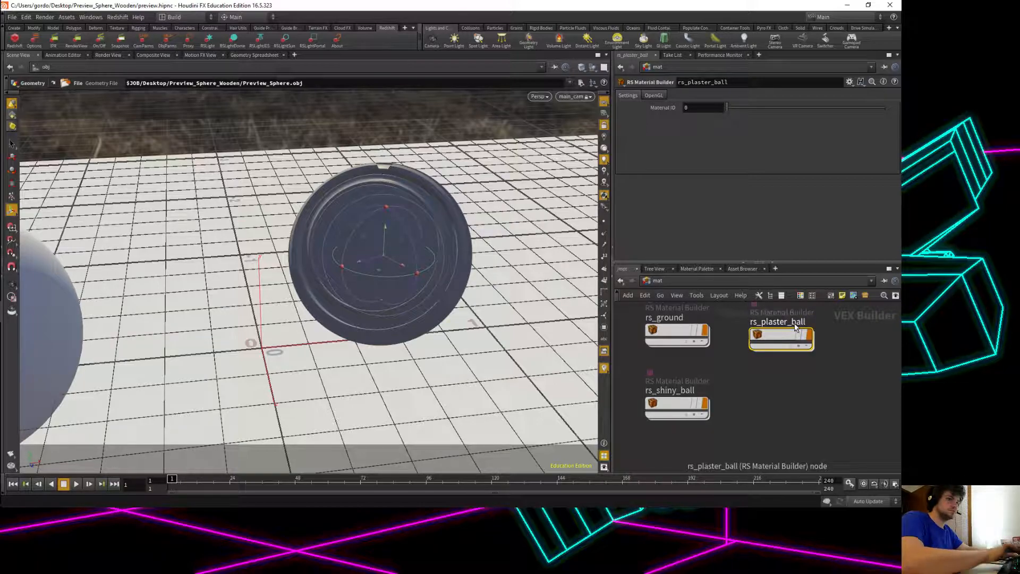
Inside rs_plaster_ball, add an RS Material node and connect its output to the Surface input of redshift_material1.
double_click(796, 328)
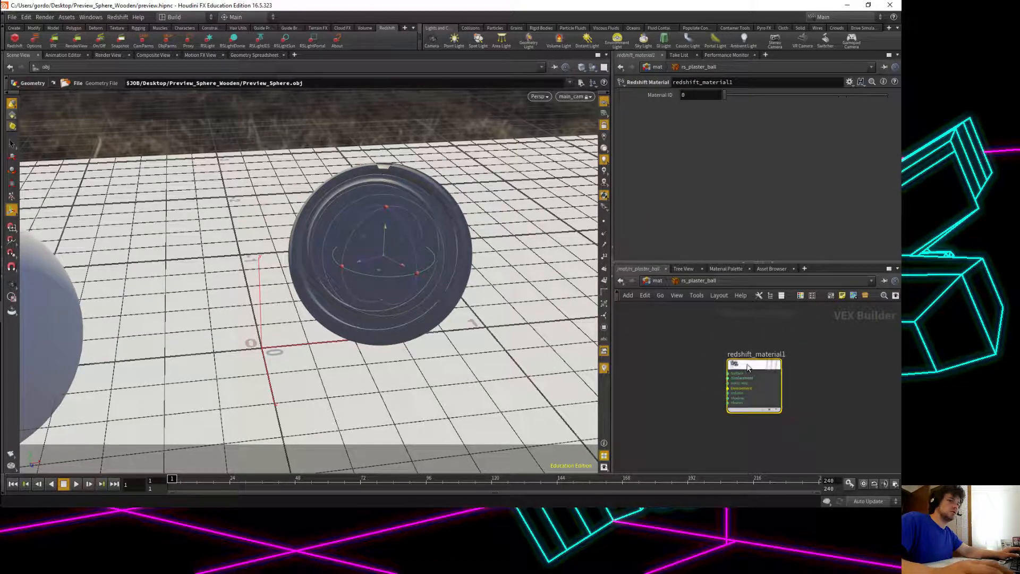
drag(774, 370, 804, 373)
key(Tab)
text(rs tex)
key(Return)
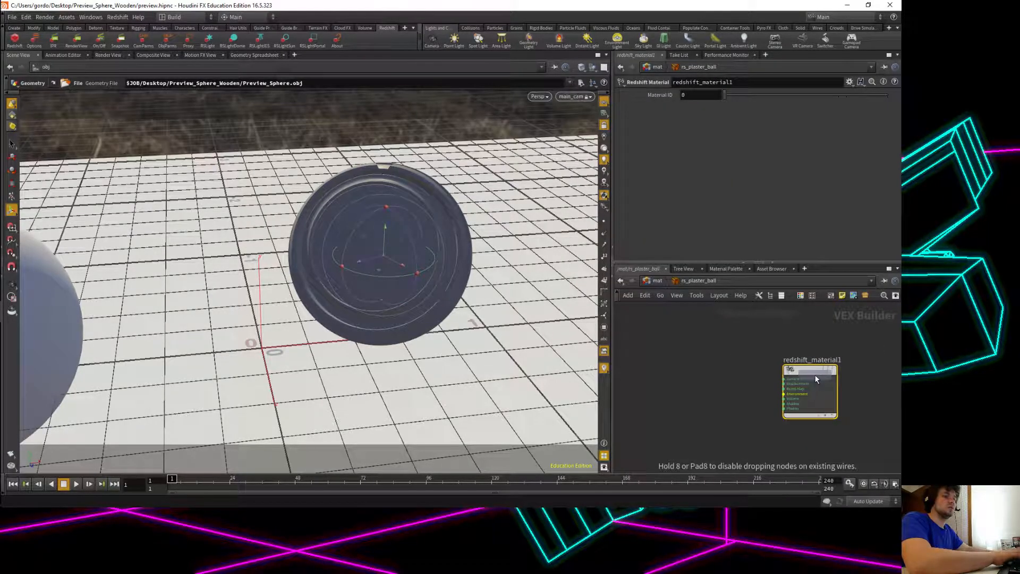
click(668, 364)
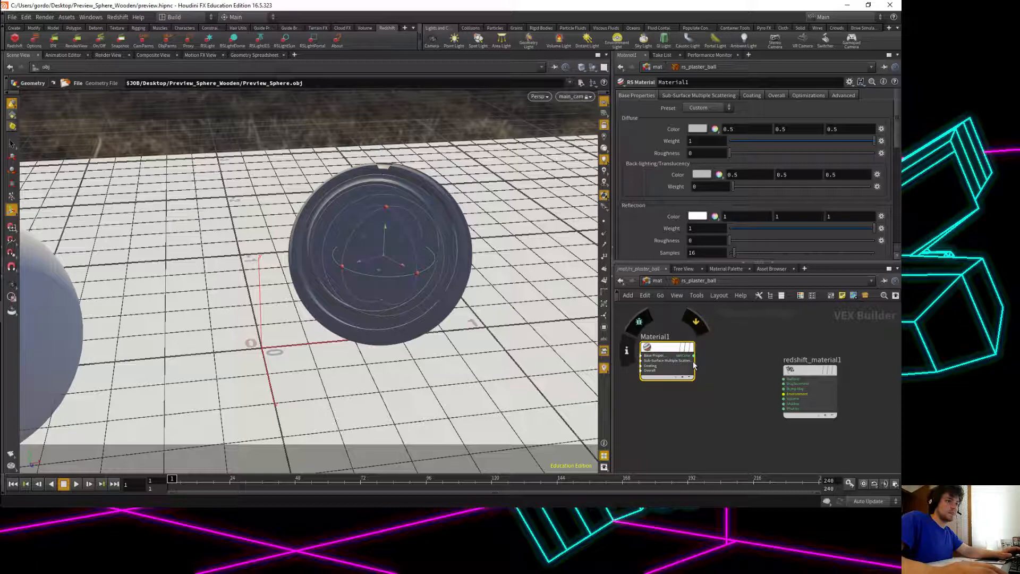
drag(695, 360, 784, 378)
drag(669, 354, 687, 378)
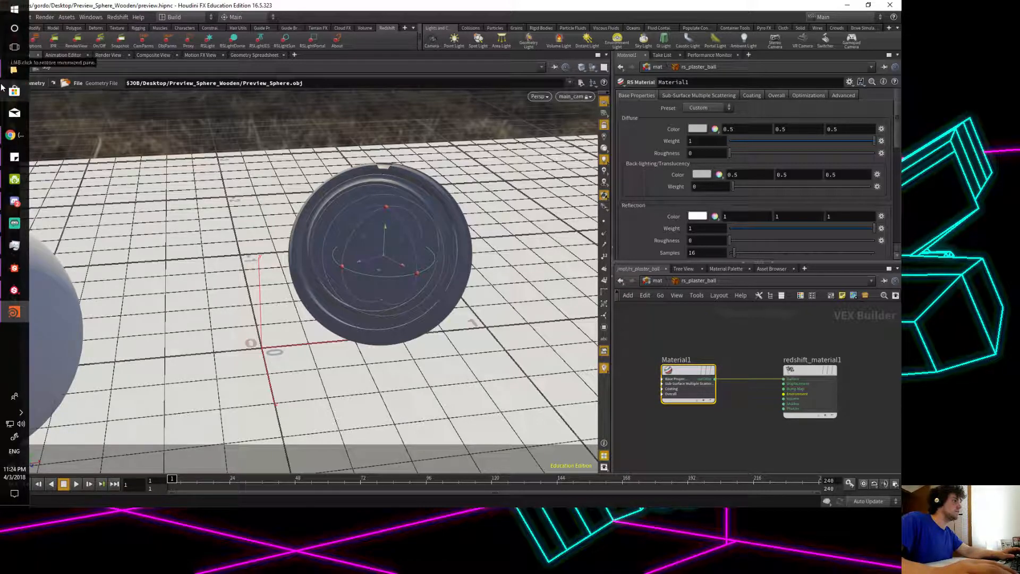
Switch to File Explorer, open the Preview_Sphere_Wooden folder on the Desktop and view Sphere_Normal.png.
click(13, 69)
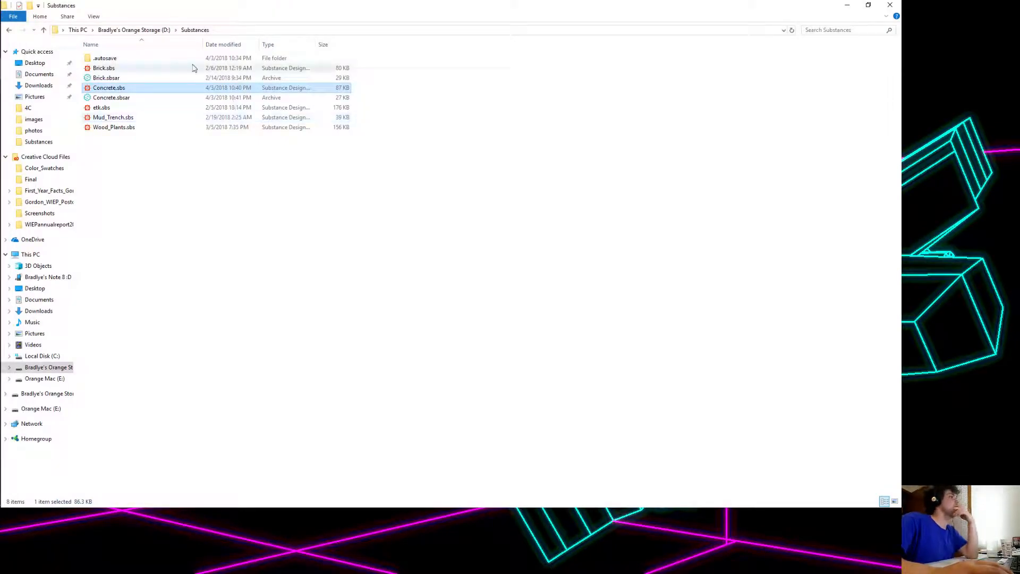
click(34, 63)
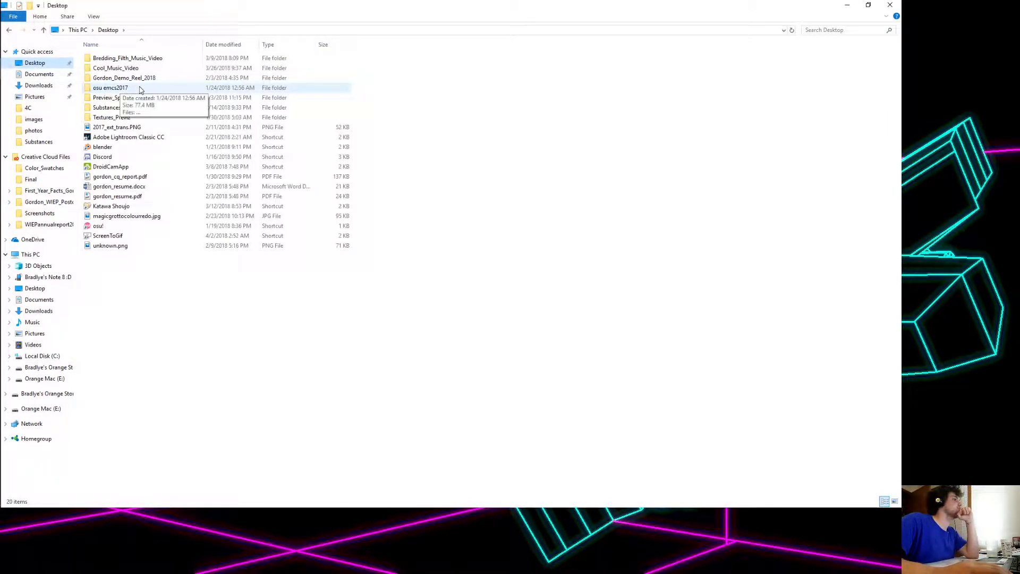
double_click(127, 99)
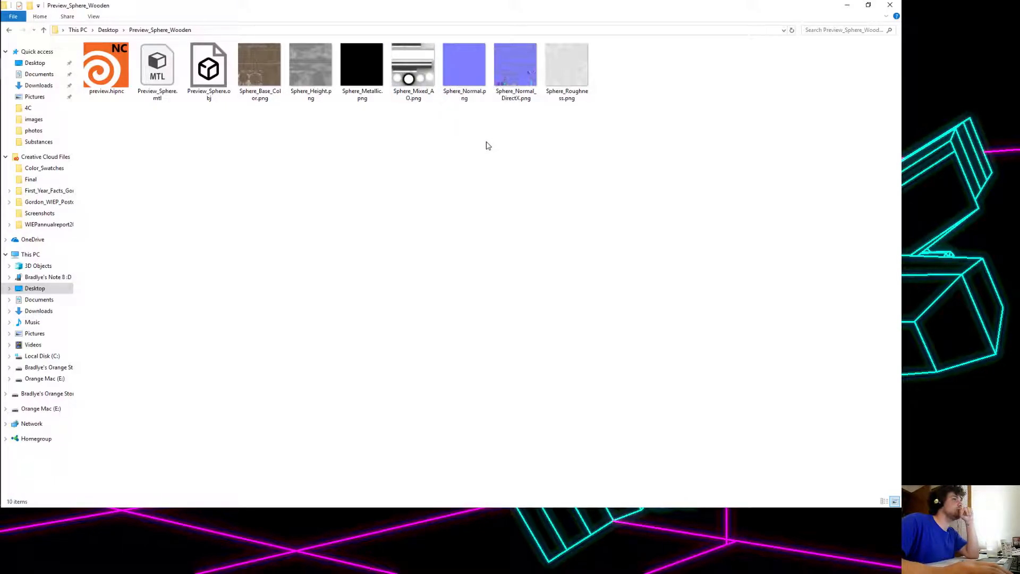
double_click(476, 76)
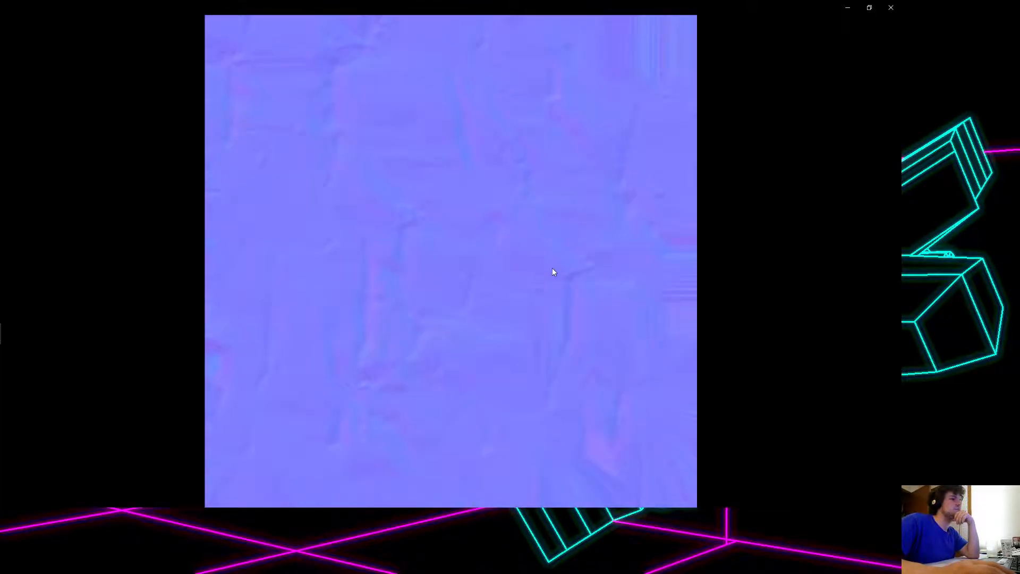
click(885, 12)
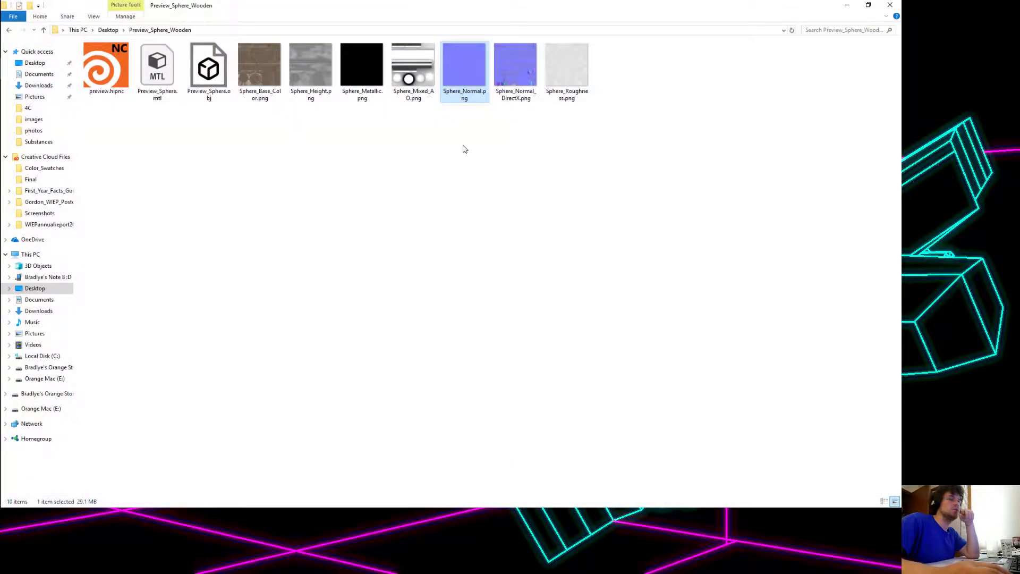
Look over the sphere's roughness, mixed AO, height and base color texture files.
click(587, 75)
click(412, 74)
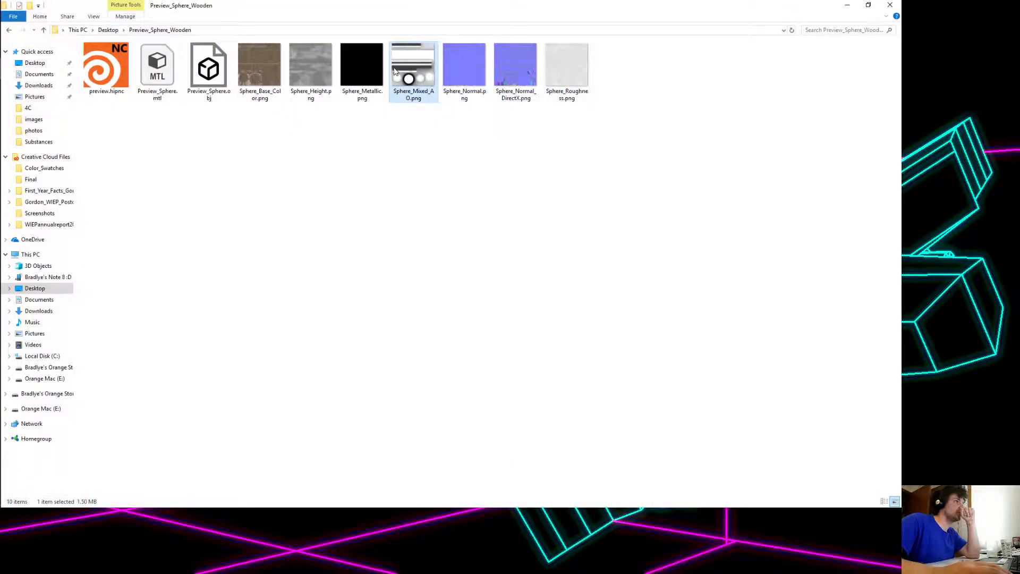
click(319, 72)
click(260, 74)
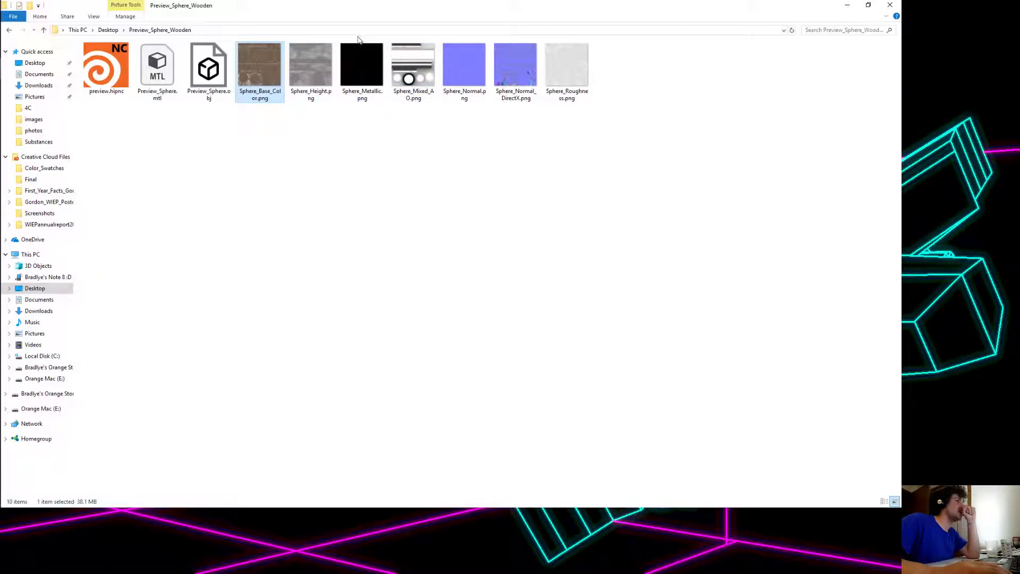
Check the Sphere_Metallic.png texture file and return to the rs_plaster_ball network in Houdini.
click(356, 69)
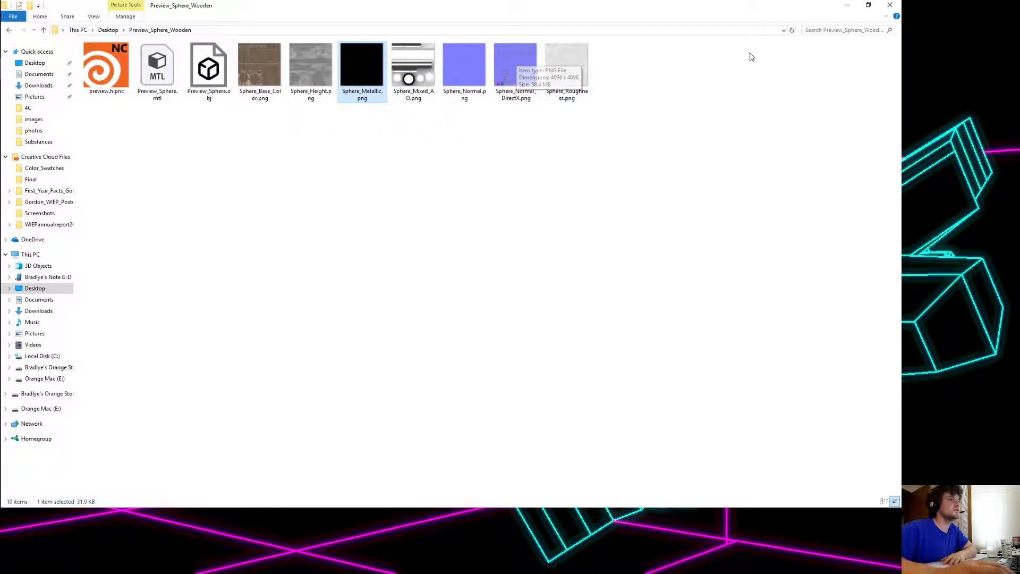
click(848, 6)
scroll(736, 356, down, 1)
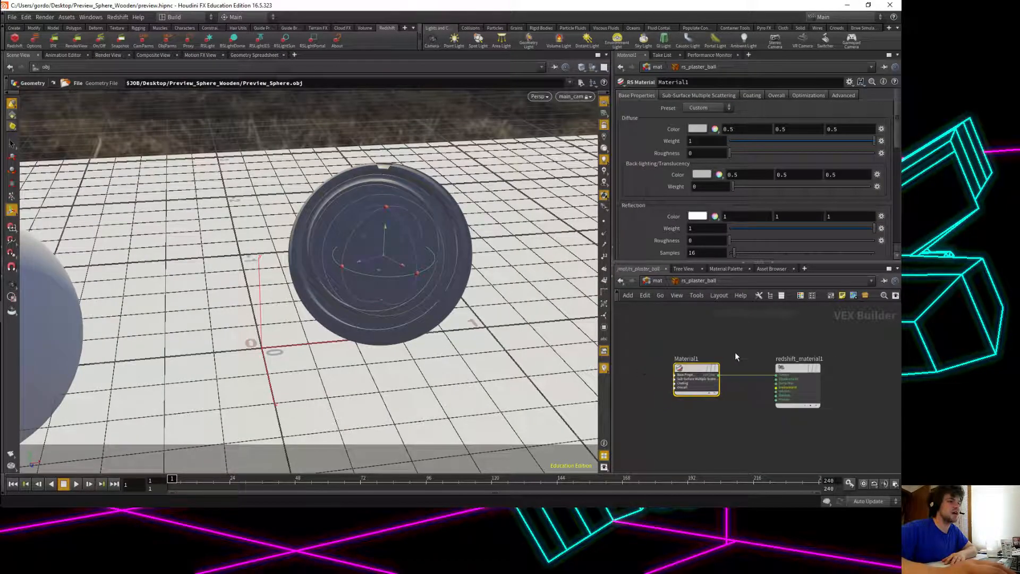
Rename the Material1 node RS_Plaster_Ball and shift it together with redshift_material1 to free space before them.
click(737, 336)
double_click(692, 360)
text(RS_Plaster_)
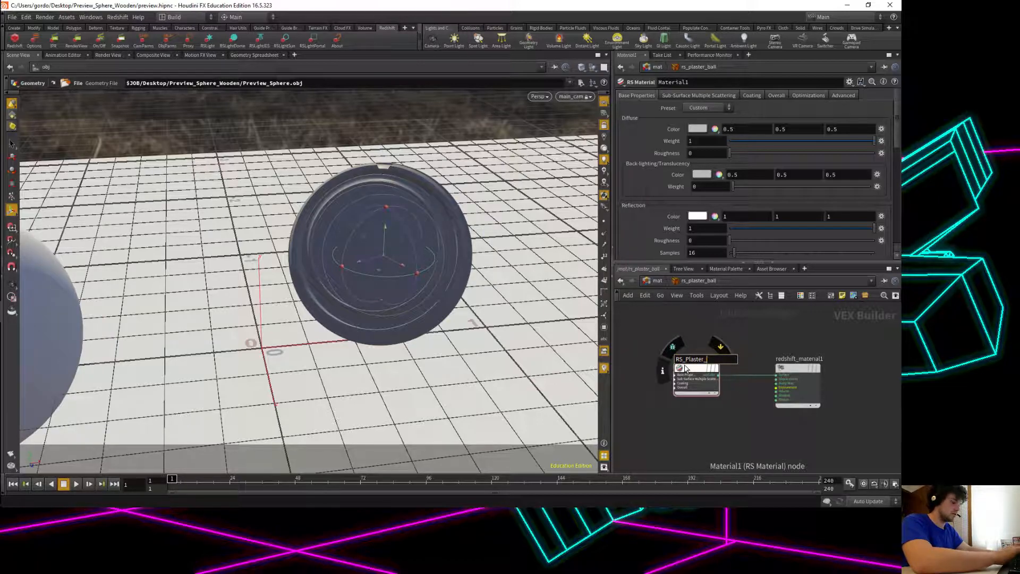
key(Return)
drag(690, 327, 874, 385)
click(748, 399)
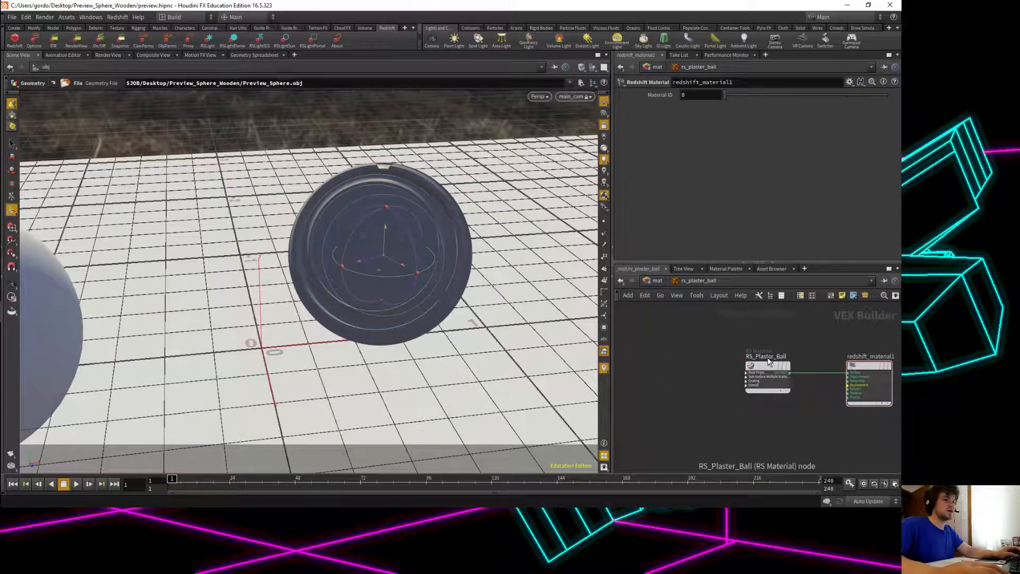
Set RS_Plaster_Ball's reflection color to black and its reflection weight to 0.
click(773, 377)
scroll(725, 209, down, 3)
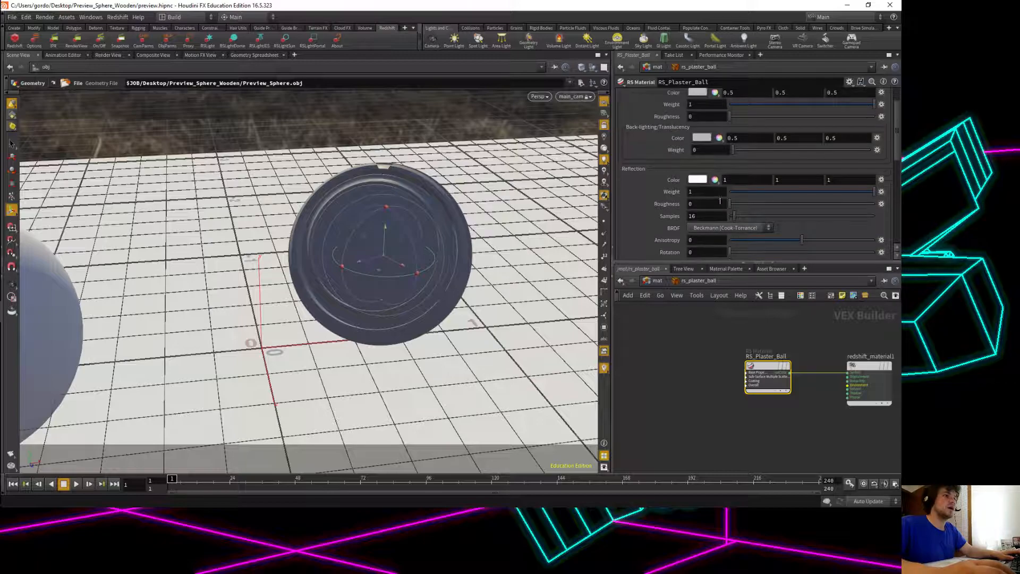
click(699, 180)
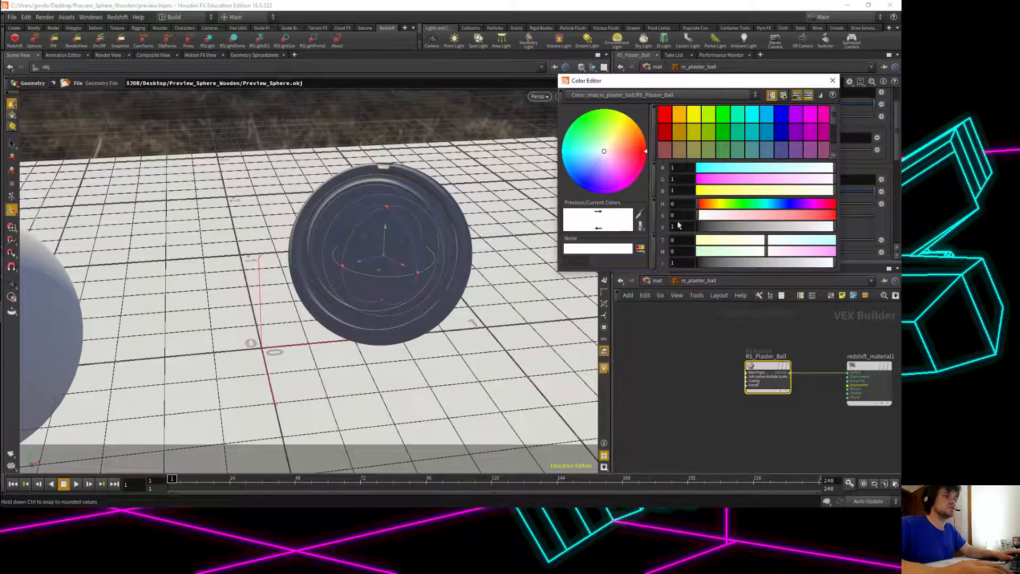
drag(729, 231, 699, 227)
click(832, 81)
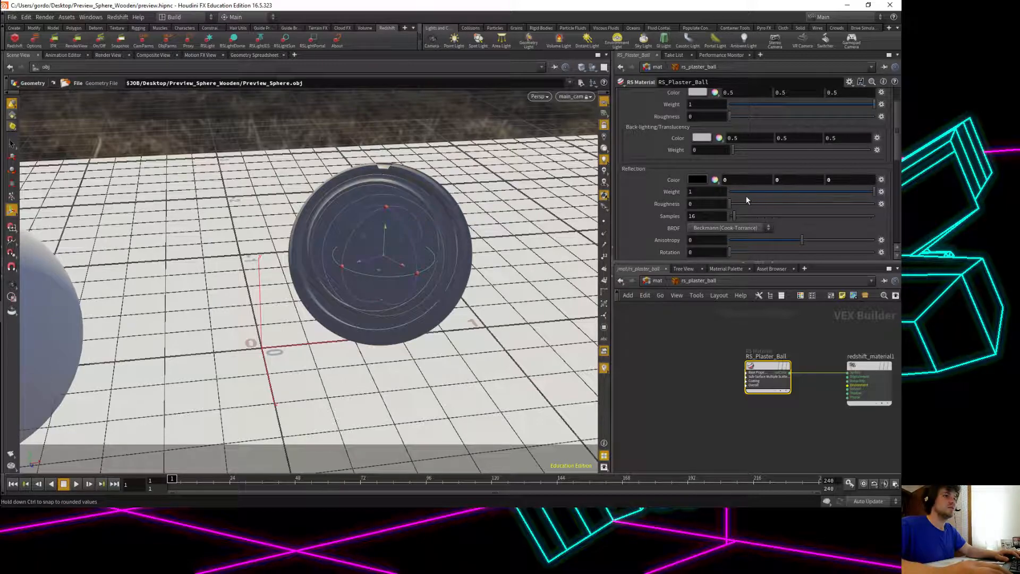
drag(757, 192, 709, 168)
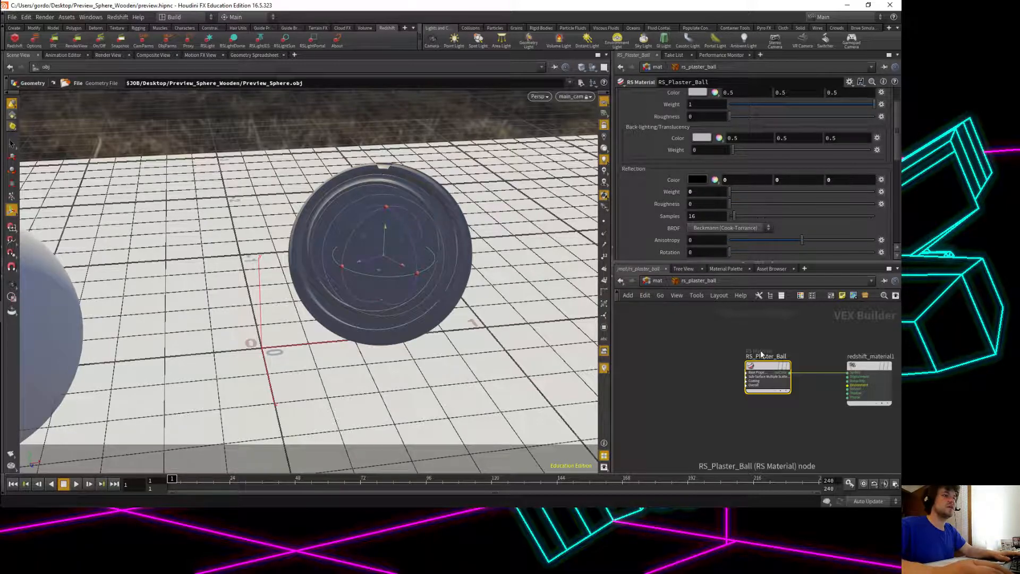
Move RS_Plaster_Ball closer to redshift_material1 and add an RS Texture node well upstream of it.
drag(768, 378, 794, 378)
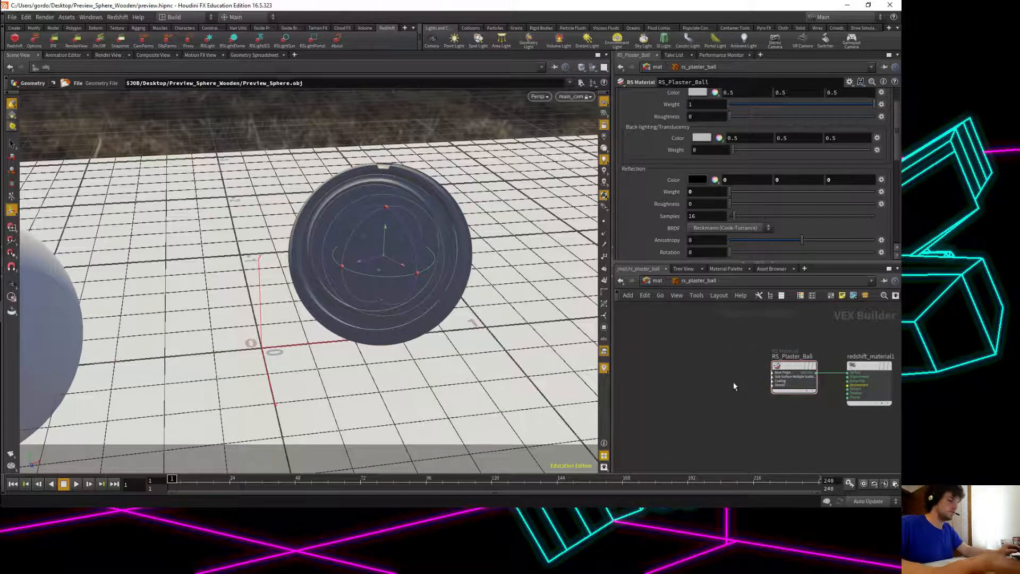
key(Tab)
text(rs tex)
key(Return)
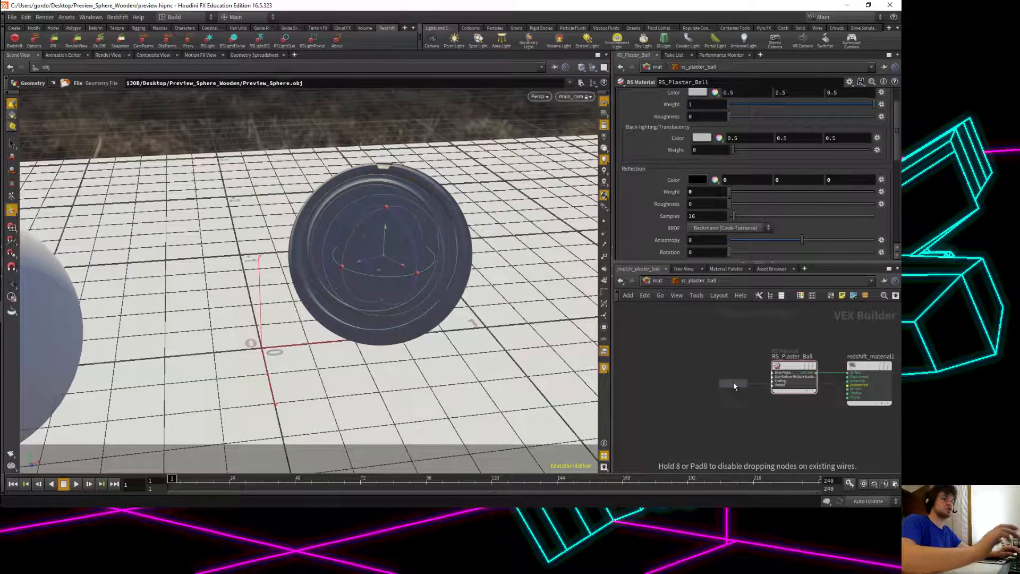
click(638, 368)
scroll(648, 392, down, 2)
scroll(647, 383, up, 2)
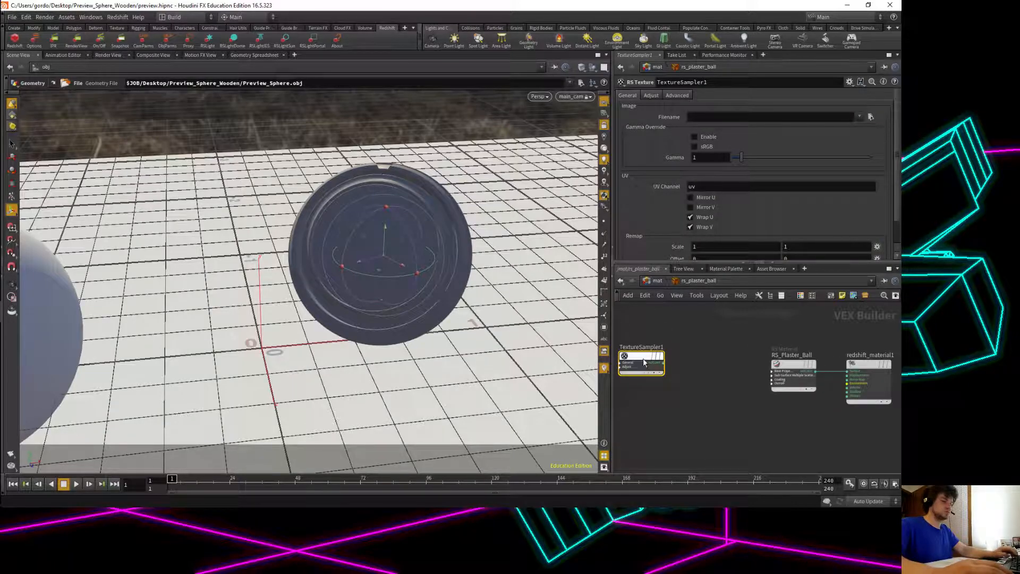
Duplicate the TextureSampler1 node three times and stack the four texture nodes in one column.
key(ctrl+c)
key(ctrl+v)
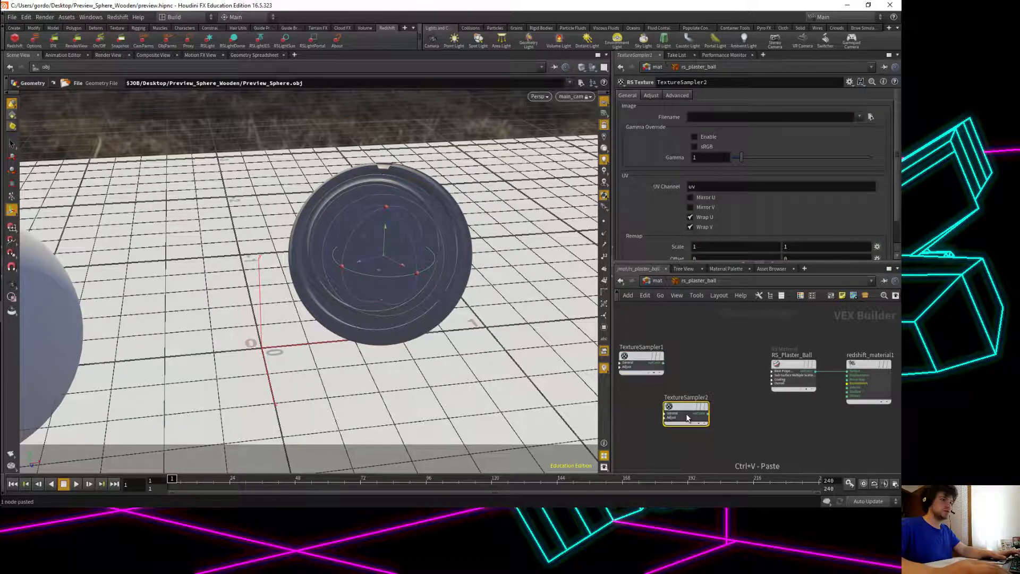
key(ctrl+v)
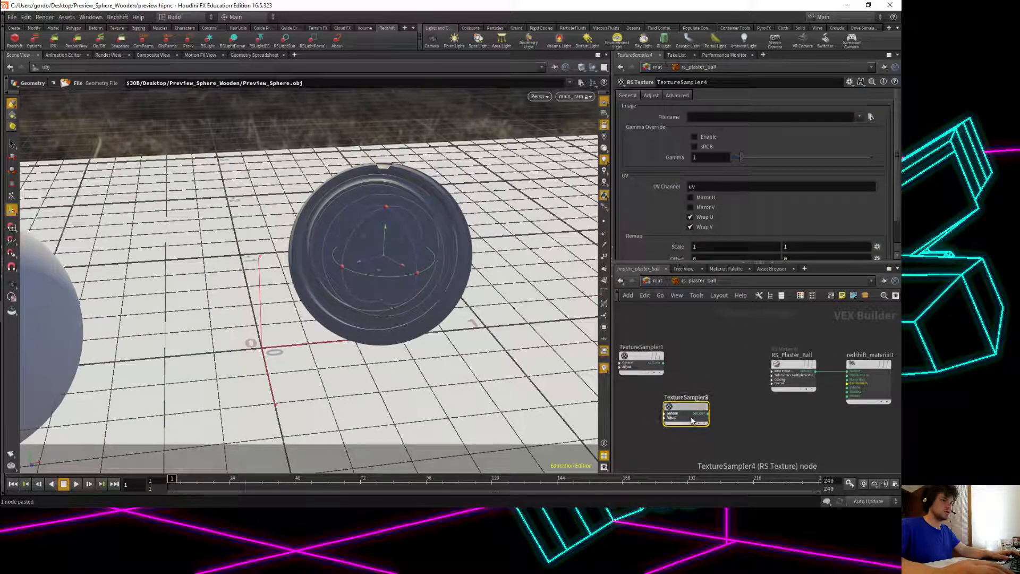
drag(690, 409, 744, 446)
drag(676, 404, 639, 441)
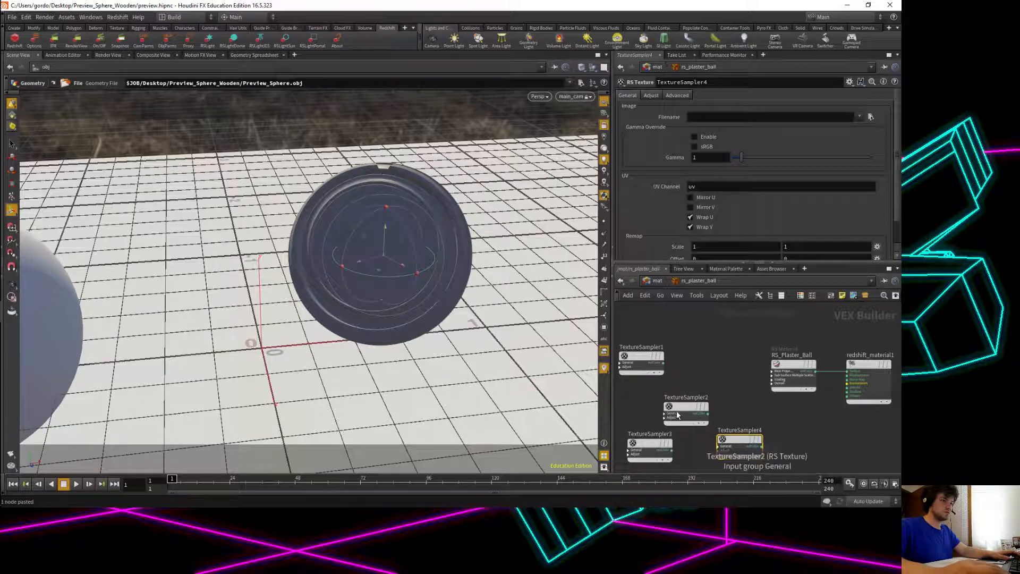
drag(681, 408, 638, 397)
scroll(655, 417, down, 3)
middle_drag(694, 397, 715, 368)
drag(672, 407, 668, 403)
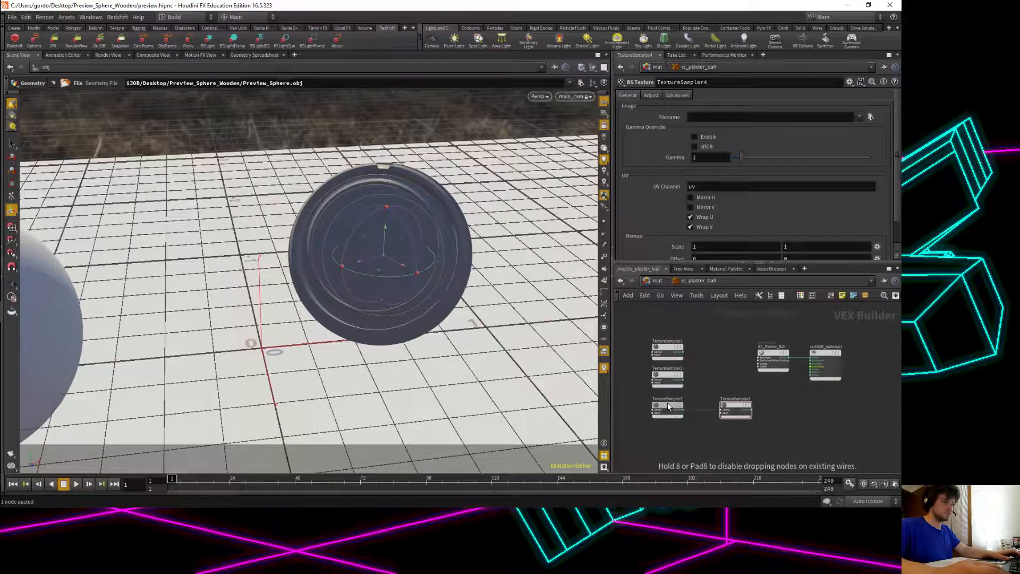
drag(734, 408, 664, 439)
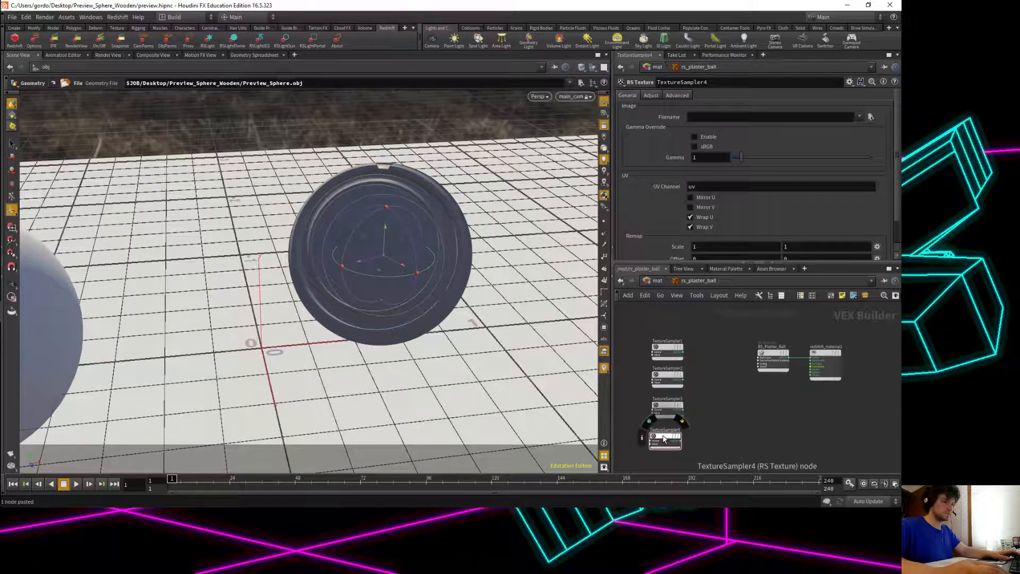
Rename the TextureSampler1 node TS_Base_Color.
click(668, 348)
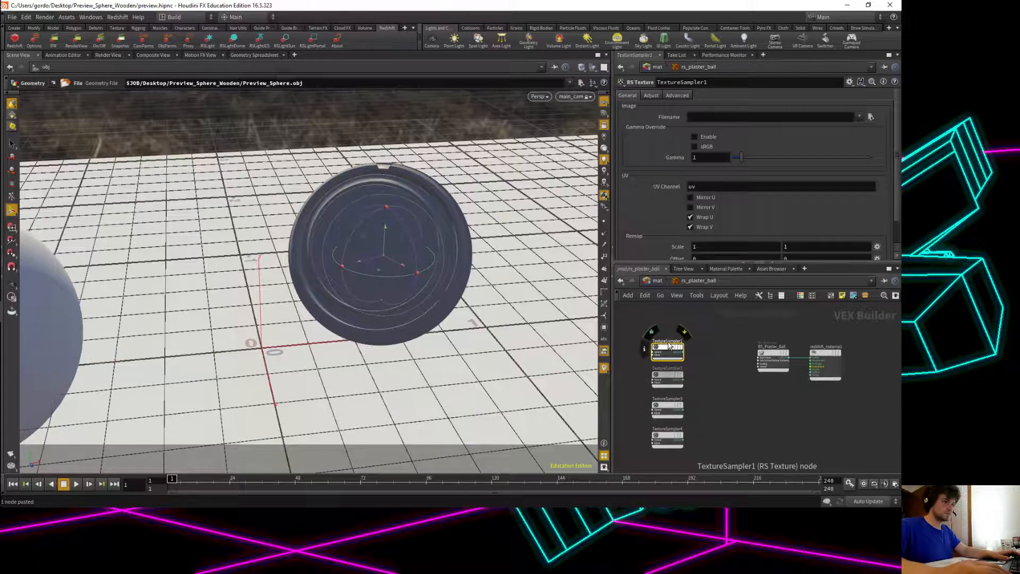
double_click(668, 342)
text(TS_B)
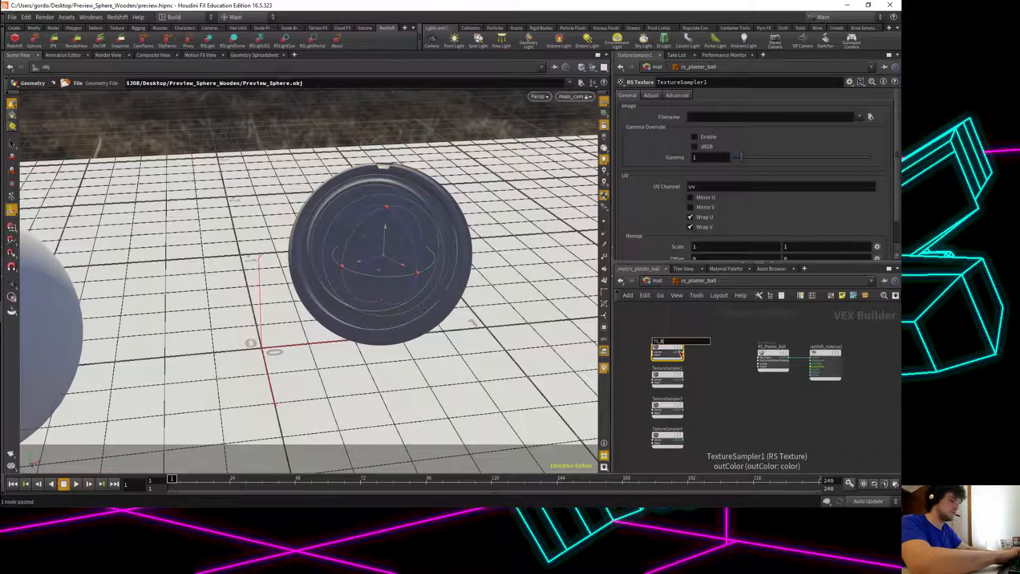
text(ase_Color)
key(Return)
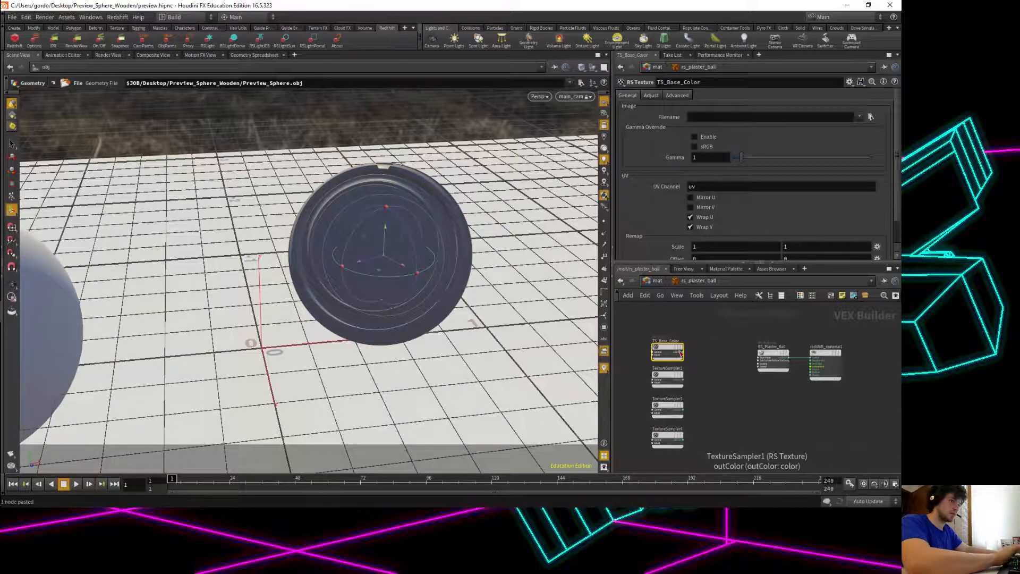
Rename the second texture node in the column TS_Roughness and the third TS_Normal.
double_click(664, 368)
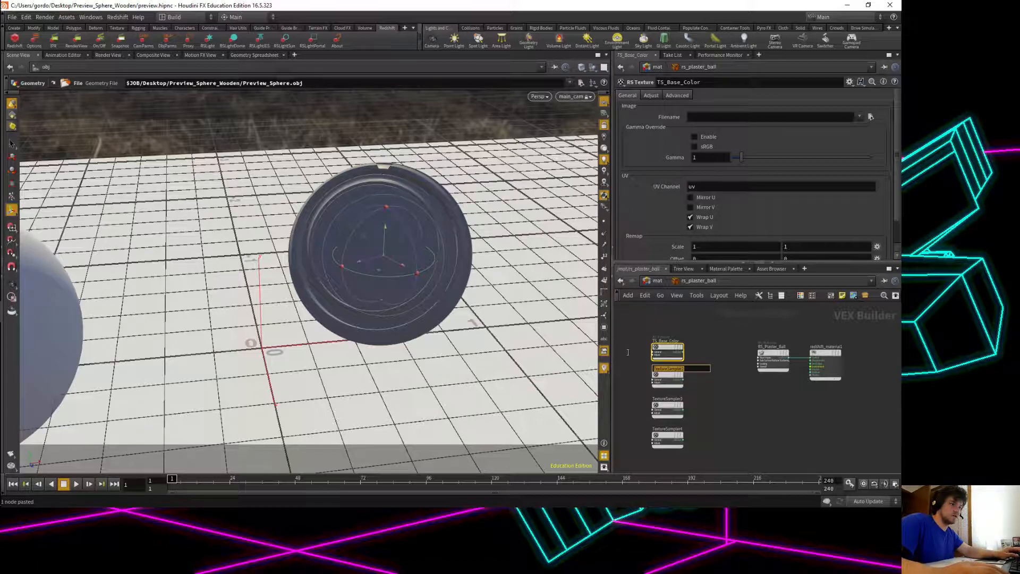
text(TS_Roughness)
key(Return)
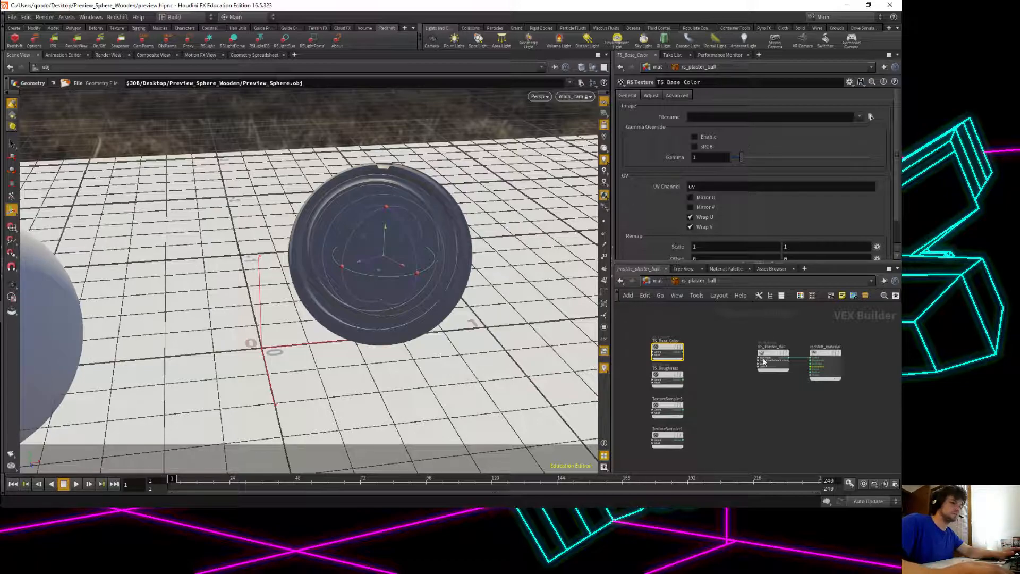
double_click(670, 398)
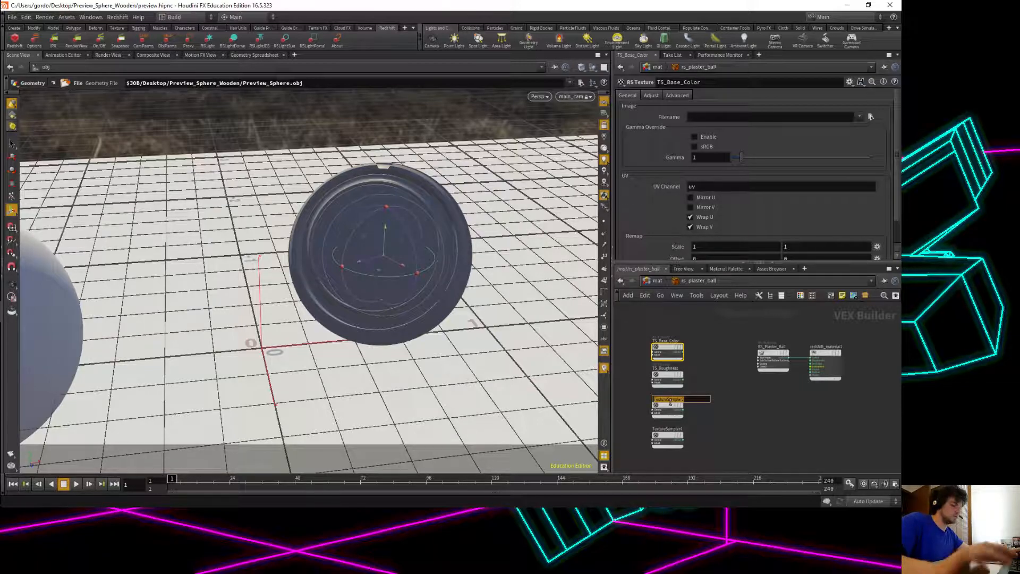
text(TS_Normal)
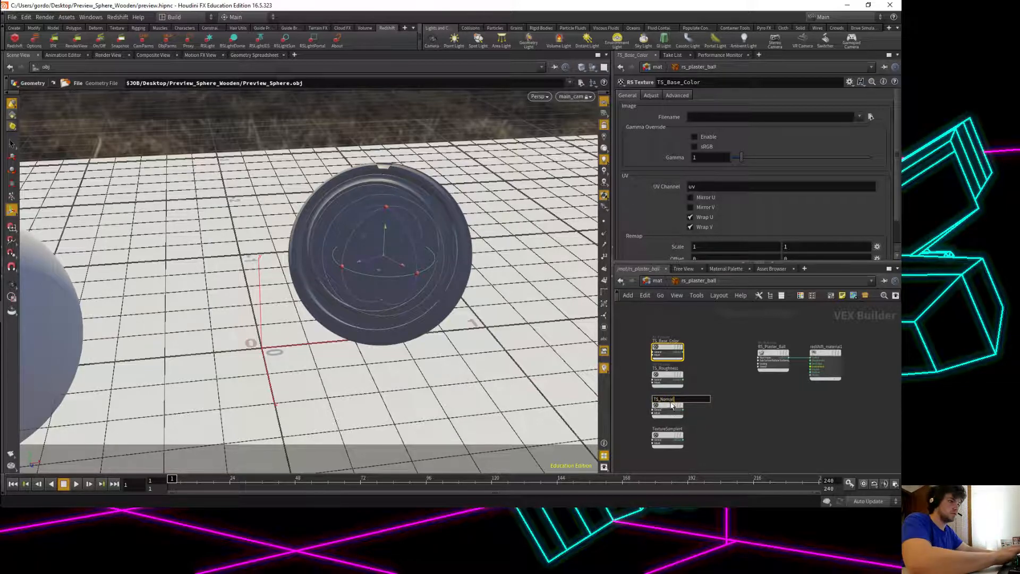
key(Return)
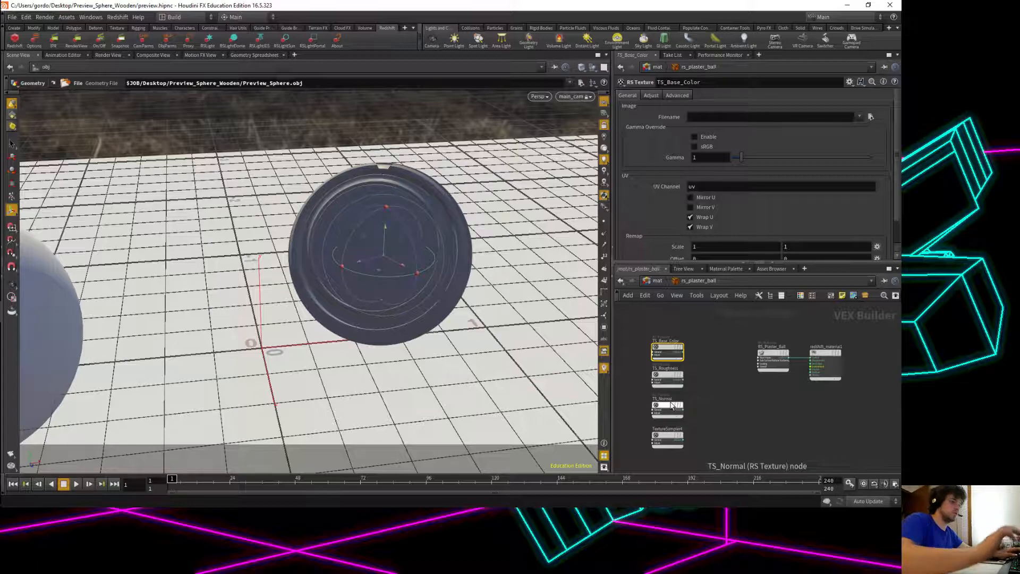
Duplicate TextureSampler4, place the copy below it, and rename the original TS_Height.
click(663, 435)
key(ctrl+c)
key(ctrl+v)
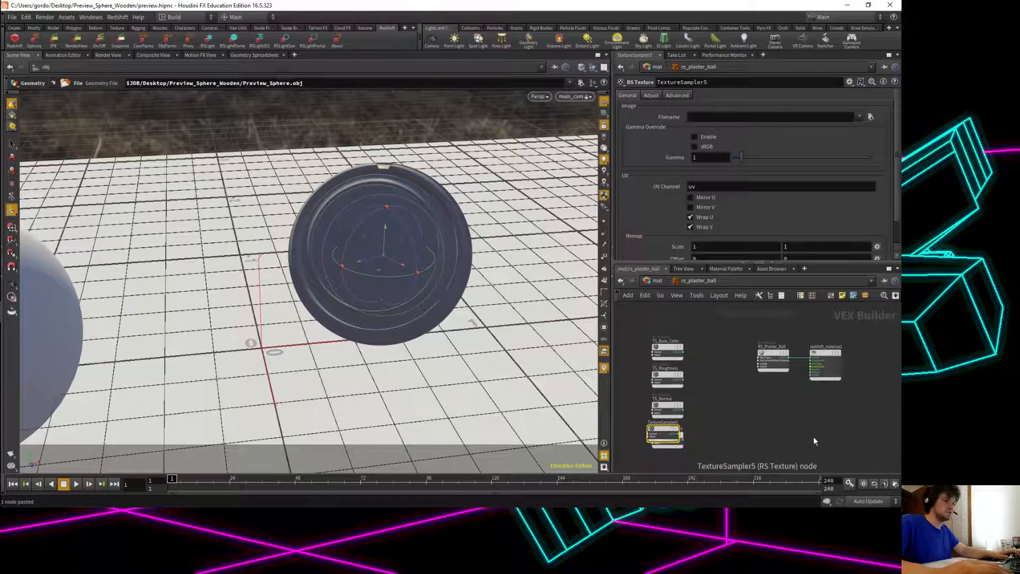
middle_drag(736, 394, 746, 314)
drag(671, 355, 673, 382)
double_click(679, 350)
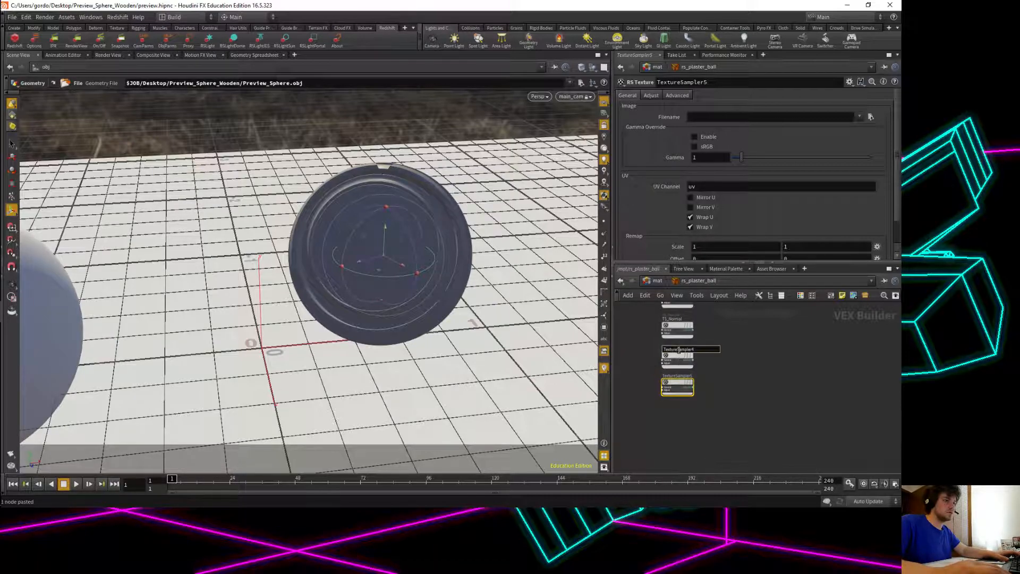
text(TS_Height)
key(Return)
Rename the fifth texture node TS_Ambient_Occlusion and move it above TS_Base_Color in the column.
double_click(683, 377)
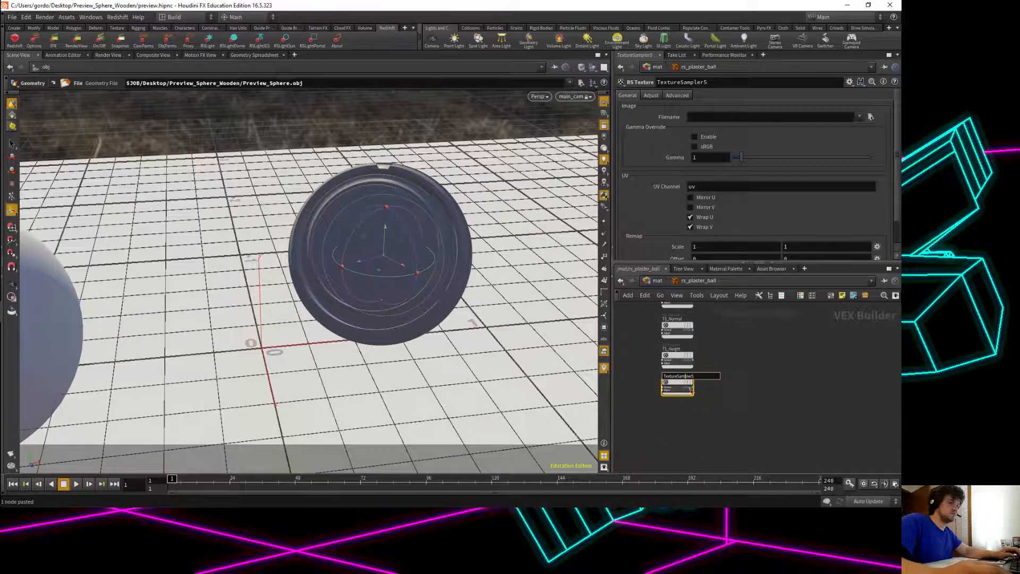
text(TS_)
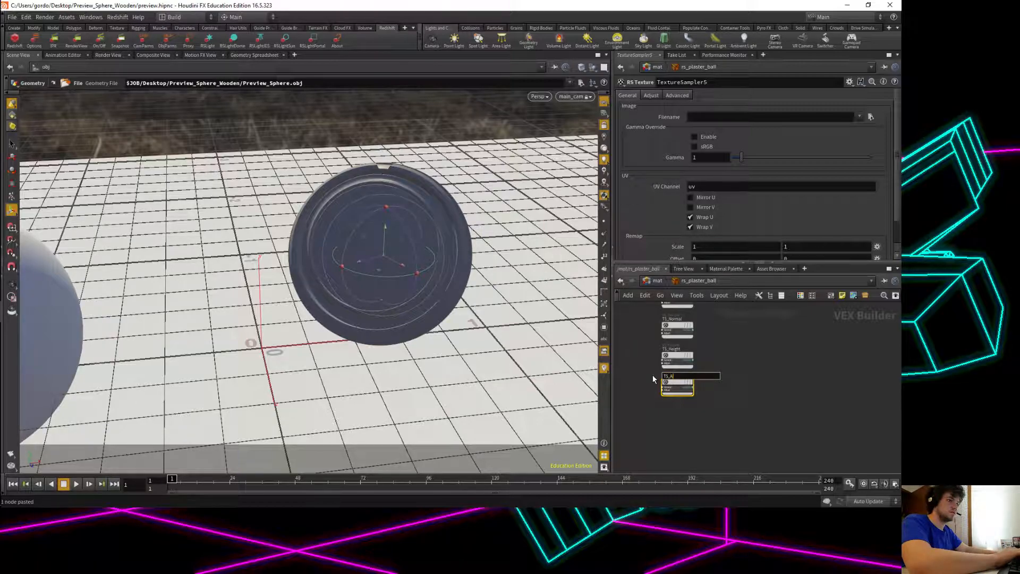
text(Ambient_Occlusion)
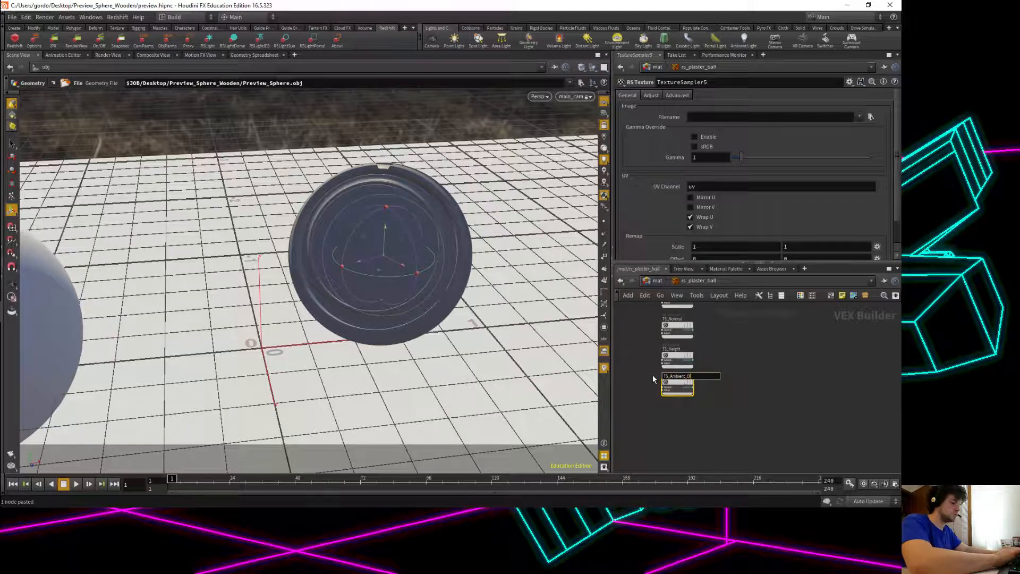
key(Return)
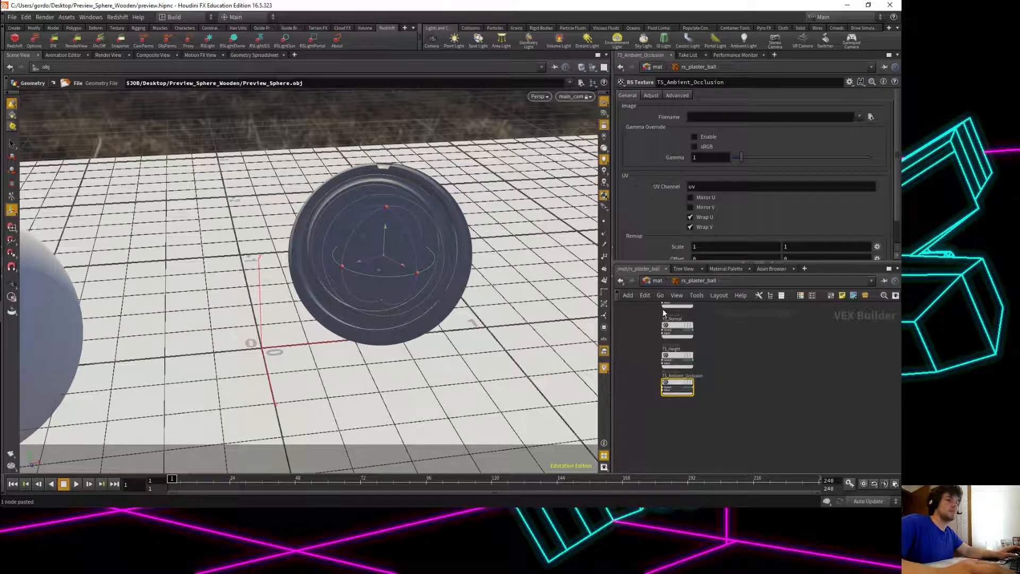
middle_drag(658, 308, 662, 370)
drag(685, 453, 684, 339)
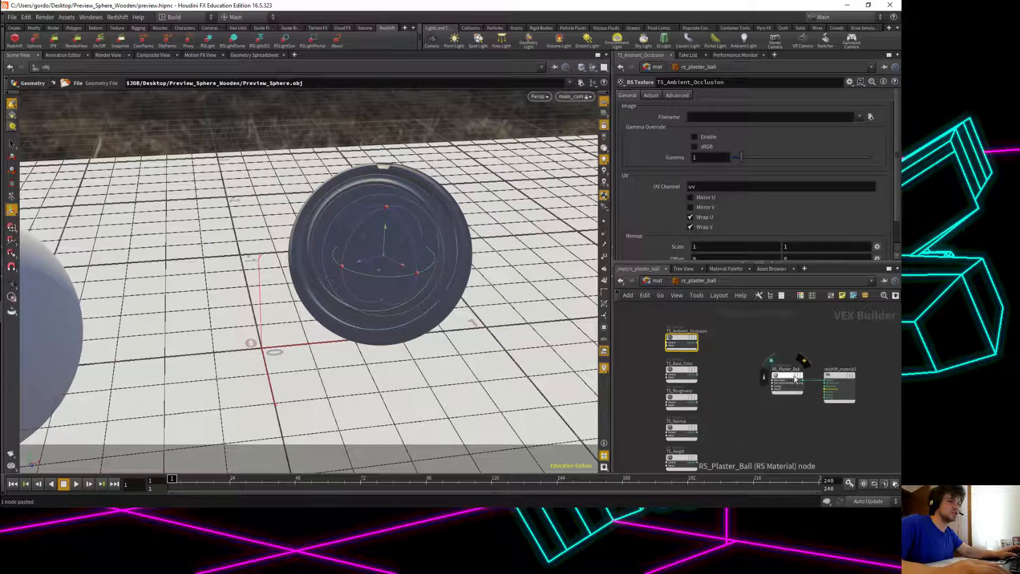
Examine the RS_Plaster_Ball material's parameters across its base, advanced, optimization, overall, coating and sub-surface scattering groups.
click(787, 379)
scroll(743, 214, down, 10)
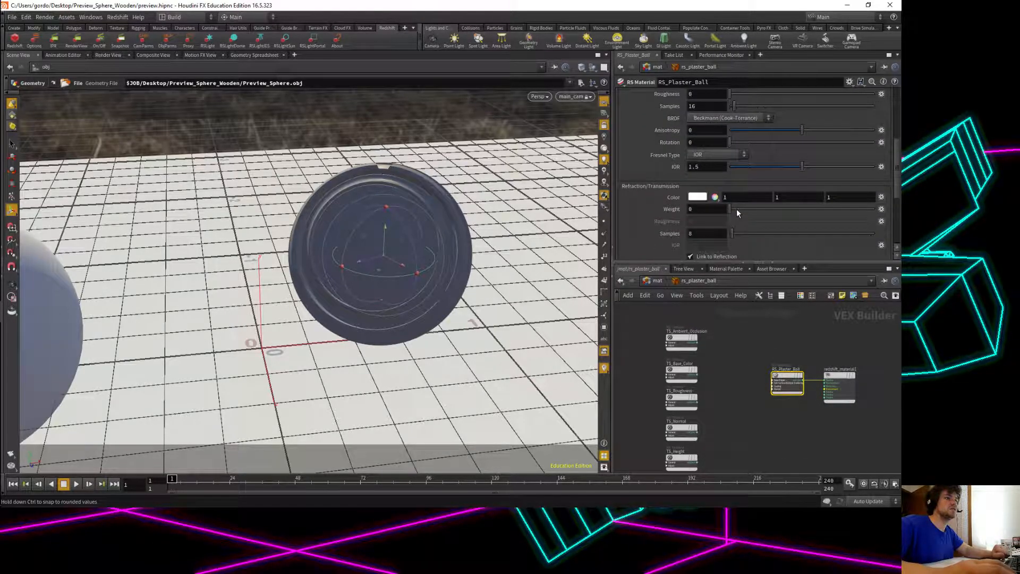
scroll(739, 211, up, 10)
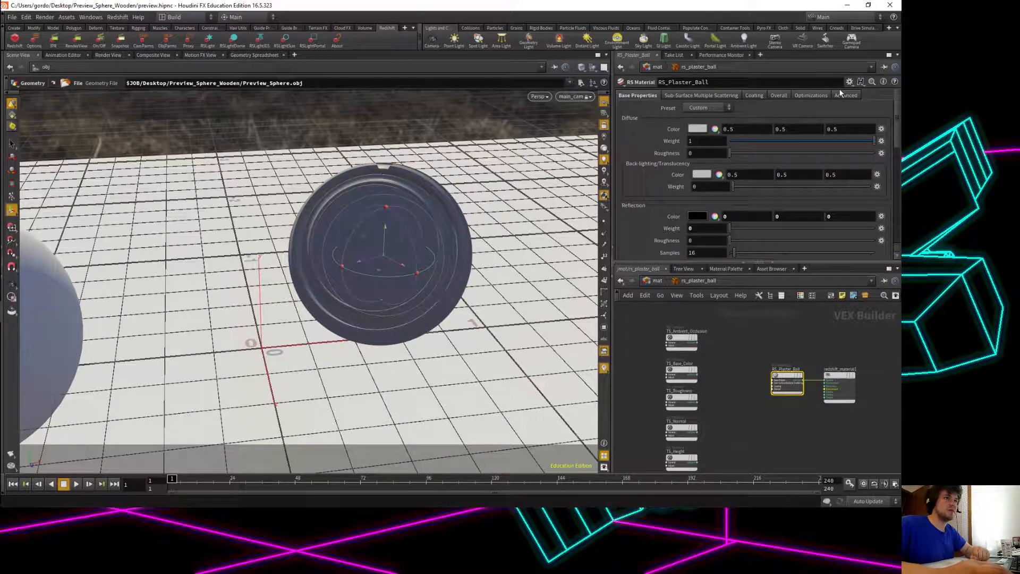
click(822, 97)
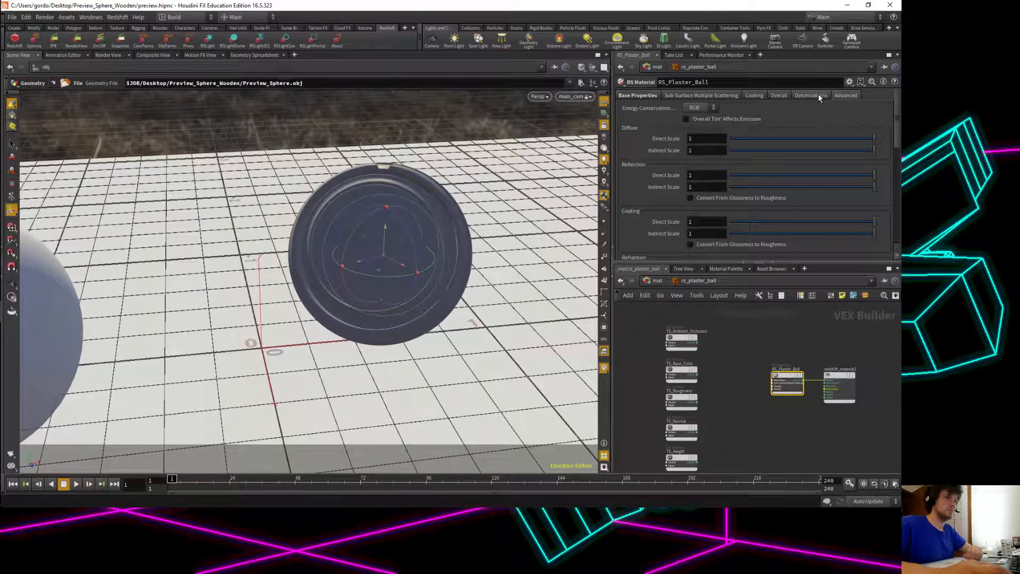
click(818, 95)
click(777, 95)
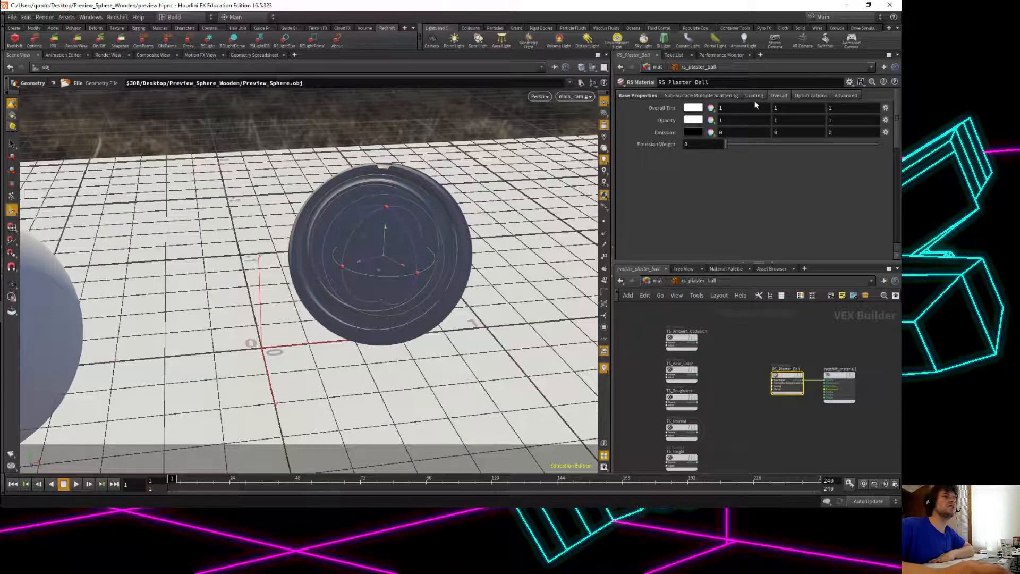
click(754, 98)
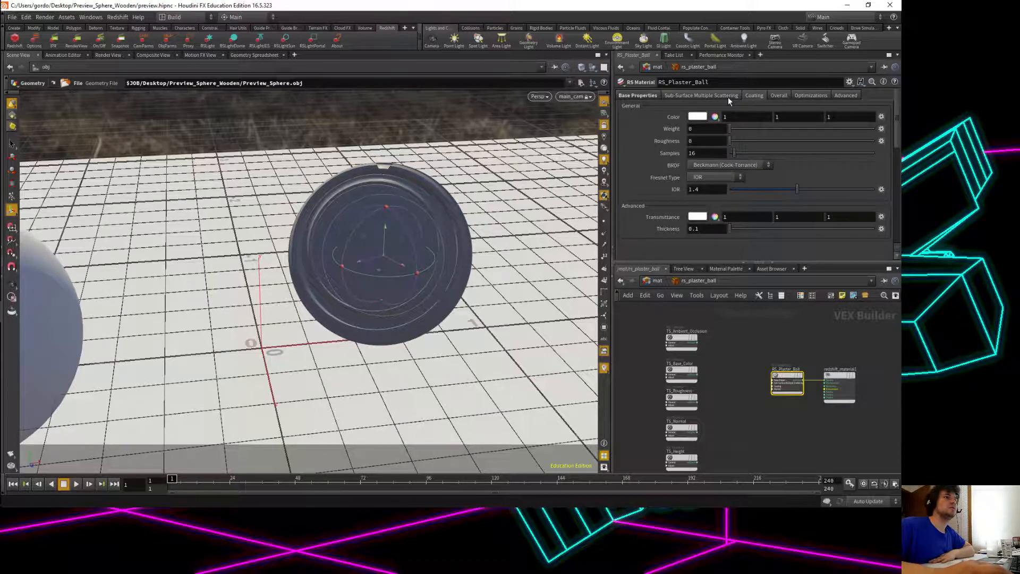
click(728, 96)
click(763, 95)
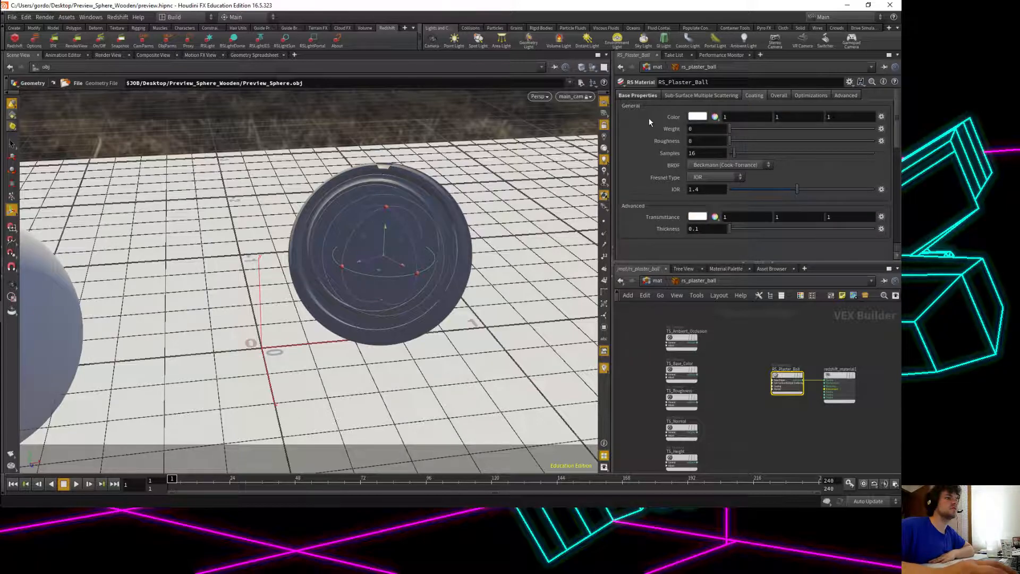
click(648, 97)
Move the RS_Plaster_Ball and redshift_material1 nodes farther away from the column of texture nodes.
middle_drag(755, 399, 738, 397)
drag(660, 338, 660, 341)
middle_drag(721, 388, 682, 359)
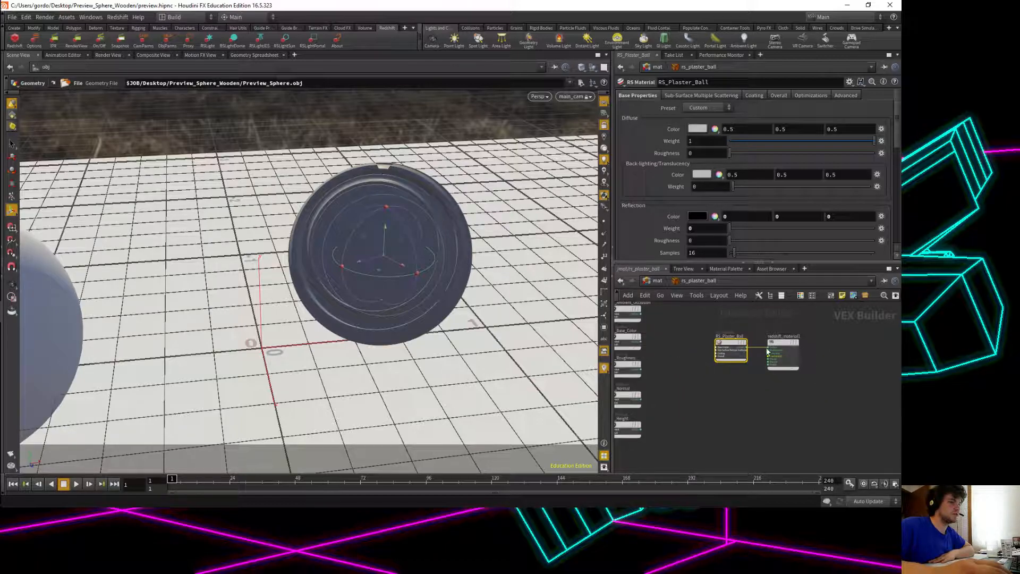
drag(687, 330, 809, 377)
middle_drag(811, 405, 824, 440)
drag(781, 383, 840, 376)
click(772, 420)
middle_drag(768, 417, 789, 390)
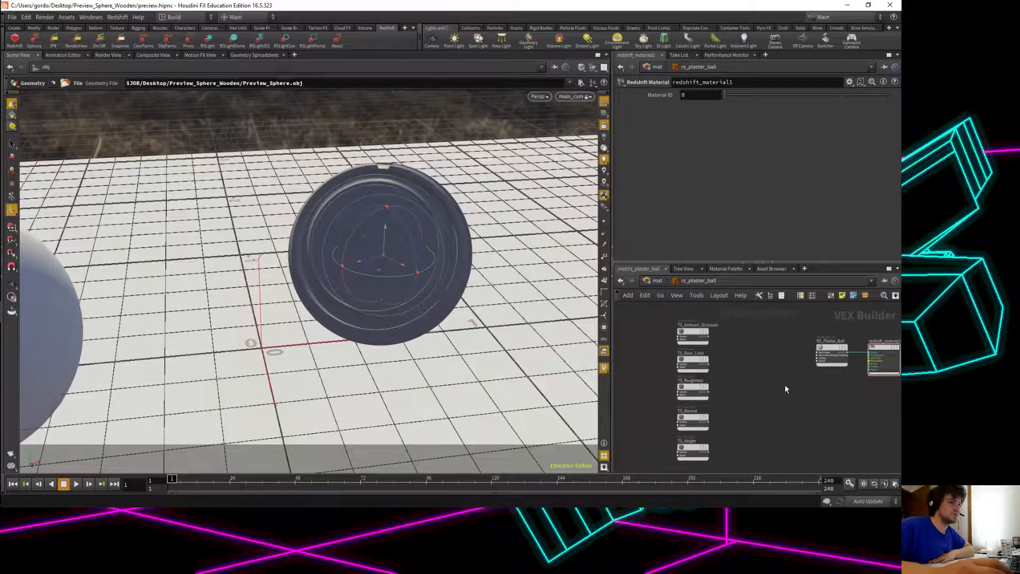
click(700, 335)
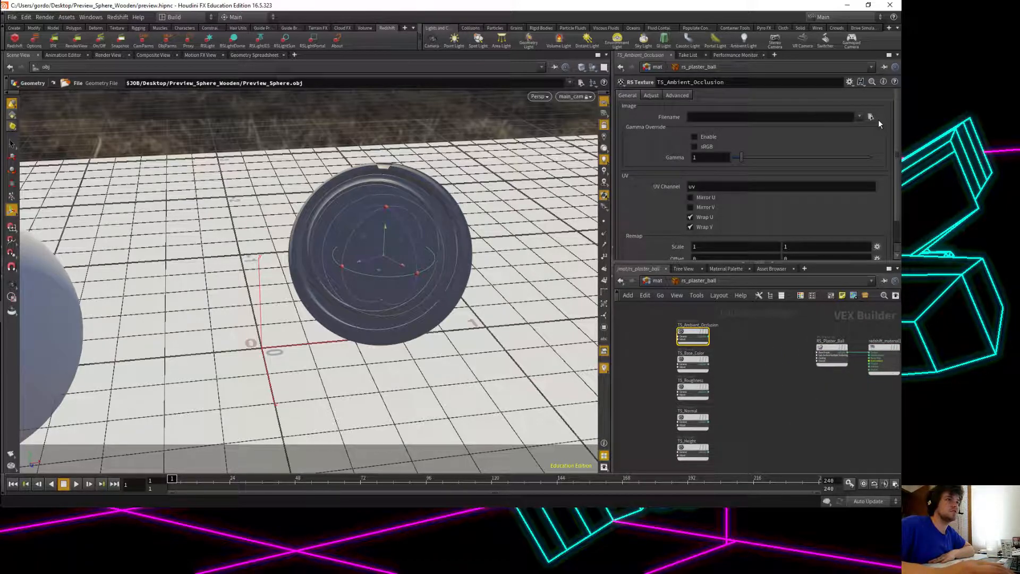
click(871, 117)
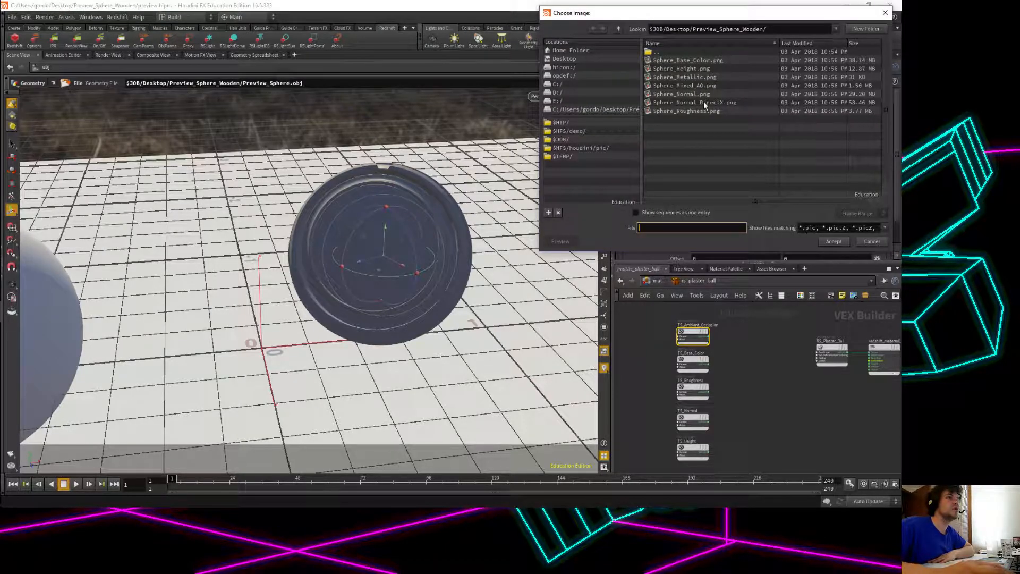
click(691, 61)
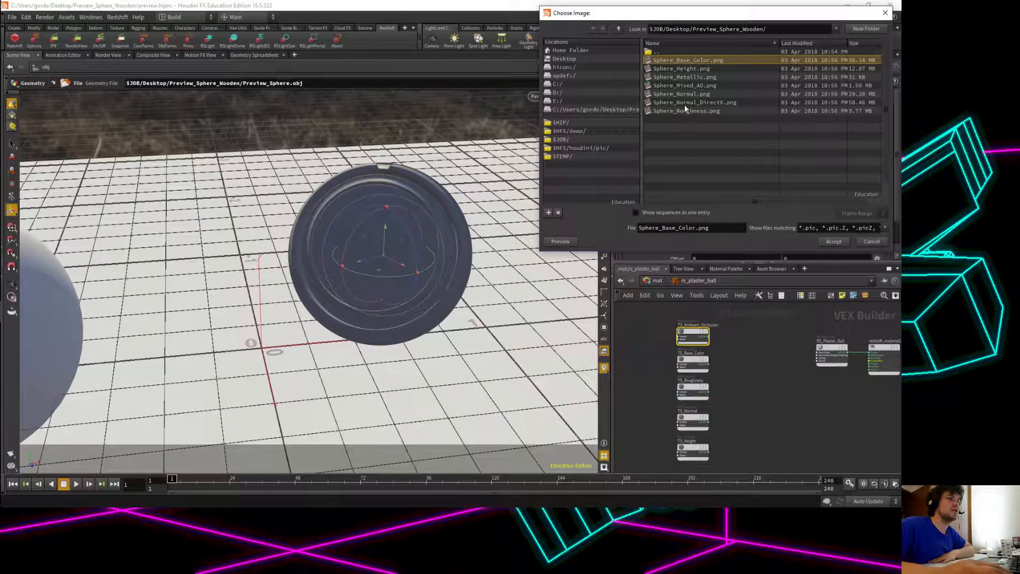
click(693, 80)
click(698, 87)
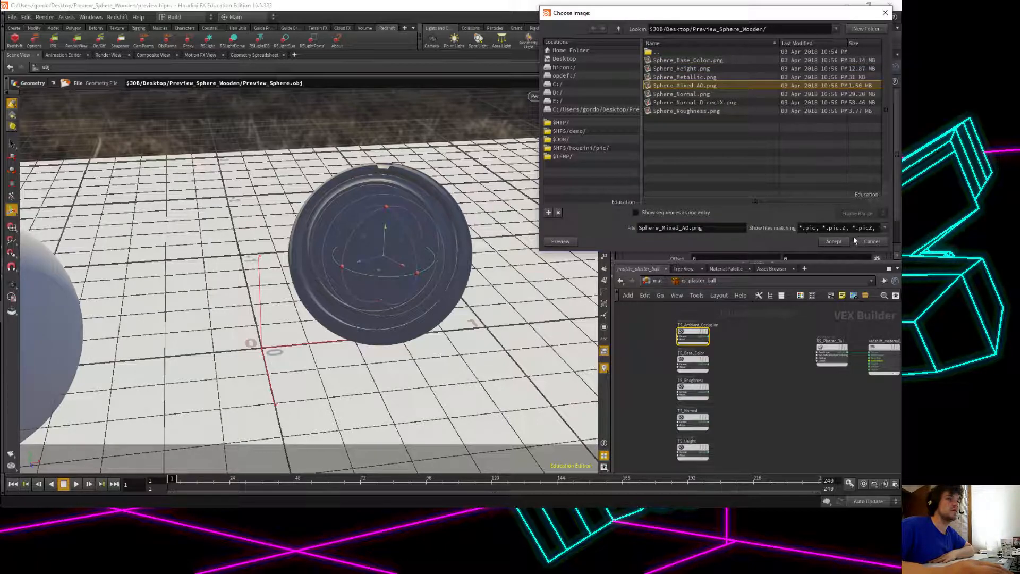
click(871, 241)
Load Sphere_Mixed_AO.png from the Preview_Sphere_Wooden folder as the image of the TS_Base_Color node.
click(691, 363)
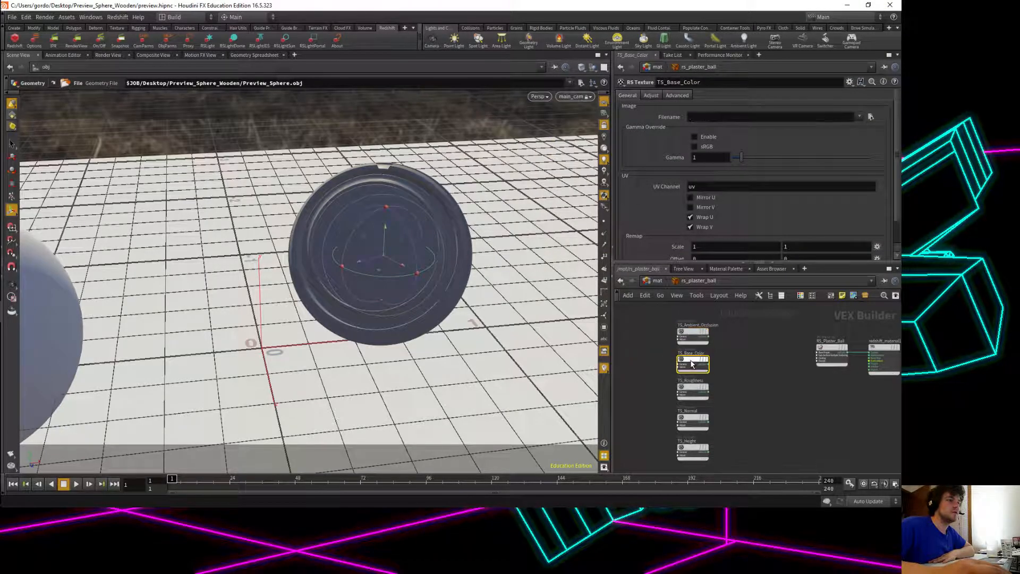
click(870, 116)
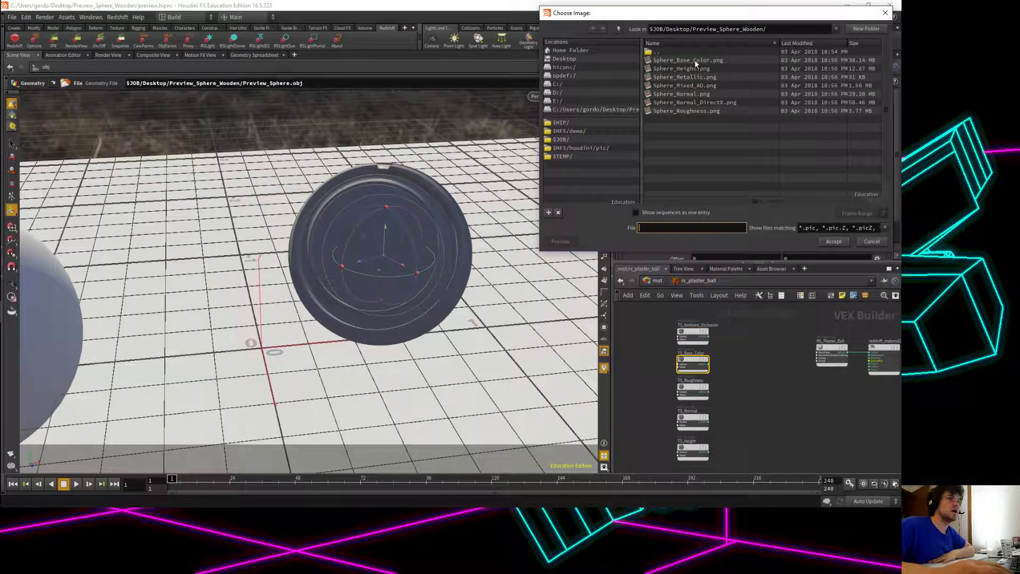
click(701, 85)
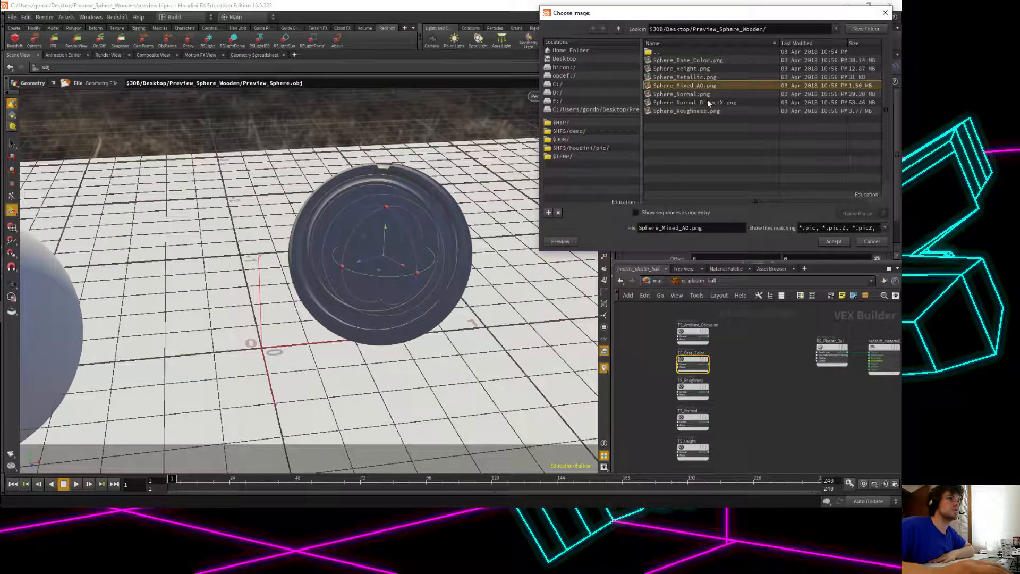
click(833, 241)
Load Sphere_Roughness.png from the Preview_Sphere_Wooden folder as the image of the TS_Roughness node.
click(693, 391)
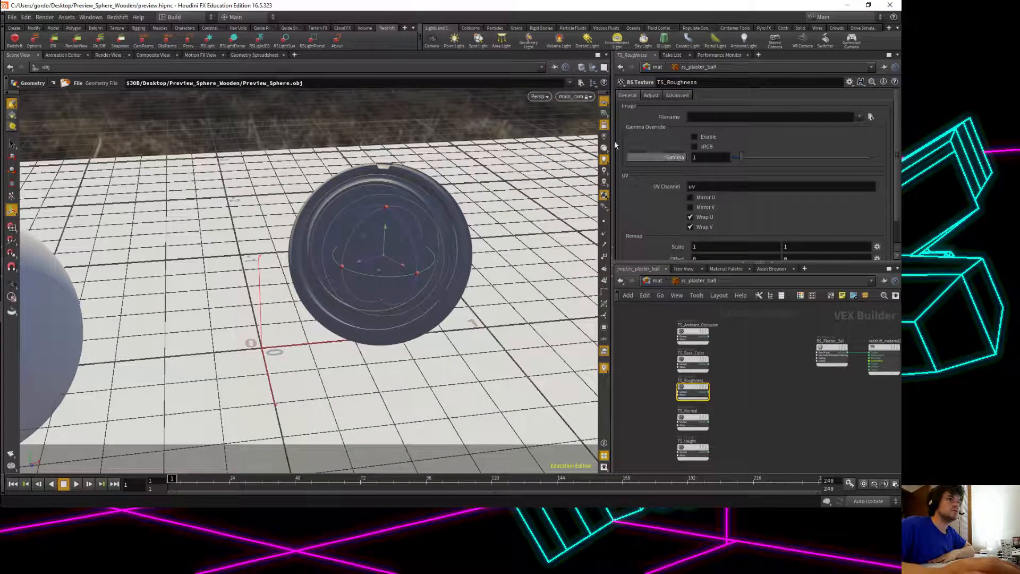
click(871, 117)
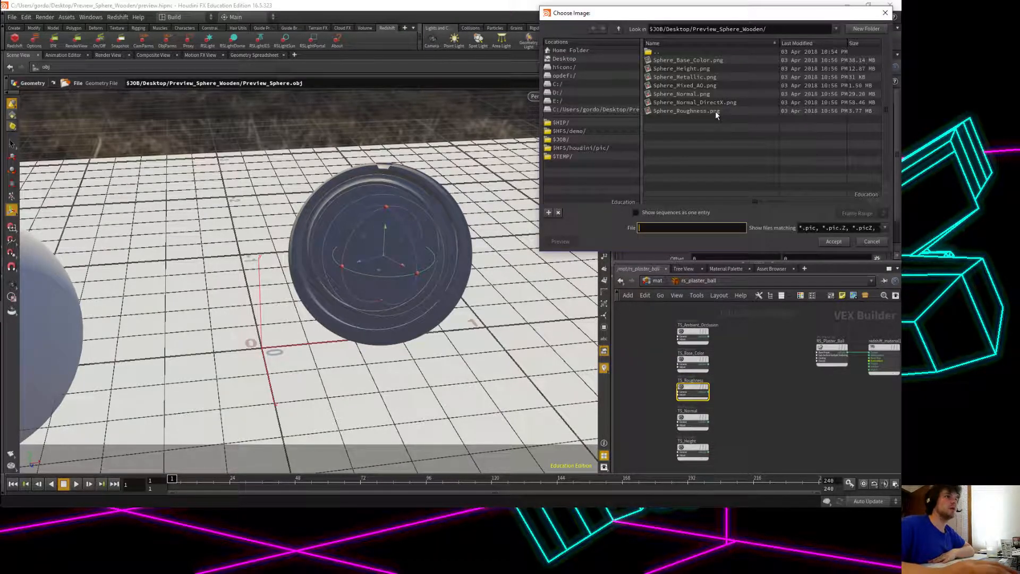
click(678, 110)
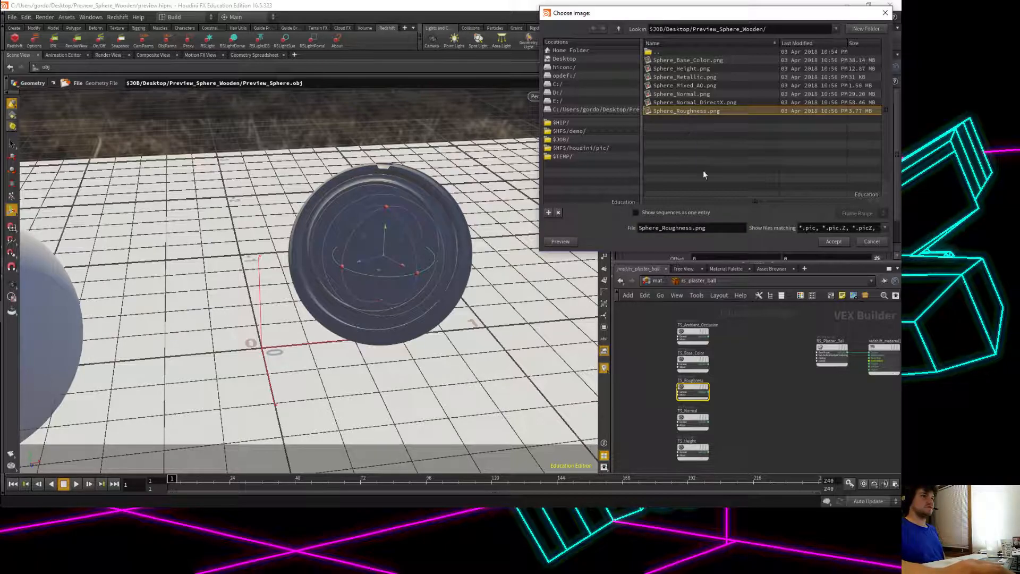
click(833, 242)
Load Sphere_Normal.png from the Preview_Sphere_Wooden folder as the image of the TS_Normal node.
click(693, 416)
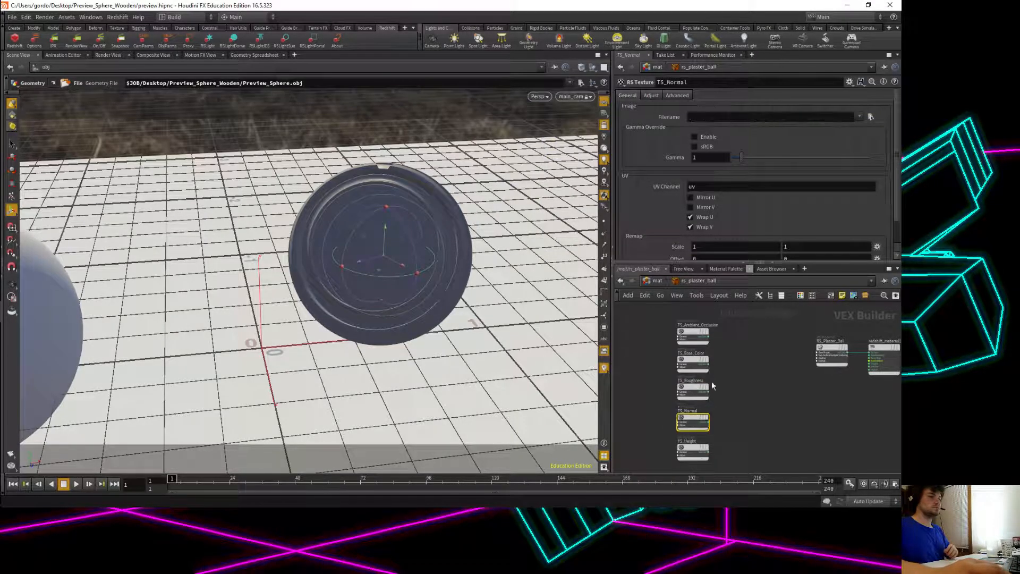
click(870, 117)
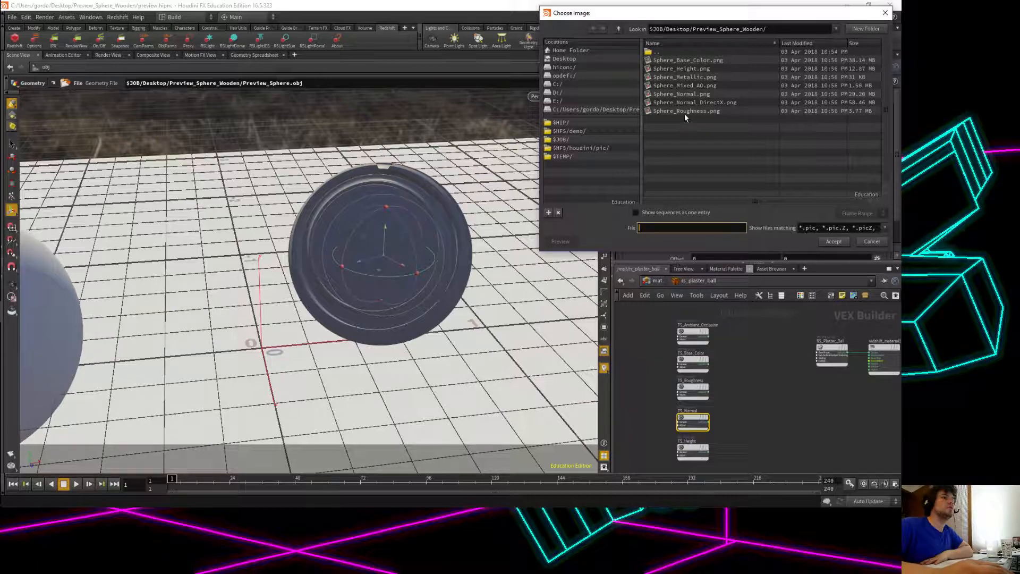
click(680, 94)
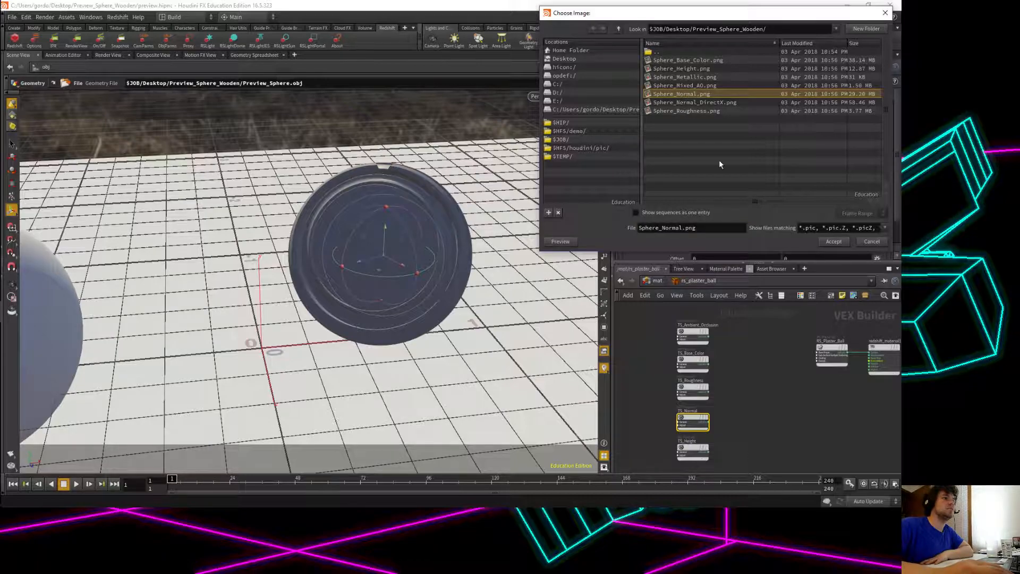
click(831, 241)
Load Sphere_Height.png from the Preview_Sphere_Wooden folder as the image of the TS_Height node.
click(693, 448)
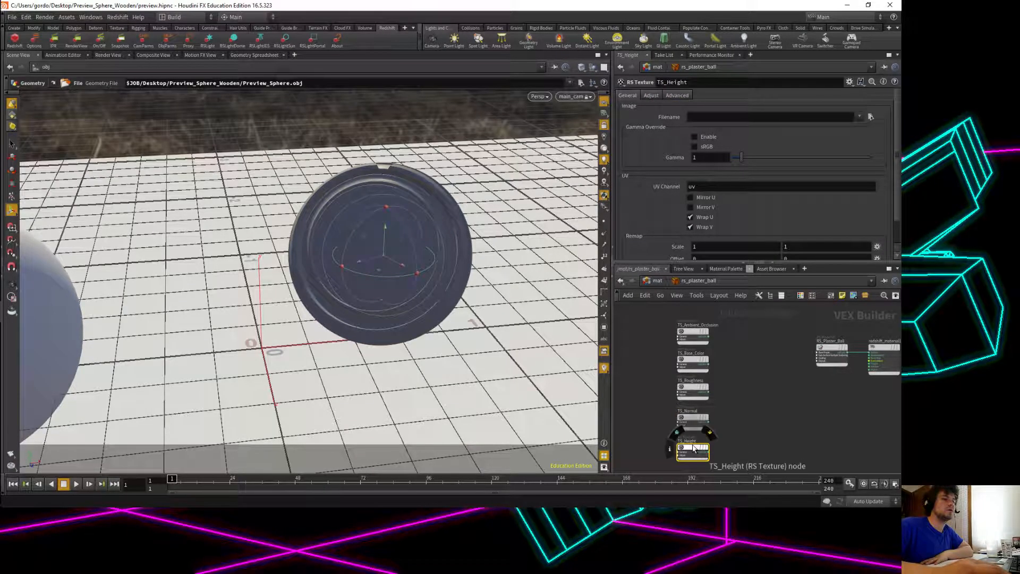
click(870, 116)
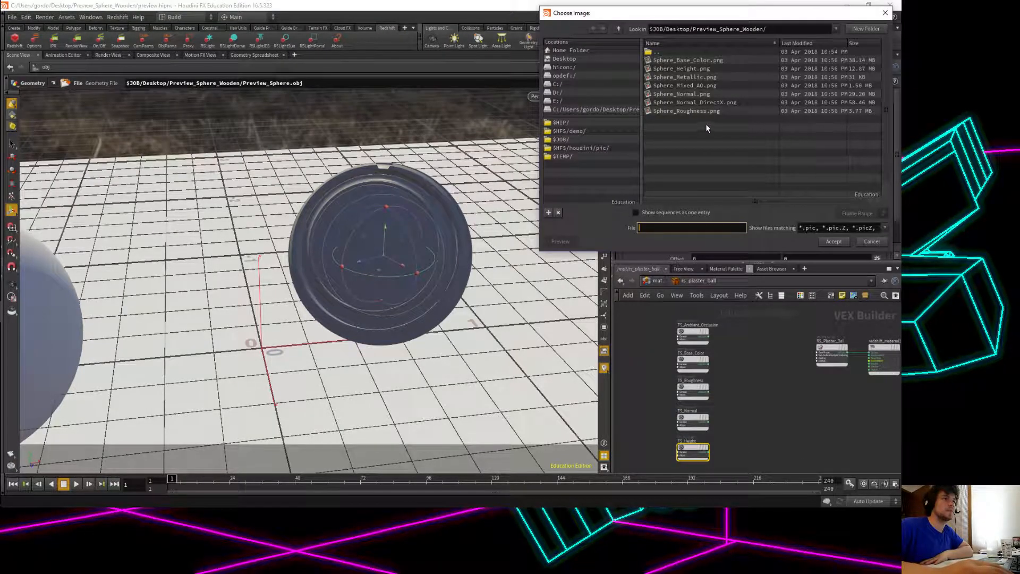
click(691, 85)
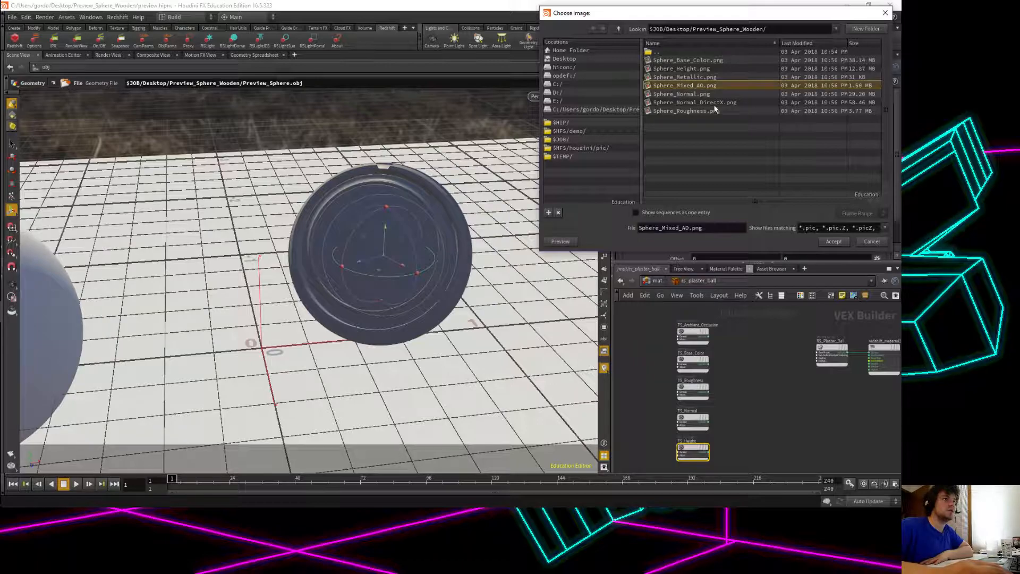
click(696, 69)
click(834, 241)
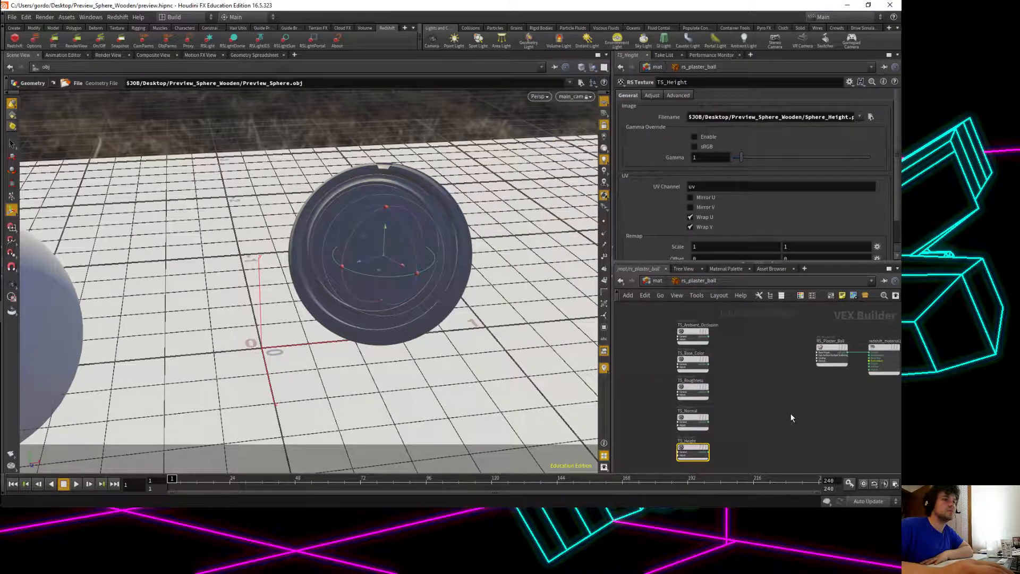
Spread the RS_Plaster_Ball and redshift_material1 nodes apart, placing RS_Plaster_Ball closer to the texture nodes.
scroll(790, 413, down, 2)
drag(725, 328, 826, 364)
drag(764, 344, 710, 356)
click(776, 408)
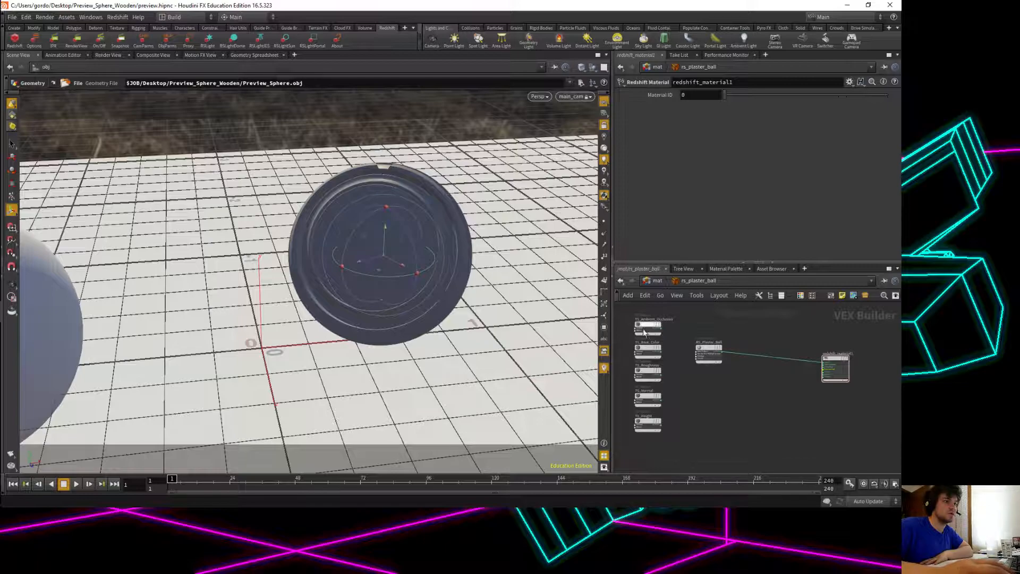
scroll(735, 401, up, 2)
drag(838, 350, 765, 367)
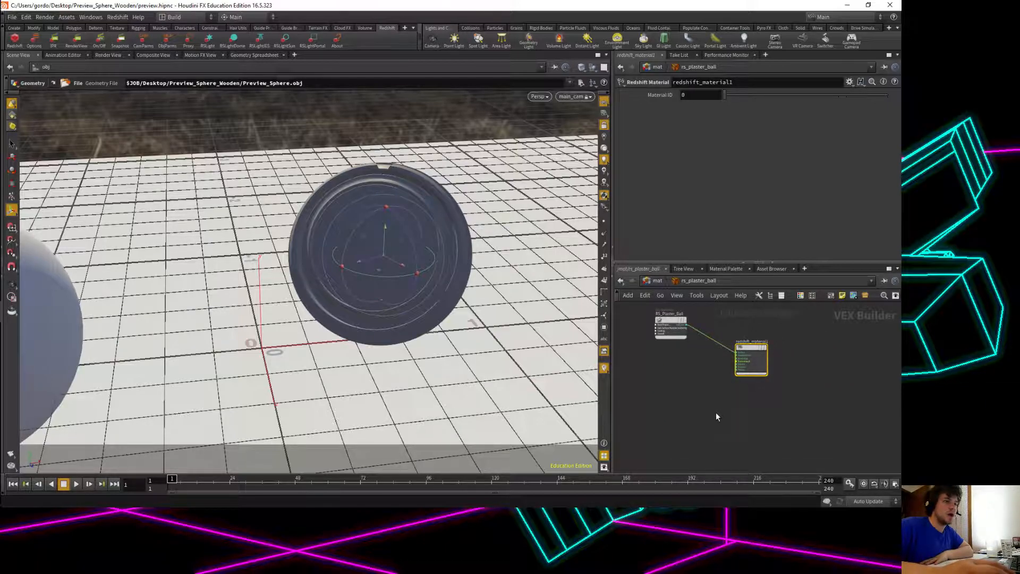
Swap the TS_Height and TS_Normal nodes so that TS_Height sits above TS_Normal in the texture column.
scroll(716, 413, up, 3)
scroll(760, 374, up, 3)
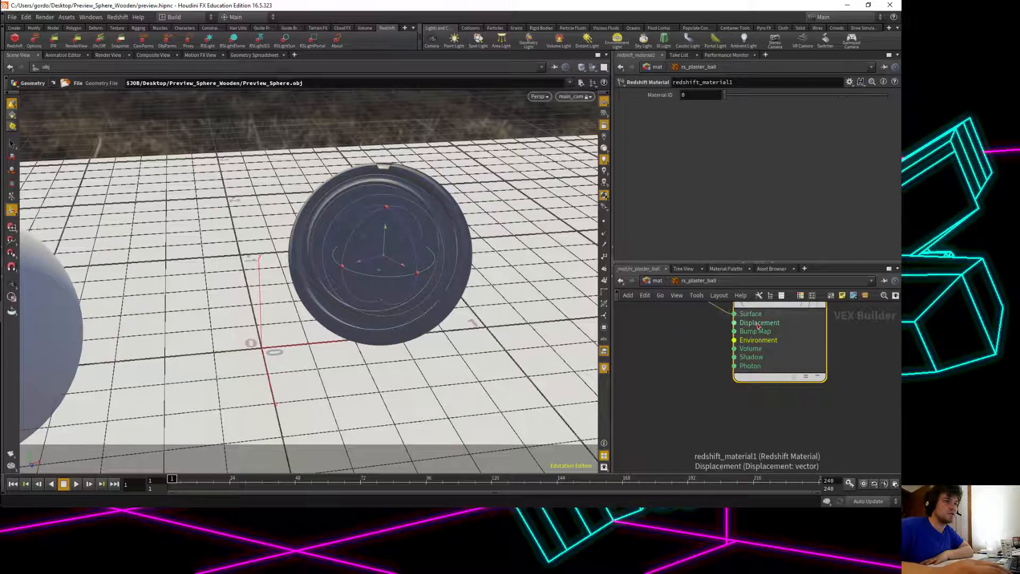
scroll(723, 367, down, 4)
middle_drag(733, 403, 800, 413)
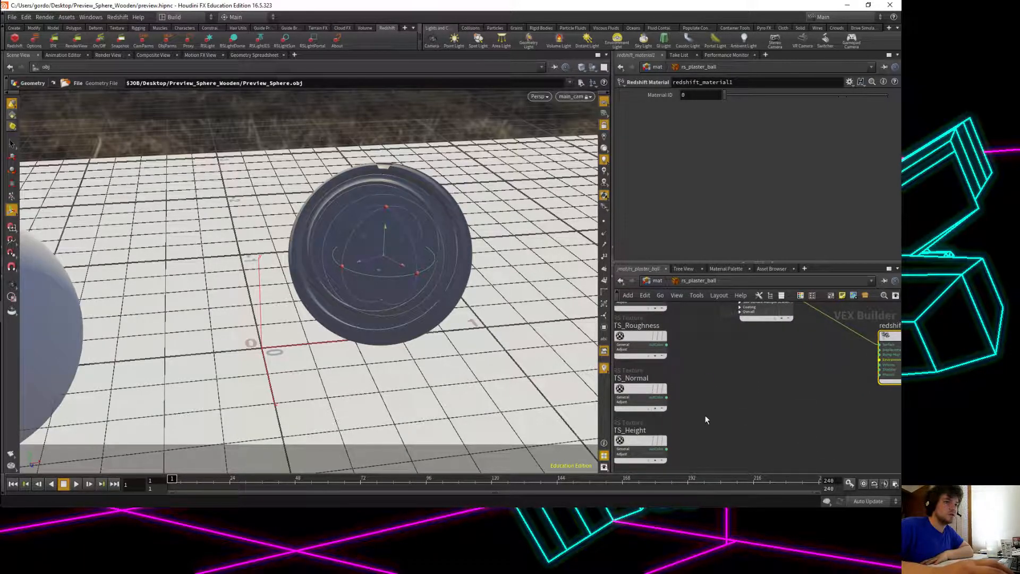
drag(635, 391, 727, 413)
drag(646, 443, 647, 390)
drag(732, 409, 643, 443)
key(h)
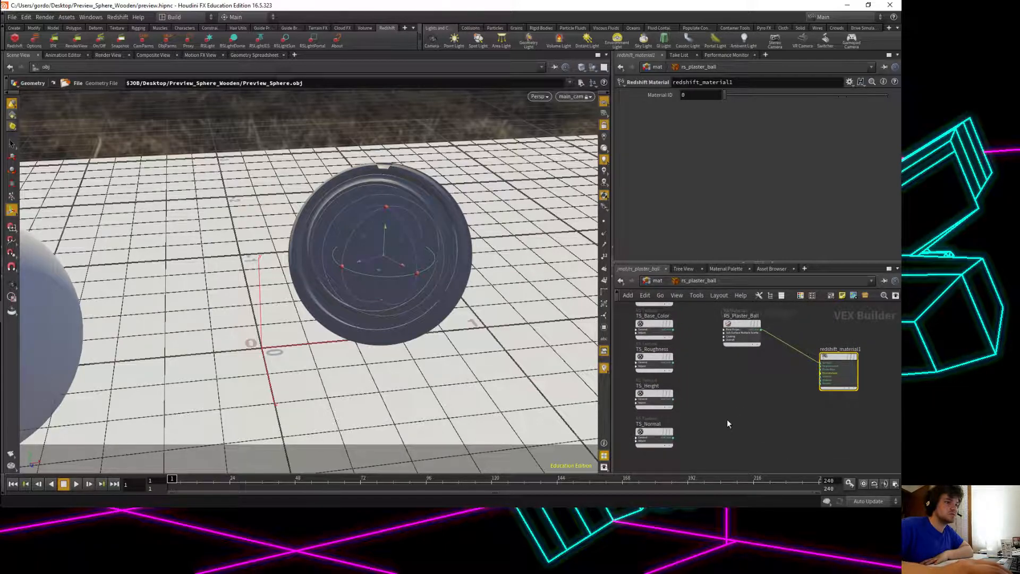
Add an RS Displacement node below RS_Plaster_Ball, between TS_Height and redshift_material1.
key(Tab)
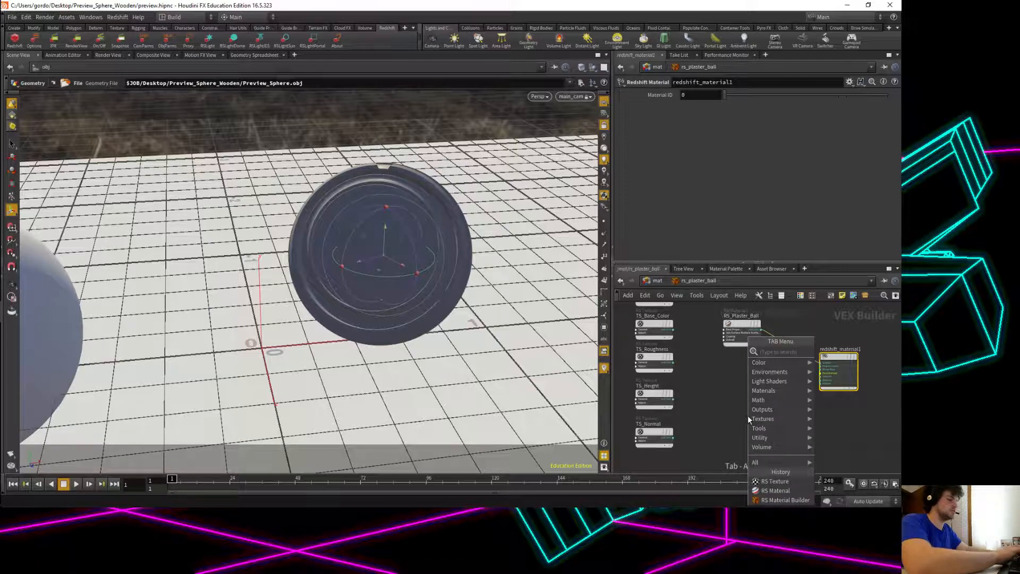
text(rs dis)
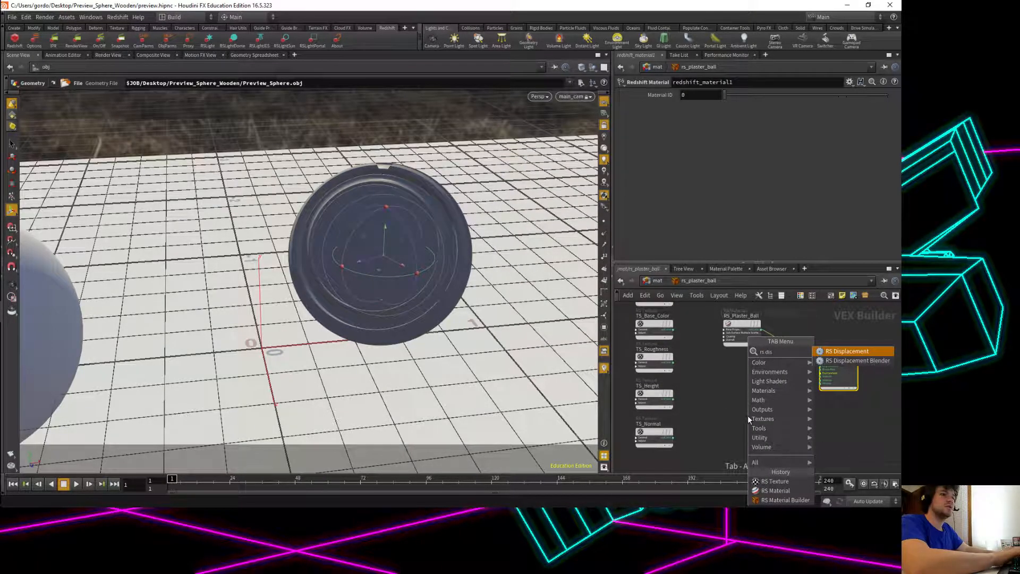
key(Return)
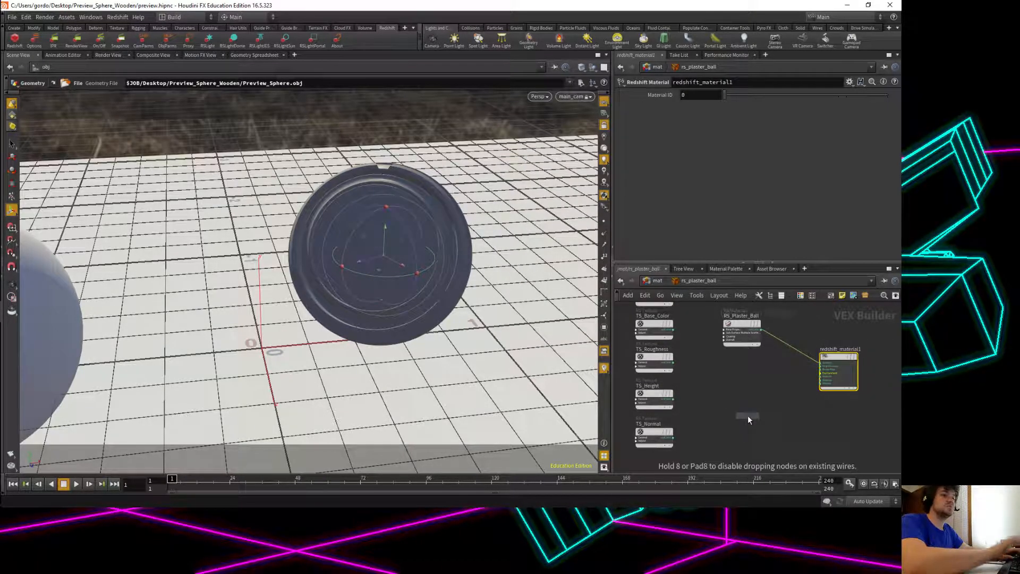
click(754, 387)
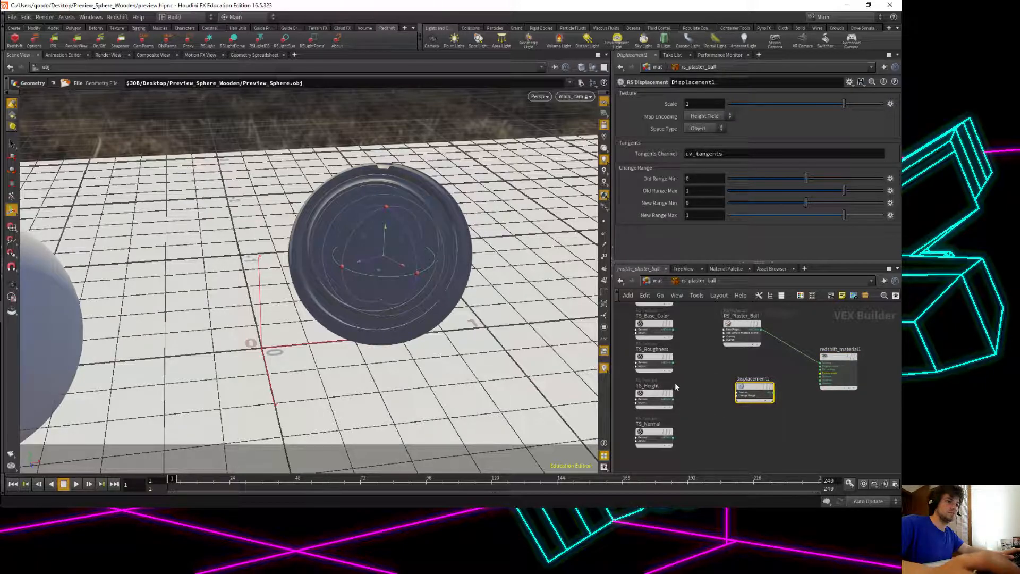
mouse_move(675, 403)
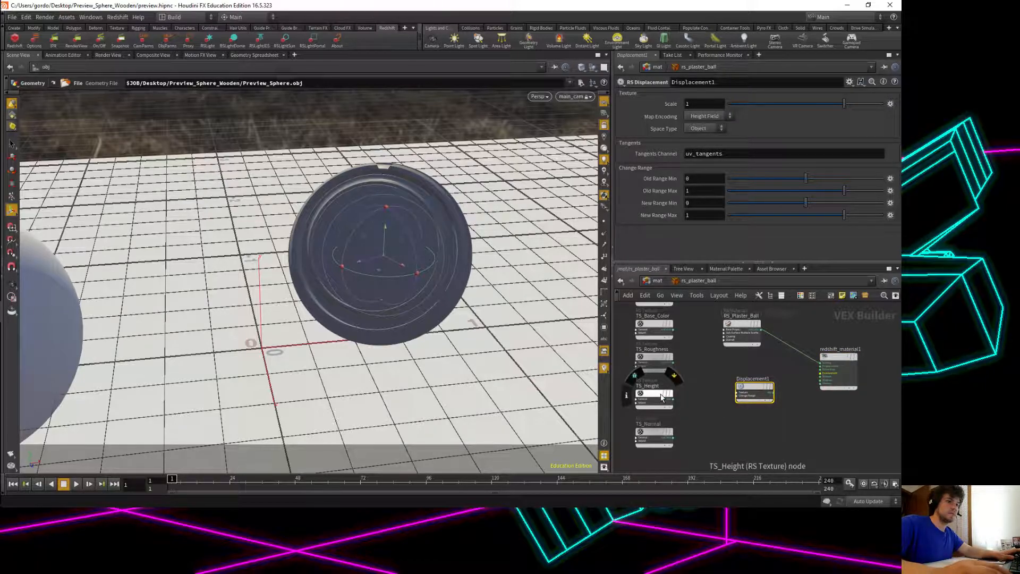
Connect the TS_Height texture's outColor output to the Texture input of the RS Displacement node.
double_click(756, 379)
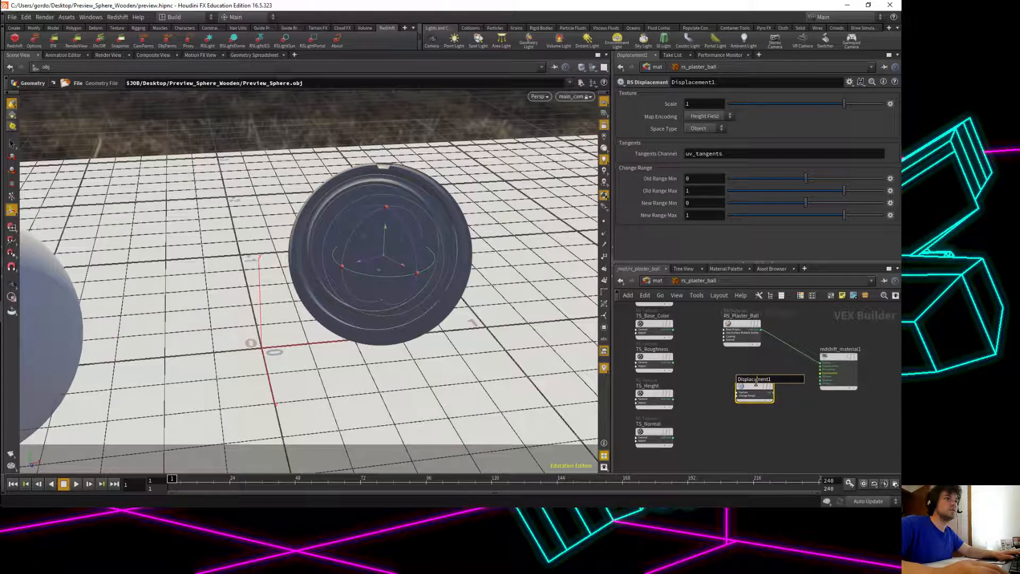
click(668, 400)
drag(673, 399, 736, 392)
click(736, 392)
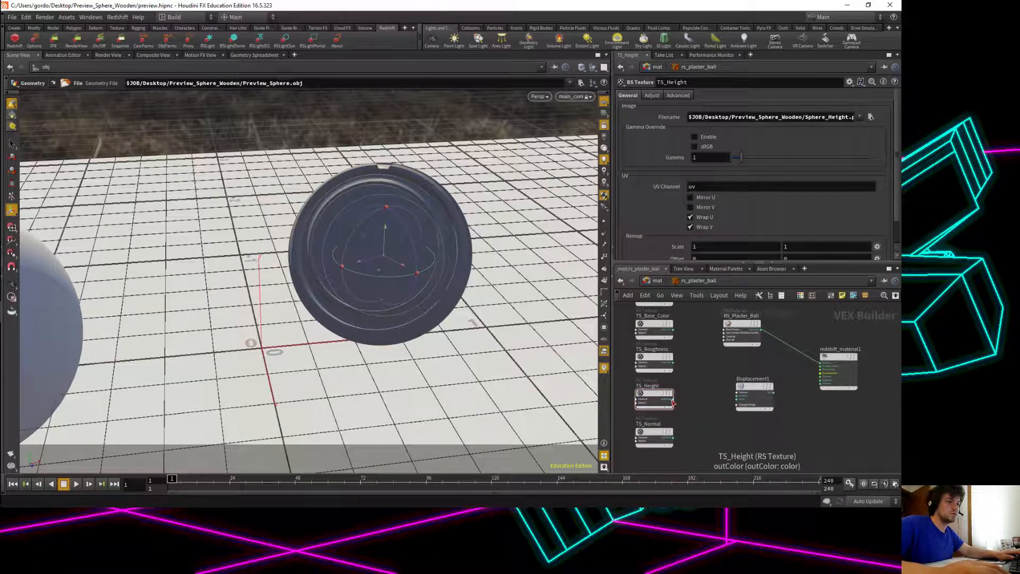
drag(673, 399, 738, 395)
mouse_move(737, 396)
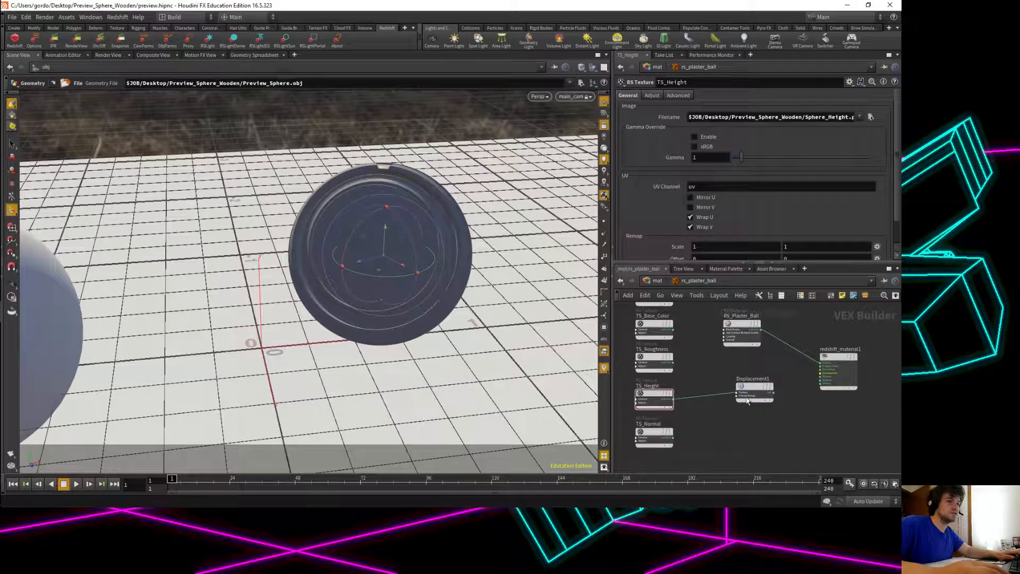
Move the RS Displacement node closer beneath RS_Plaster_Ball and rename it Displacement.
drag(749, 388, 743, 378)
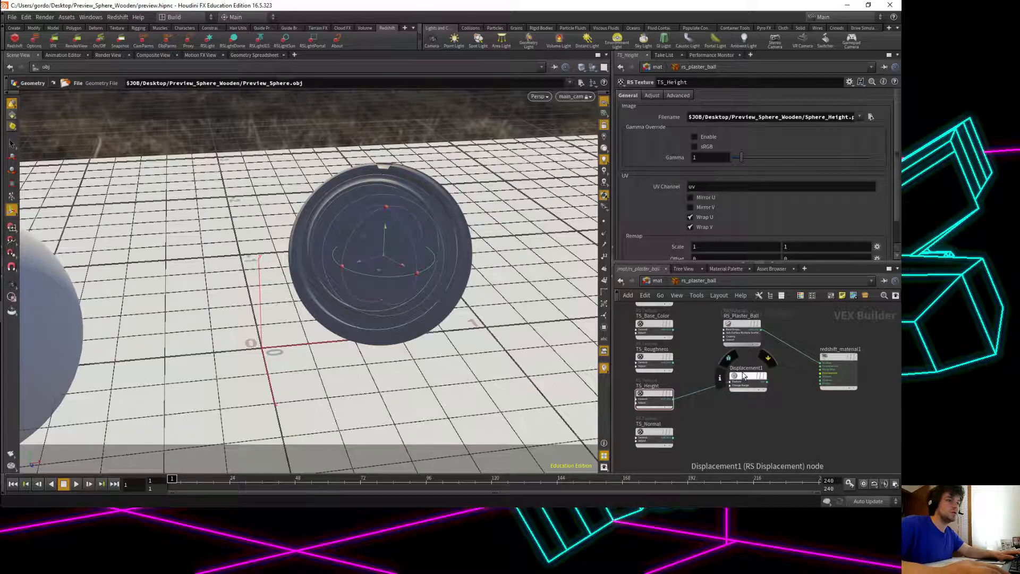
double_click(743, 374)
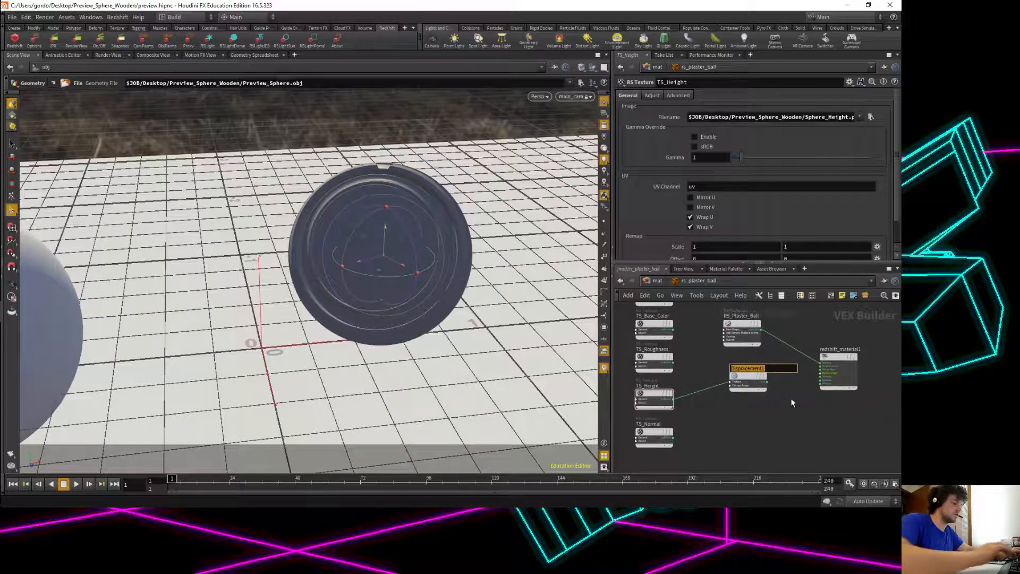
key(Right)
key(BackSpace)
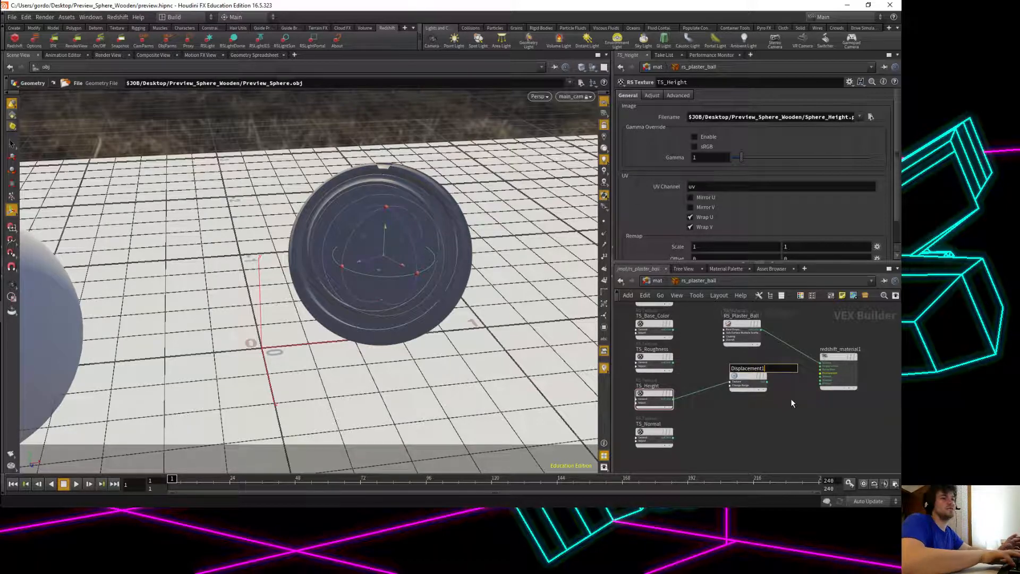
key(Return)
Connect the Displacement node's output to redshift_material1's Displacement input and show the Displacement node's parameters.
scroll(765, 407, up, 1)
middle_drag(765, 407, 709, 434)
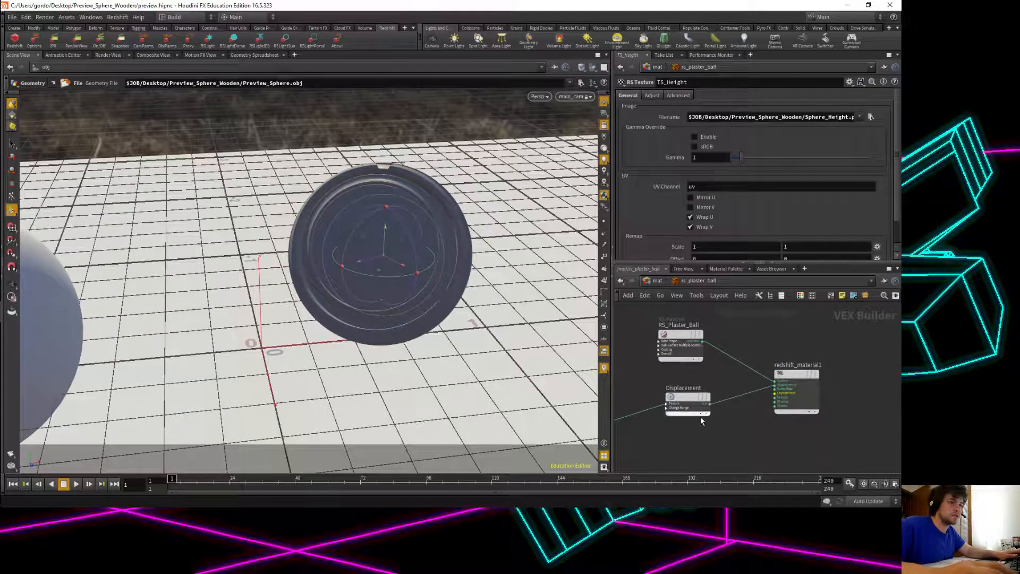
key(h)
drag(740, 417, 735, 408)
middle_drag(674, 416, 684, 387)
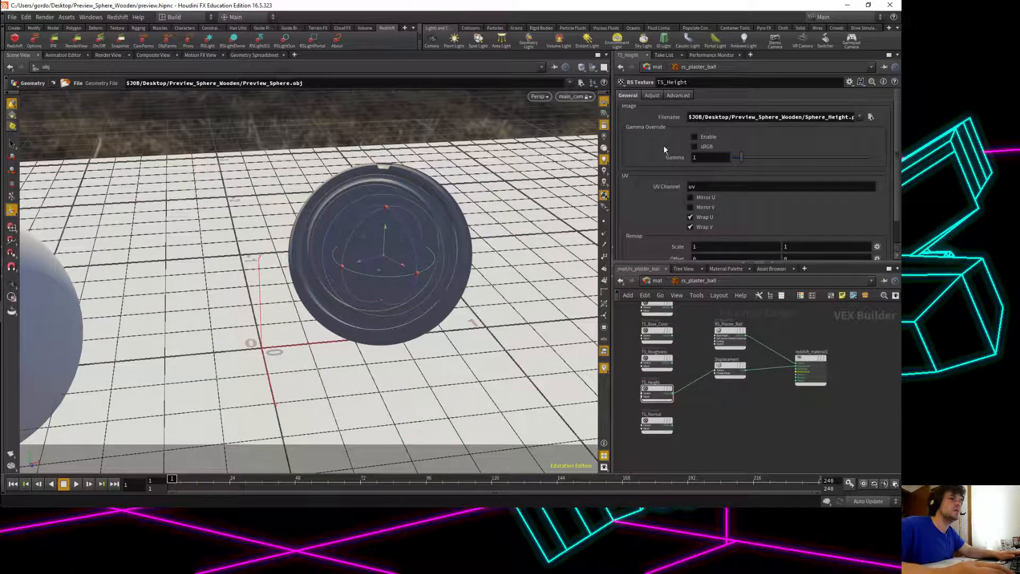
click(732, 370)
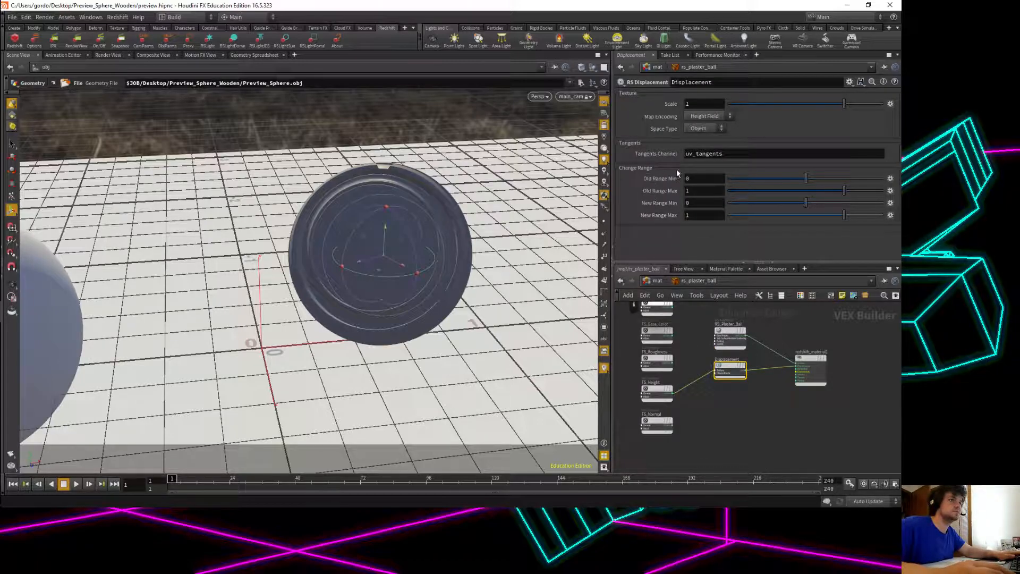
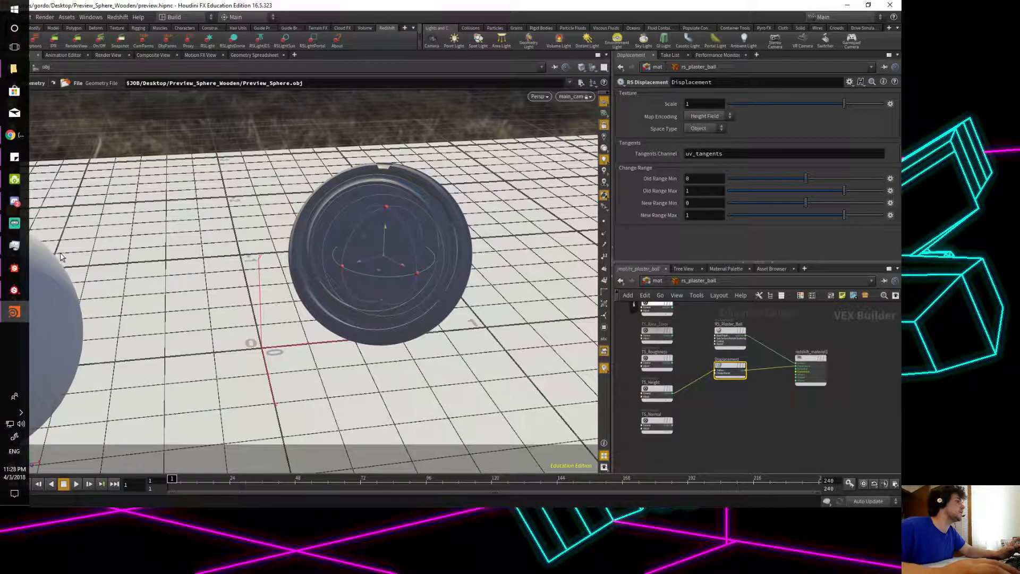
Switch to Substance Painter, examine the surface relief of the painted preview sphere up close, and return to Houdini.
click(8, 291)
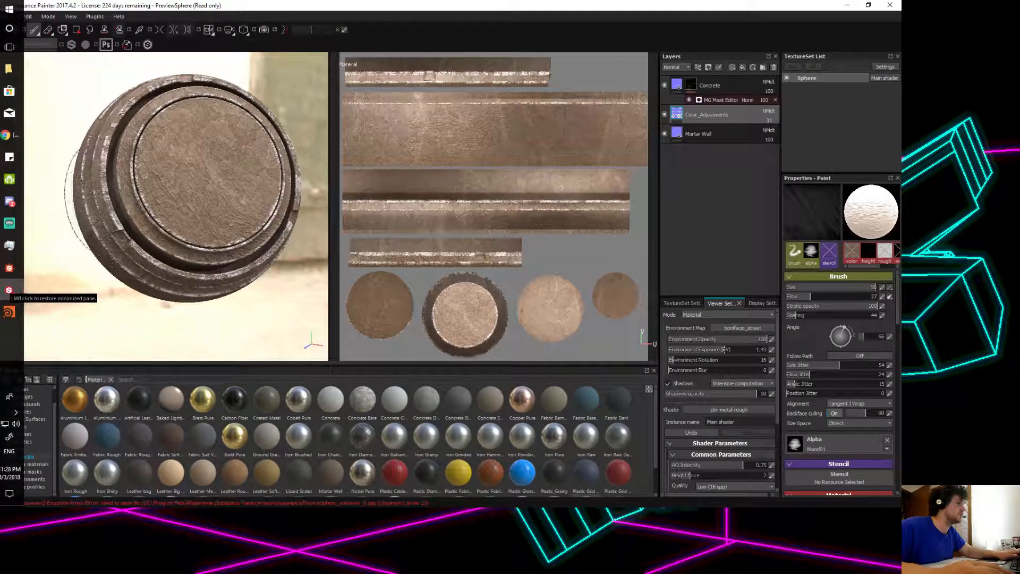
scroll(139, 196, up, 2)
scroll(138, 196, down, 1)
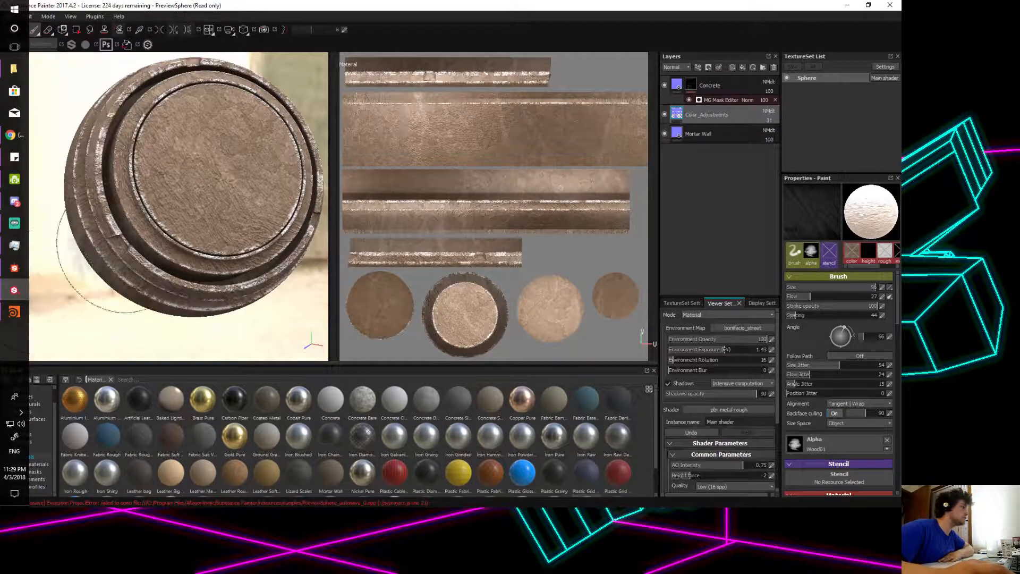
click(10, 311)
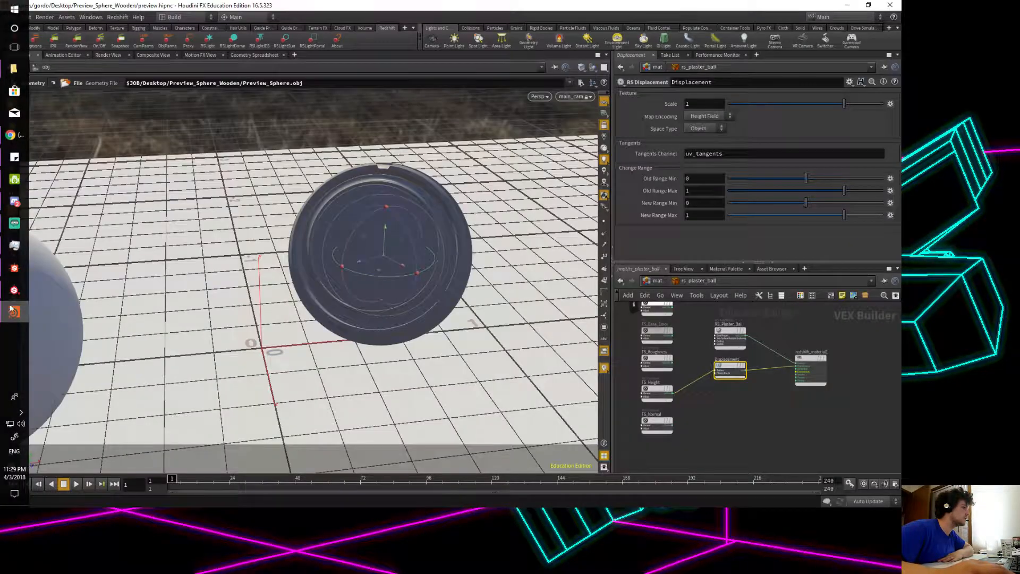
Add an RS Bump Map node below the Displacement node.
drag(818, 371, 799, 376)
scroll(770, 404, up, 3)
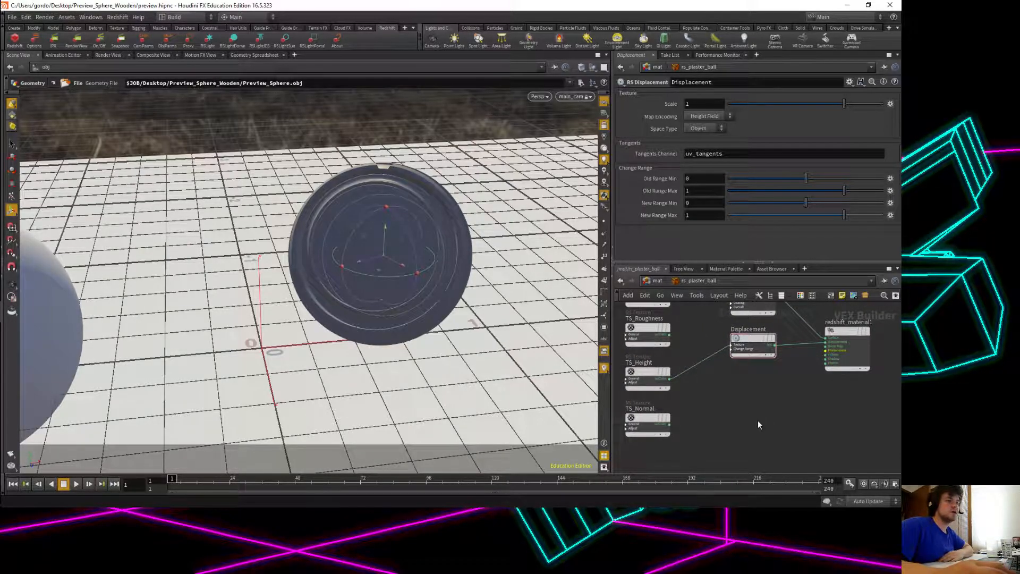
key(Tab)
text(bump)
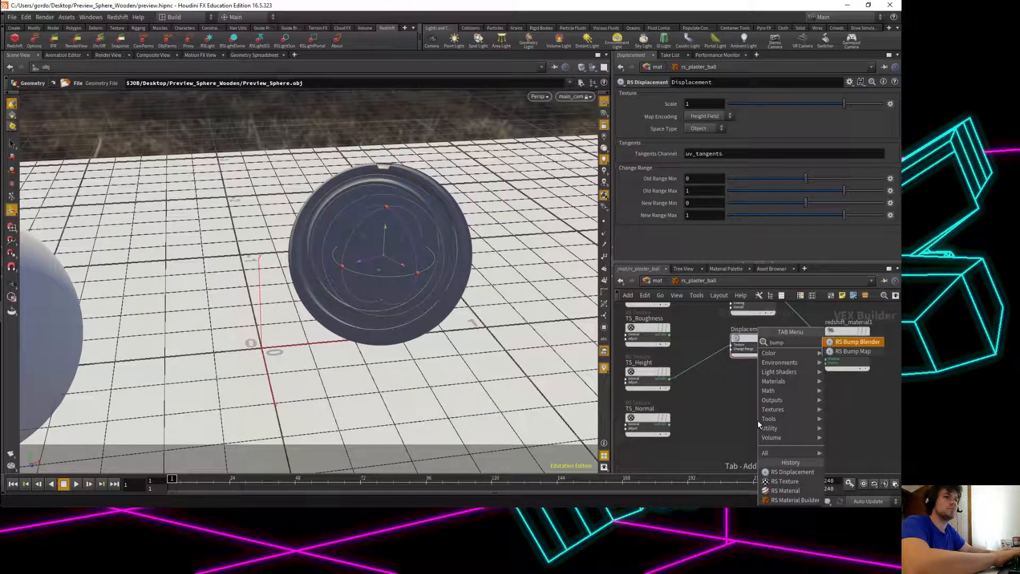
key(Down)
key(Return)
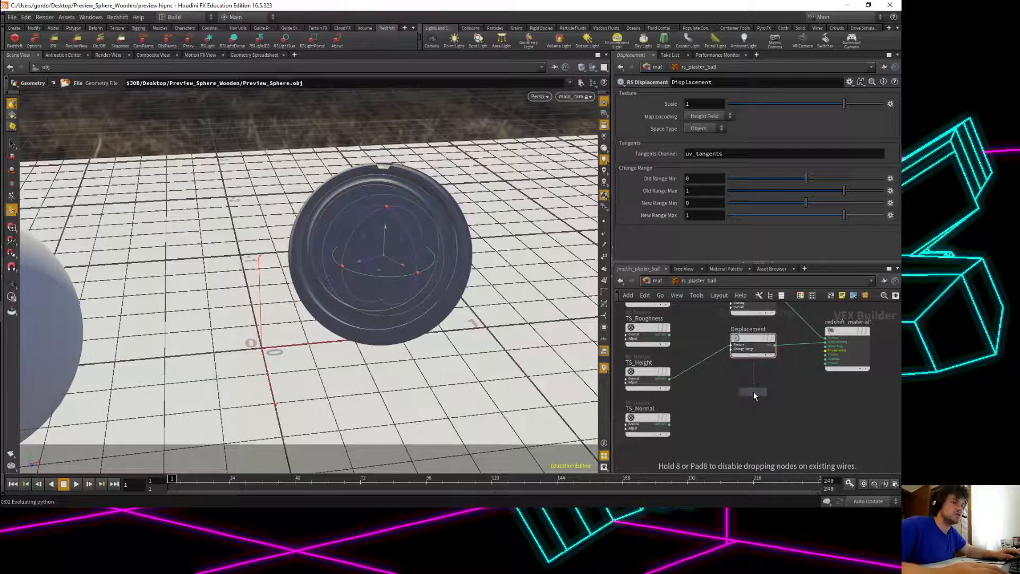
click(753, 391)
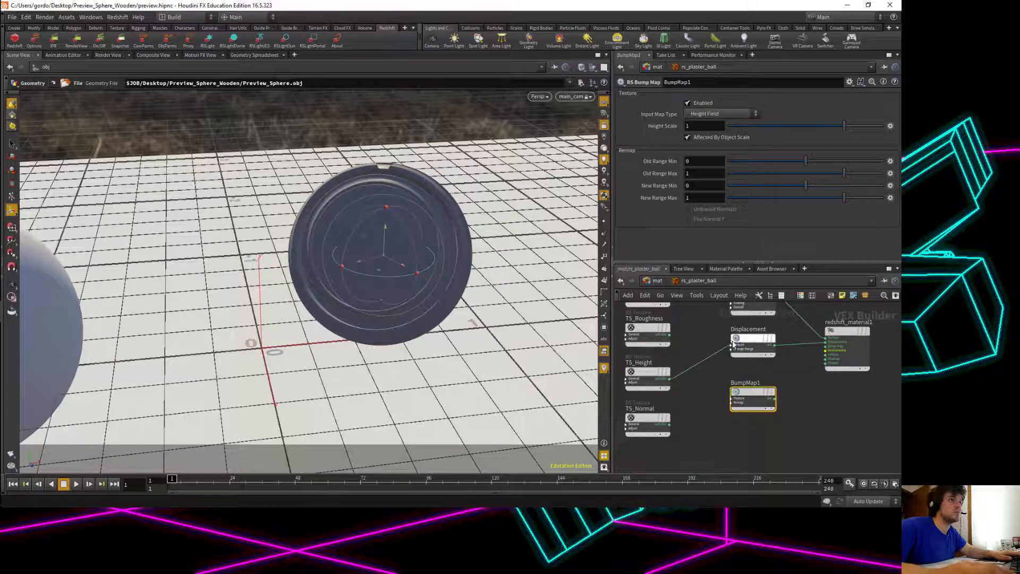
Connect TS_Normal to the BumpMap1 node's Texture input and BumpMap1's output to redshift_material1's Bump Map input.
drag(669, 424, 700, 419)
click(735, 401)
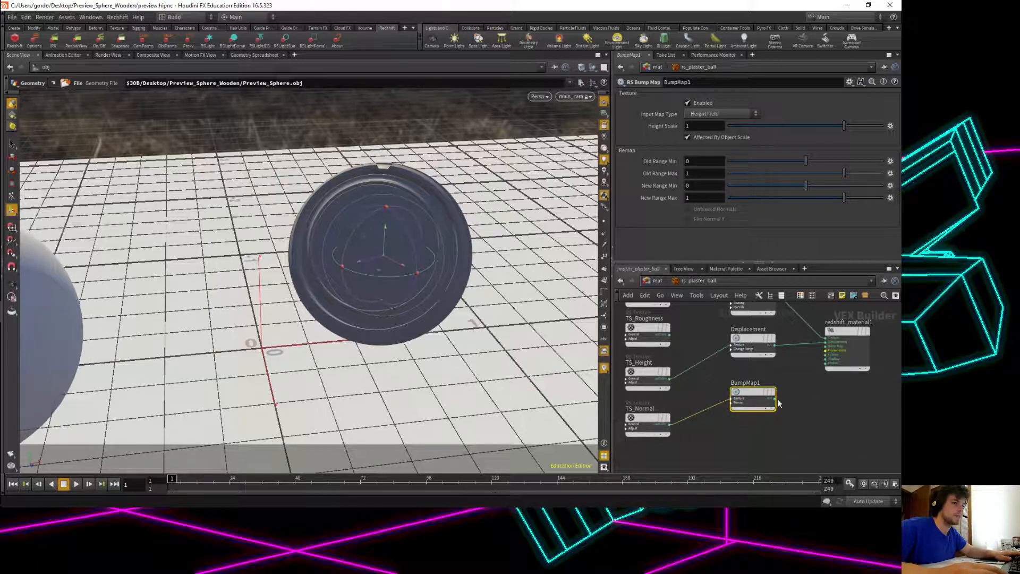
drag(775, 397, 817, 357)
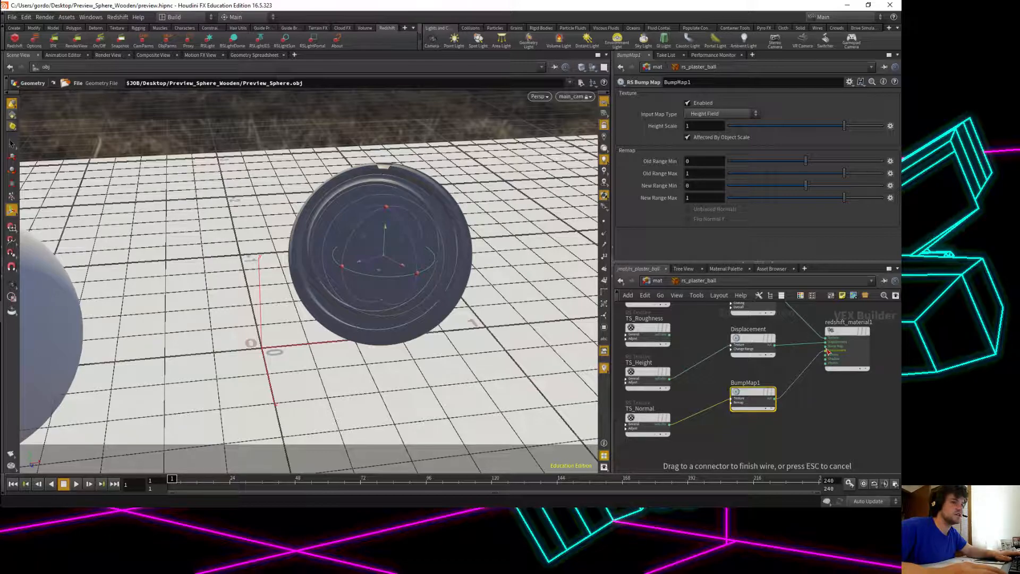
click(828, 350)
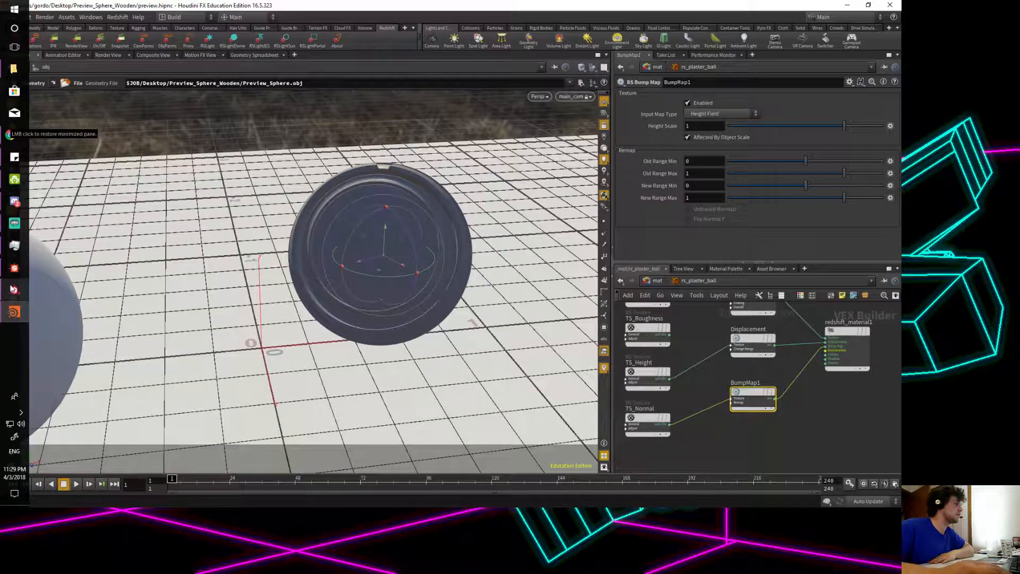
Look at the textured sphere in Substance Painter again and switch back to Houdini.
click(12, 289)
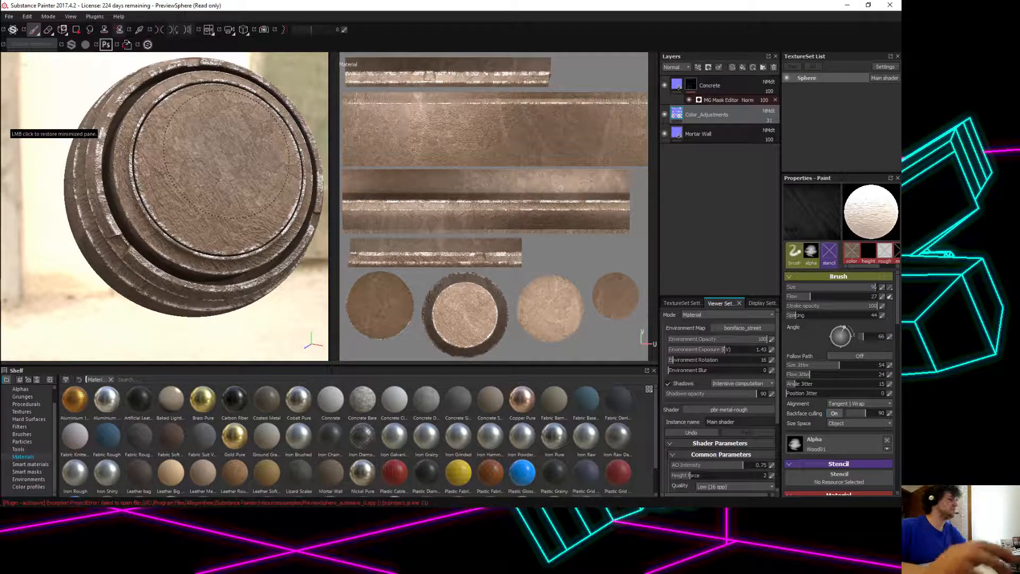
mouse_move(4, 133)
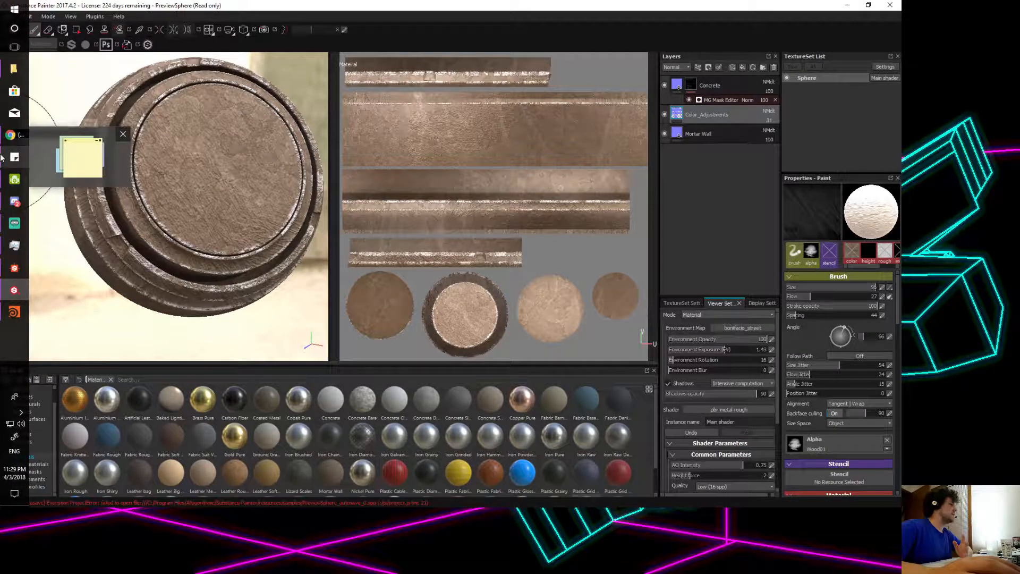
click(15, 312)
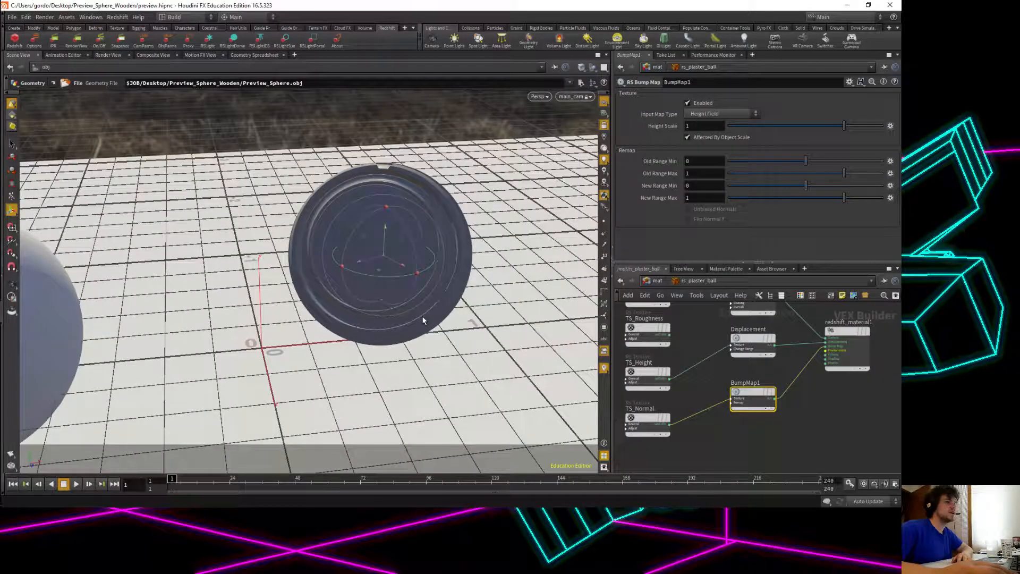
Offset TS_Roughness, TS_Height and TS_Normal from the other textures and connect TS_Roughness to RS_Plaster_Ball's diffuse_roughness input.
middle_drag(772, 342, 793, 397)
scroll(793, 398, down, 1)
drag(654, 318, 759, 361)
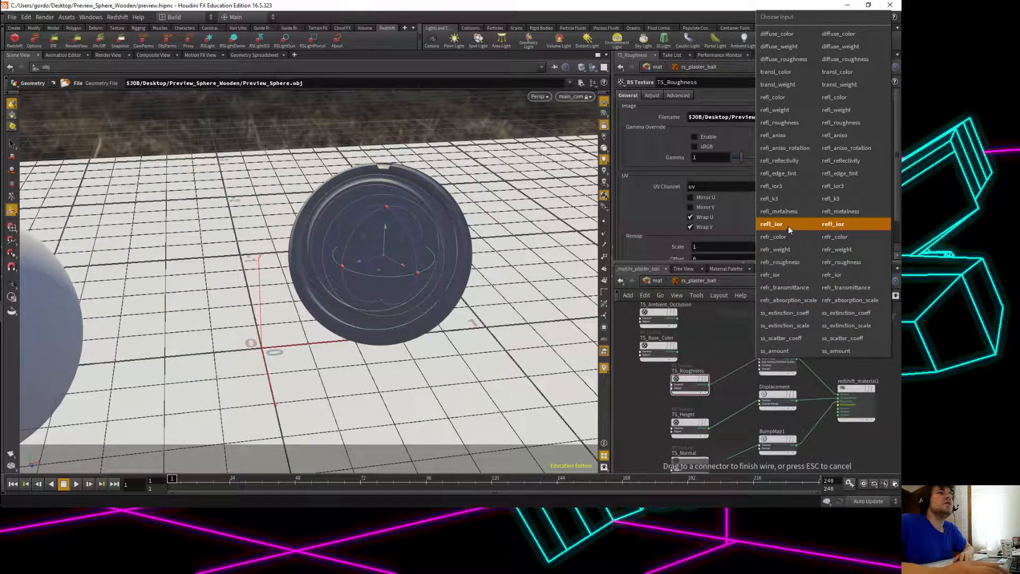
click(805, 59)
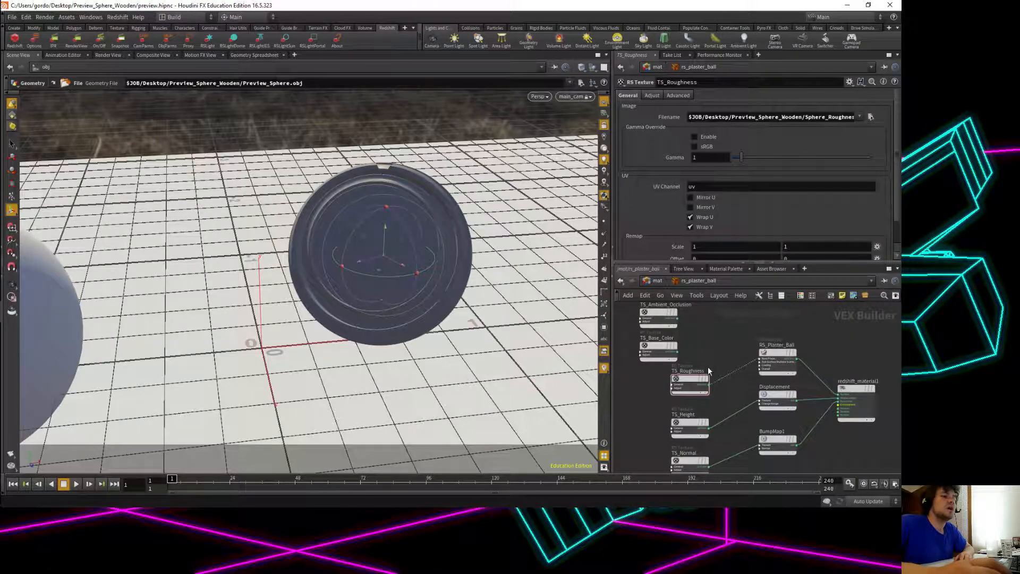
Connect the TS_Roughness output to the refl_roughness input of RS_Plaster_Ball as well.
scroll(708, 366, up, 1)
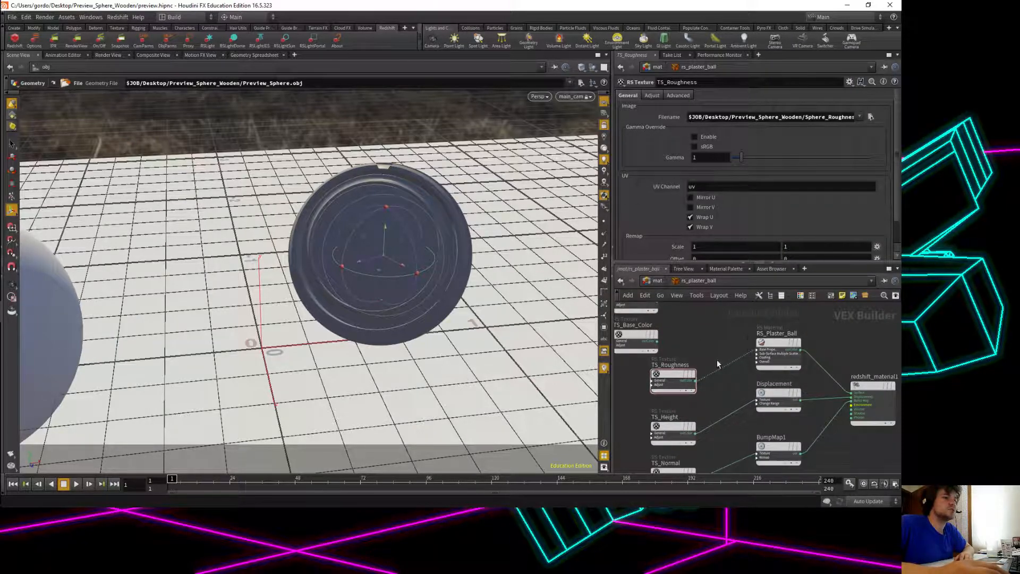
drag(696, 381, 770, 349)
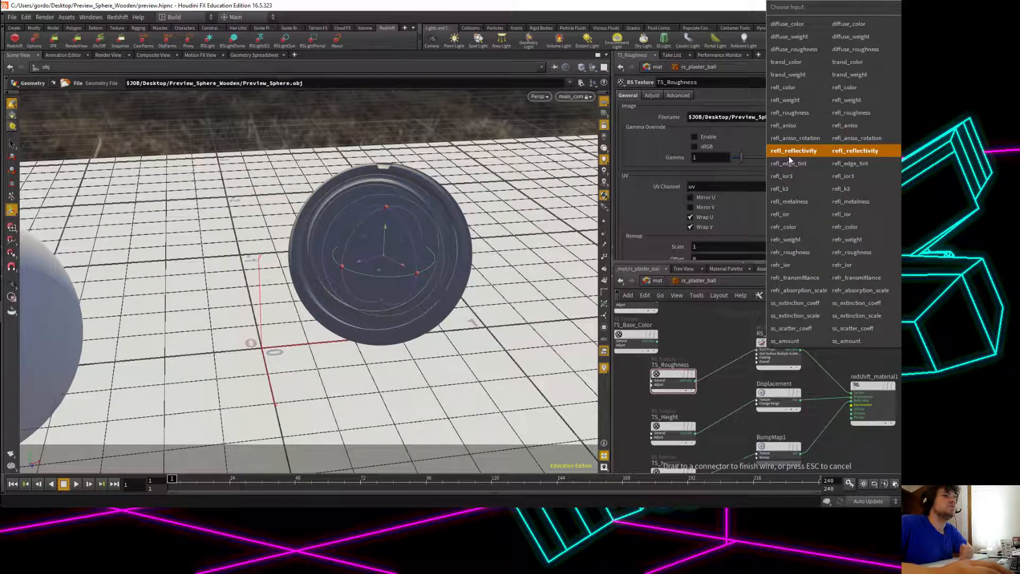
click(793, 112)
Set the reflection weight of the RS_Plaster_Ball material to 1.
click(771, 347)
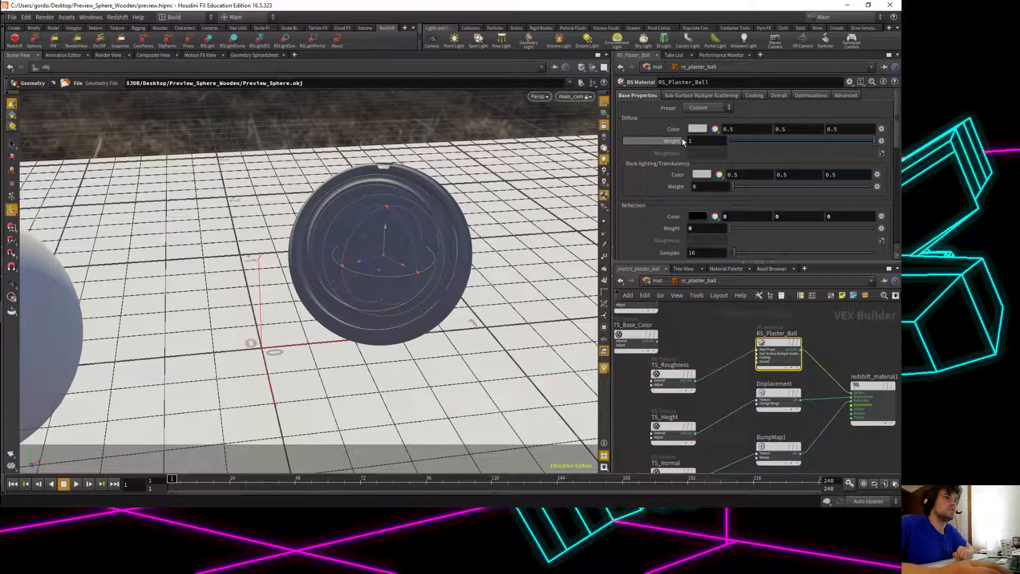
scroll(688, 174, down, 4)
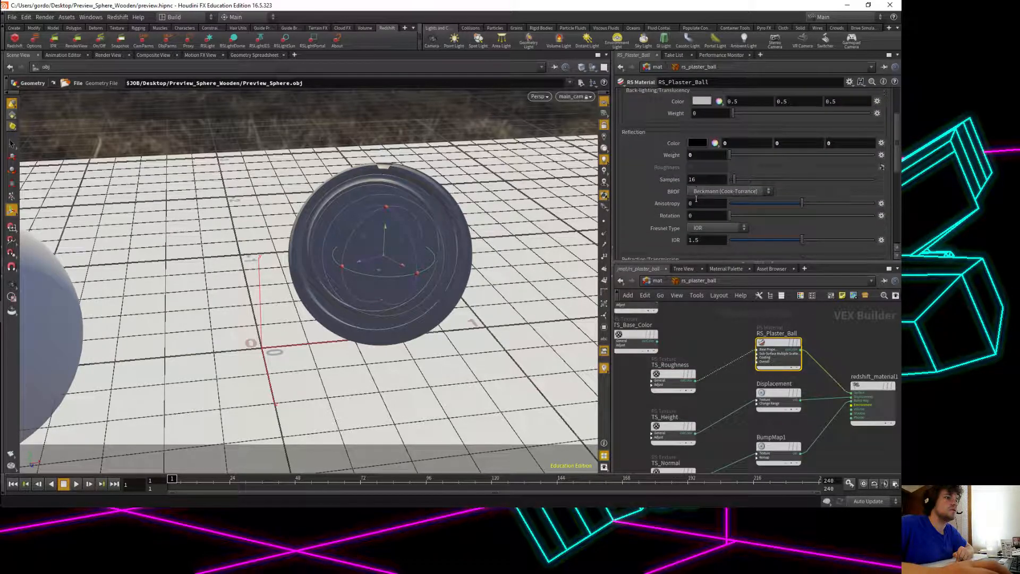
scroll(697, 199, down, 6)
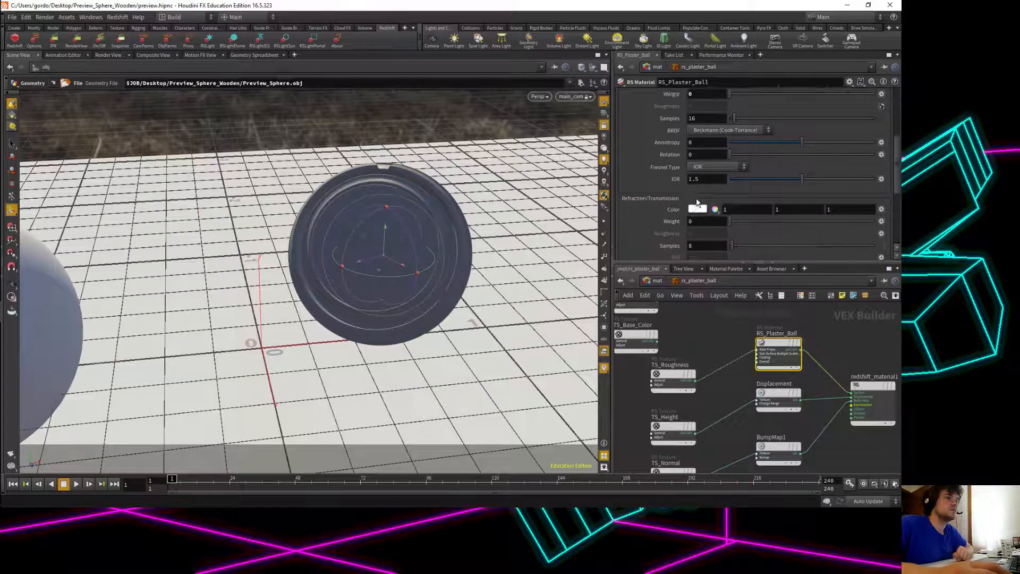
scroll(698, 205, up, 5)
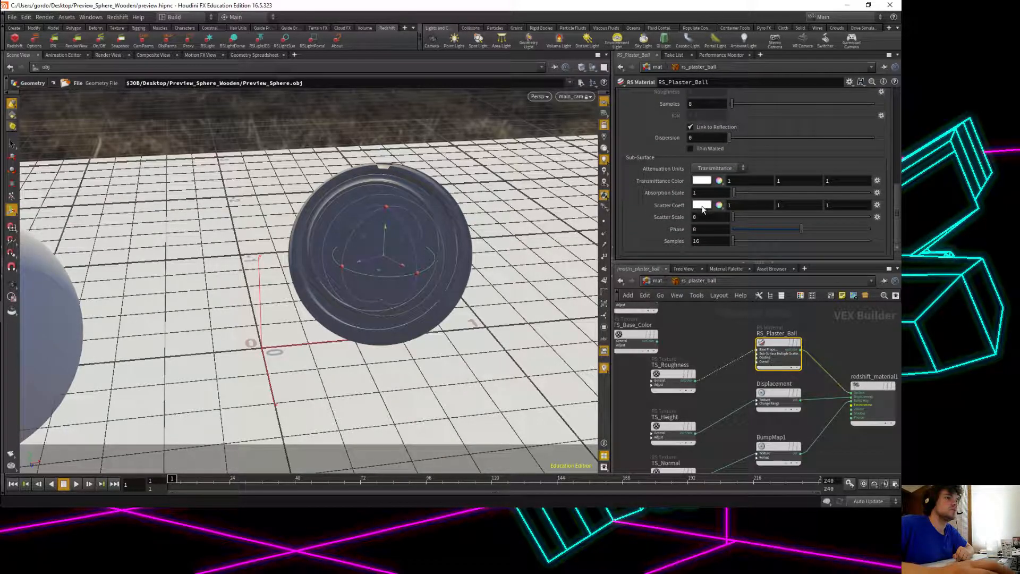
scroll(701, 205, up, 4)
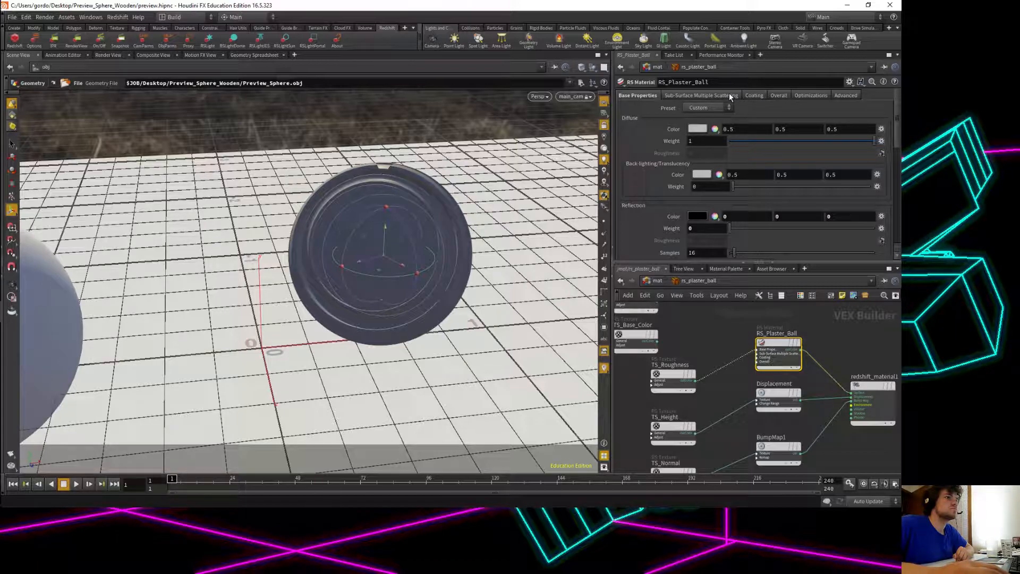
scroll(716, 180, down, 3)
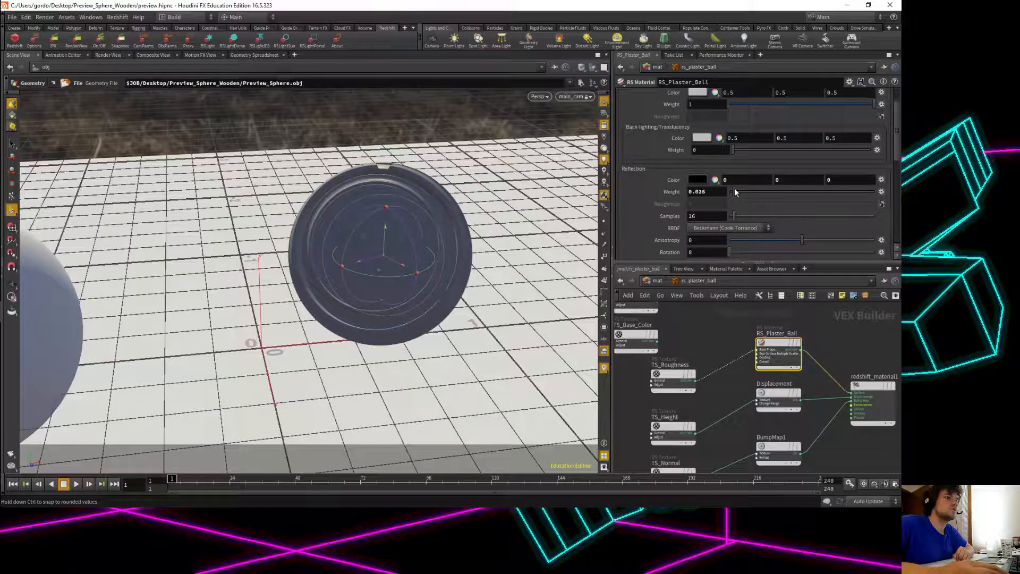
drag(742, 190, 657, 190)
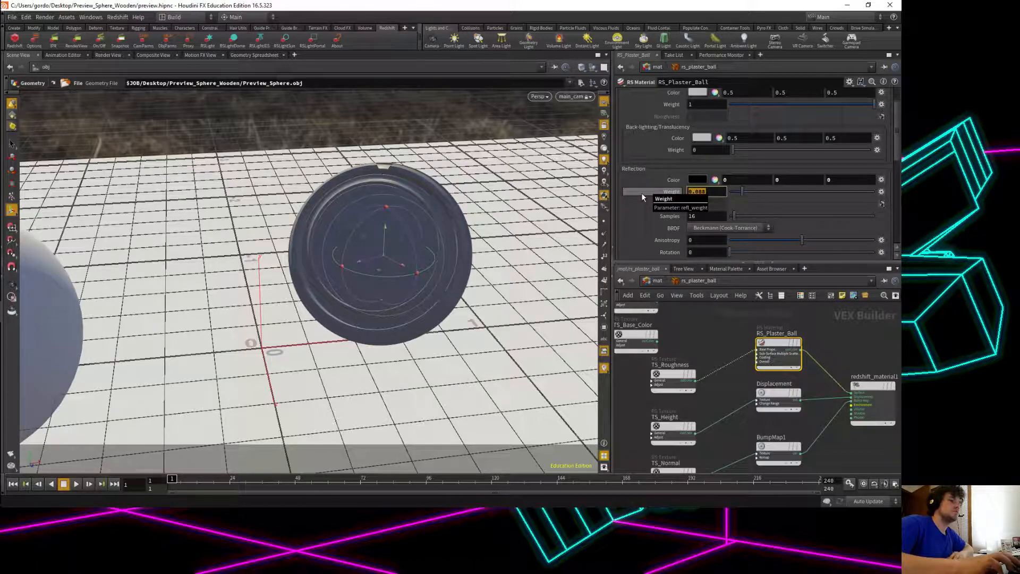
text(1)
key(Return)
Connect the TS_Roughness output to RS_Plaster_Ball's refl_color input.
scroll(731, 344, up, 1)
scroll(731, 344, down, 1)
middle_drag(729, 347, 758, 361)
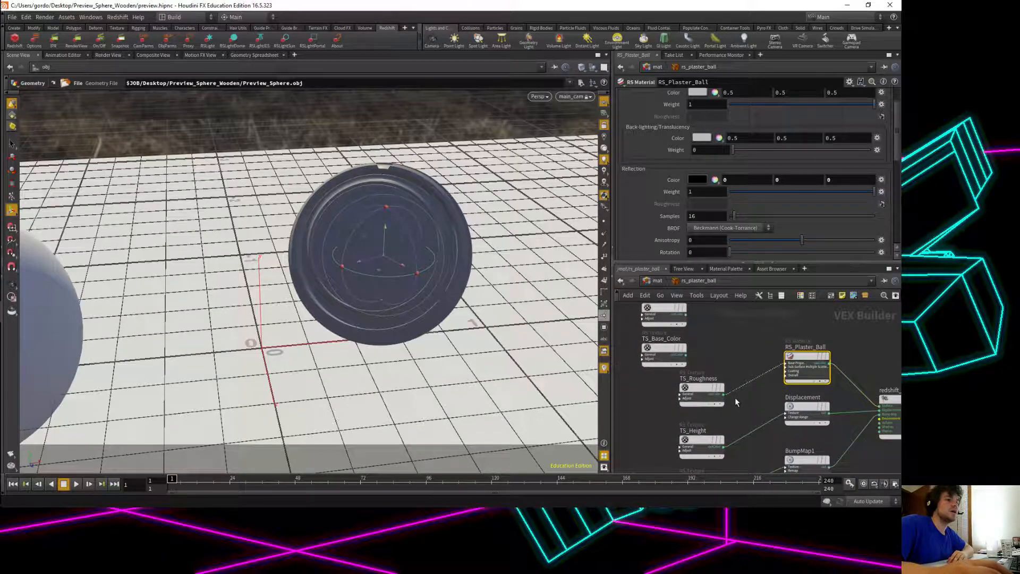
drag(723, 397, 785, 369)
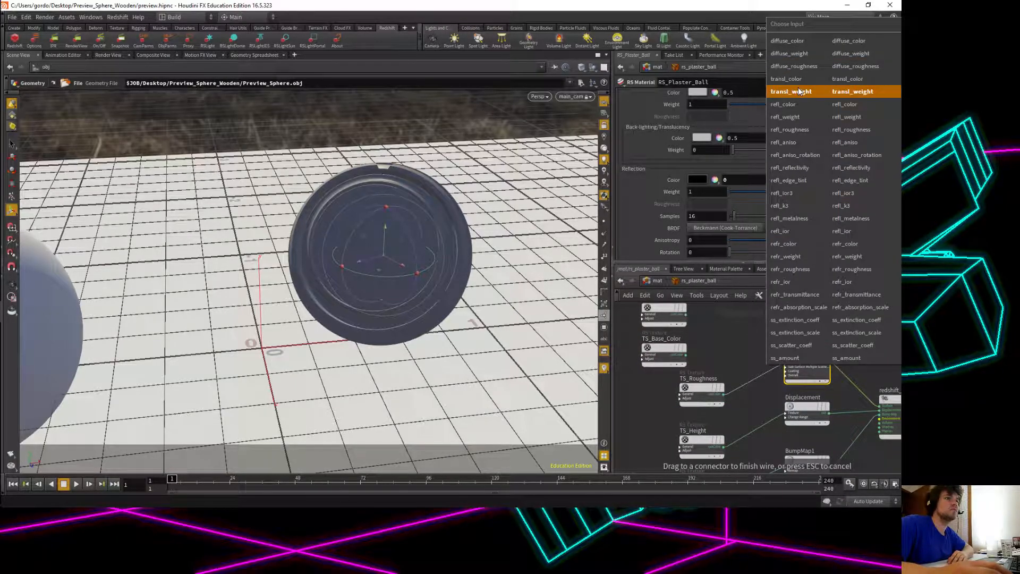
click(796, 109)
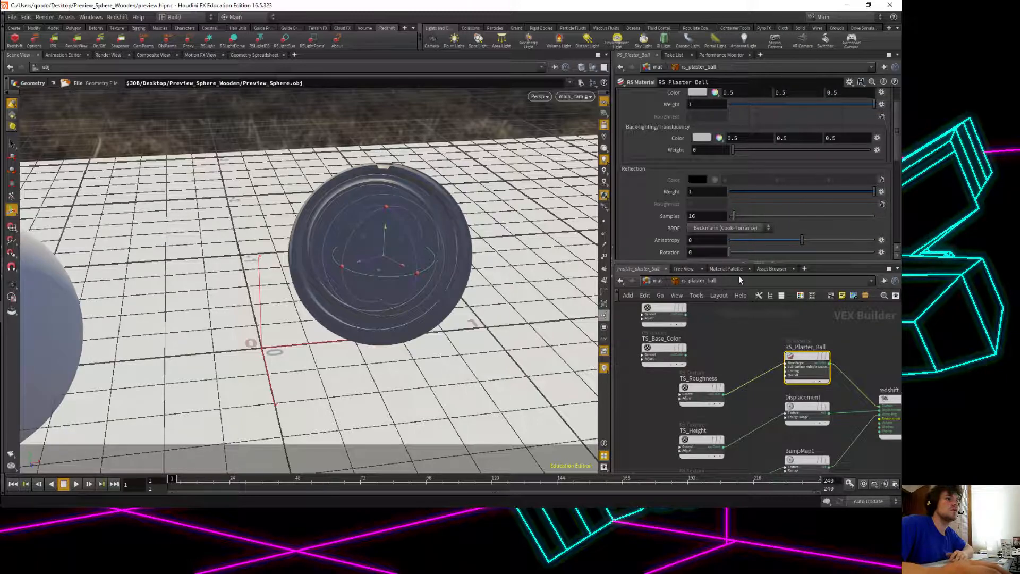
scroll(759, 206, down, 5)
scroll(763, 215, down, 4)
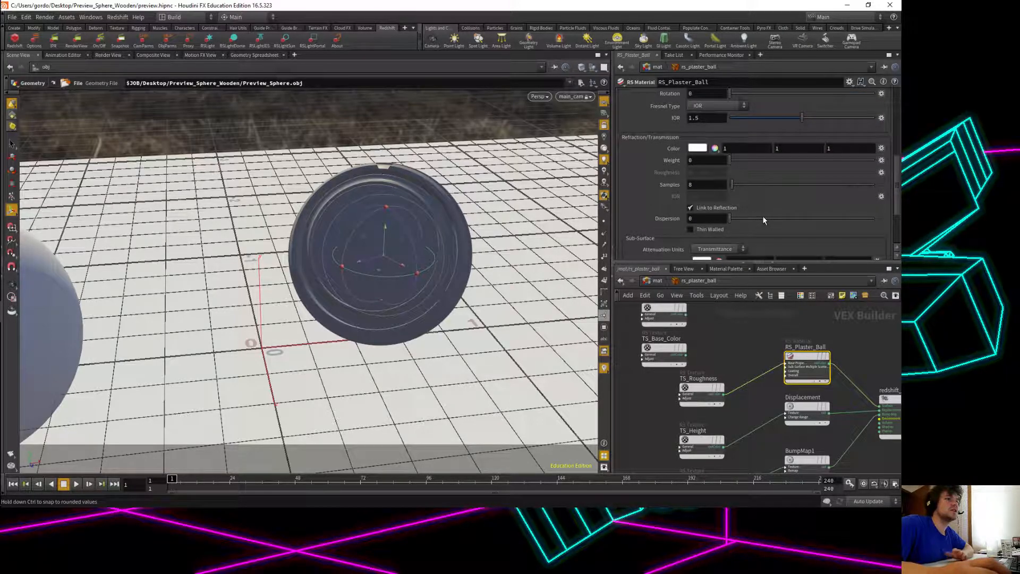
scroll(741, 346, down, 3)
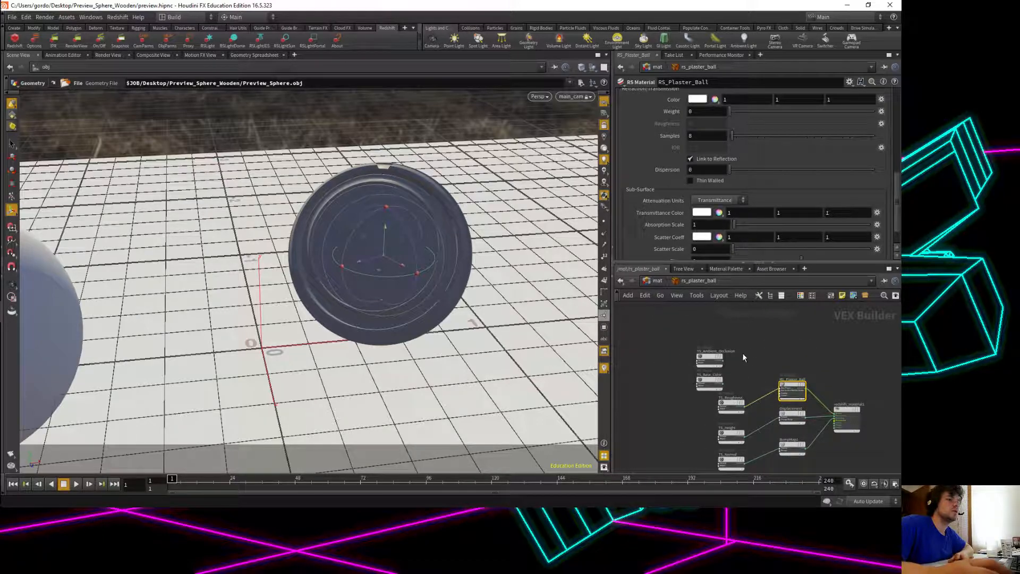
Add an RS Color Abs node beside the texture nodes in the rs_plaster_ball network.
middle_drag(650, 421, 647, 385)
drag(691, 351, 704, 342)
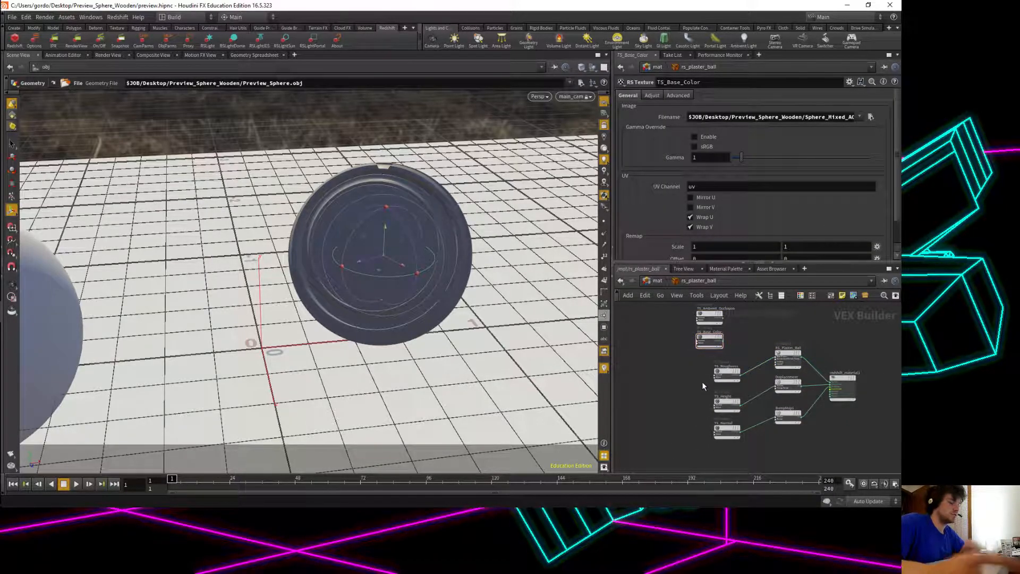
key(Tab)
text(rs colo)
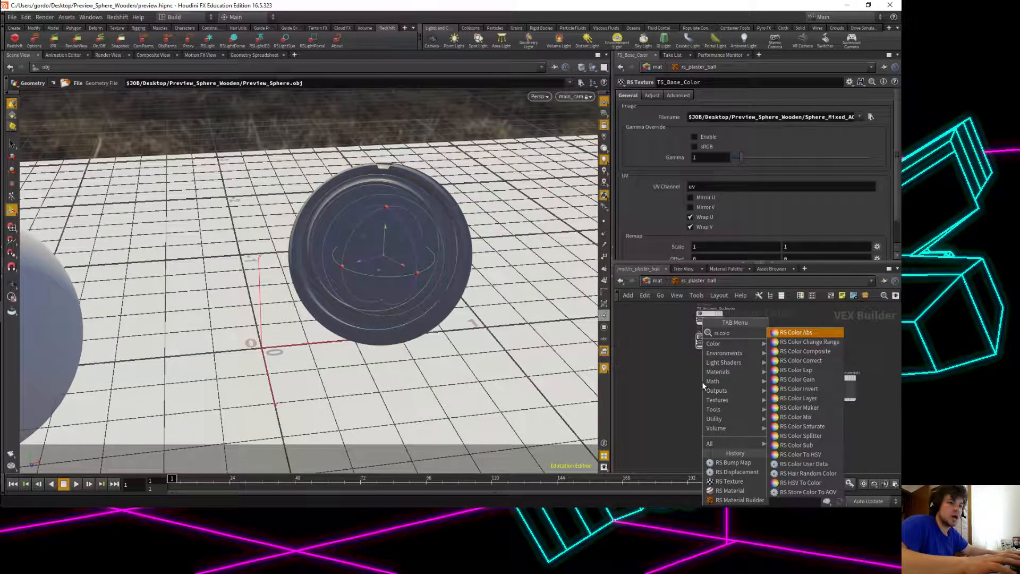
key(Return)
click(693, 360)
Connect the RS Color Abs output to the refl_metalness input of RS_Plaster_Ball and reposition the node closer to the textures.
scroll(675, 364, up, 5)
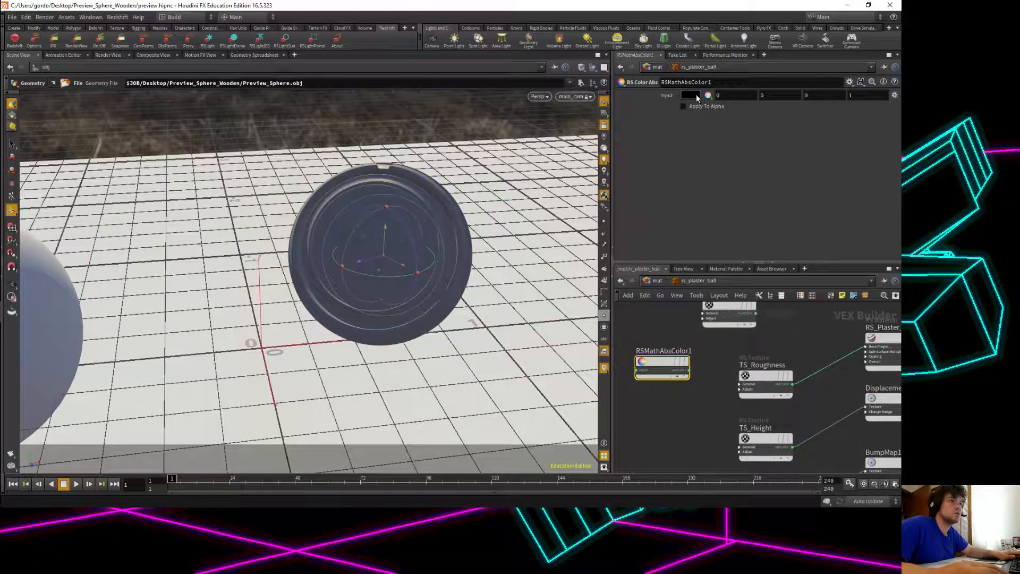
middle_drag(722, 366, 690, 397)
click(657, 400)
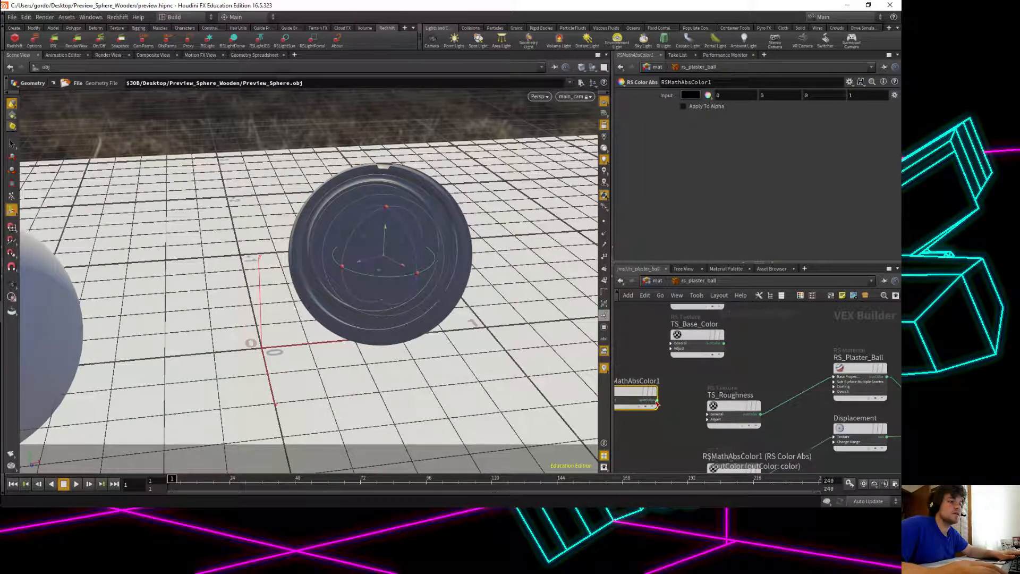
click(858, 379)
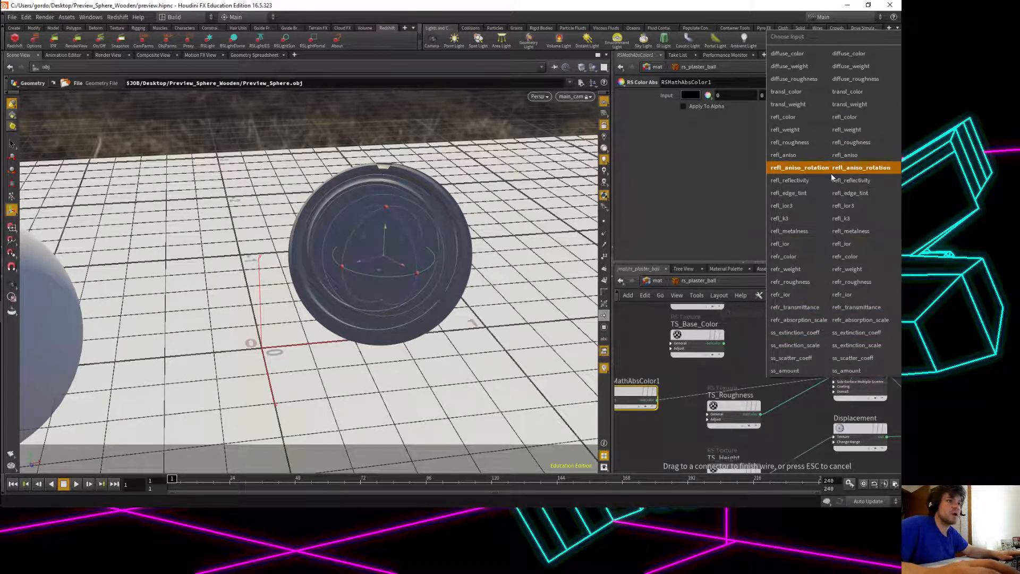
click(792, 235)
drag(635, 394, 656, 366)
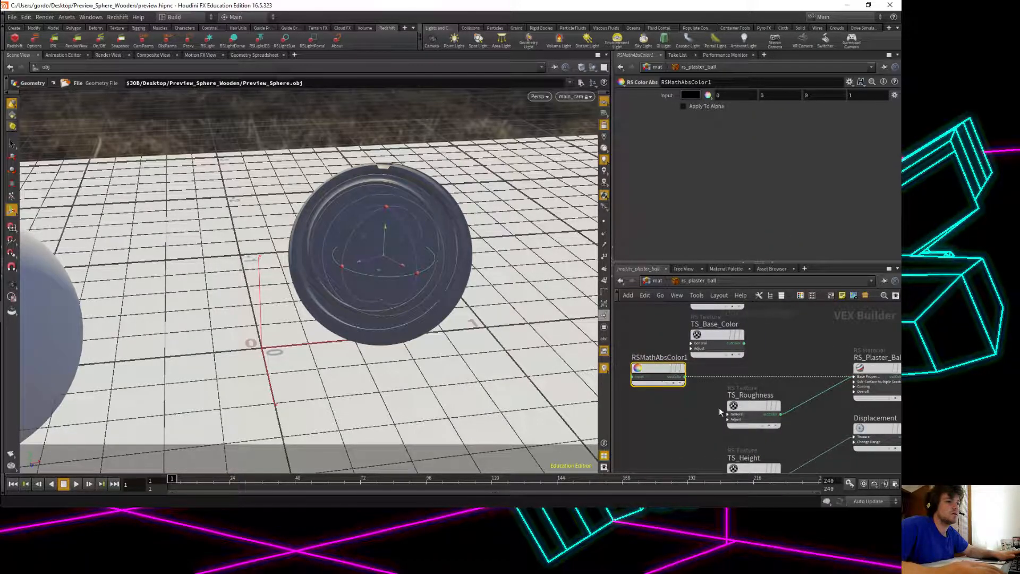
scroll(716, 403, down, 2)
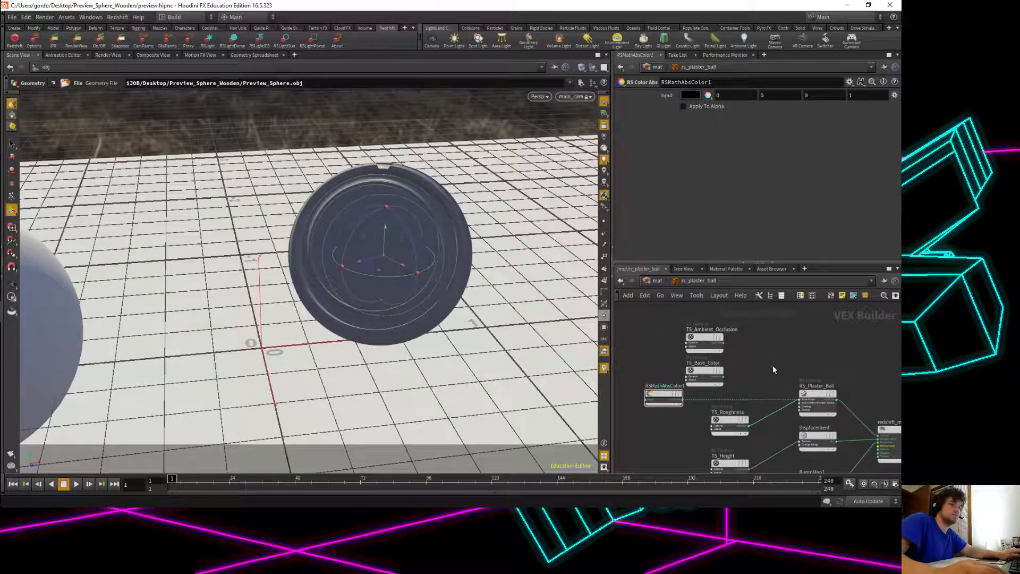
key(Tab)
text(rs mul)
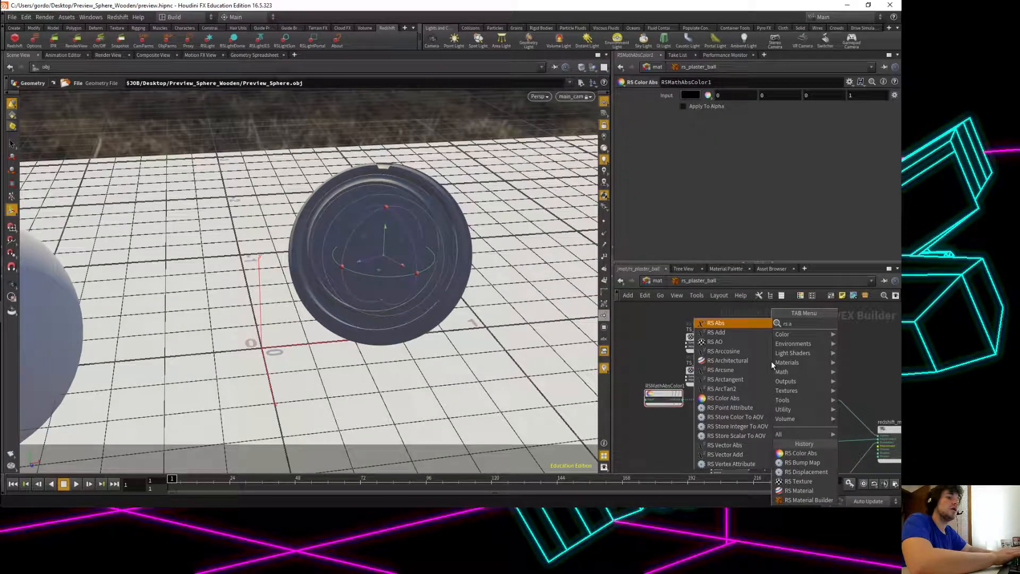
key(Return)
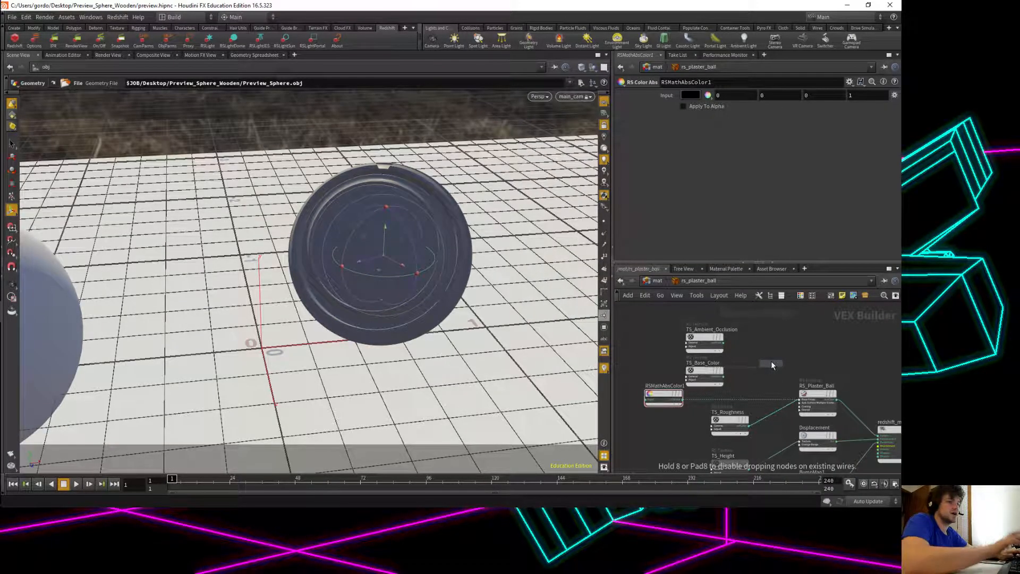
click(771, 364)
scroll(771, 364, up, 2)
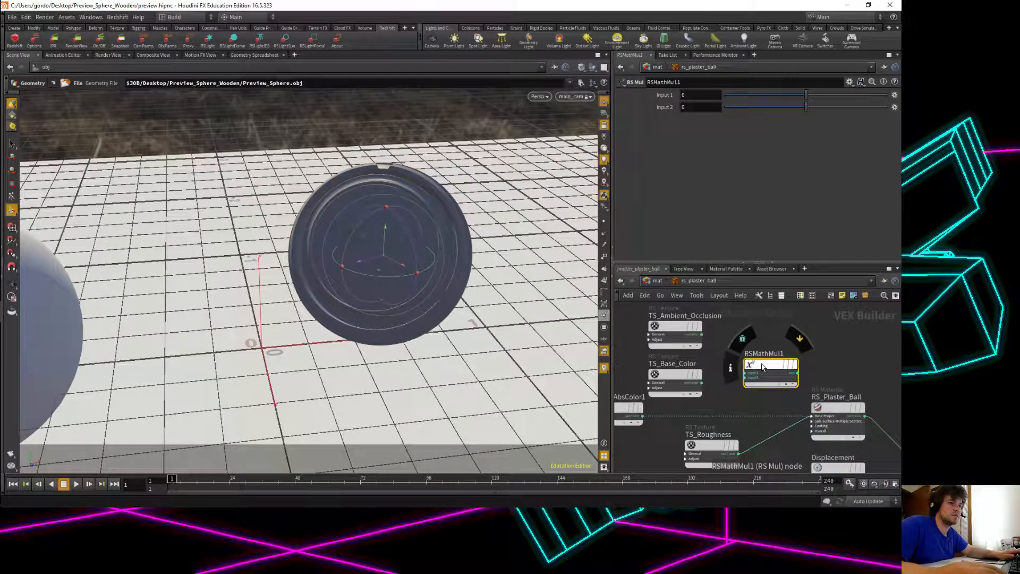
key(Delete)
Add an RS Vector Mul node between the TS_Base_Color texture and the RS_Plaster_Ball material.
key(Tab)
text(rs vec)
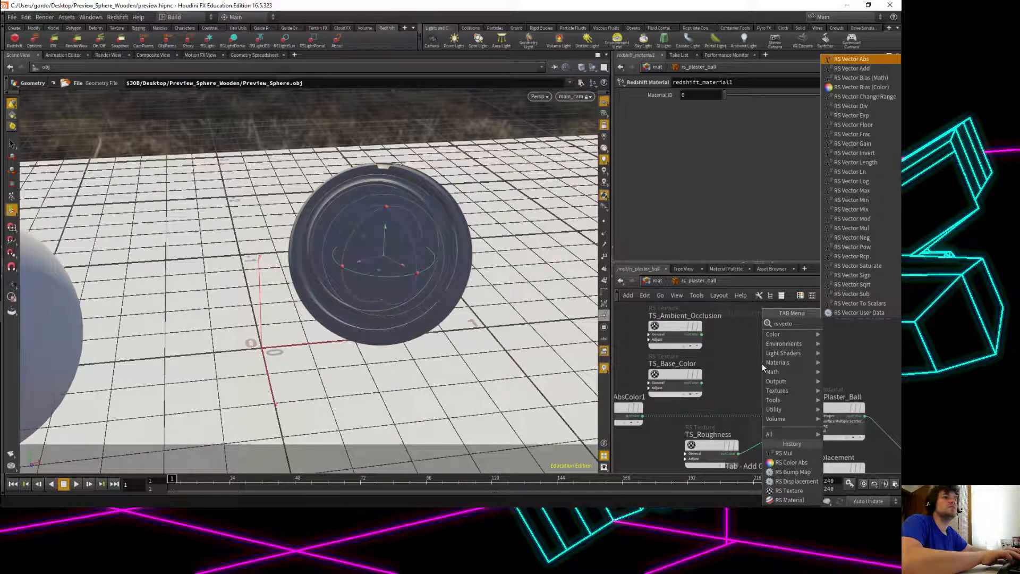
key(Down)
key(Down)
key(Down)
key(Down)
key(Down)
key(Down)
key(Down)
key(Down)
key(Down)
key(Down)
key(Down)
key(Down)
key(Down)
key(Down)
key(Down)
key(Down)
key(Down)
key(Down)
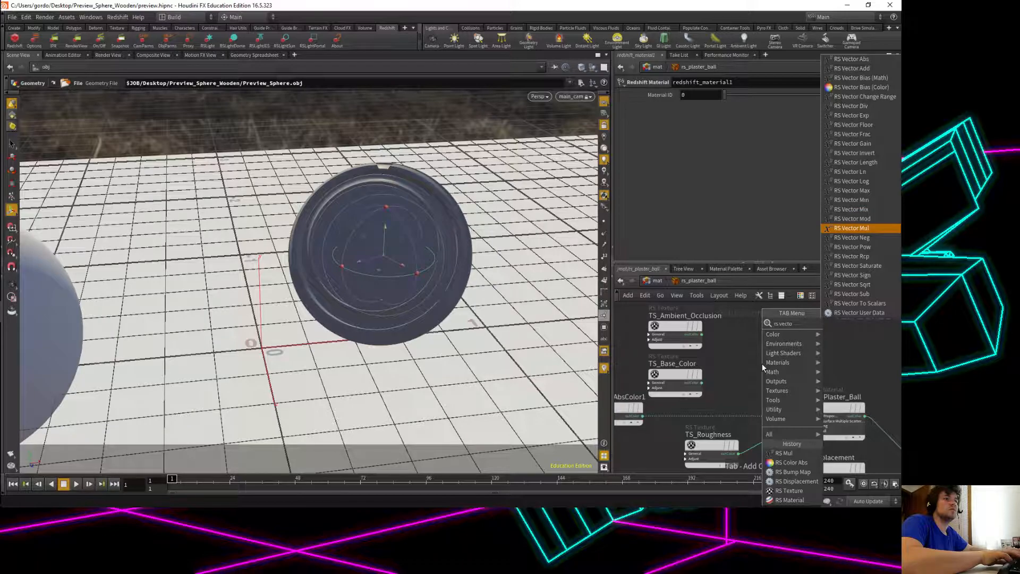
key(Return)
click(762, 363)
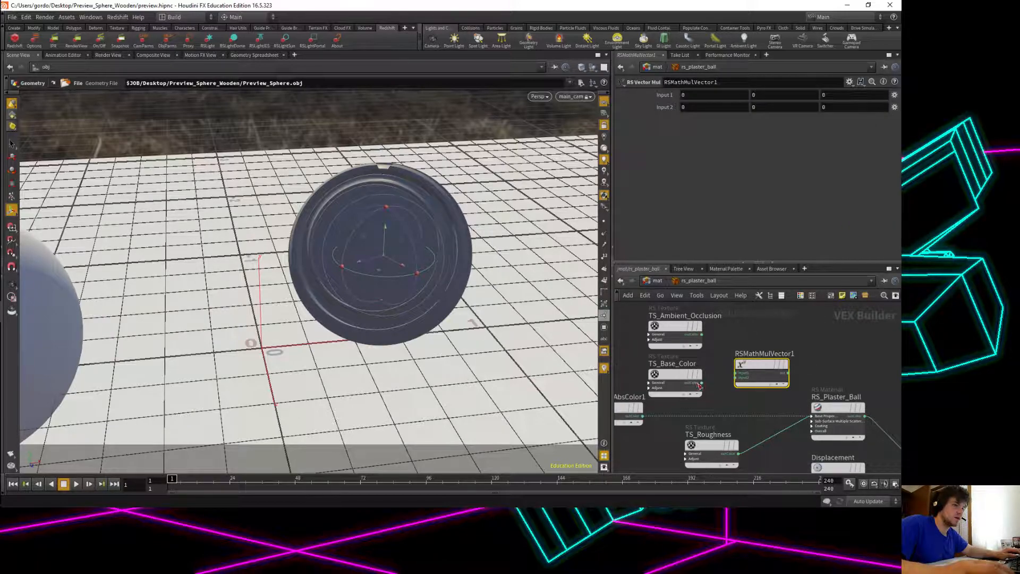
Connect TS_Ambient_Occlusion to the vector multiply node's first input and TS_Base_Color to its second input.
click(703, 328)
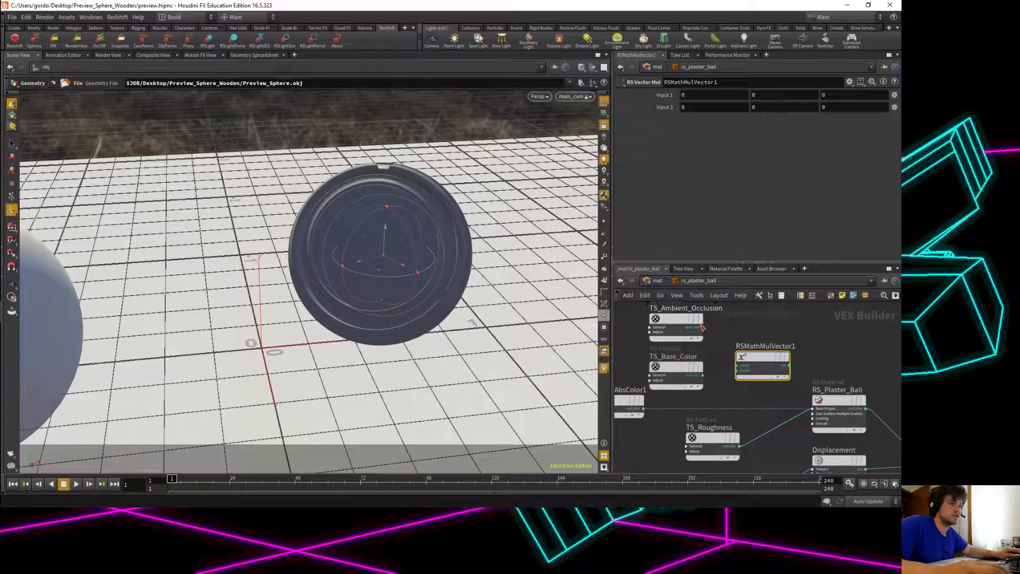
click(737, 366)
click(703, 375)
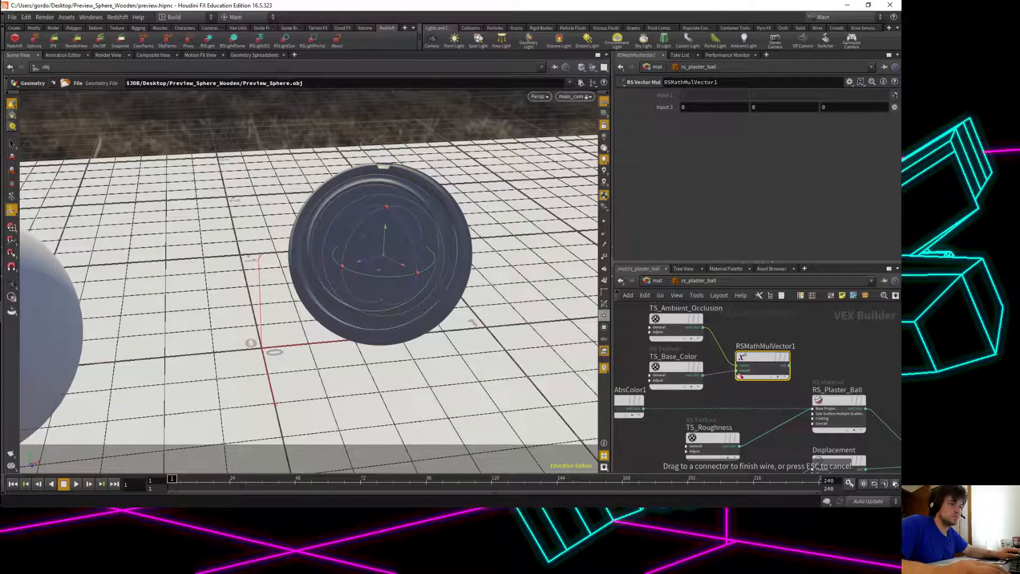
click(739, 371)
Connect the vector multiply output to the diffuse_color input of RS_Plaster_Ball.
scroll(790, 390, down, 1)
middle_drag(789, 391, 713, 361)
click(710, 352)
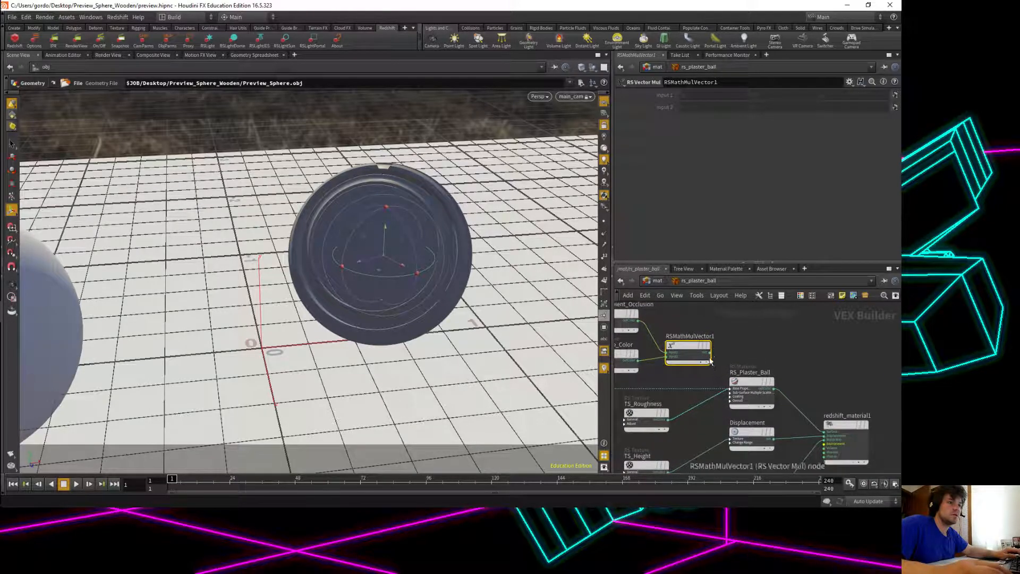
click(734, 388)
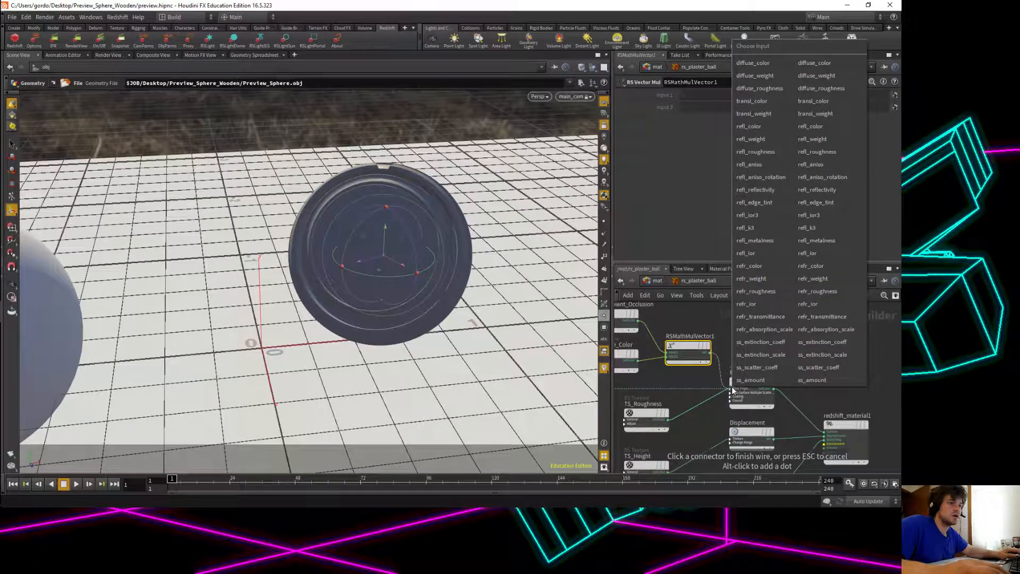
click(778, 65)
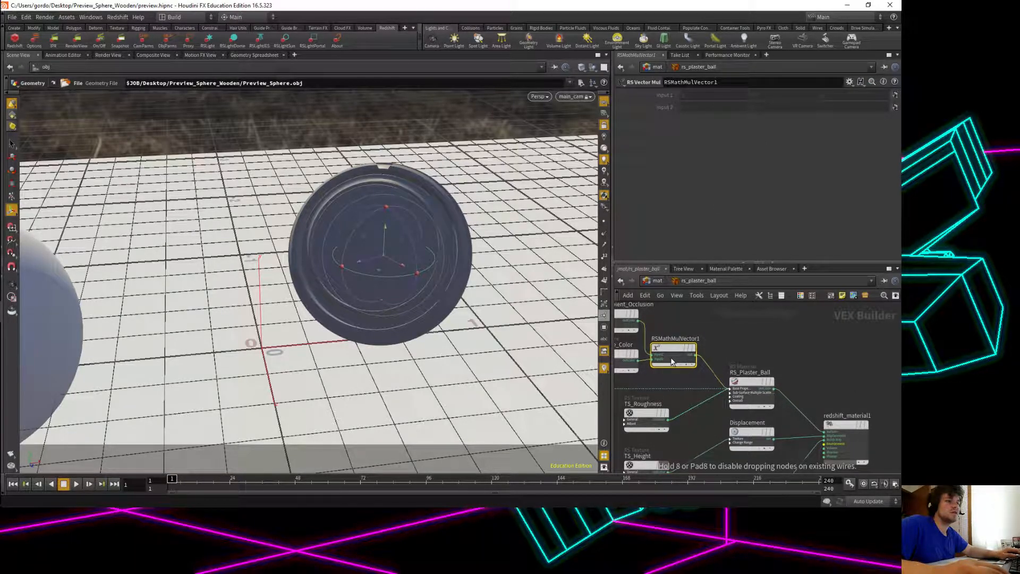
Space out the ambient occlusion, base color and color nodes in the network, and save the scene file.
scroll(734, 403, down, 3)
middle_drag(756, 428, 771, 430)
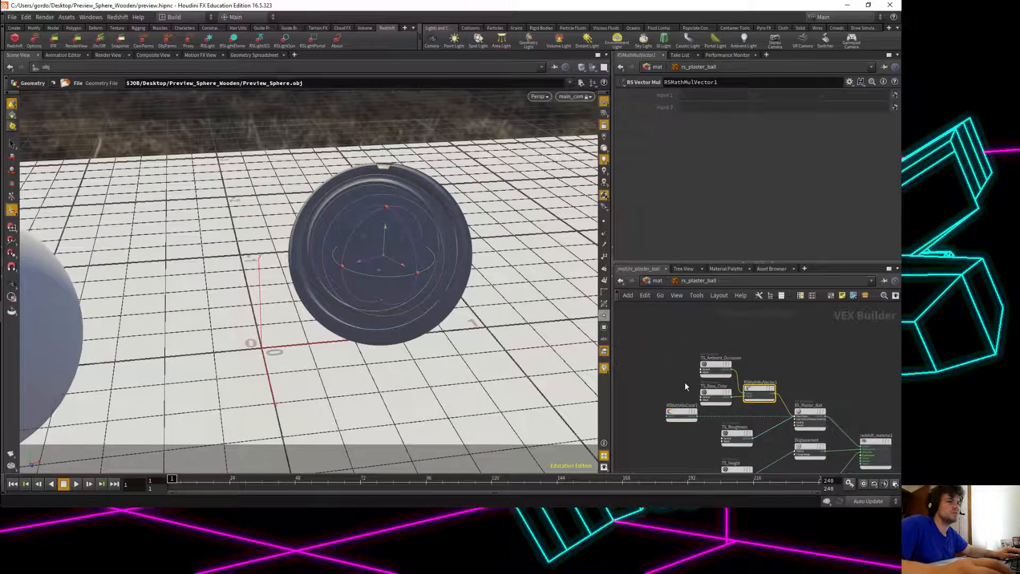
drag(685, 350, 733, 392)
drag(691, 338, 683, 420)
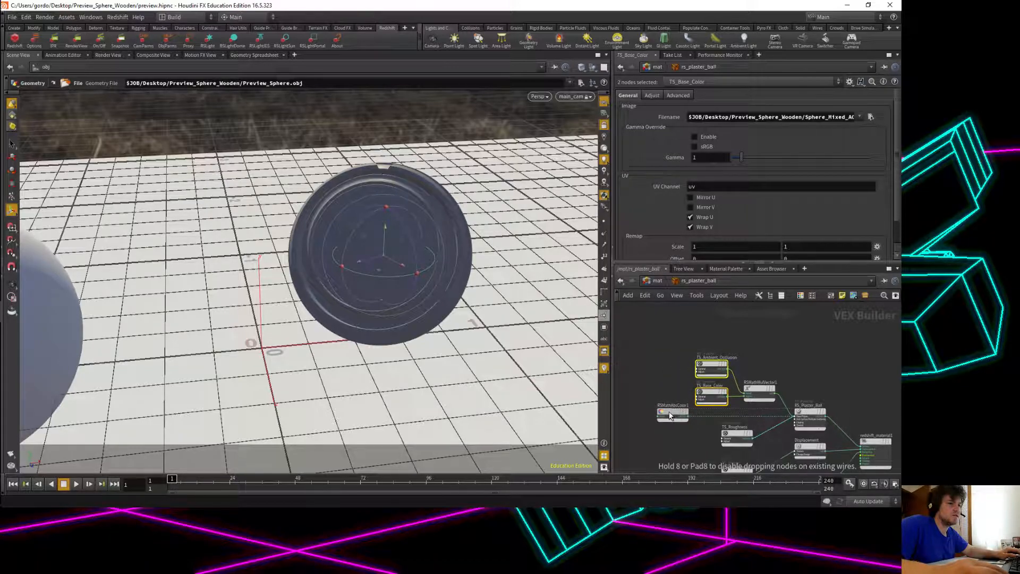
click(702, 367)
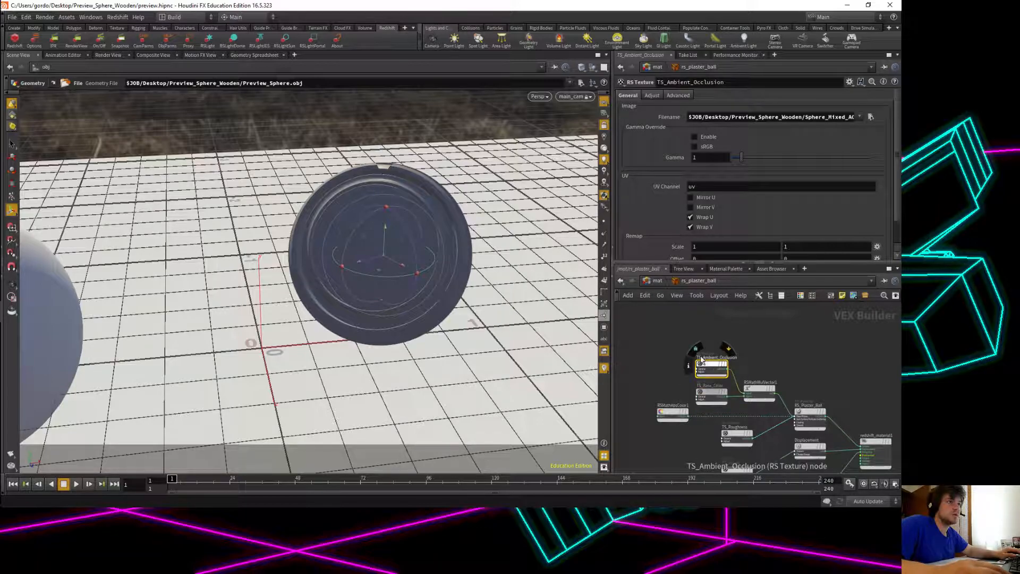
click(12, 17)
click(16, 62)
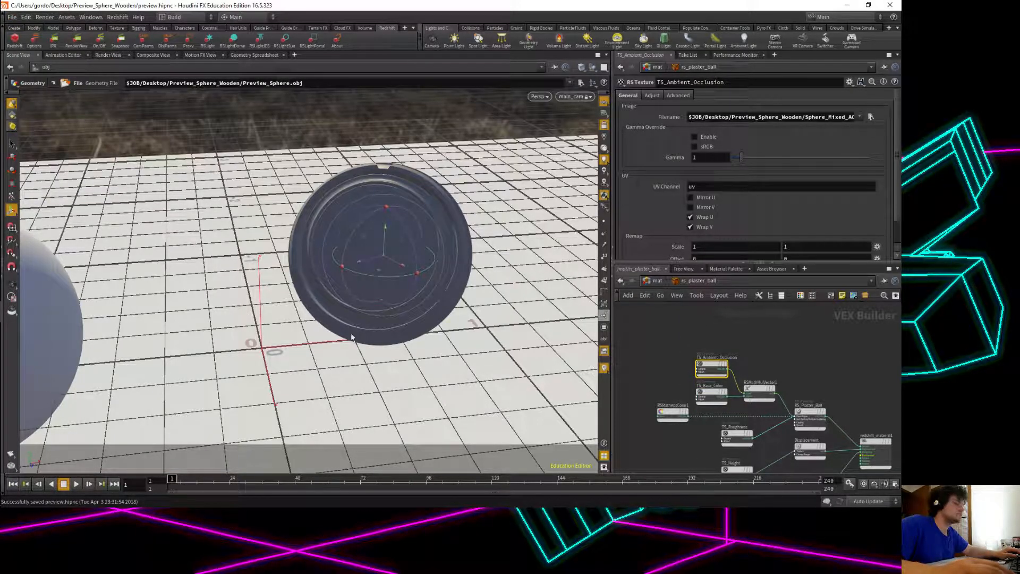
Assign the /mat/rs_plaster_ball material to the material_sphere object.
click(658, 280)
click(647, 280)
click(665, 323)
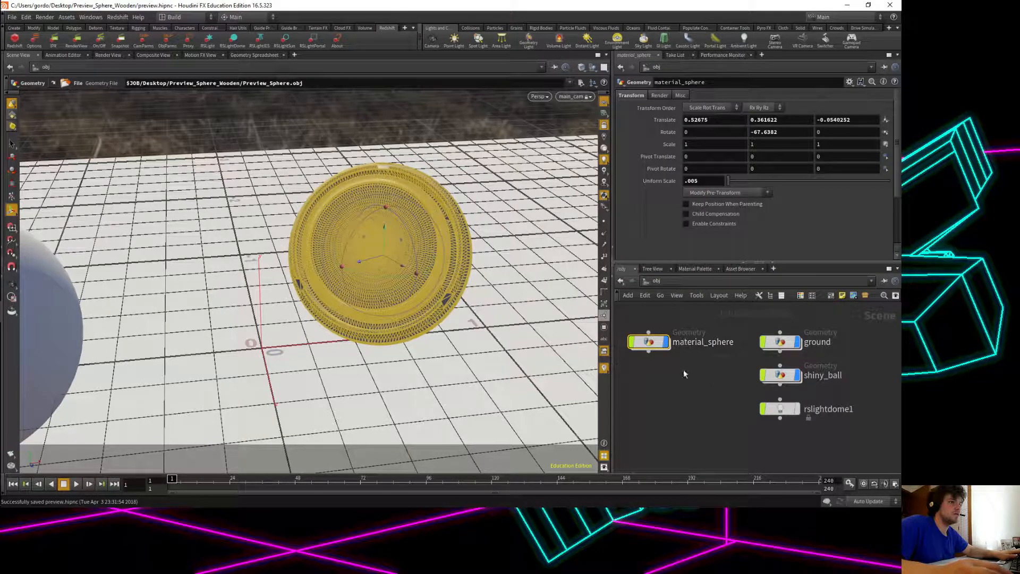
click(664, 97)
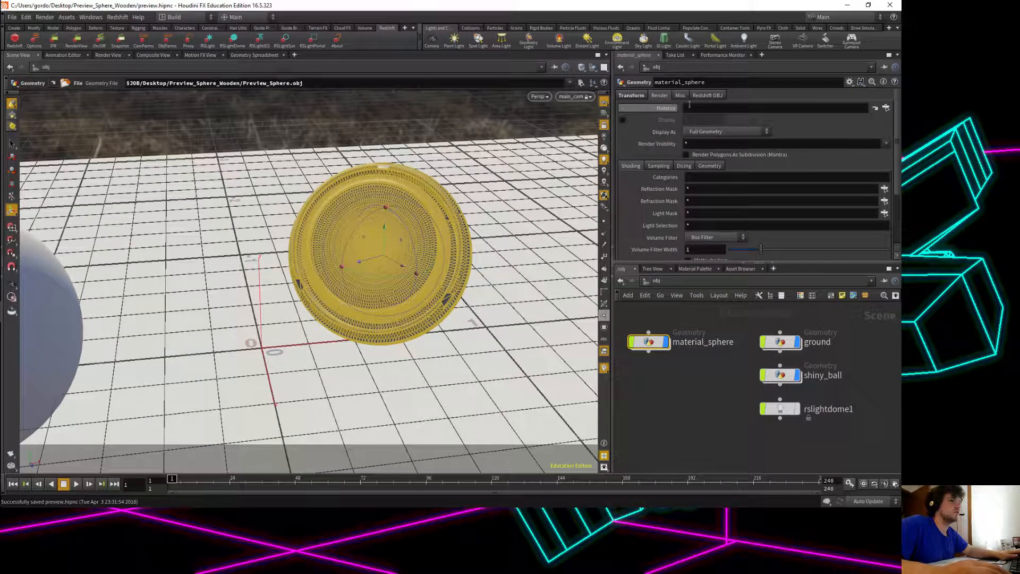
click(888, 108)
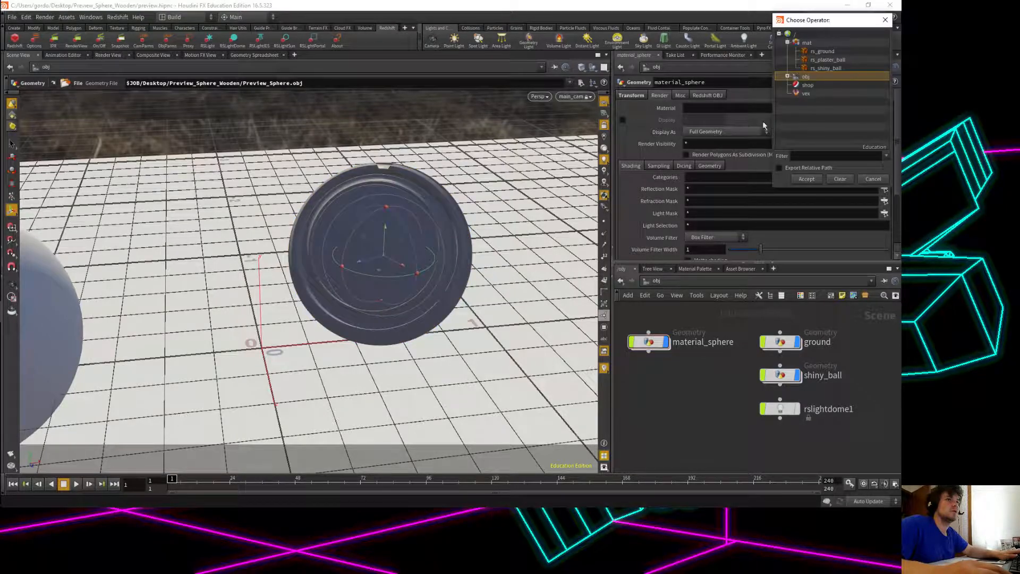
click(820, 60)
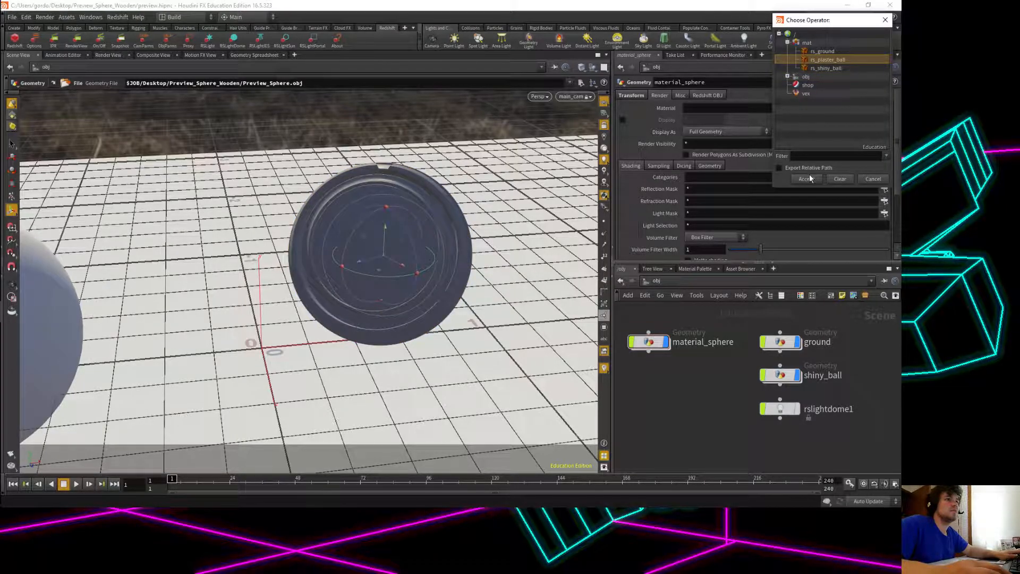
click(808, 177)
Reframe the main camera on both spheres from a low angle and undo the last transform handle changes on material_sphere.
scroll(351, 306, up, 3)
alt+drag(385, 314, 317, 294)
alt+middle_drag(349, 293, 402, 261)
scroll(402, 262, down, 1)
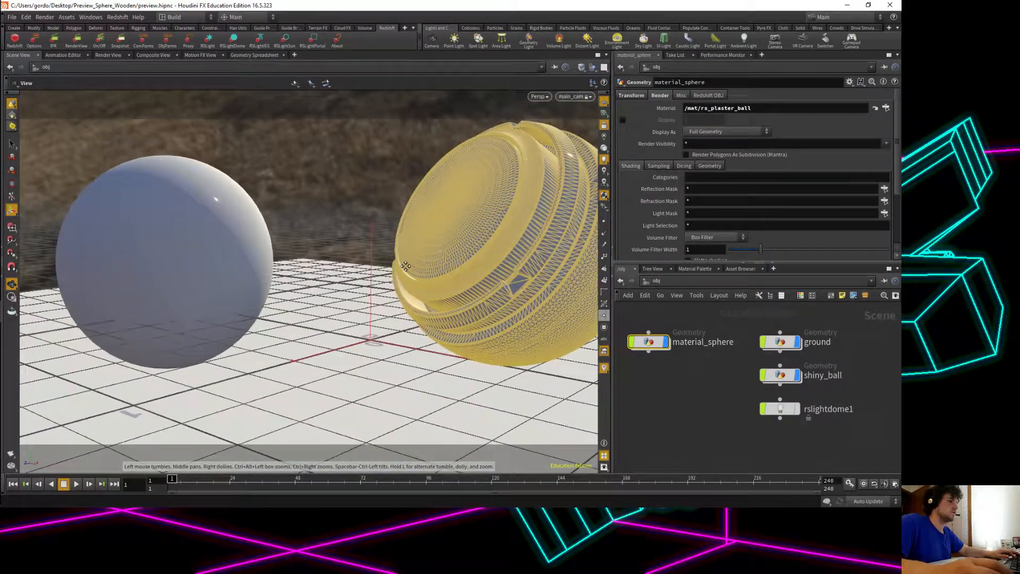
drag(500, 247, 383, 242)
alt+drag(345, 314, 355, 253)
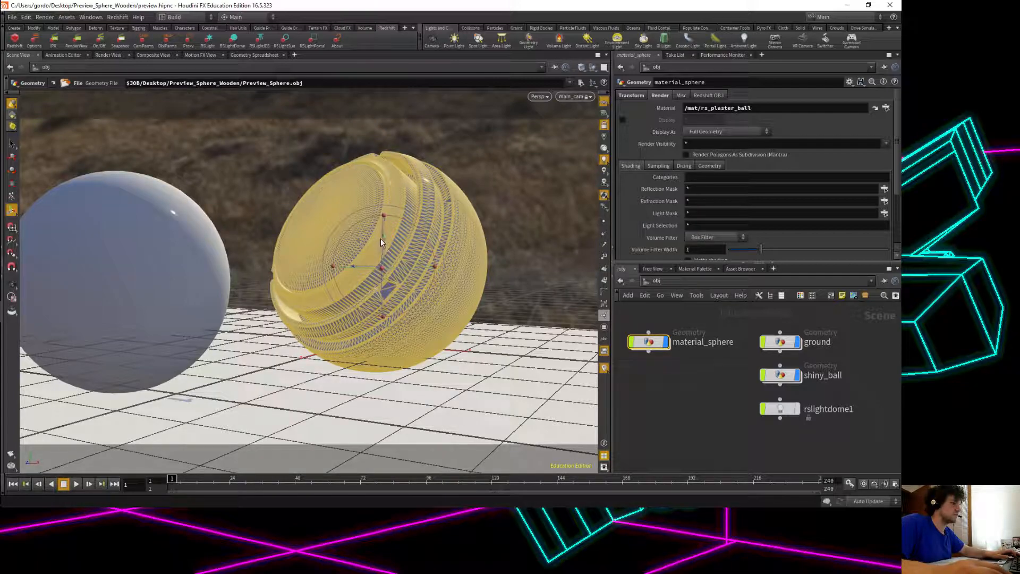
key(ctrl+z)
key(ctrl+z)
key(ctrl+z)
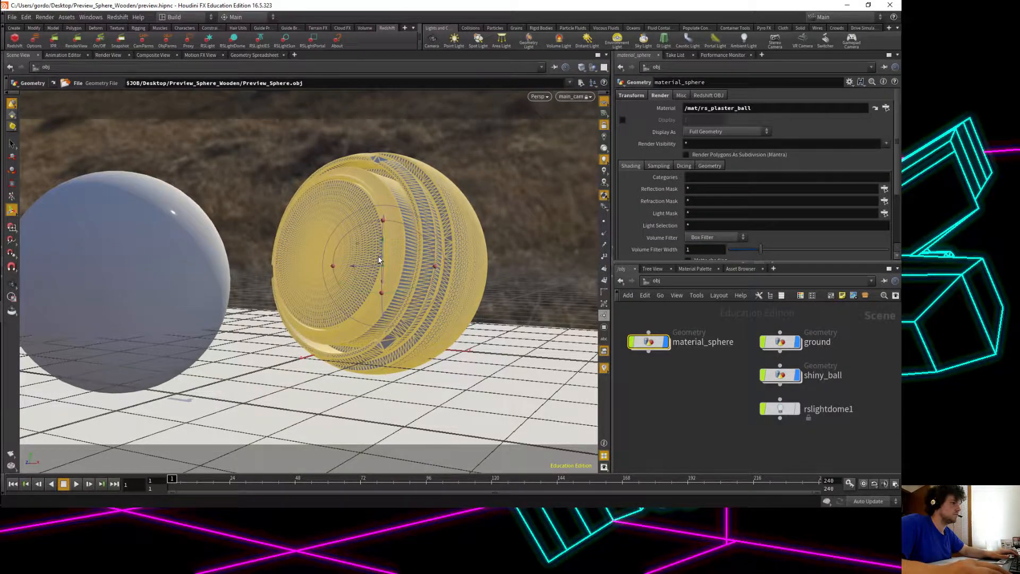
alt+drag(384, 250, 418, 271)
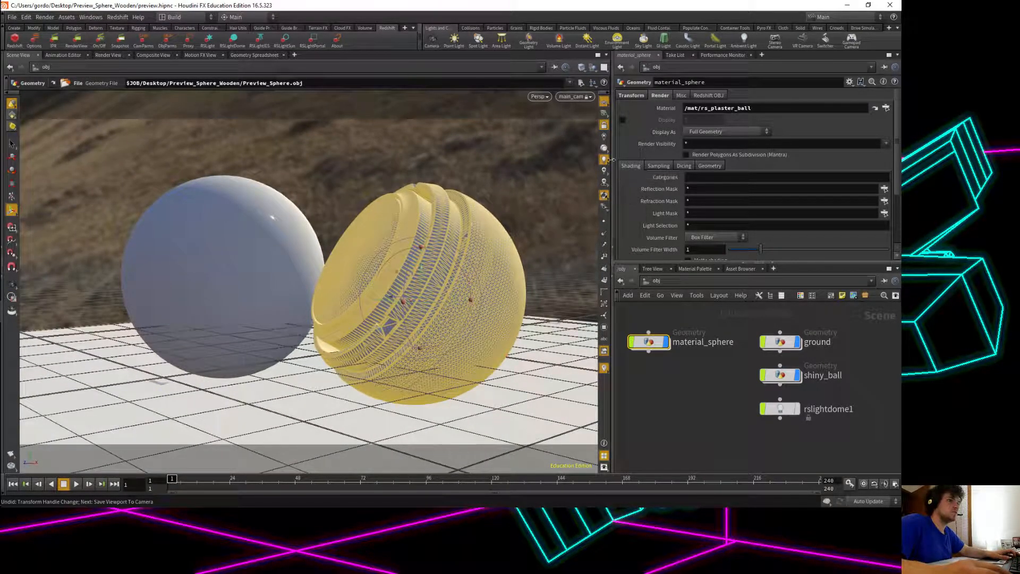
Hide the viewport's reference grid and frame the two spheres side by side in the main camera.
click(605, 101)
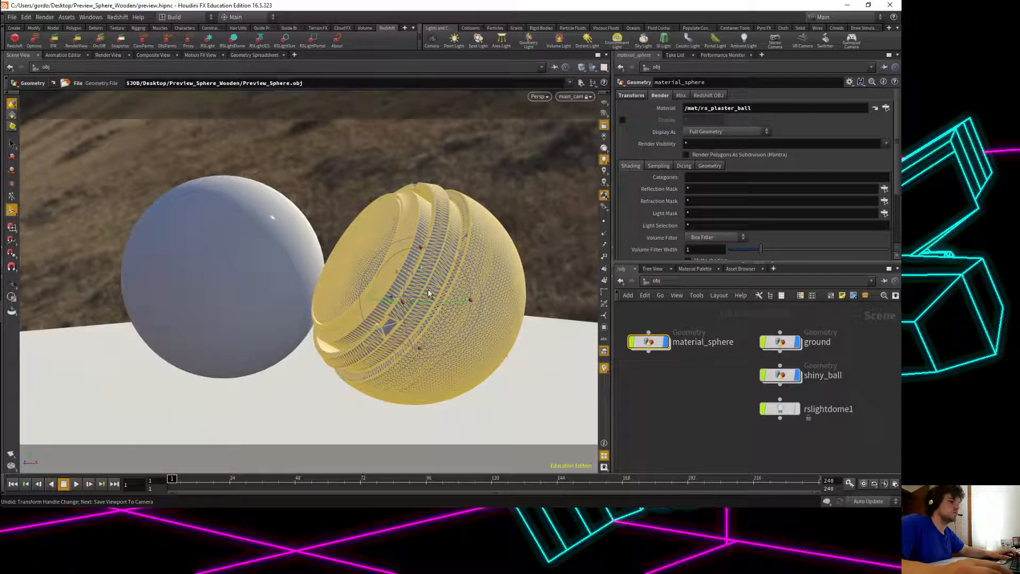
mouse_move(423, 268)
mouse_down()
mouse_move(417, 304)
mouse_move(416, 282)
mouse_up()
alt+drag(287, 314, 316, 316)
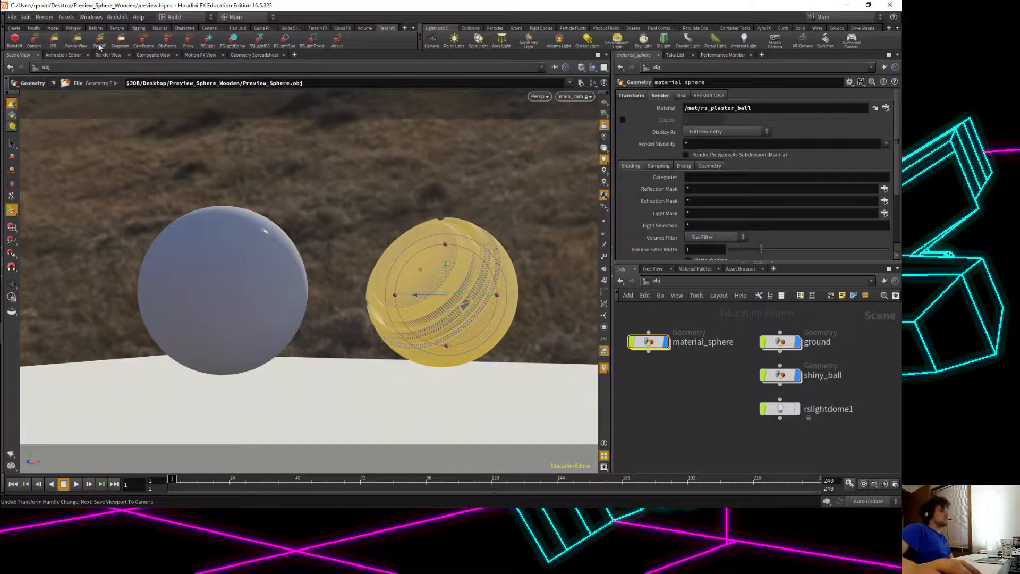
Start a Redshift IPR render, show the Render View, and move the MPlay render window over it.
drag(117, 14, 233, 124)
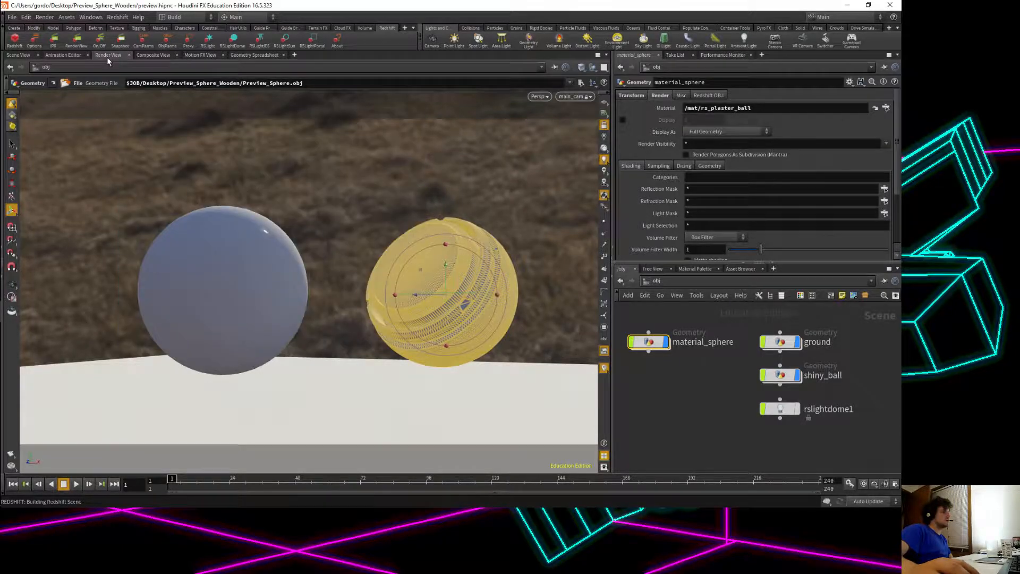
click(107, 55)
mouse_move(1, 105)
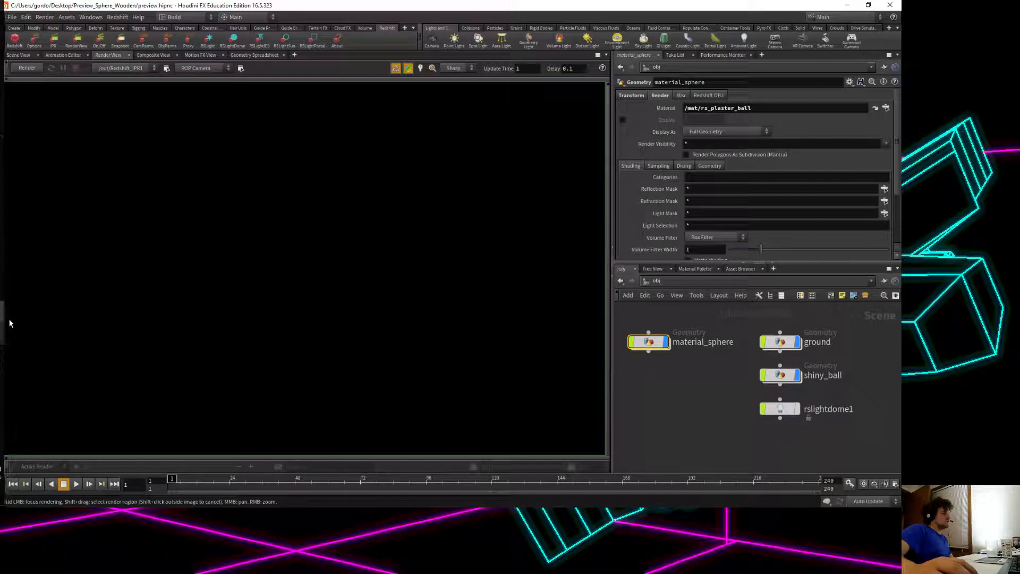
click(13, 334)
drag(208, 126, 95, 91)
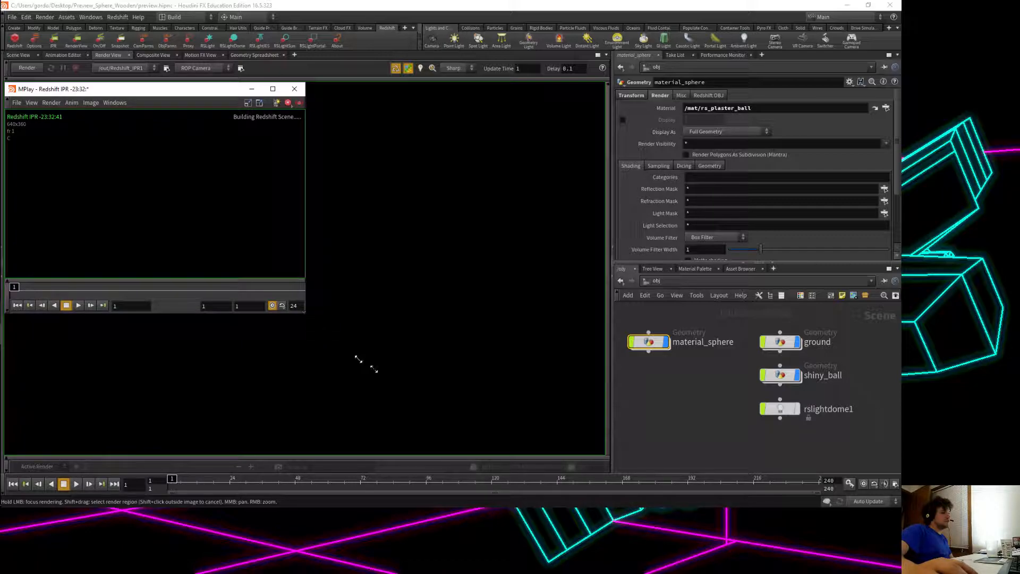
Enlarge the MPlay render window and zoom in on the IPR image of the two spheres.
drag(329, 352, 616, 459)
scroll(382, 284, up, 2)
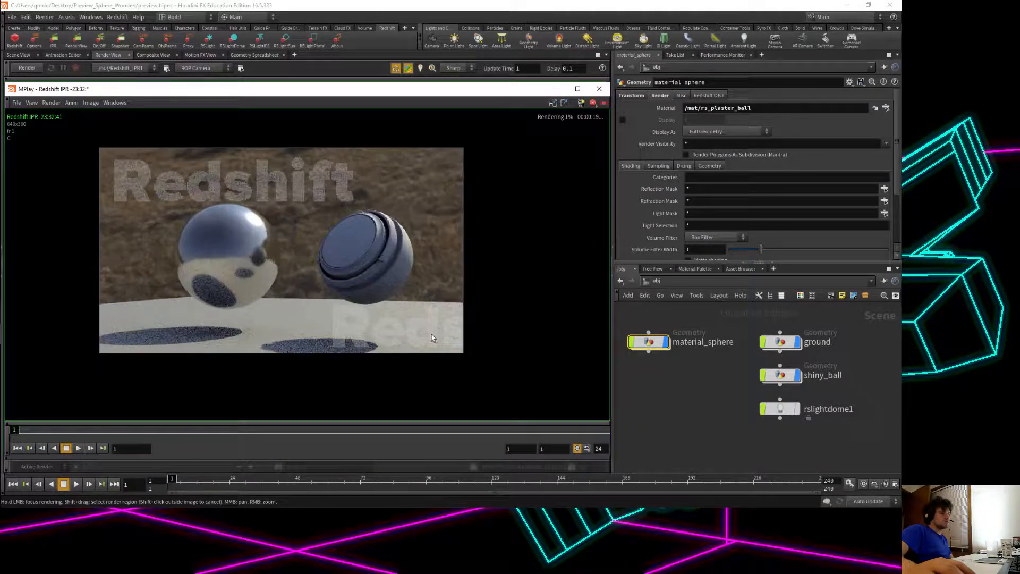
middle_drag(383, 285, 418, 290)
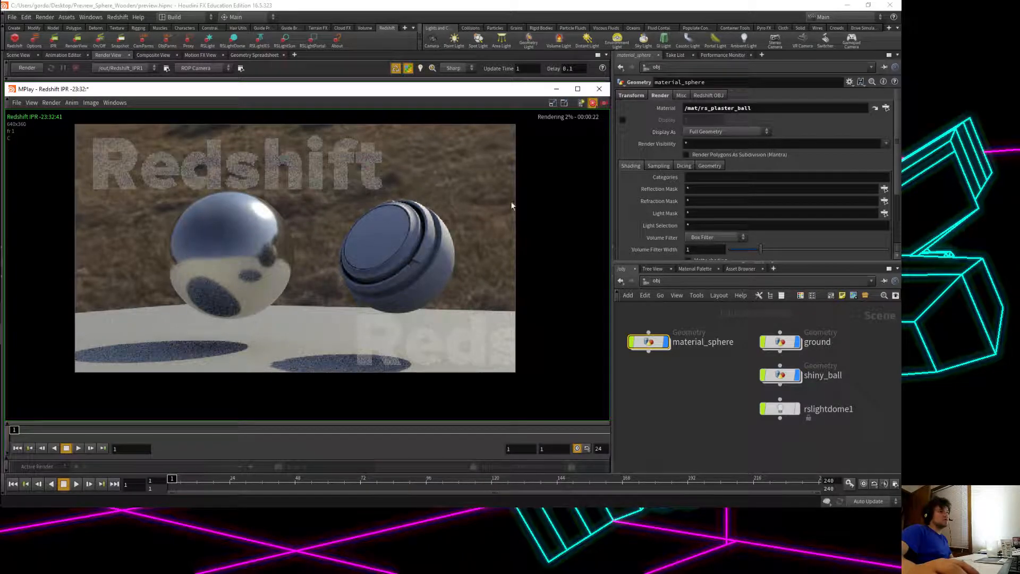
click(13, 104)
mouse_move(52, 104)
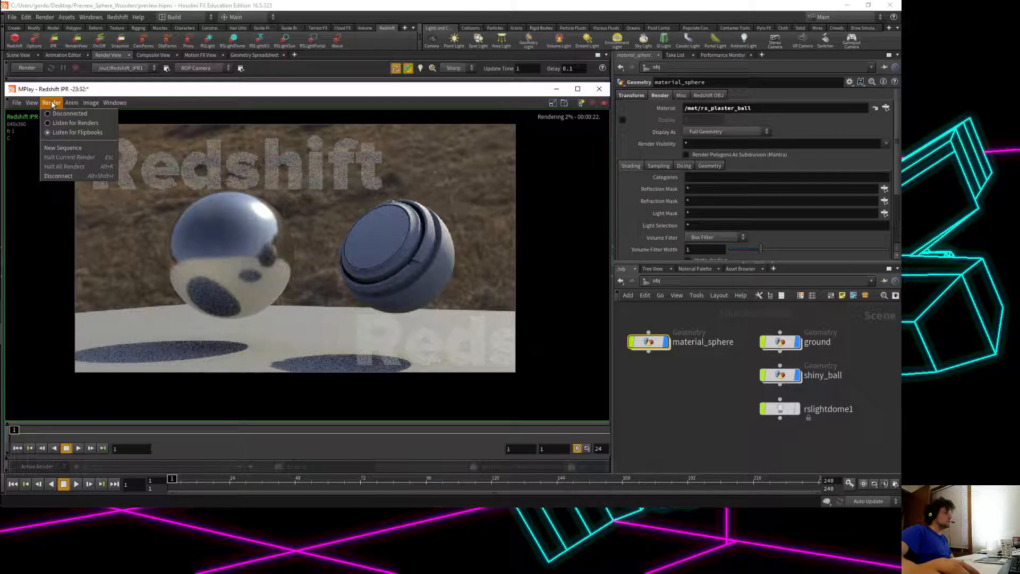
mouse_move(92, 109)
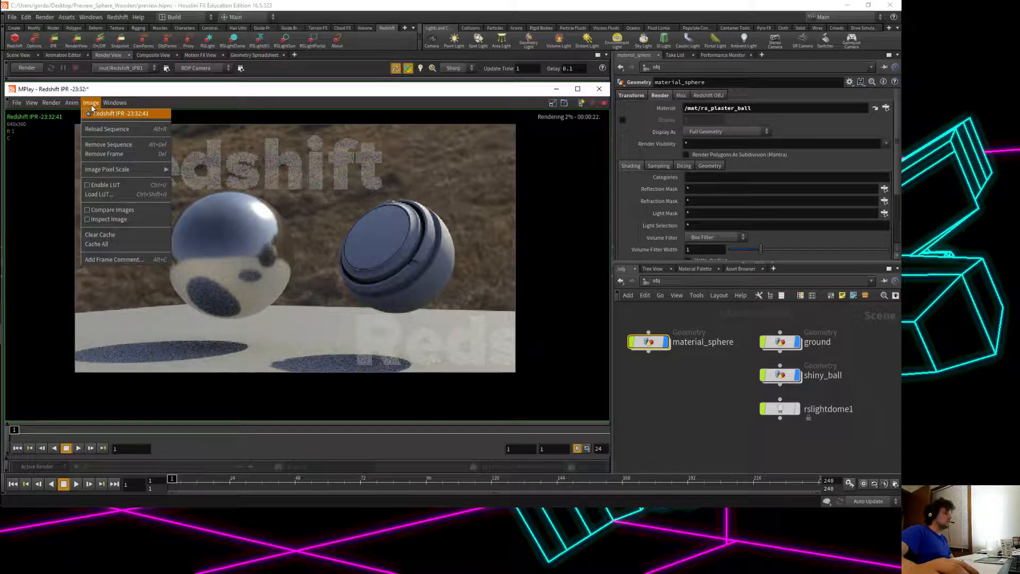
click(79, 449)
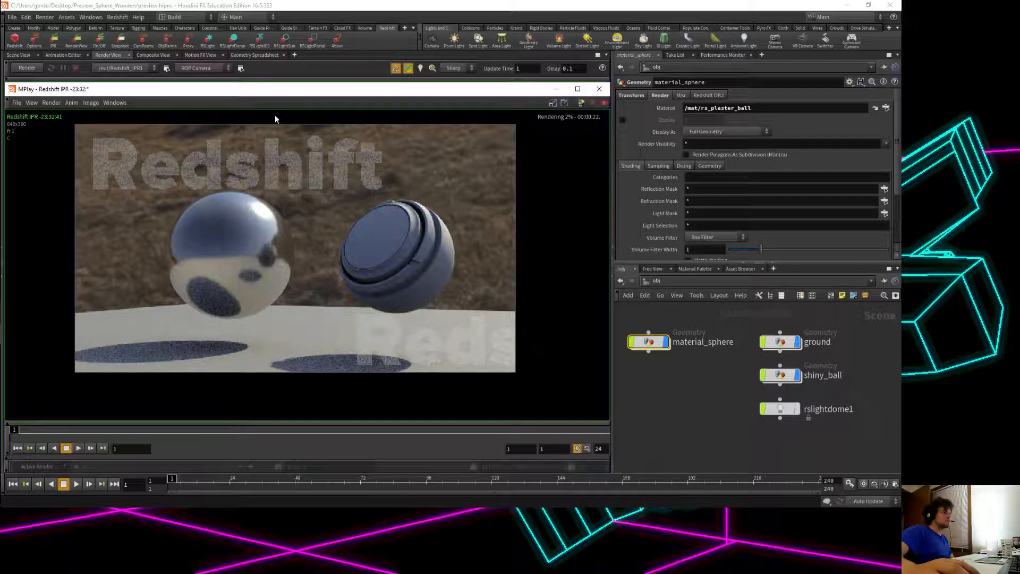
Return to the scene view and open the rs_plaster_ball material builder in the mat network.
click(28, 55)
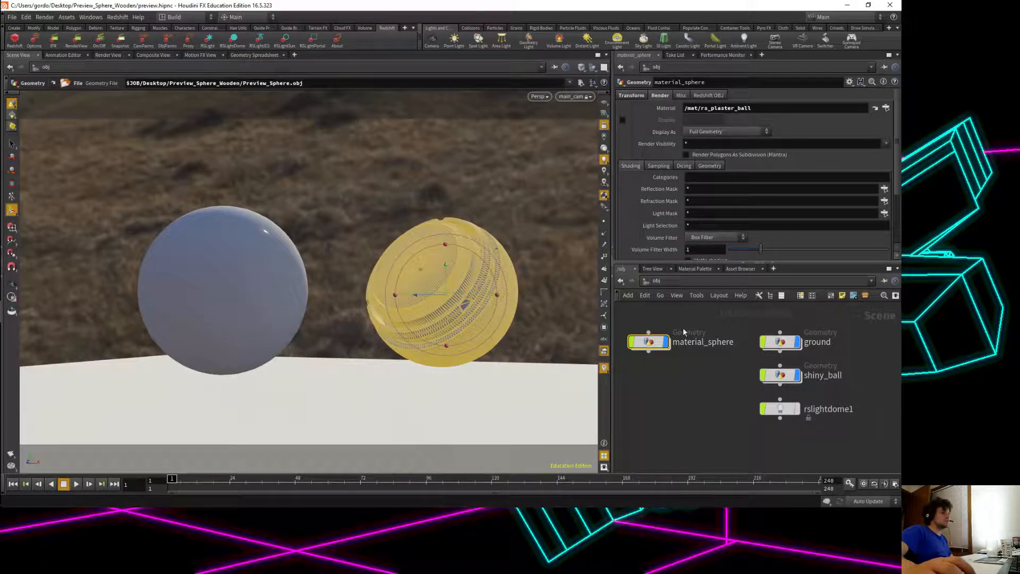
click(661, 284)
click(664, 323)
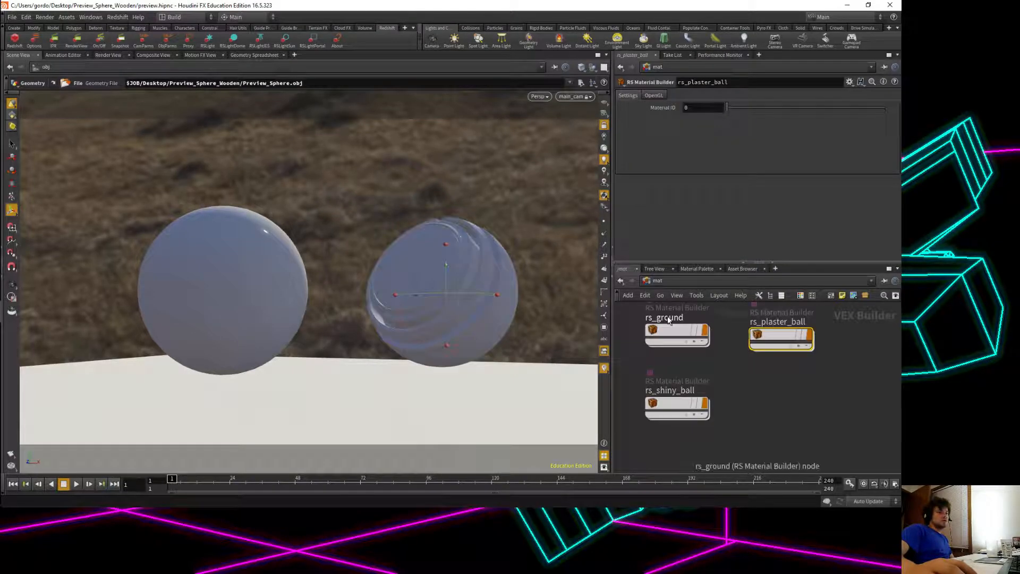
double_click(664, 410)
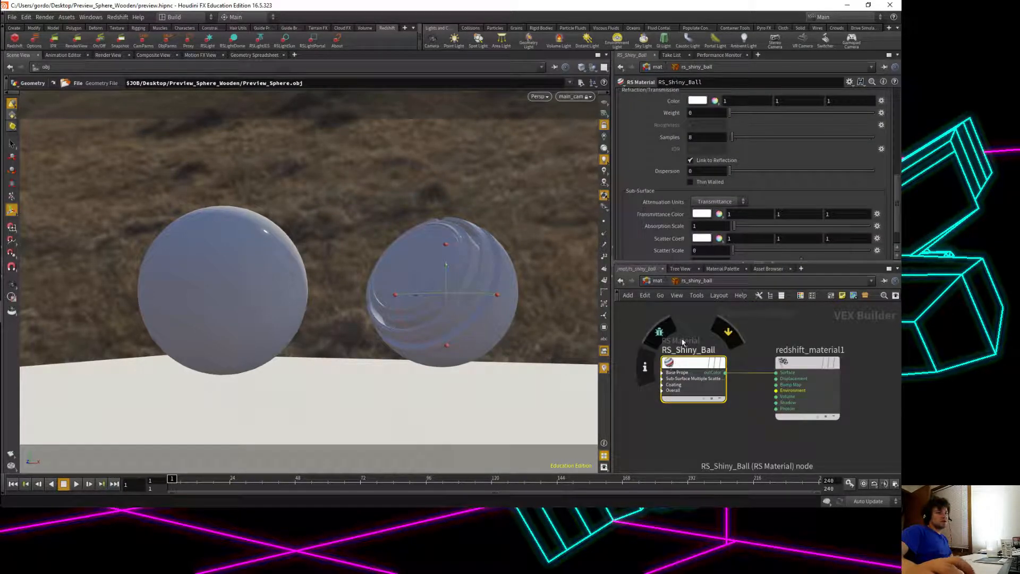
click(653, 280)
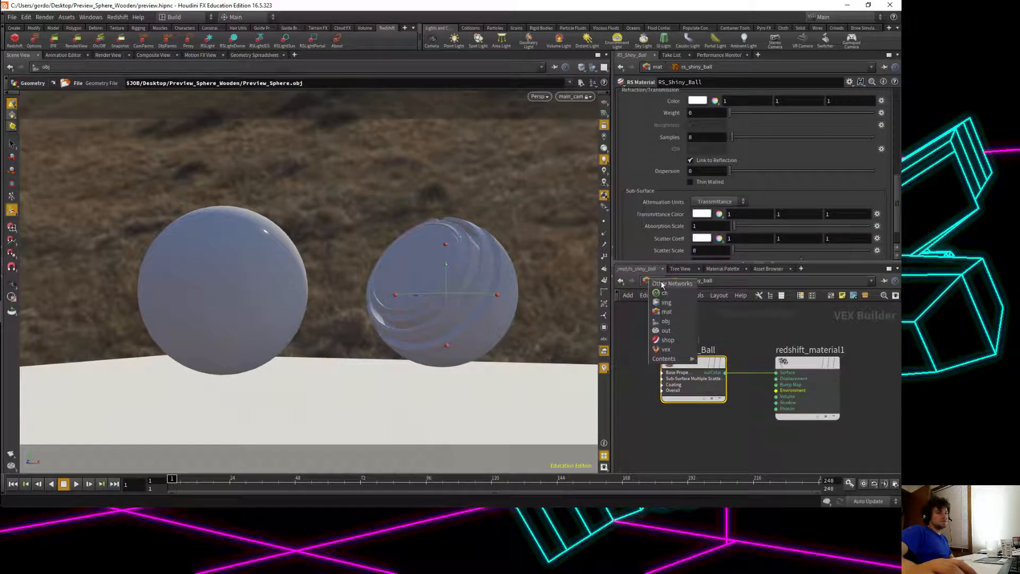
click(667, 311)
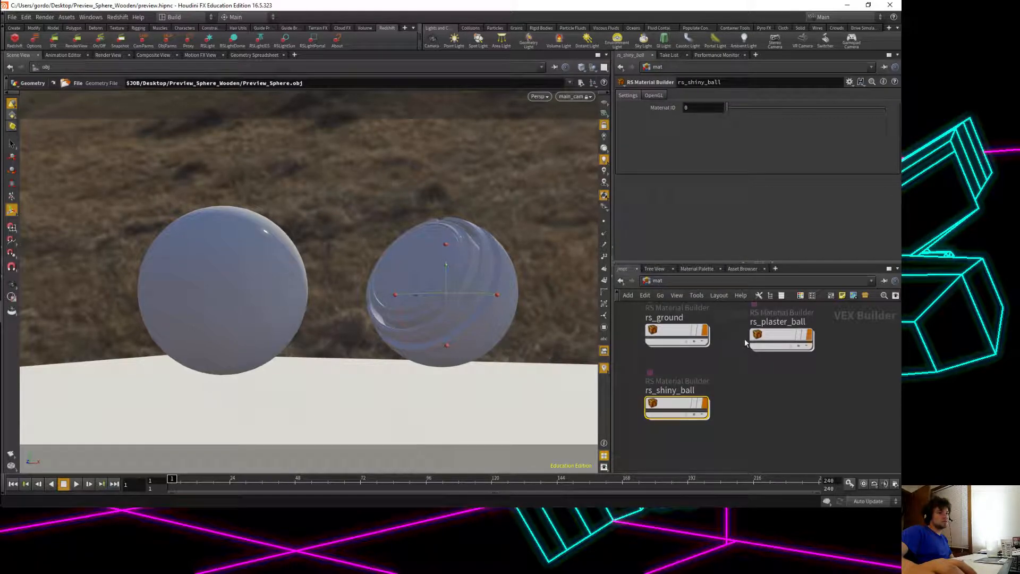
double_click(776, 335)
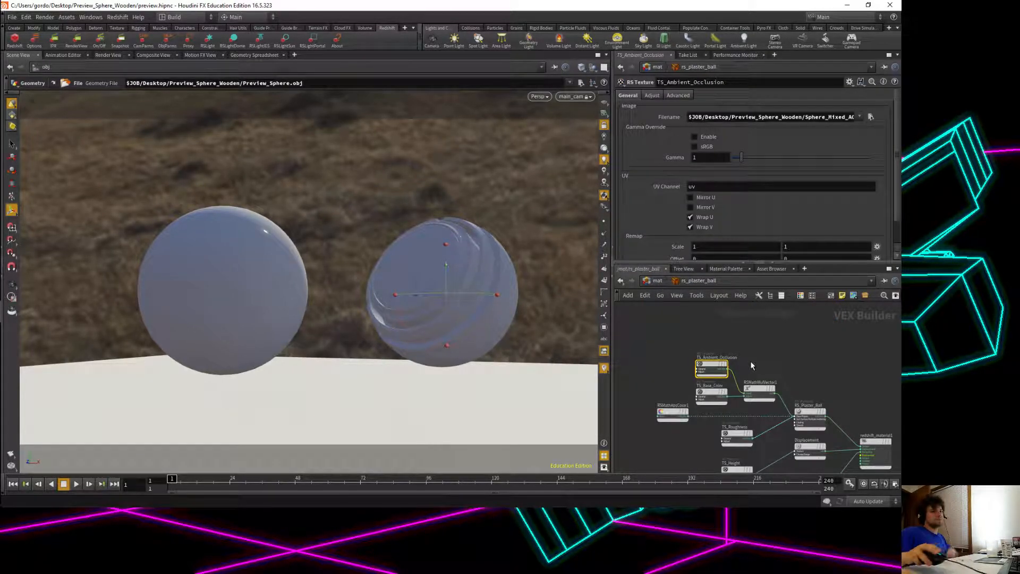
Set the reflection weight of the RS_Plaster_Ball material to 0.5.
scroll(801, 364, up, 2)
middle_drag(813, 436, 775, 308)
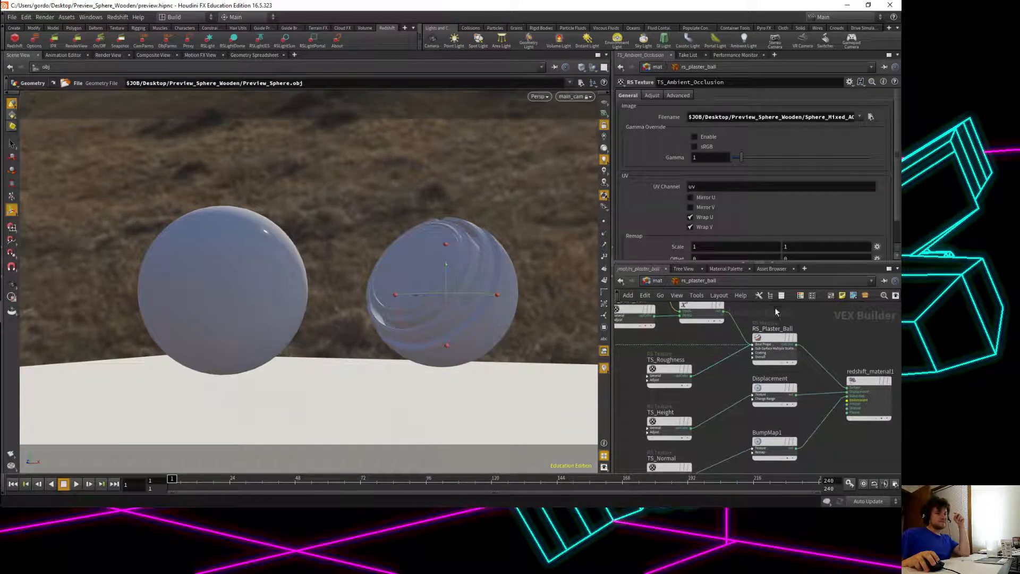
click(776, 338)
scroll(748, 110, down, 5)
scroll(748, 128, up, 6)
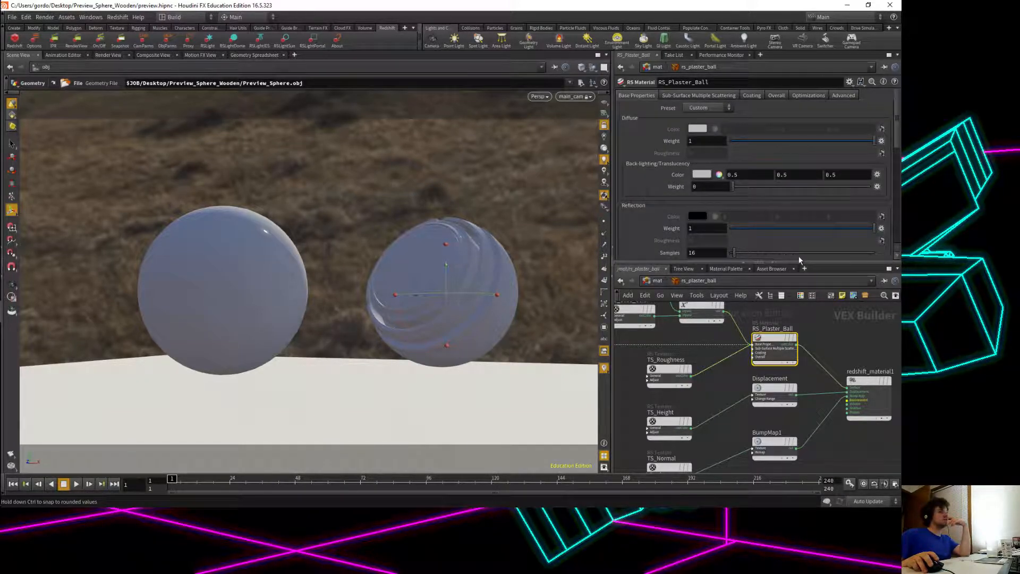
click(792, 230)
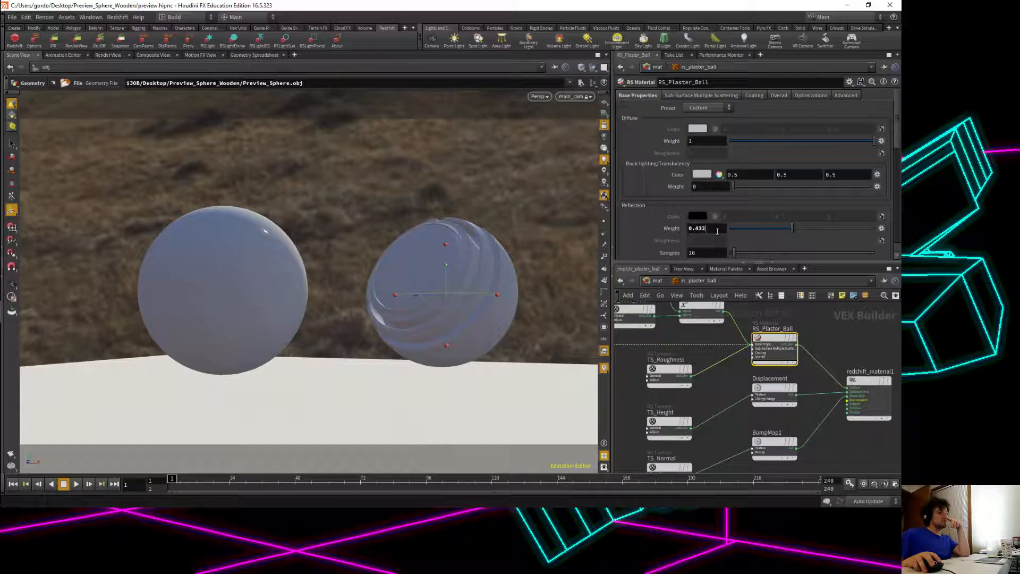
text(.5)
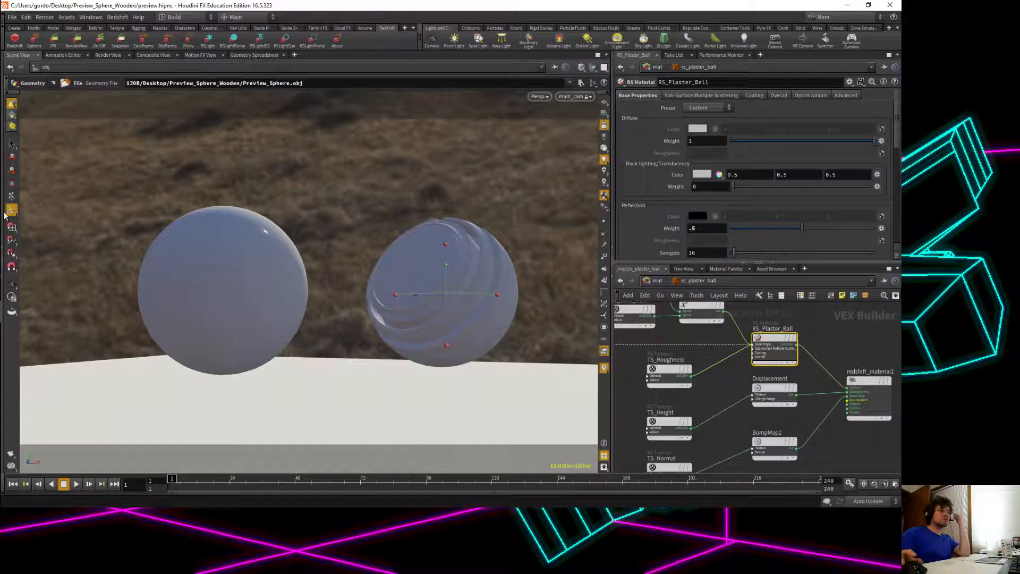
Check the new IPR render in MPlay, minimize its window, and reframe the main camera closely on the flat face of material_sphere.
click(114, 55)
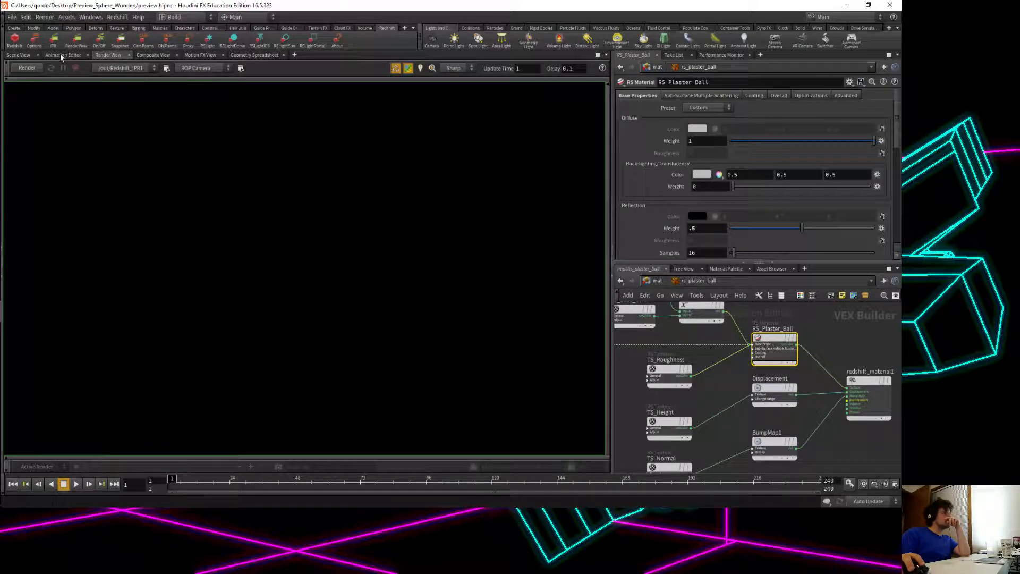
click(18, 54)
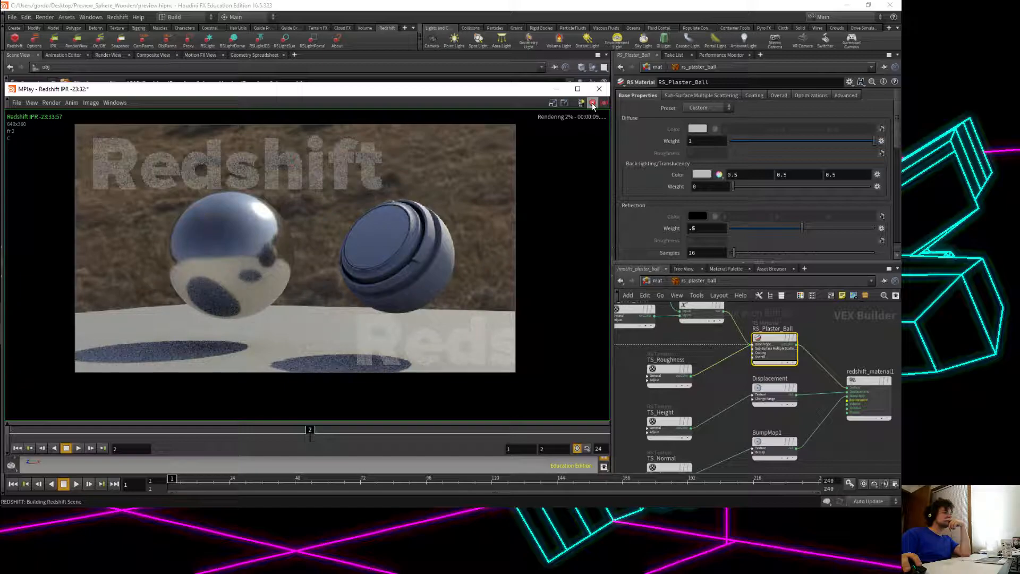
click(555, 89)
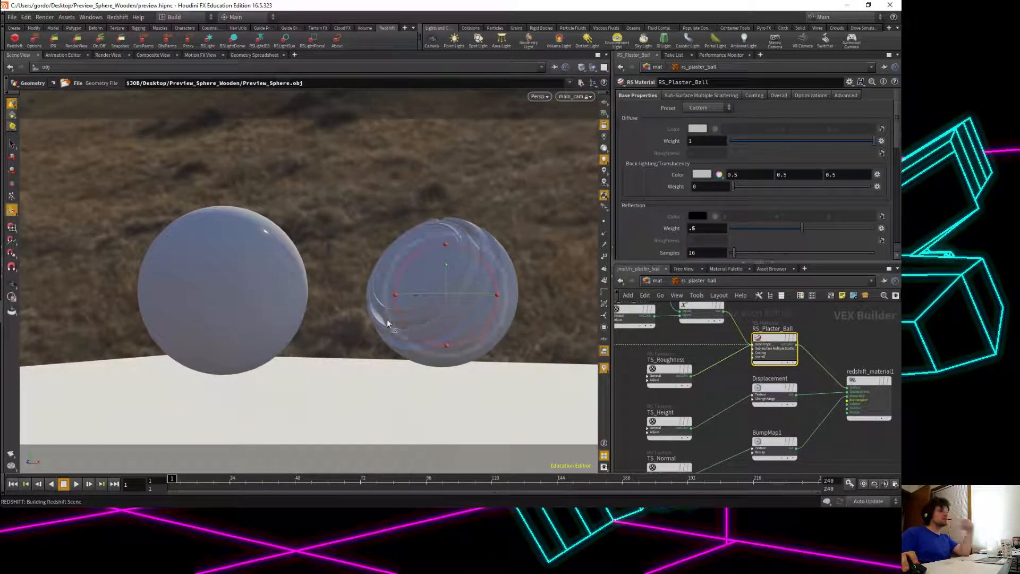
right_drag(392, 305, 368, 323)
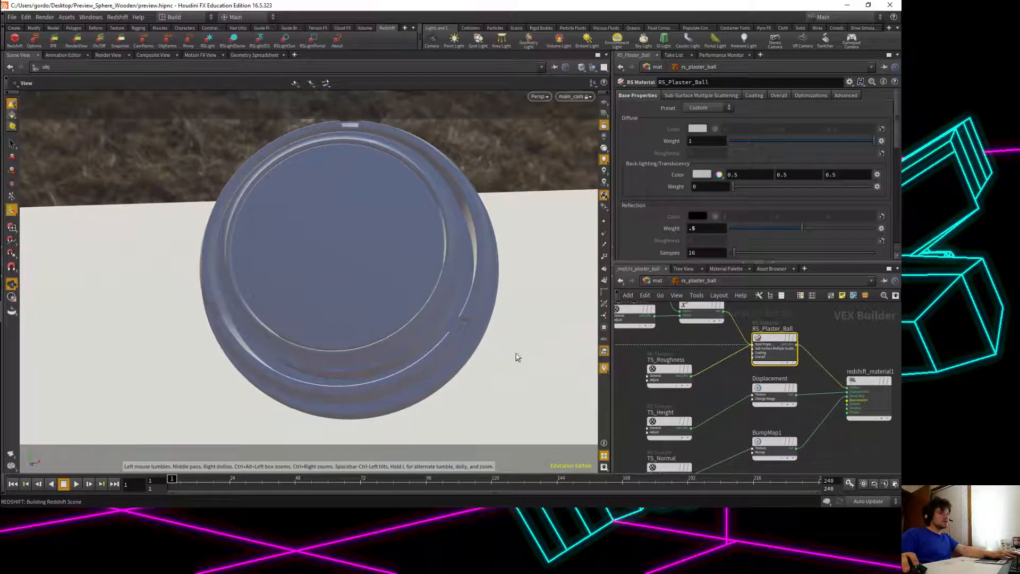
click(350, 255)
Disconnect the texture, displacement and bump wires, keeping only RS_Plaster_Ball wired into the Surface input of redshift_material1.
middle_drag(701, 366, 692, 383)
scroll(691, 384, down, 4)
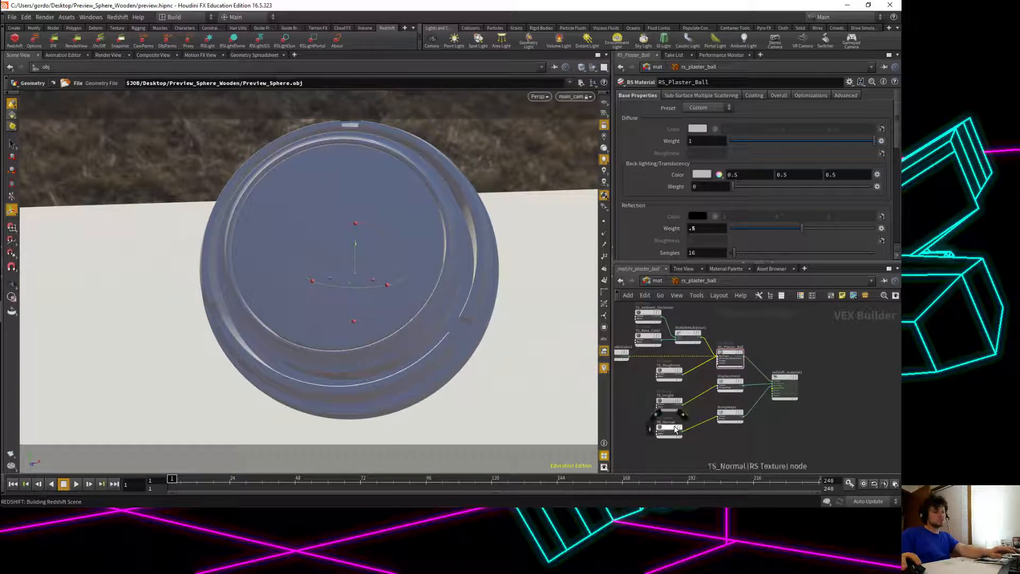
key(ctrl+z)
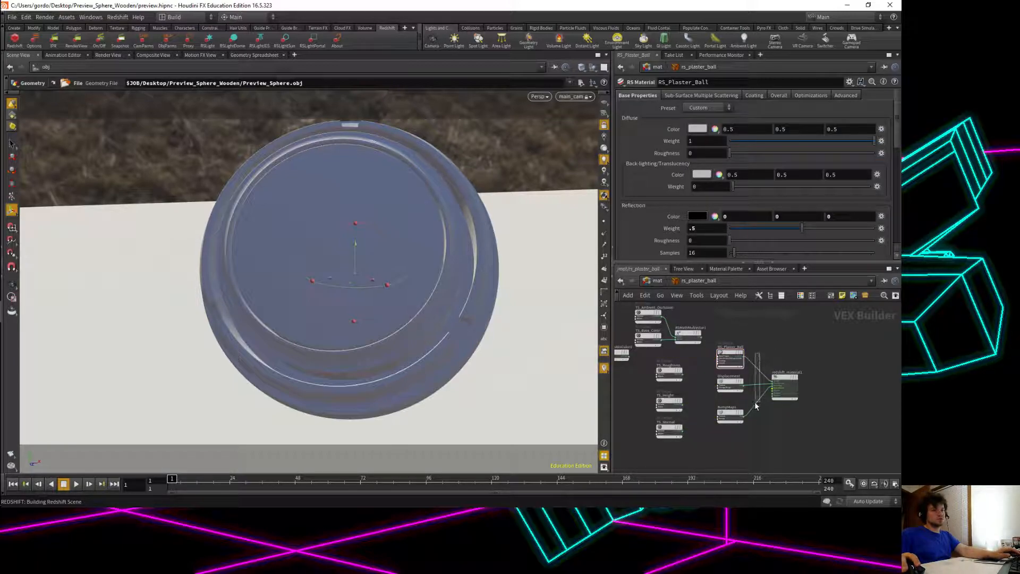
scroll(756, 409, up, 3)
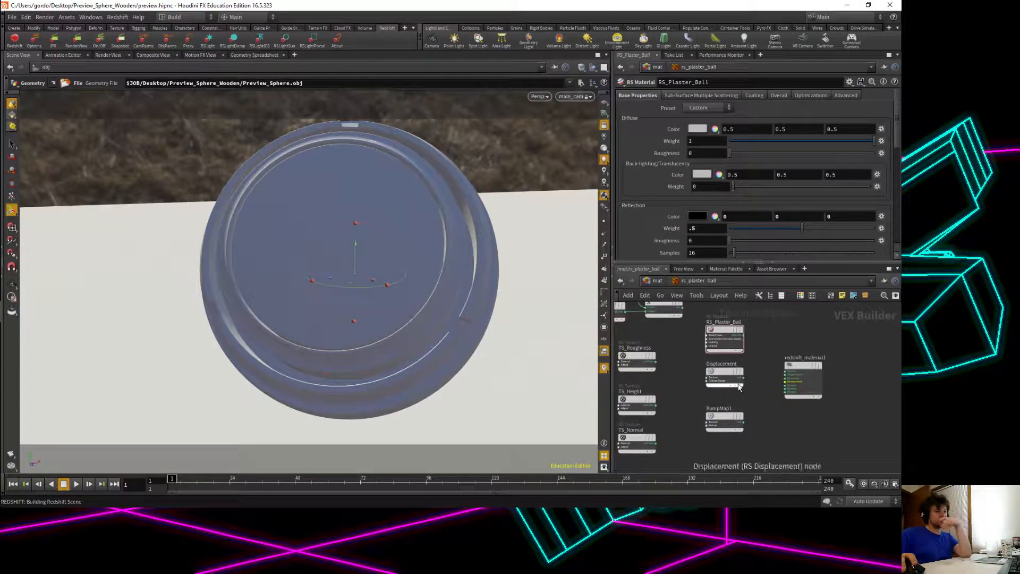
middle_drag(767, 356, 736, 377)
drag(710, 363, 751, 399)
scroll(724, 383, up, 4)
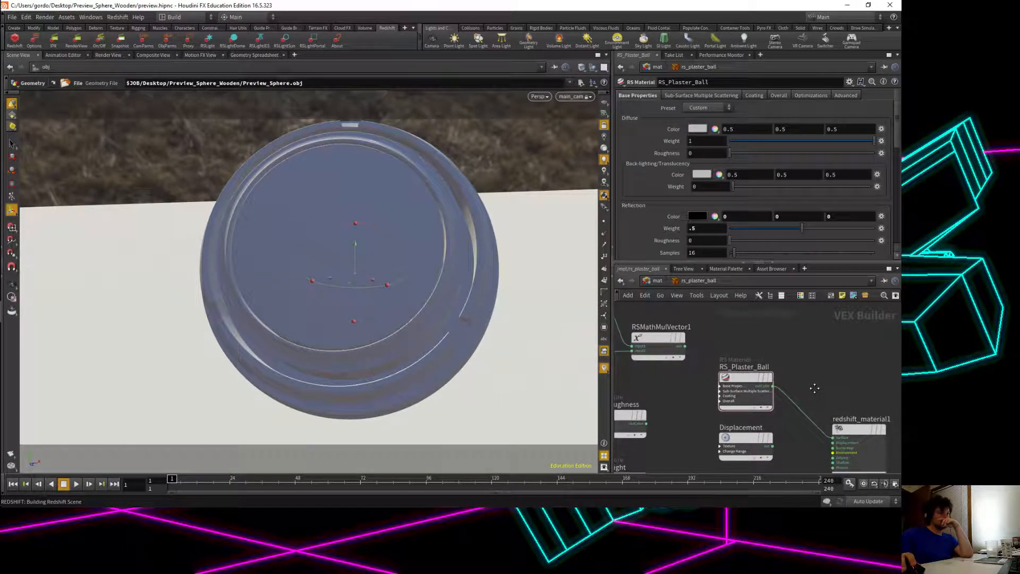
Review the available presets and the reflection parameters of the RS_Plaster_Ball material.
click(743, 375)
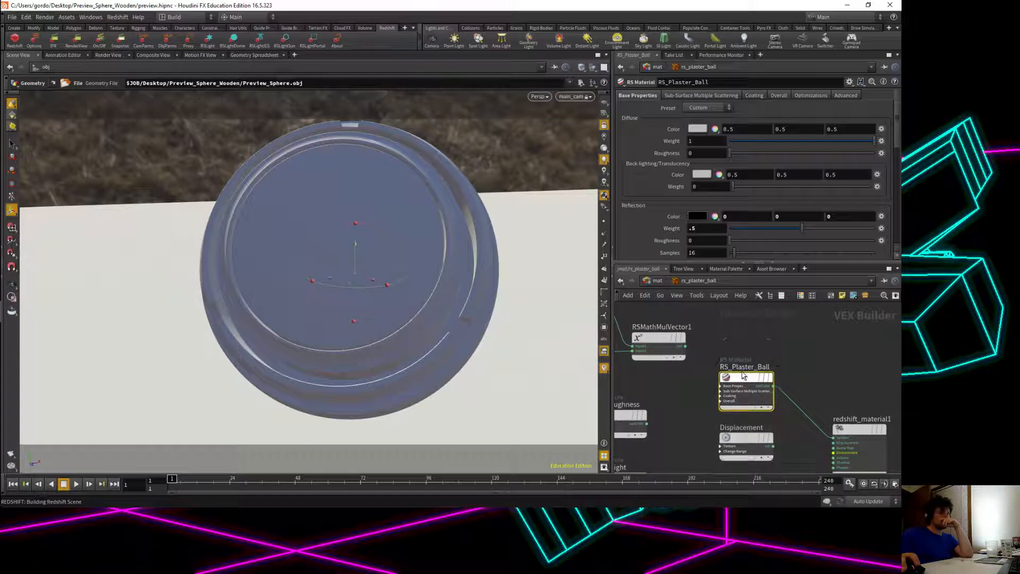
click(701, 108)
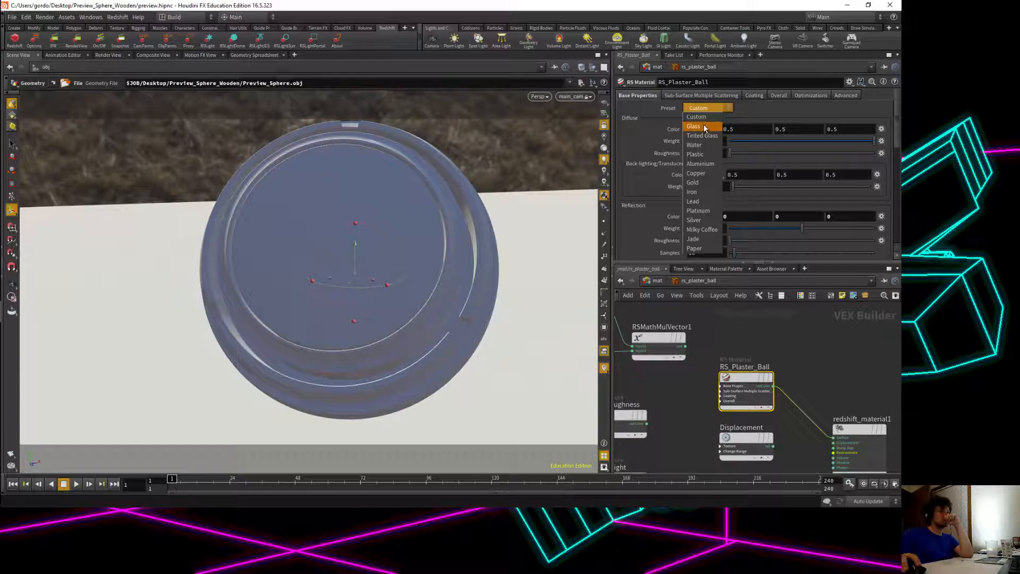
click(750, 116)
scroll(722, 214, down, 5)
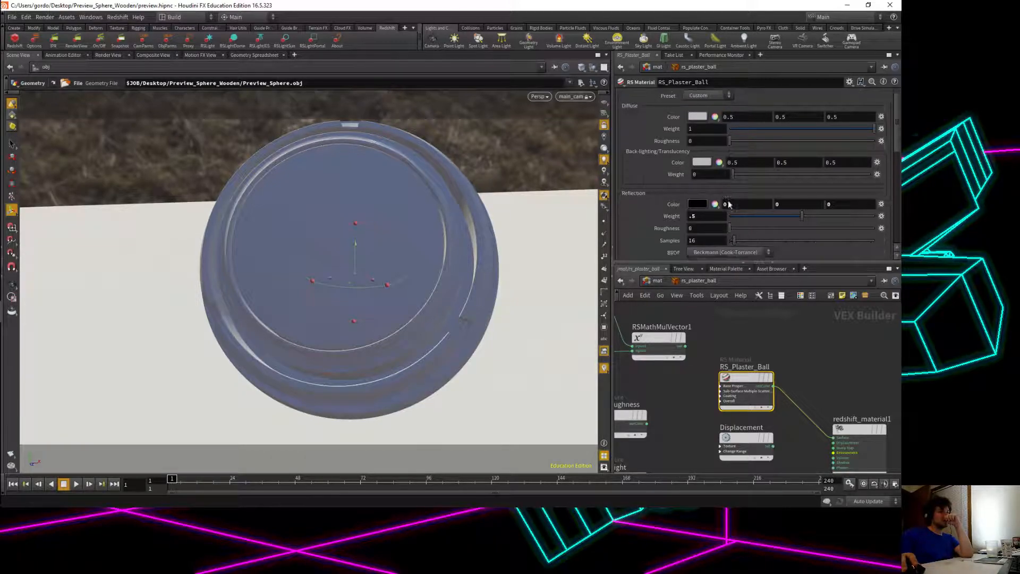
Delete the RSMathMulVector1 node and connect TS_Base_Color directly to the diffuse_color input of RS_Plaster_Ball.
middle_drag(690, 400, 759, 413)
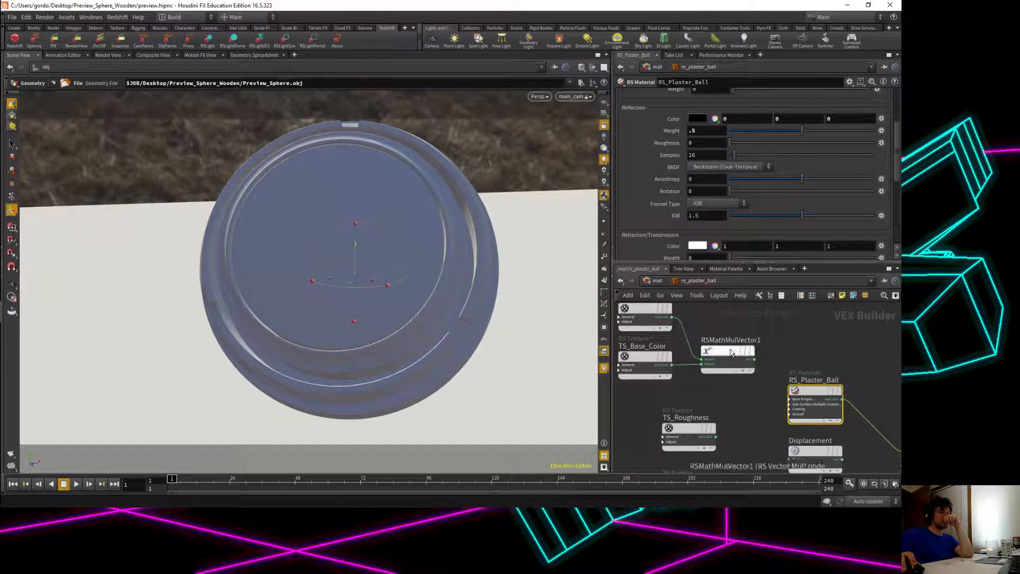
click(724, 353)
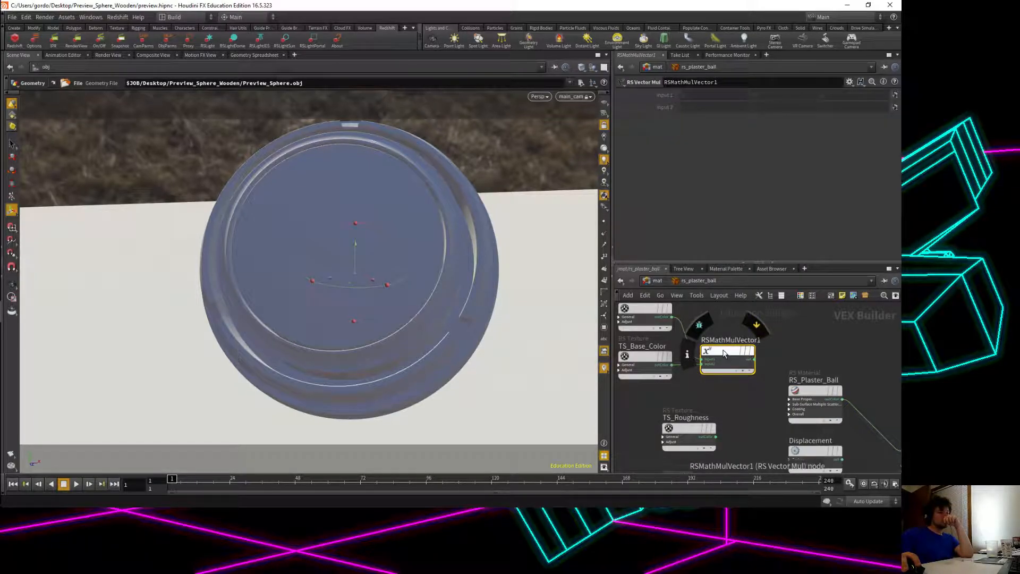
key(Delete)
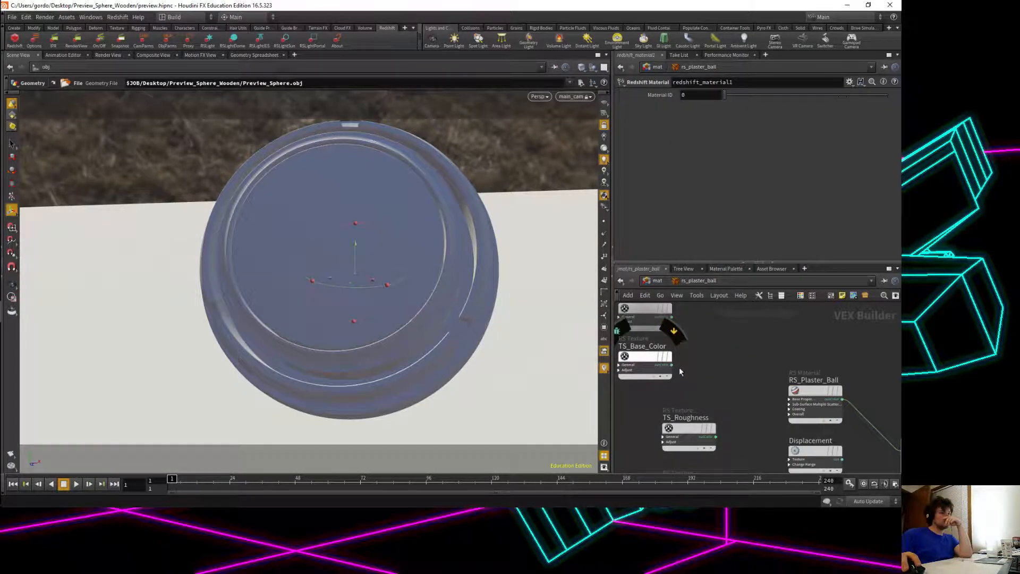
drag(673, 365, 819, 379)
click(810, 390)
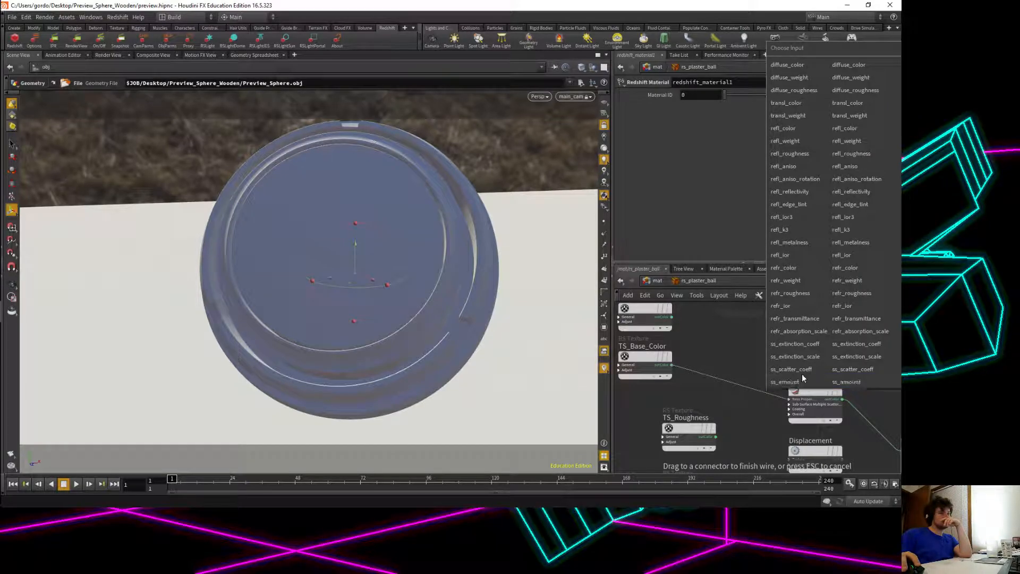
click(790, 65)
mouse_move(653, 366)
mouse_down()
mouse_move(688, 380)
mouse_move(639, 360)
mouse_up()
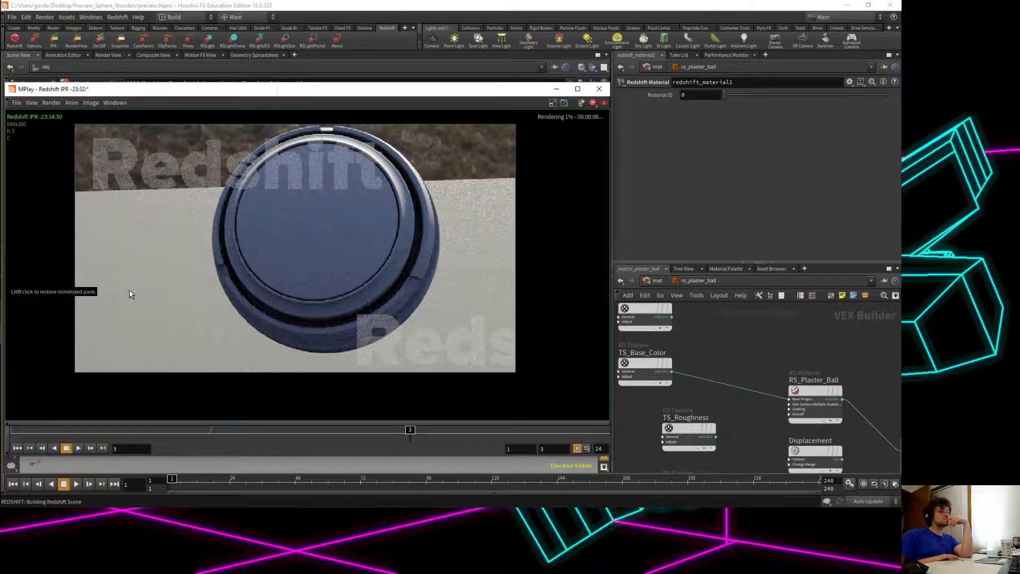
Check the image file assigned to TS_Base_Color and bring the MPlay render window back to the front.
click(654, 370)
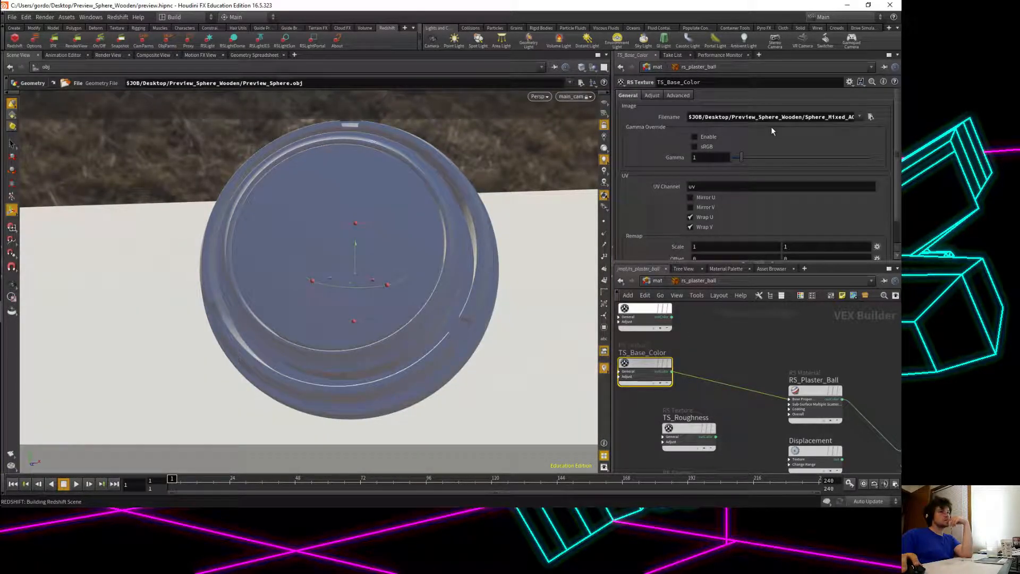
click(644, 314)
key(ctrl+z)
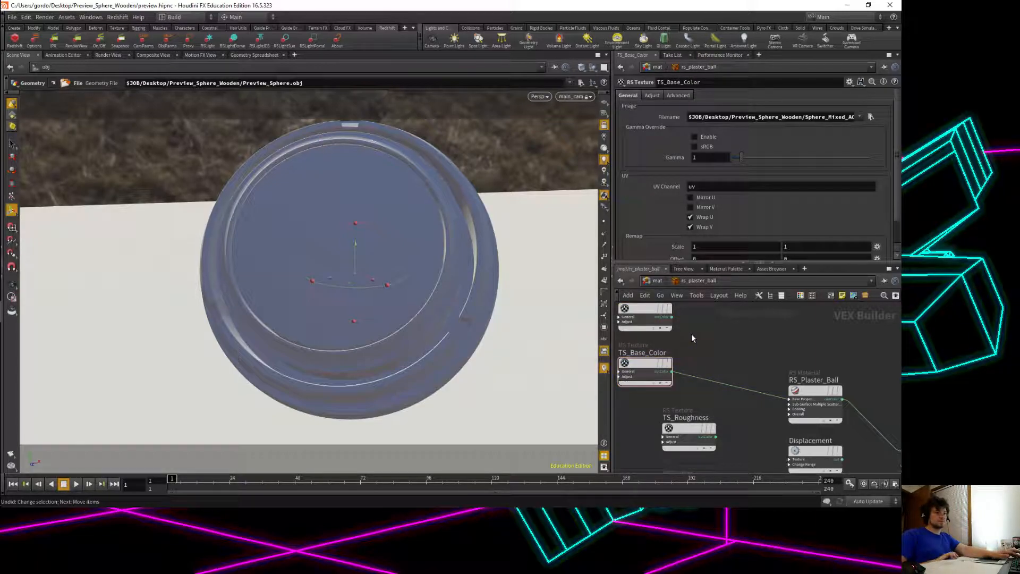
mouse_move(7, 392)
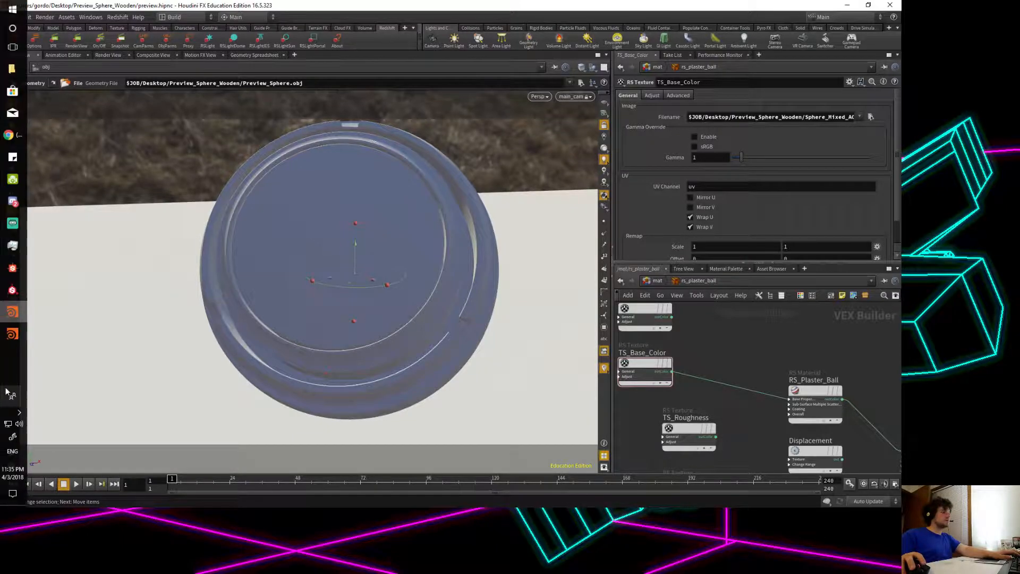
click(12, 334)
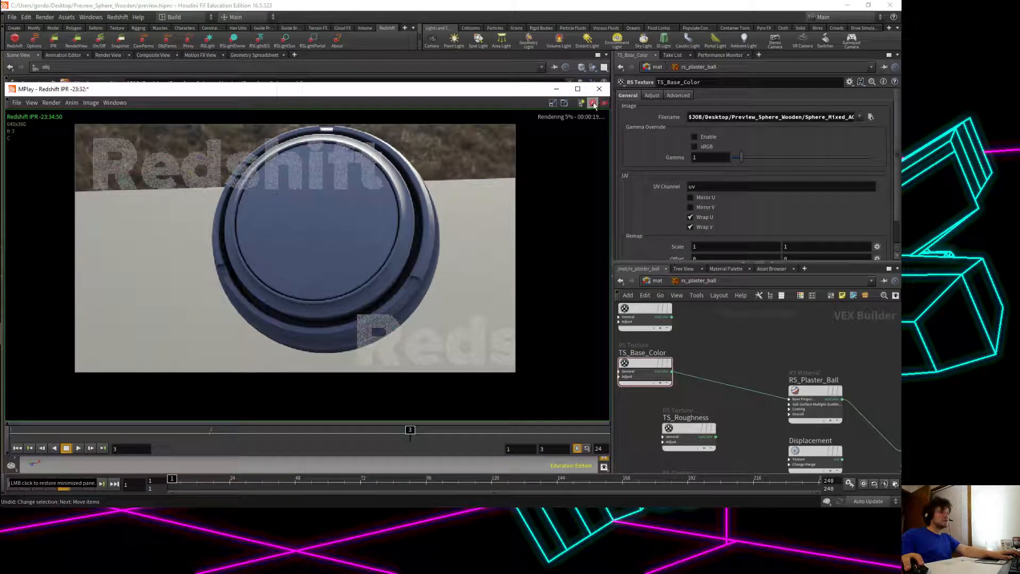
Undo the recent network edits until RSMathMulVector1 and the original texture, displacement and bump connections are restored.
click(557, 89)
click(658, 316)
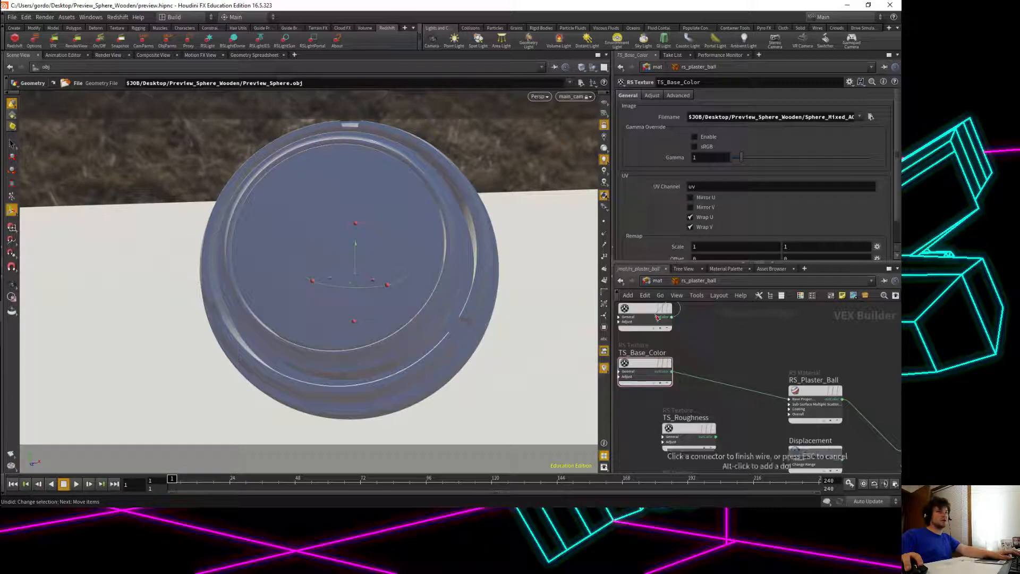
key(Escape)
click(638, 314)
click(642, 365)
key(ctrl+z)
key(ctrl+z)
key(ctrl+z)
key(ctrl+z)
key(ctrl+z)
key(ctrl+z)
key(ctrl+z)
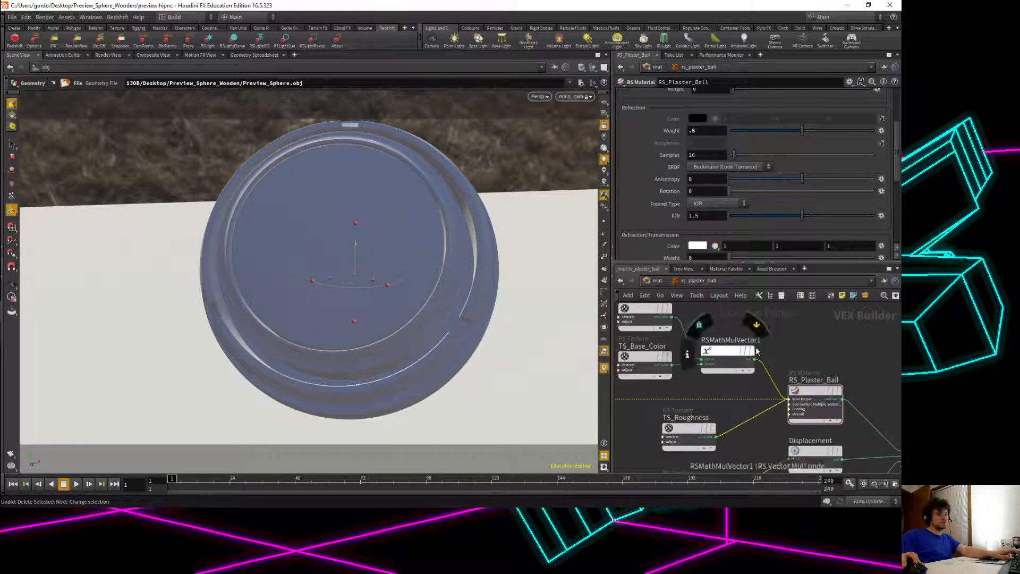
Assign Sphere_Base_Color.png as the image file of the TS_Base_Color texture node.
click(641, 359)
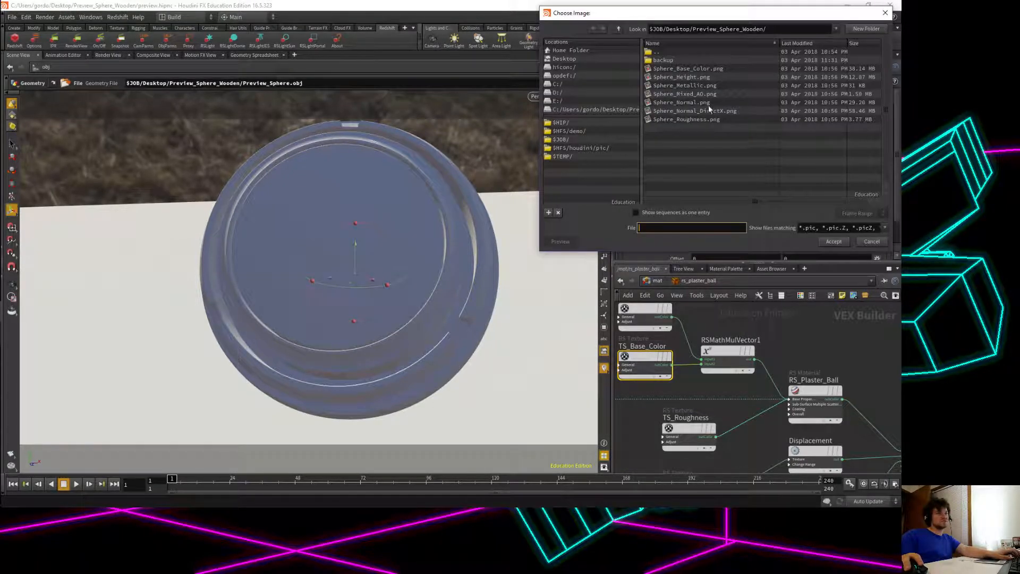
click(690, 71)
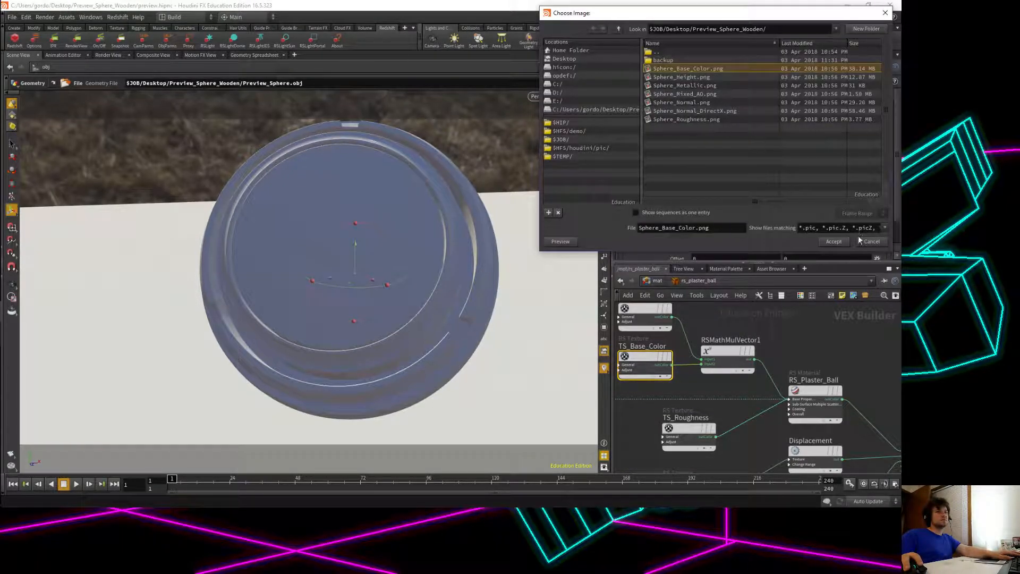
click(834, 241)
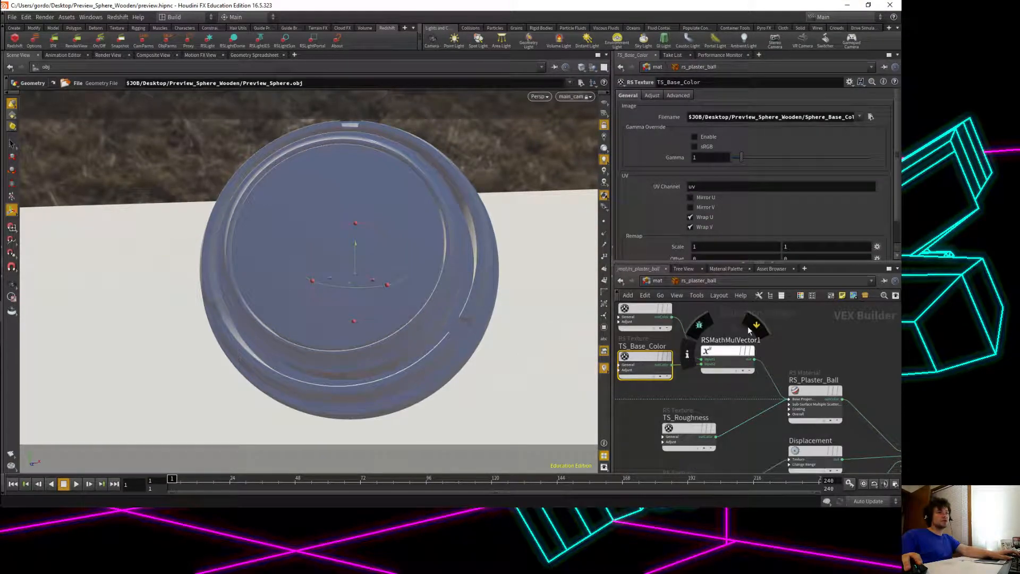
Render the scene with Redshift IPR and examine the ball's base color in the MPlay window.
click(59, 42)
mouse_move(4, 298)
click(8, 333)
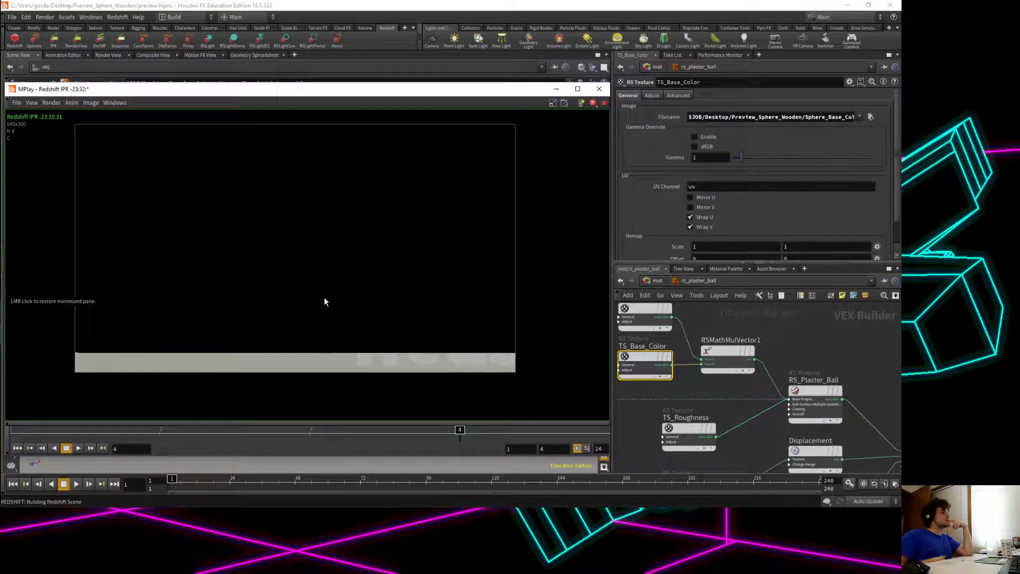
mouse_move(513, 95)
mouse_down()
mouse_move(525, 113)
mouse_move(523, 103)
mouse_up()
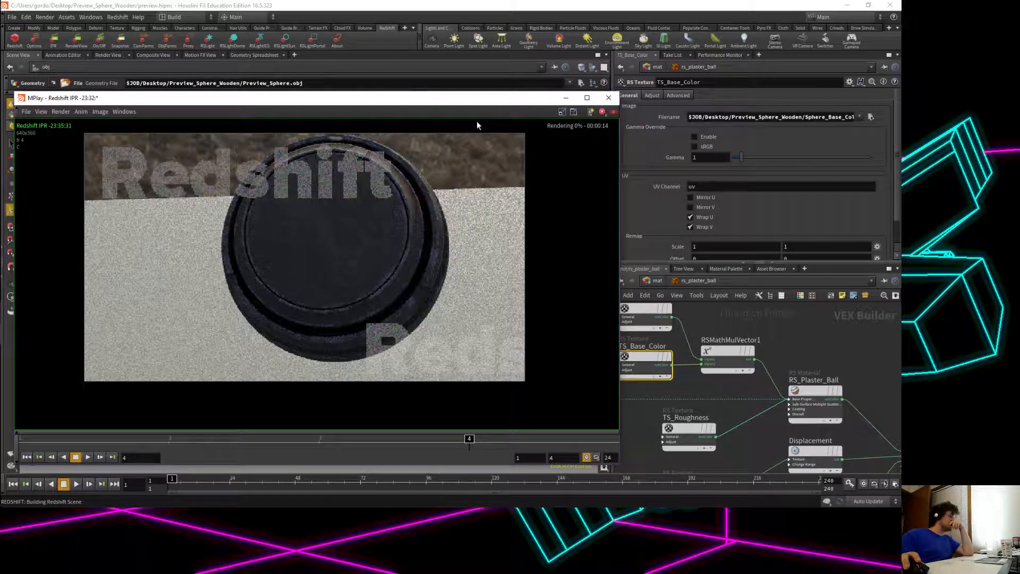
click(566, 98)
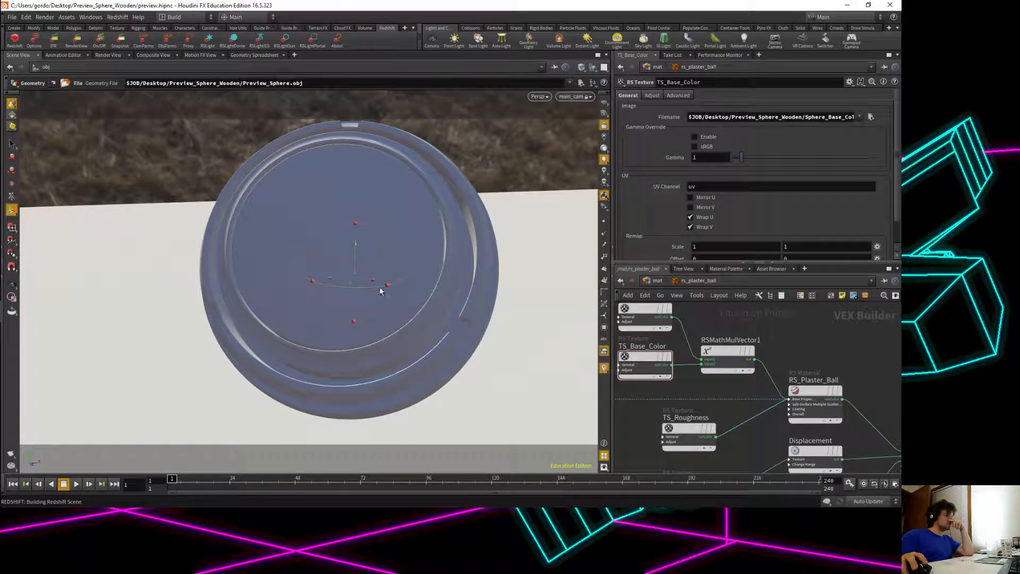
Orbit and reposition the main_cam view to show the ball's brightly lit front, and check the updated IPR render.
alt+drag(370, 288, 251, 235)
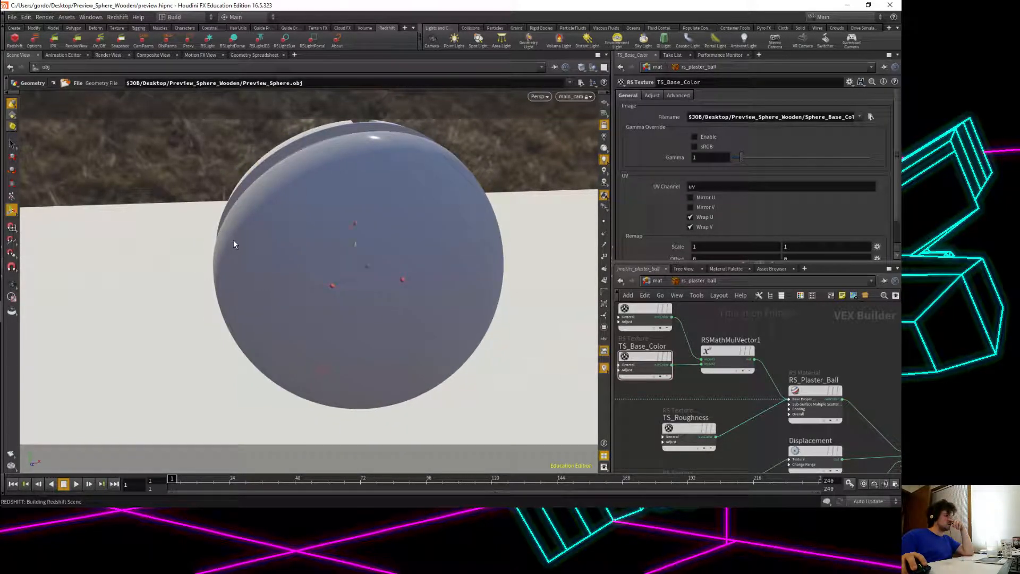
alt+drag(224, 290, 331, 320)
drag(149, 311, 269, 252)
middle_drag(297, 257, 316, 256)
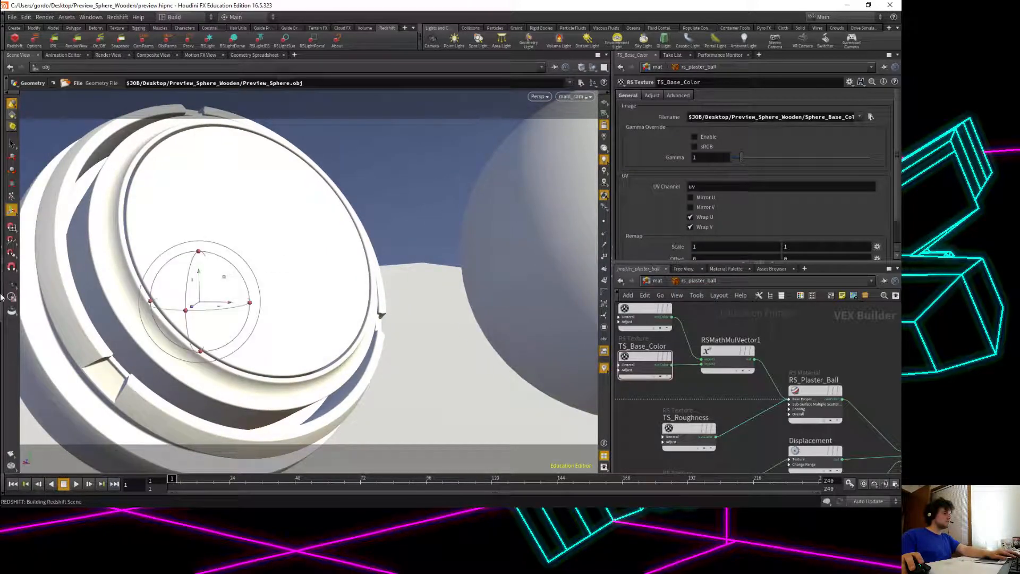
mouse_move(10, 290)
click(15, 333)
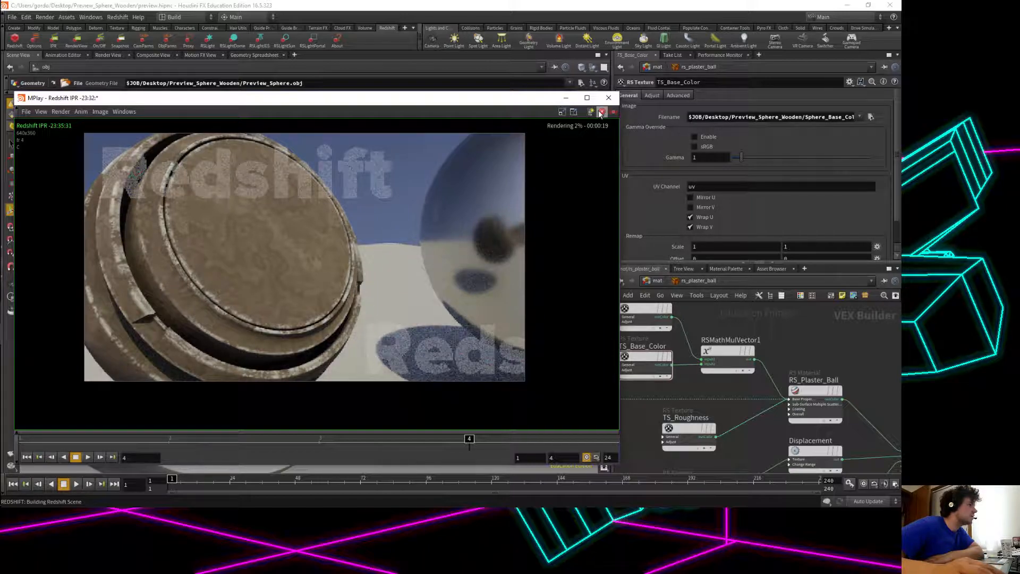
click(566, 98)
Review the image files and adjustment parameters of the TS_Height and TS_Normal texture nodes.
scroll(790, 430, down, 2)
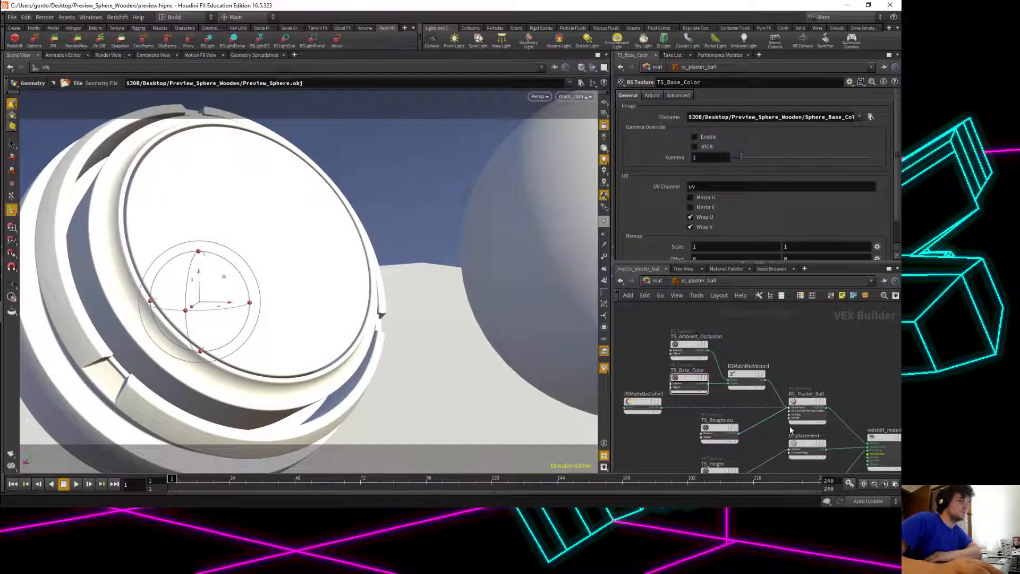
middle_click(790, 428)
middle_click(827, 405)
middle_drag(860, 390, 804, 321)
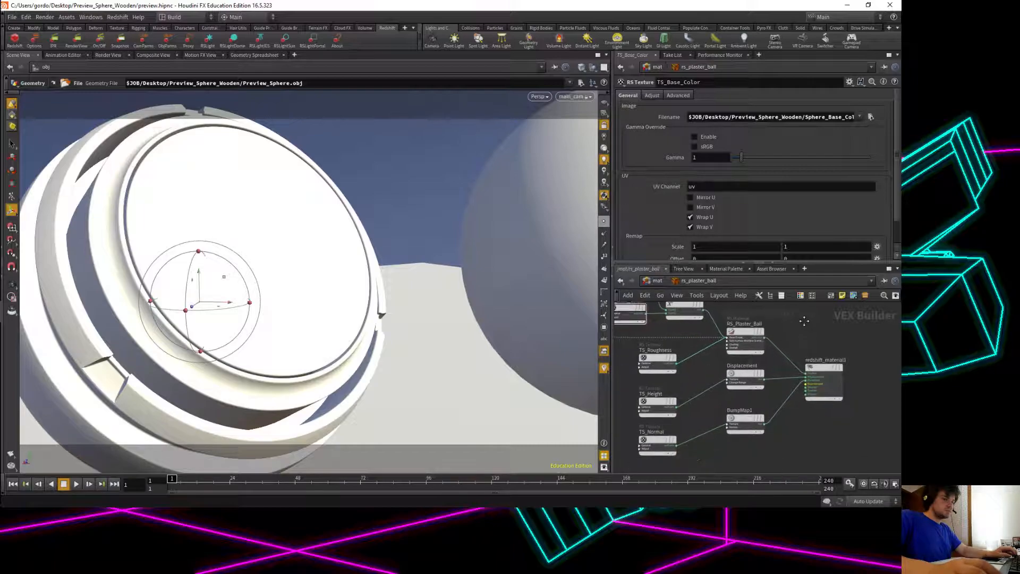
click(657, 404)
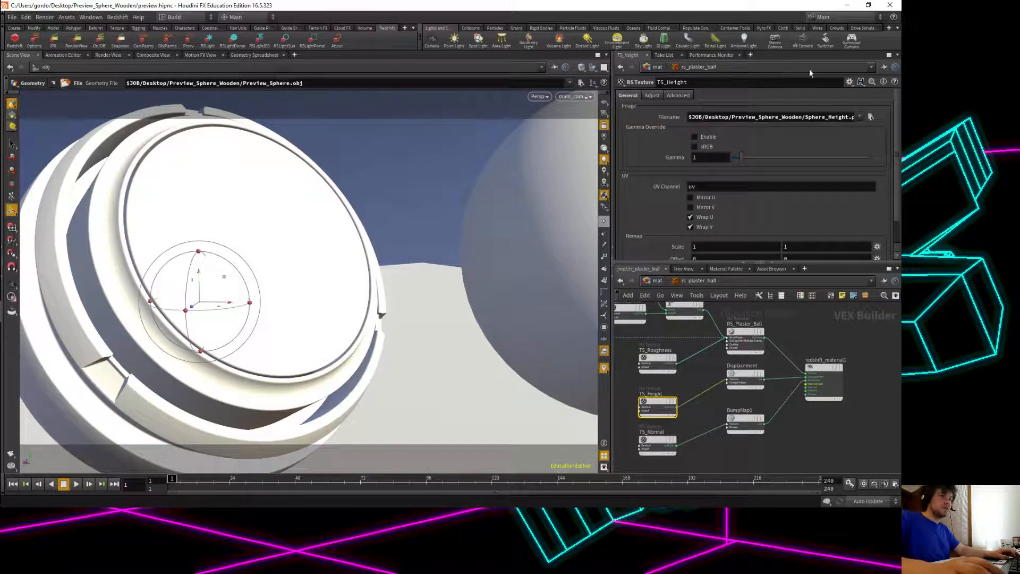
click(661, 443)
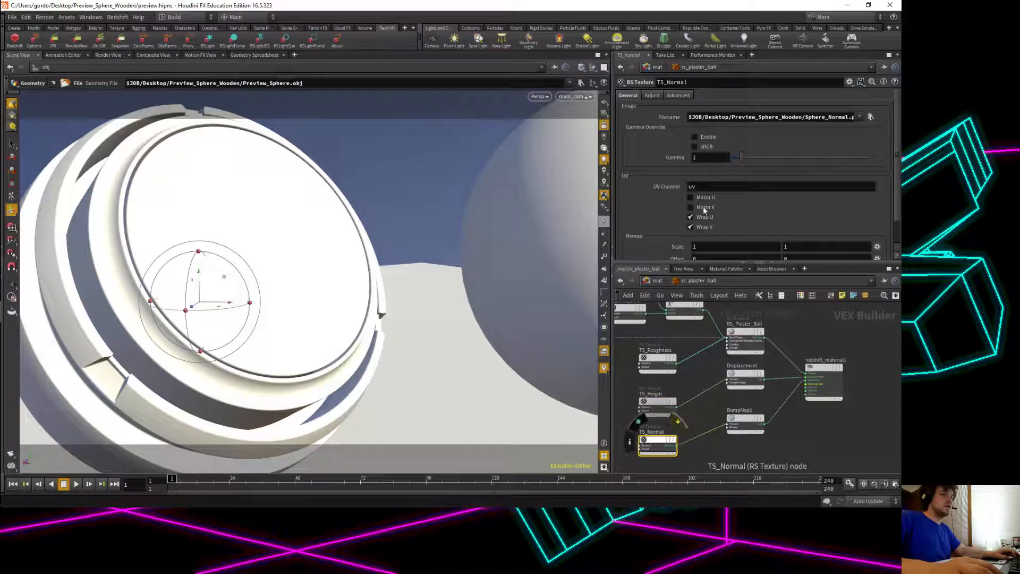
click(677, 97)
click(653, 95)
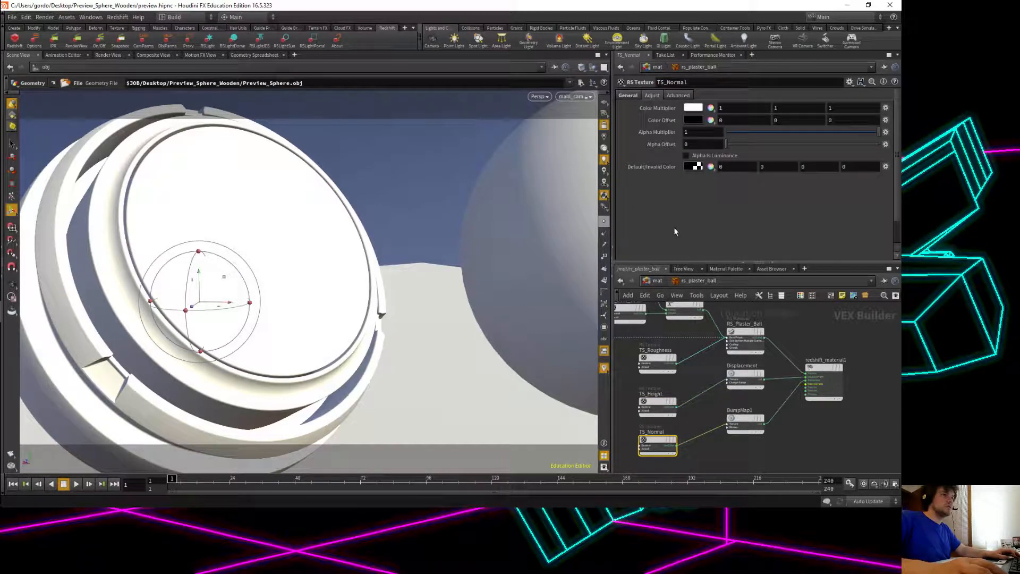
Set the Displacement node's scale to 10 and check its effect in a new Redshift IPR render.
click(744, 381)
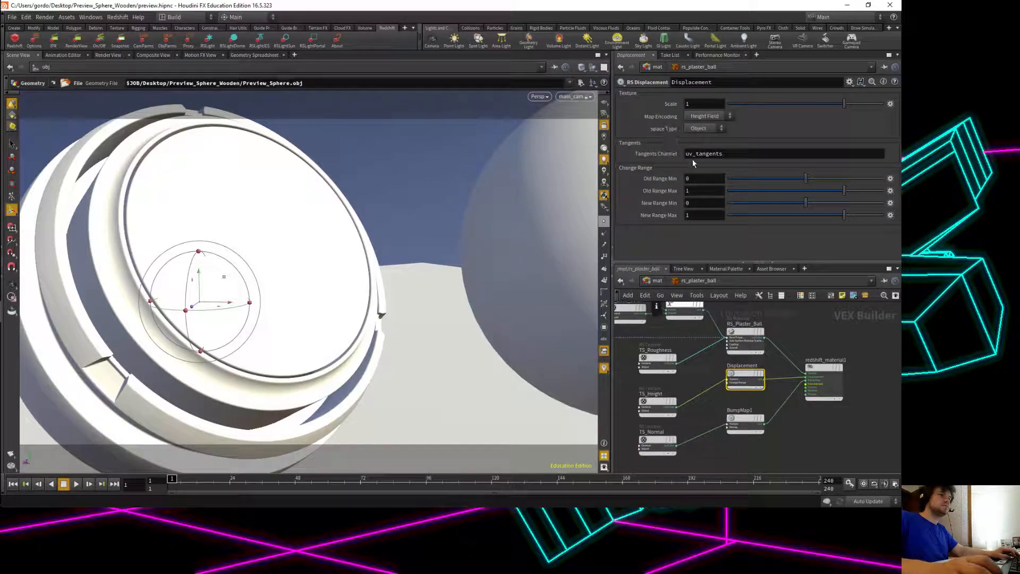
click(699, 106)
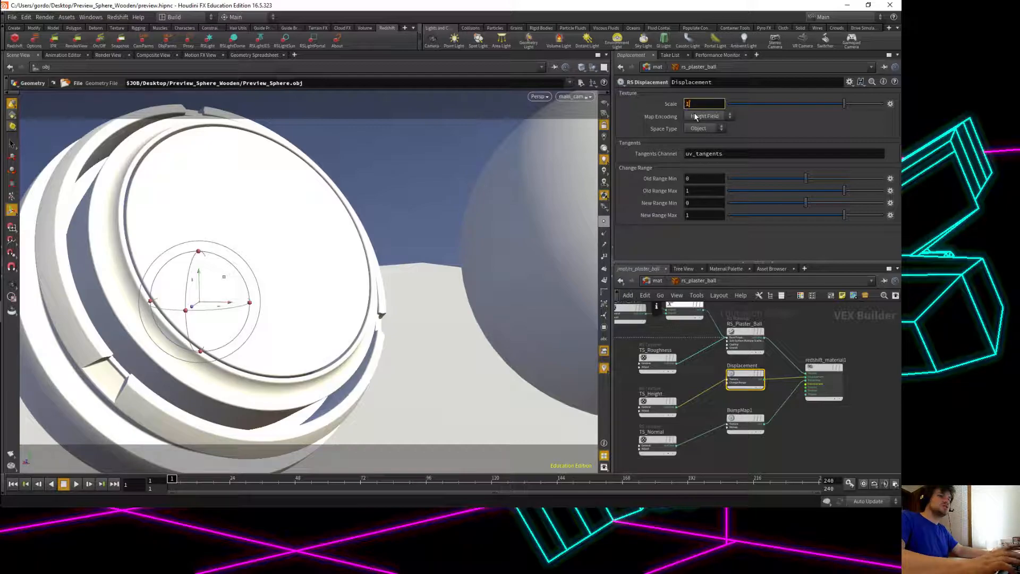
text(10)
key(Return)
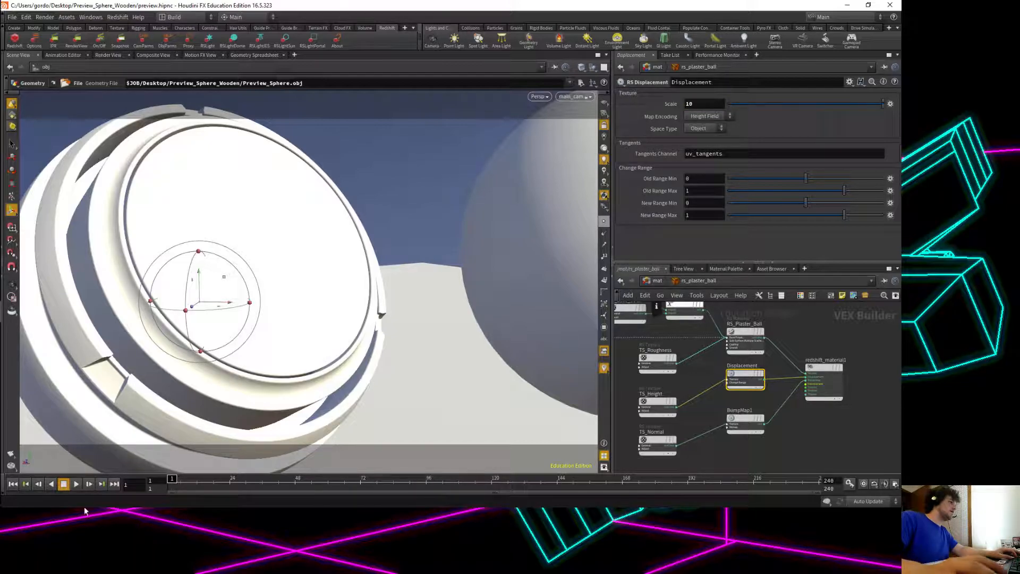
click(53, 42)
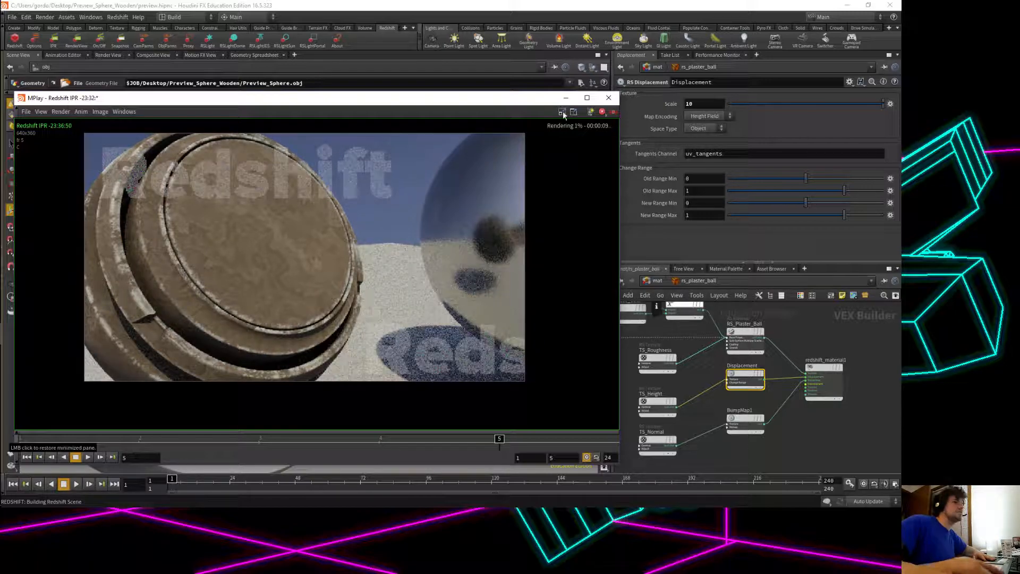
mouse_move(500, 439)
mouse_down()
mouse_move(397, 439)
mouse_move(485, 429)
mouse_move(398, 440)
mouse_move(317, 424)
mouse_move(432, 440)
mouse_move(393, 439)
mouse_move(399, 430)
mouse_move(392, 439)
mouse_move(537, 425)
mouse_up()
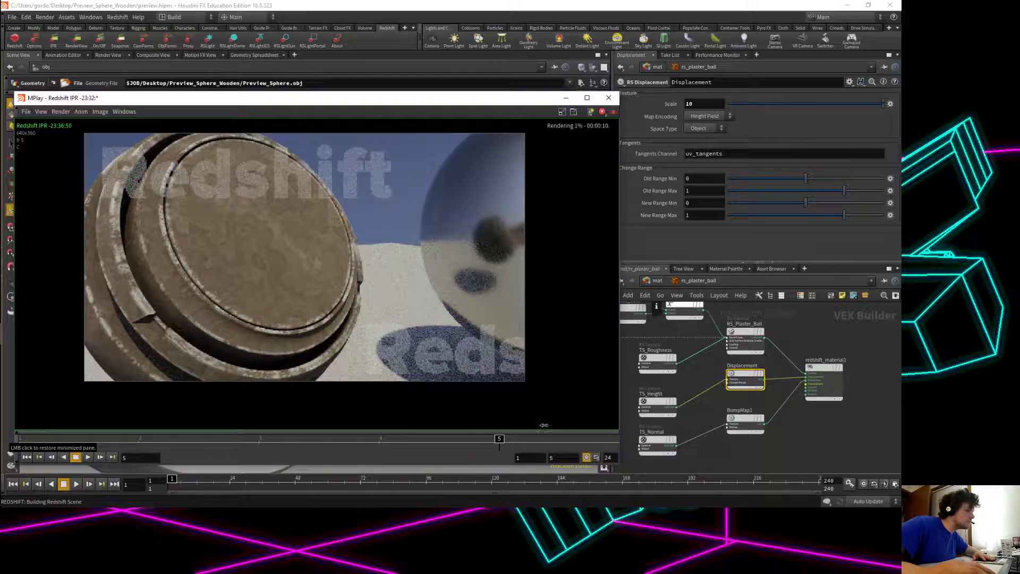
click(566, 97)
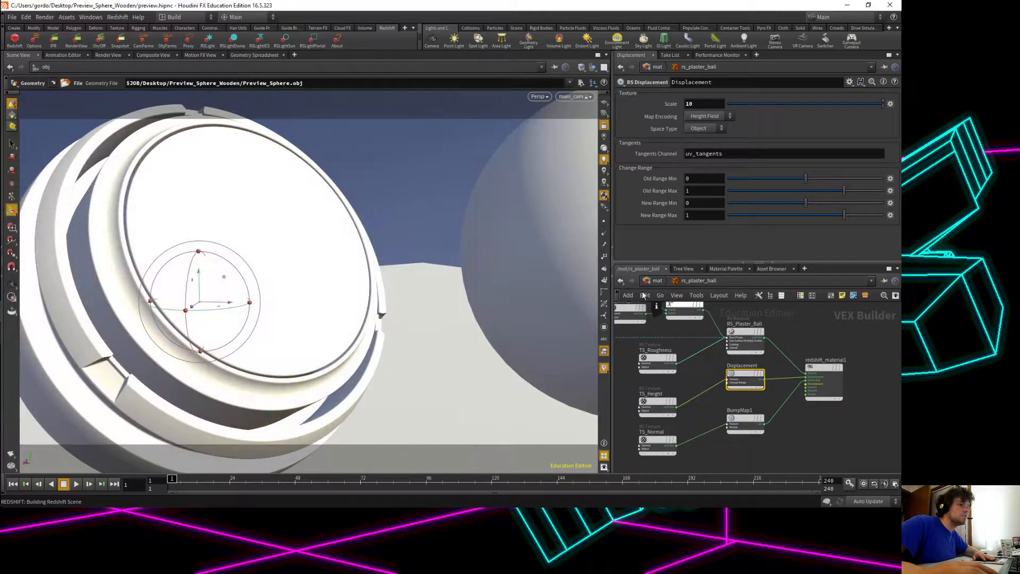
Set the Displacement node's scale back to 1 and check its map encoding options, keeping Height Field.
key(BackSpace)
key(Return)
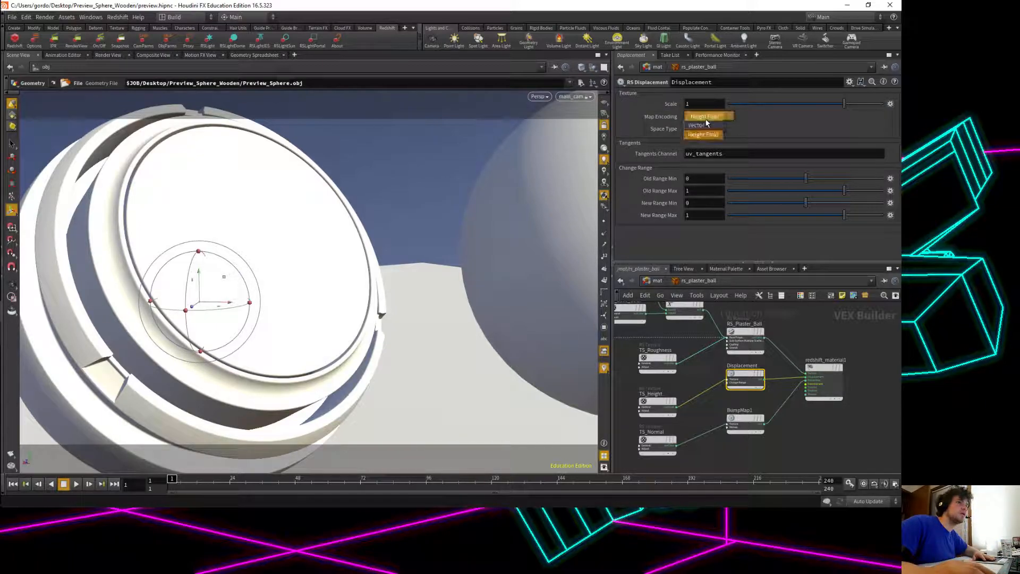
click(707, 118)
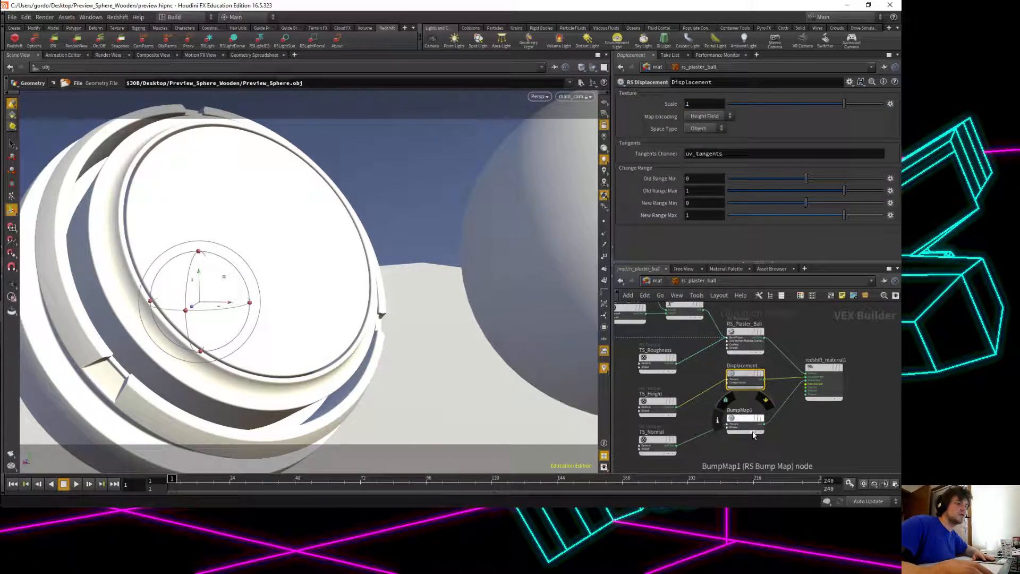
Set the input map type of BumpMap1 to Object-Space Normal.
click(746, 422)
click(706, 114)
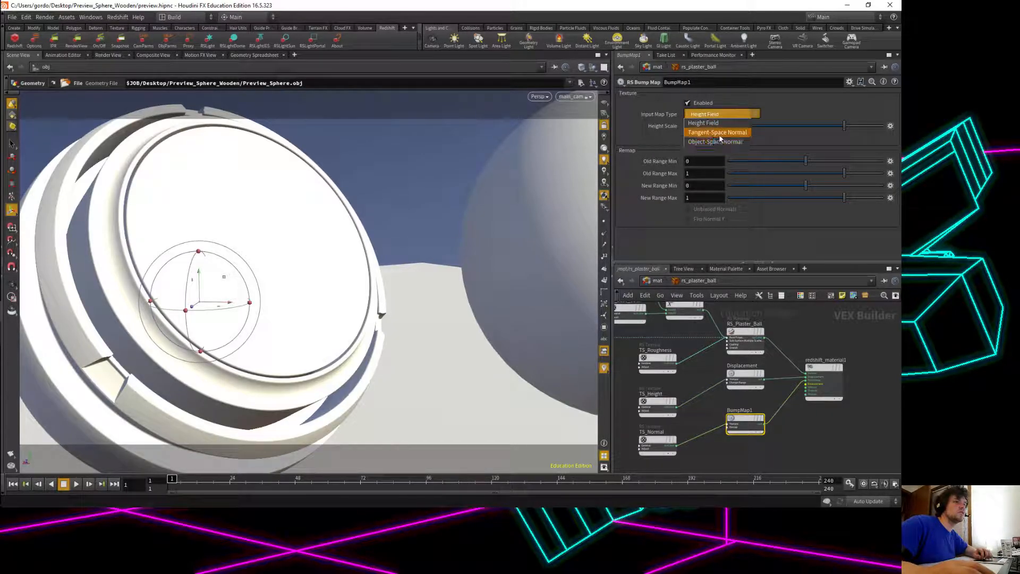
click(714, 142)
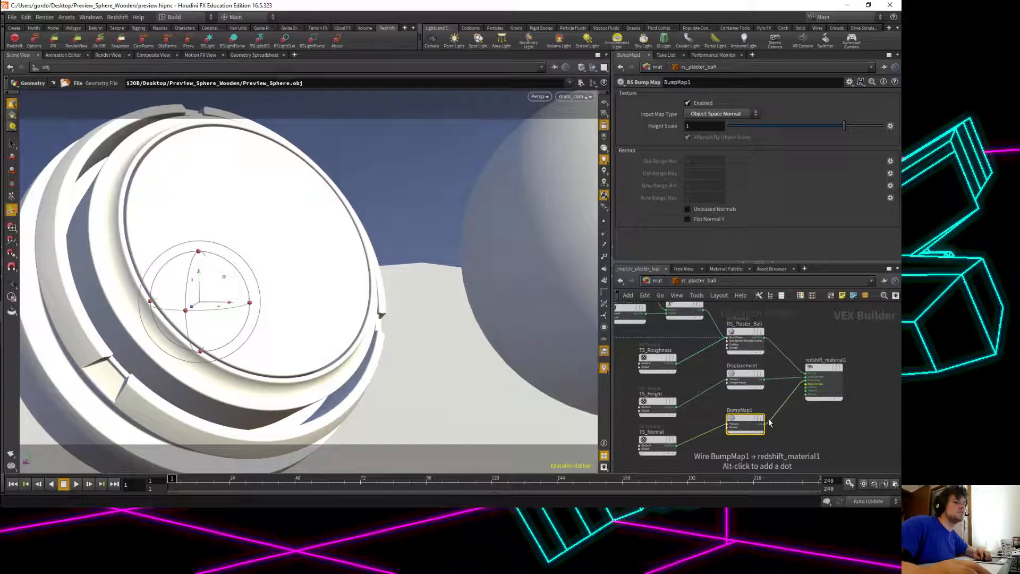
mouse_move(725, 412)
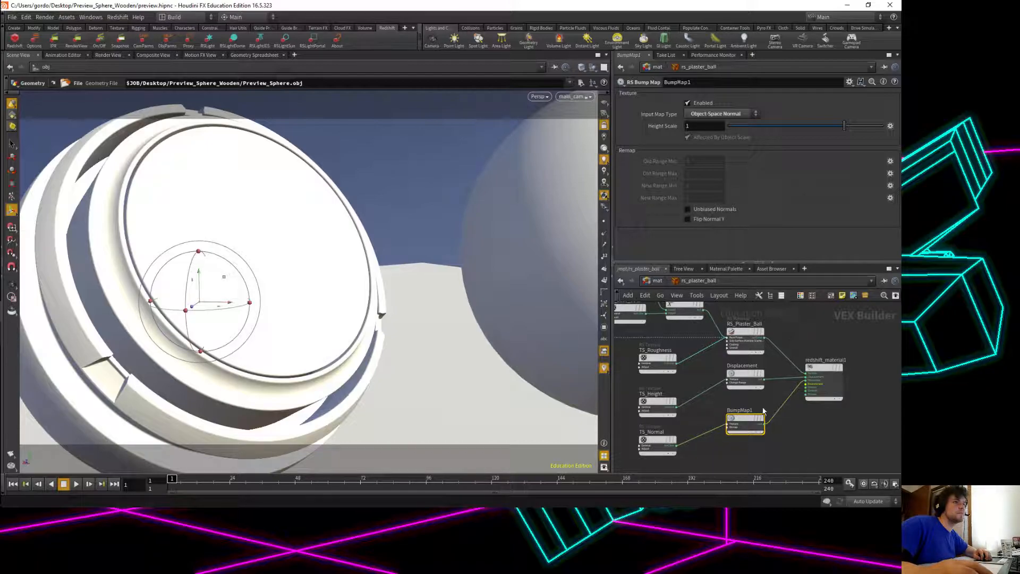
Change the Displacement node's scale to 10 and inspect the ball in a fresh Redshift IPR render.
click(743, 376)
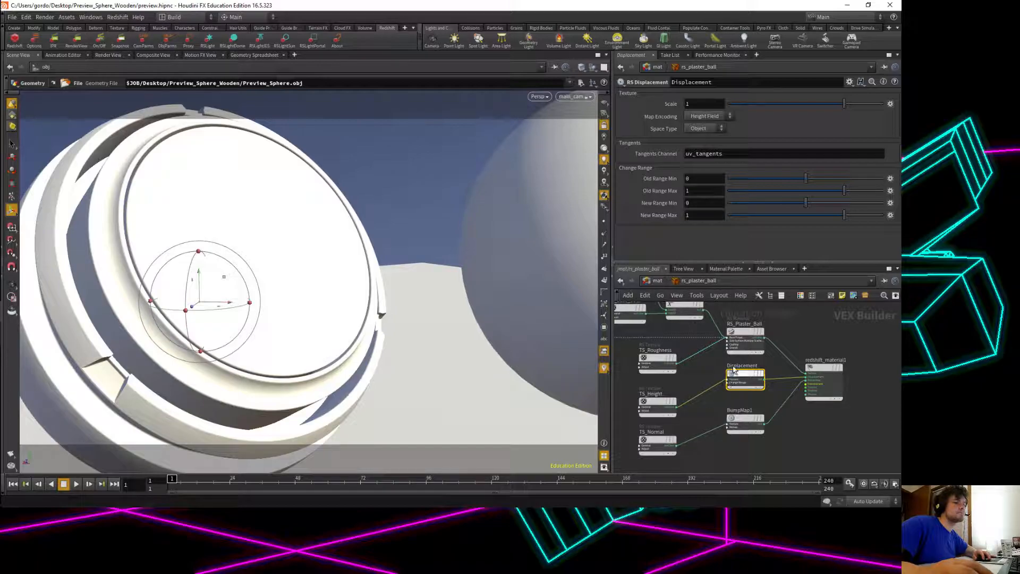
click(703, 104)
text(0)
key(Return)
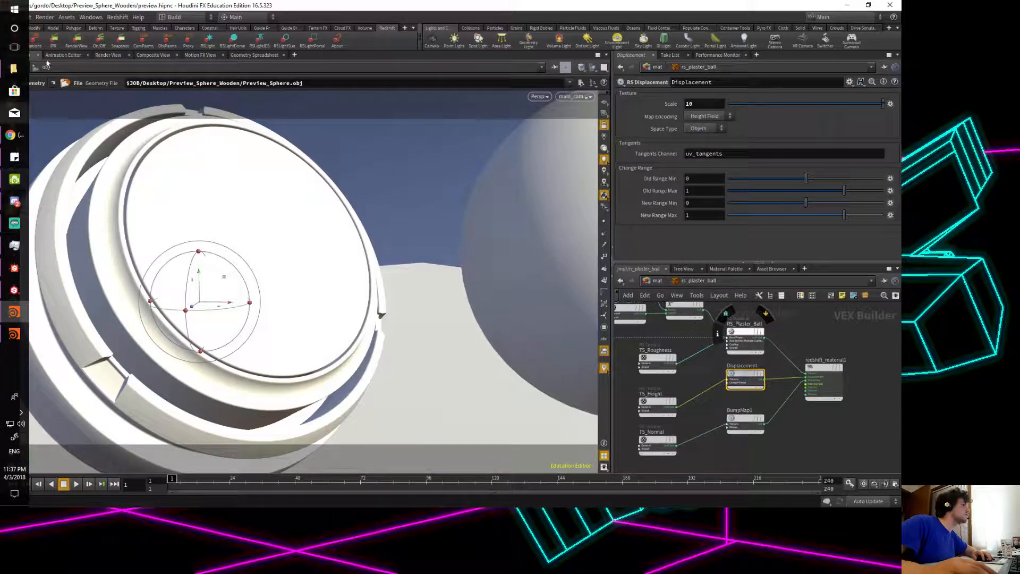
click(3, 333)
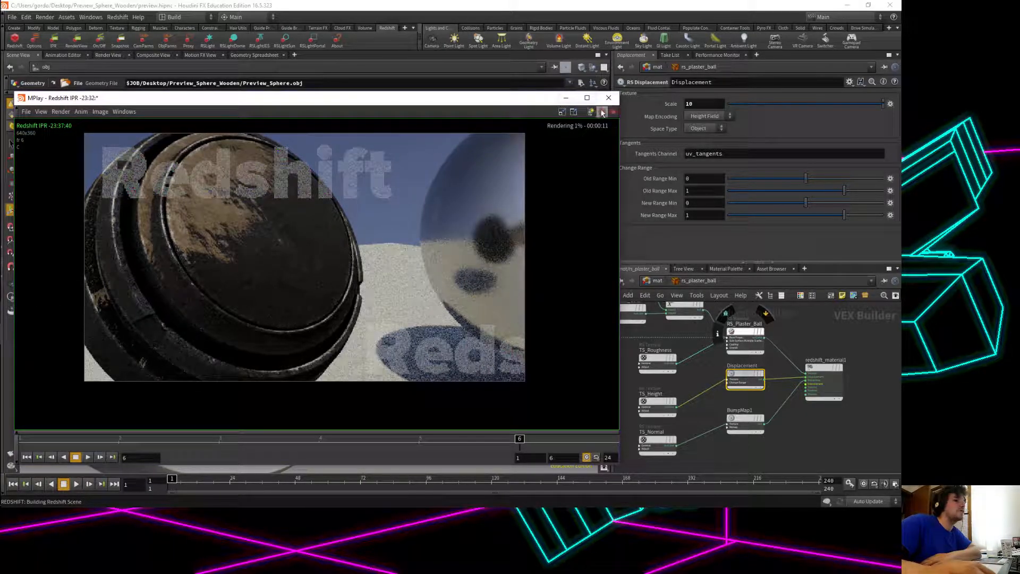
Set the input map type of BumpMap1 to Tangent-Space Normal.
click(745, 421)
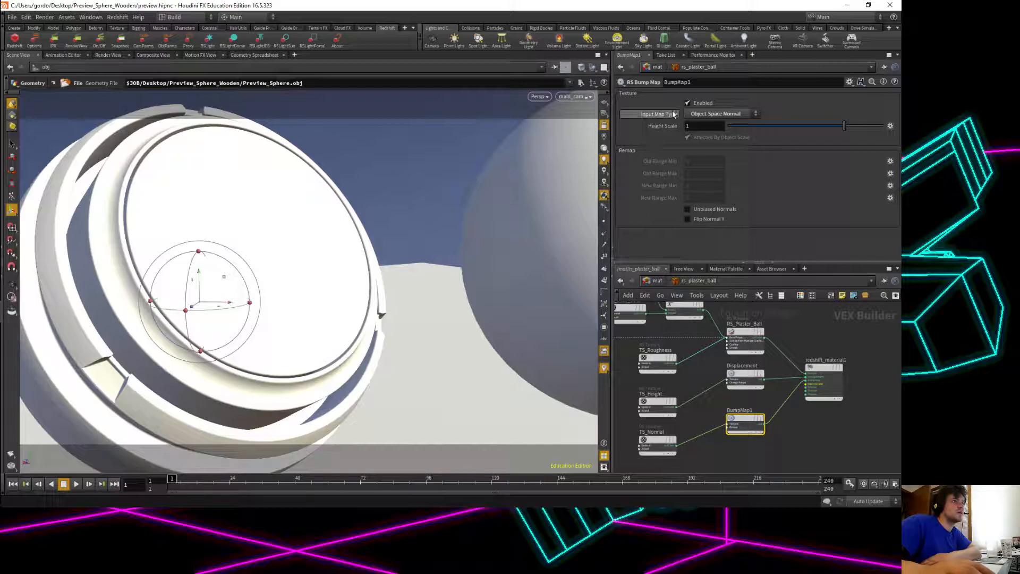
click(714, 115)
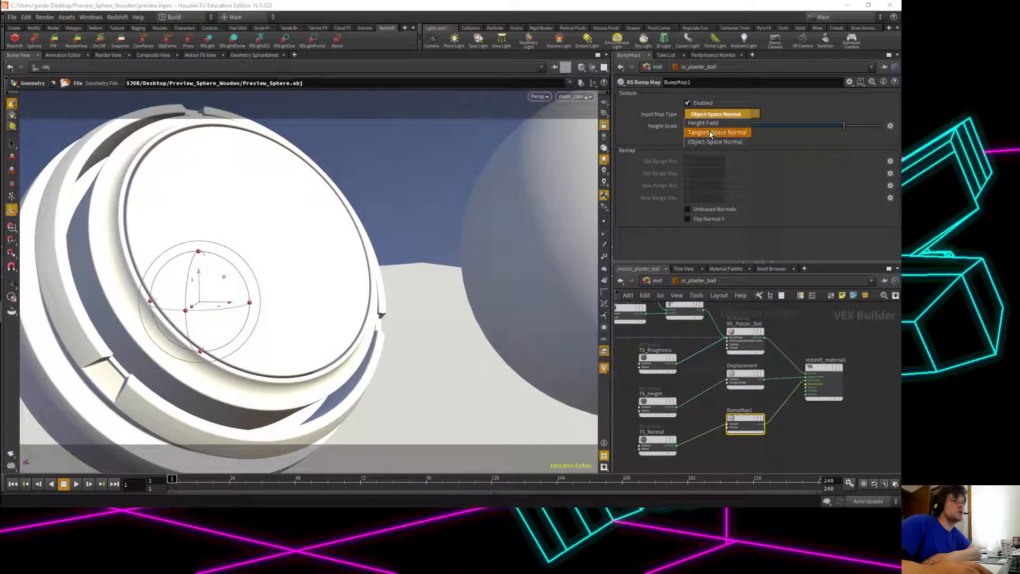
click(709, 132)
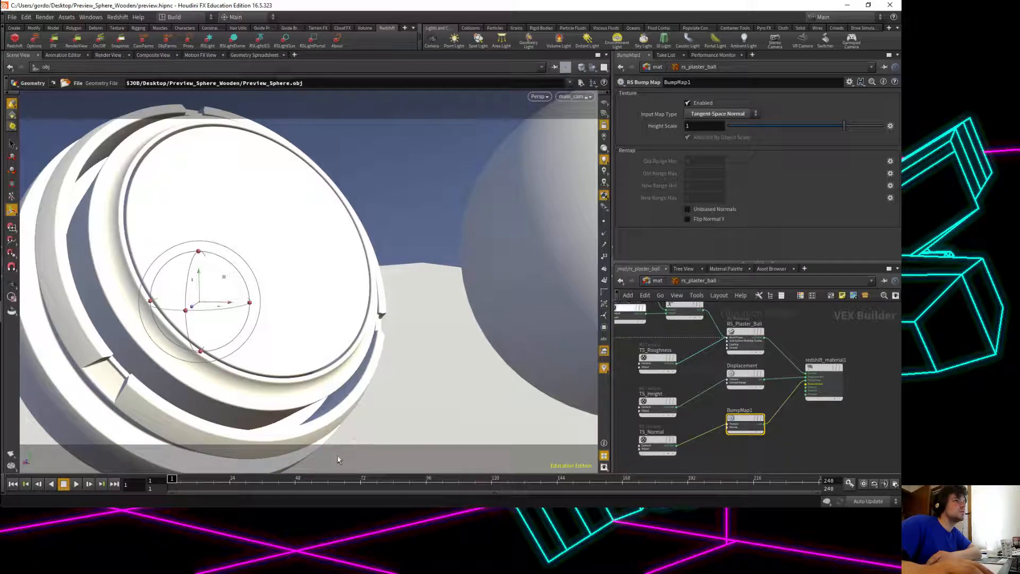
Render the scene again with Redshift IPR and examine the ball's surface with the tangent-space bump map.
mouse_move(5, 436)
click(54, 41)
mouse_move(5, 341)
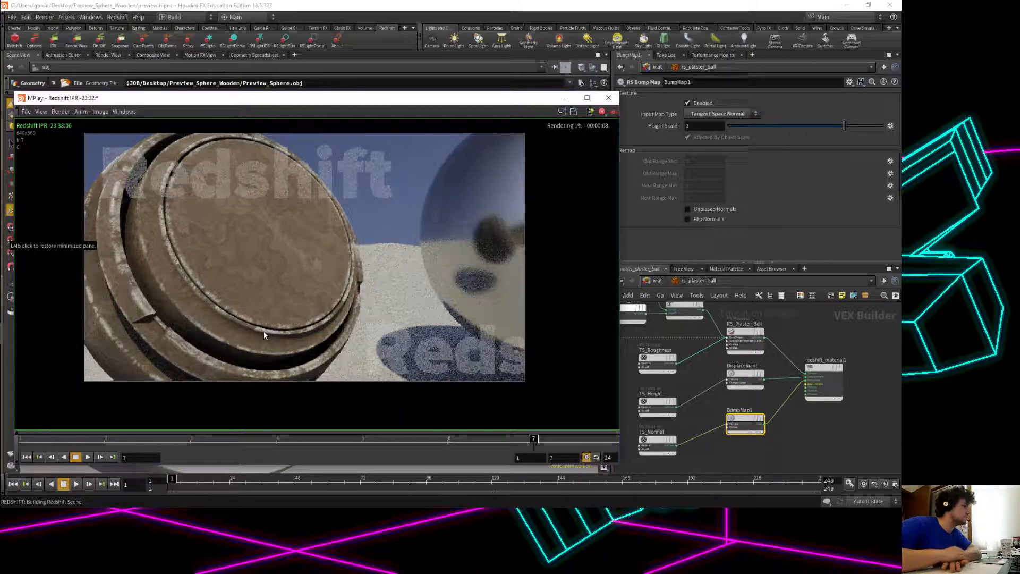
mouse_move(534, 439)
mouse_down()
mouse_move(319, 439)
mouse_move(143, 423)
mouse_move(592, 439)
mouse_up()
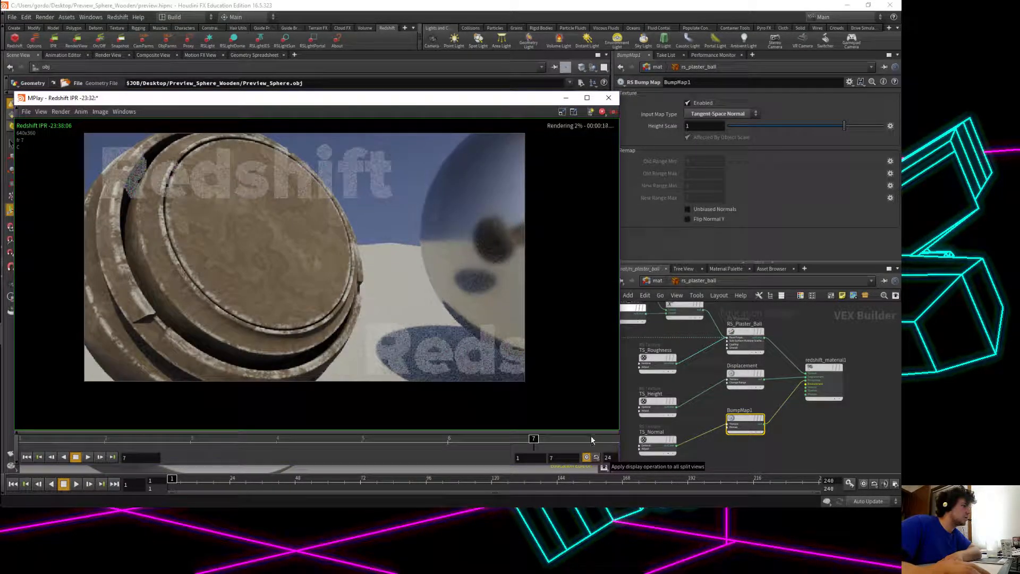
Set the input map type of BumpMap1 back to Object-Space Normal with Unbiased Normals enabled.
click(566, 98)
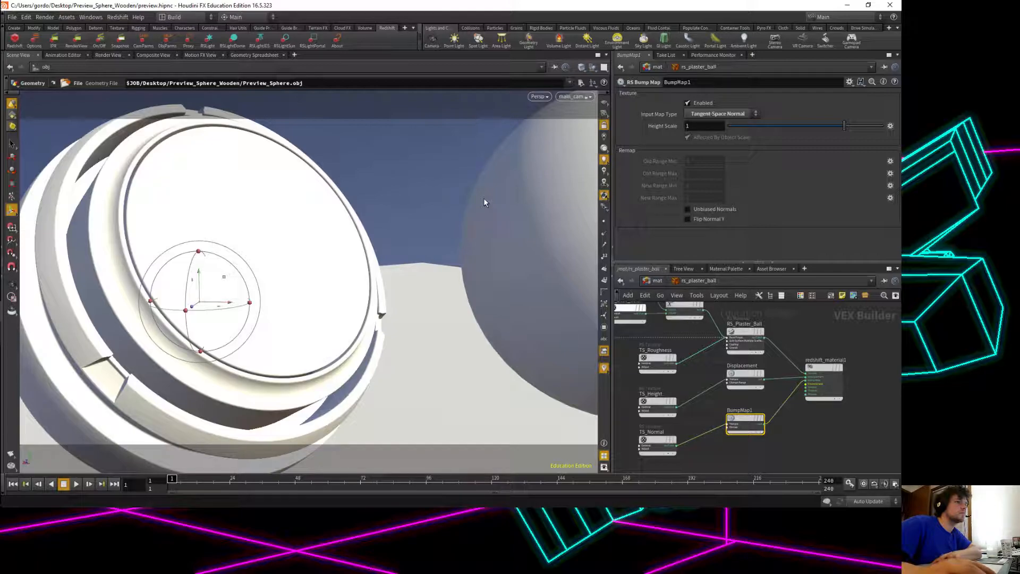
click(713, 115)
click(700, 136)
click(713, 112)
click(707, 142)
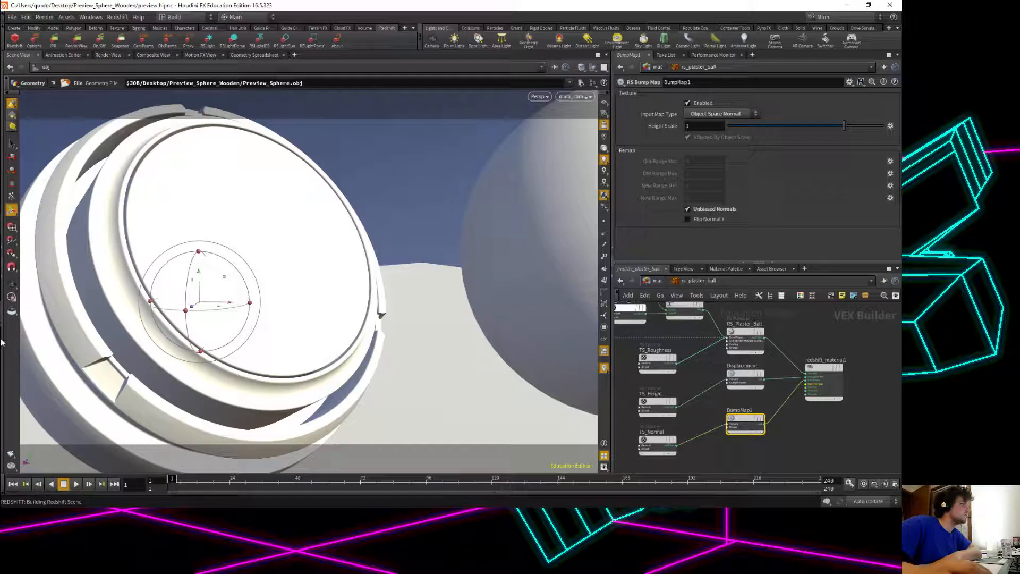
Compare the new object-space Redshift IPR render with the previous frame and close the MPlay window.
click(9, 342)
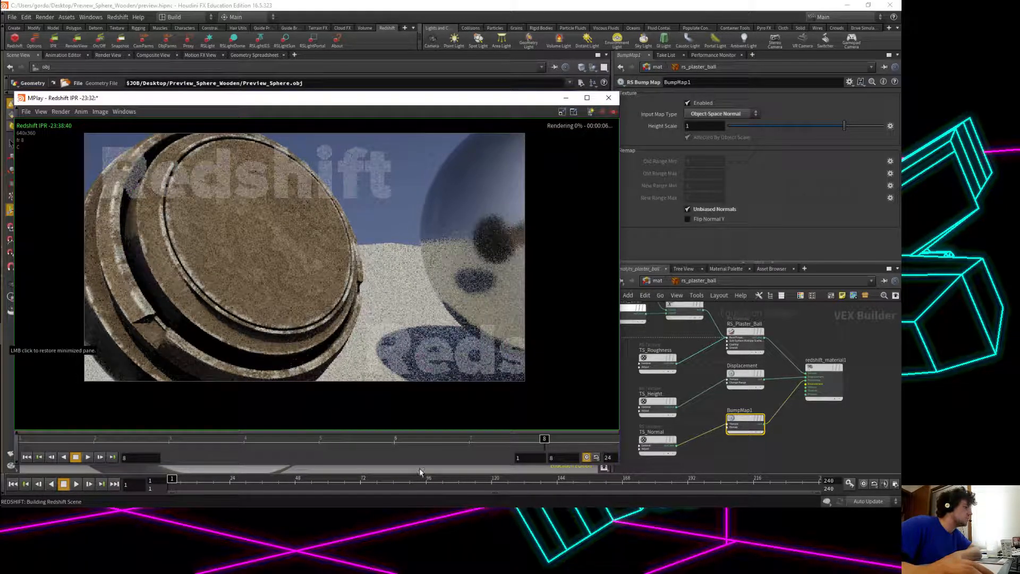
mouse_move(544, 439)
mouse_down()
mouse_move(477, 437)
mouse_move(535, 438)
mouse_up()
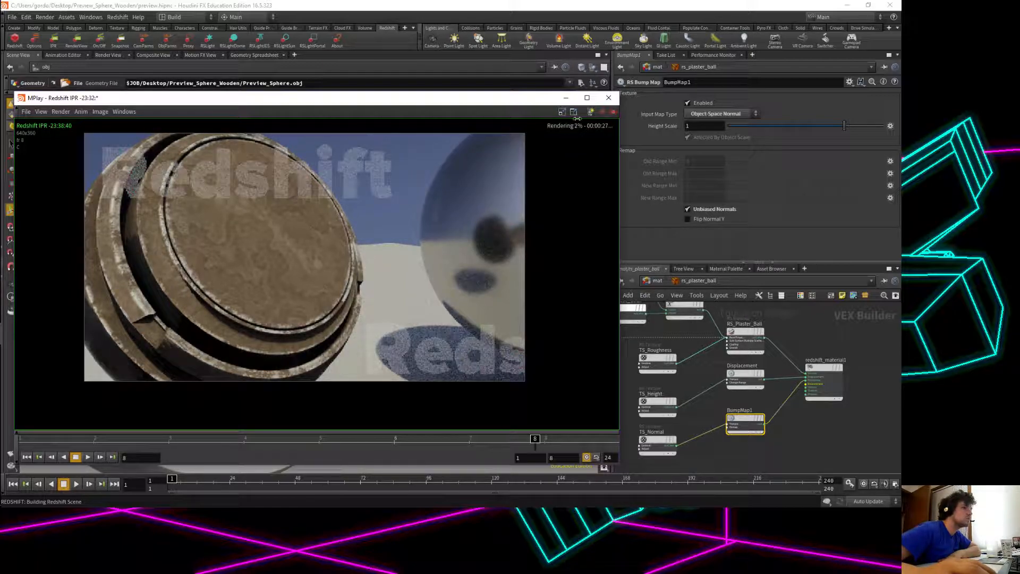
click(608, 99)
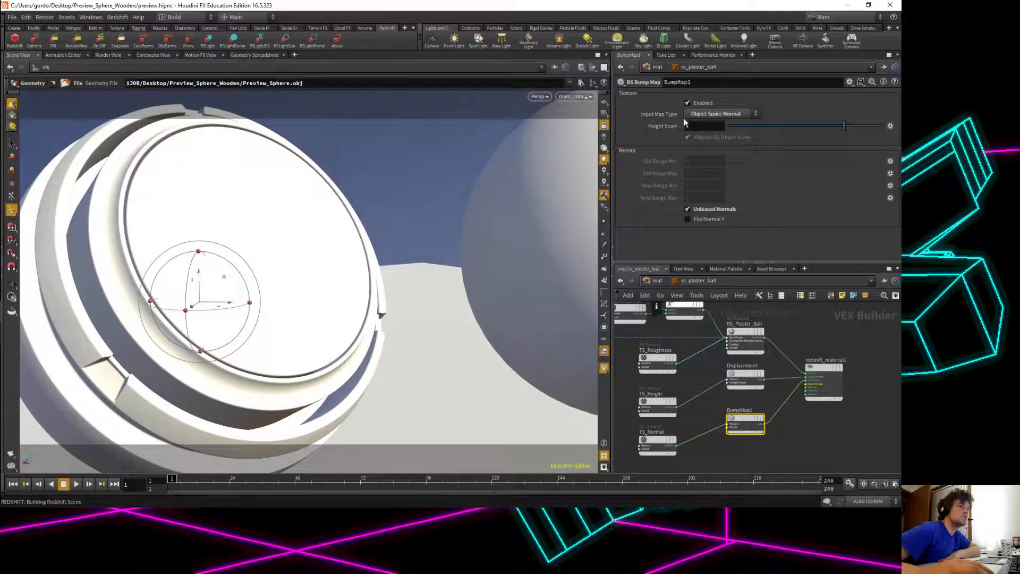
Set the height scale of BumpMap1 to 10.
click(699, 125)
text(0)
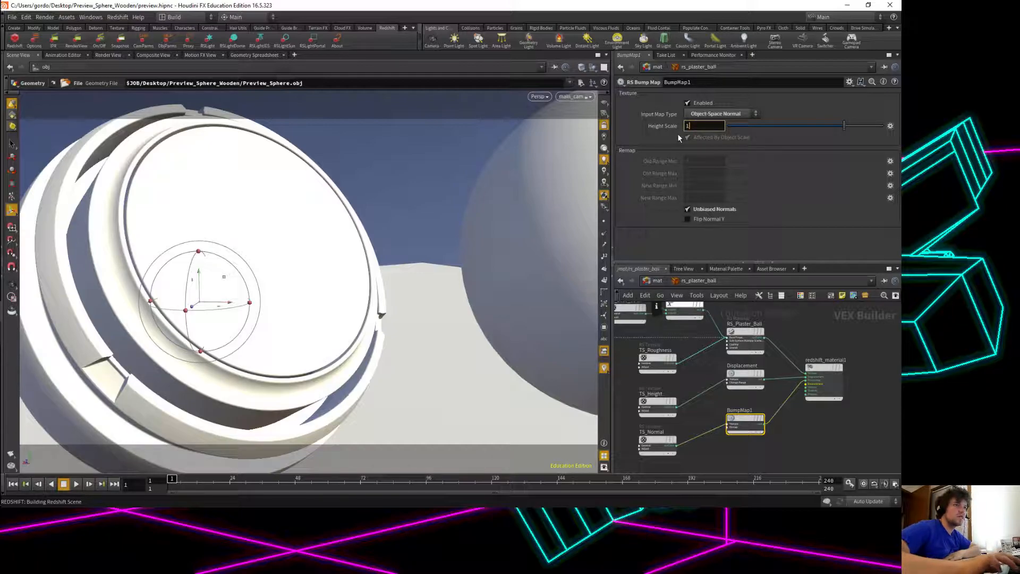
key(Return)
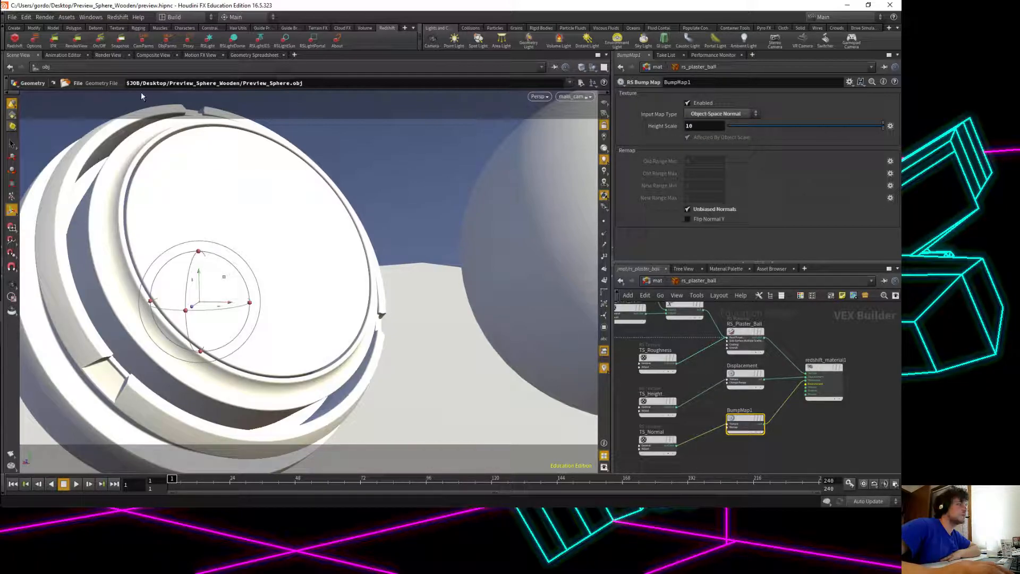
Open the Redshift Render View, zoom its image out to 75% and restart the IPR to check the ball.
click(80, 41)
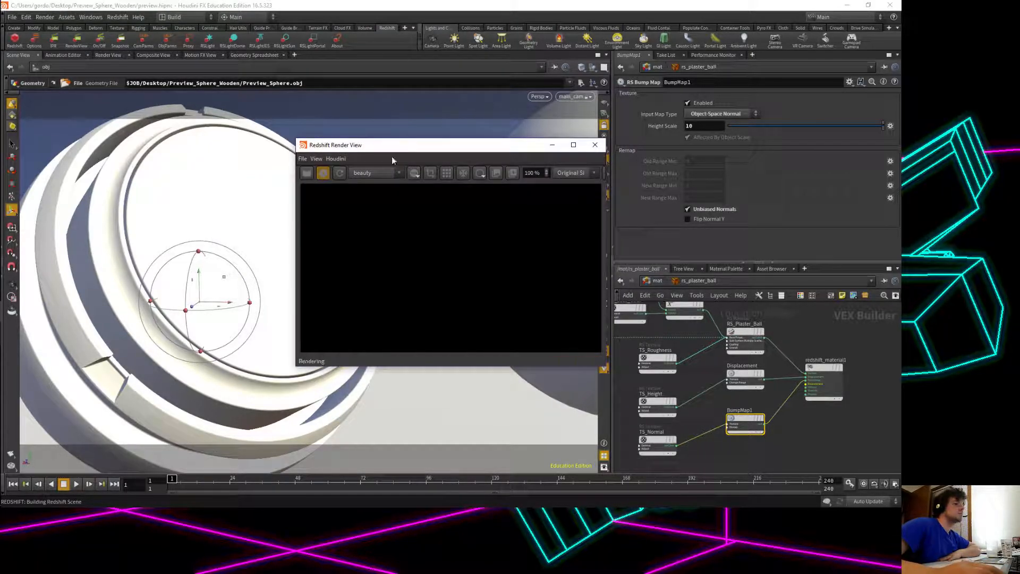
drag(386, 152, 303, 109)
click(498, 128)
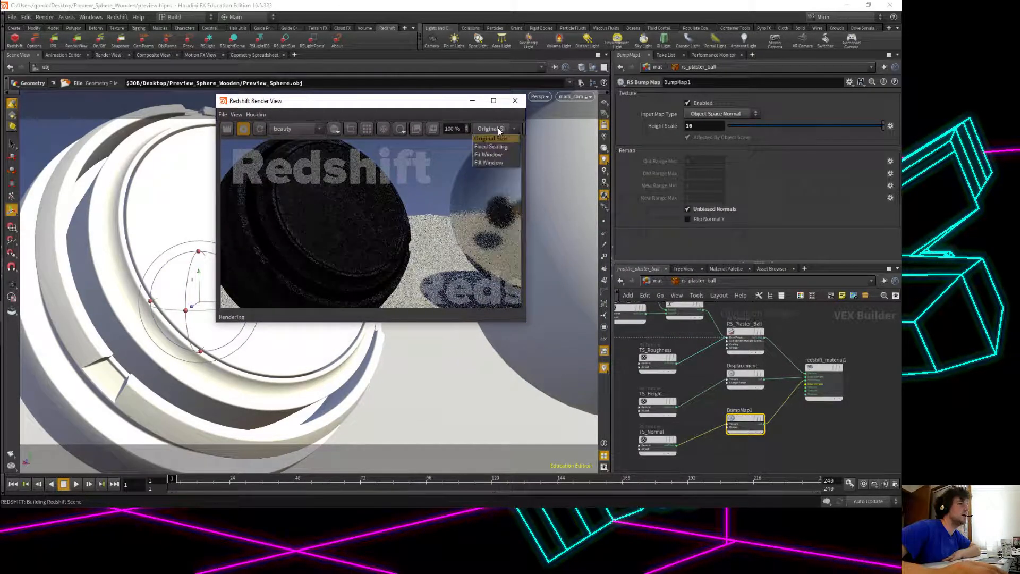
click(497, 128)
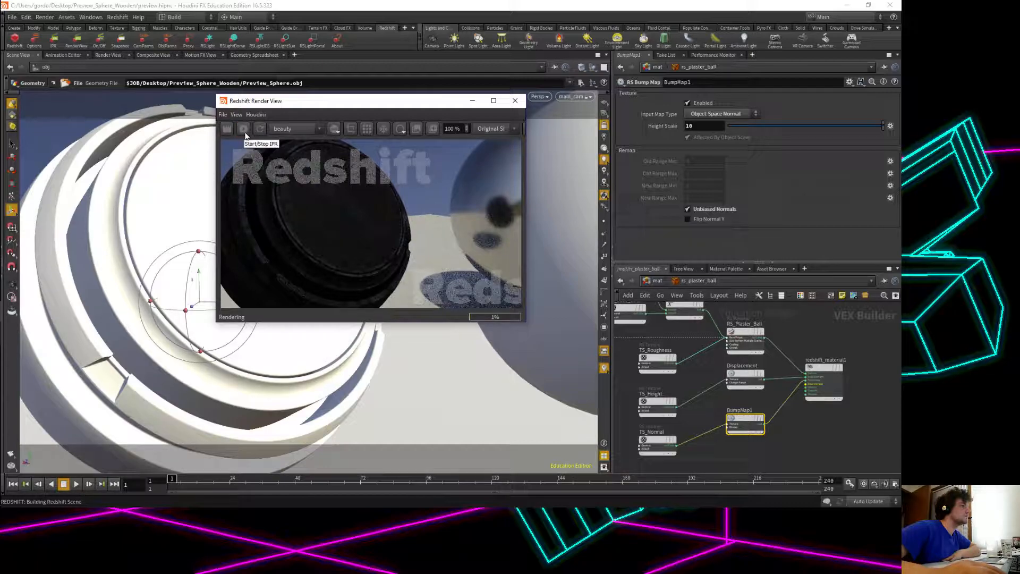
scroll(426, 240, down, 3)
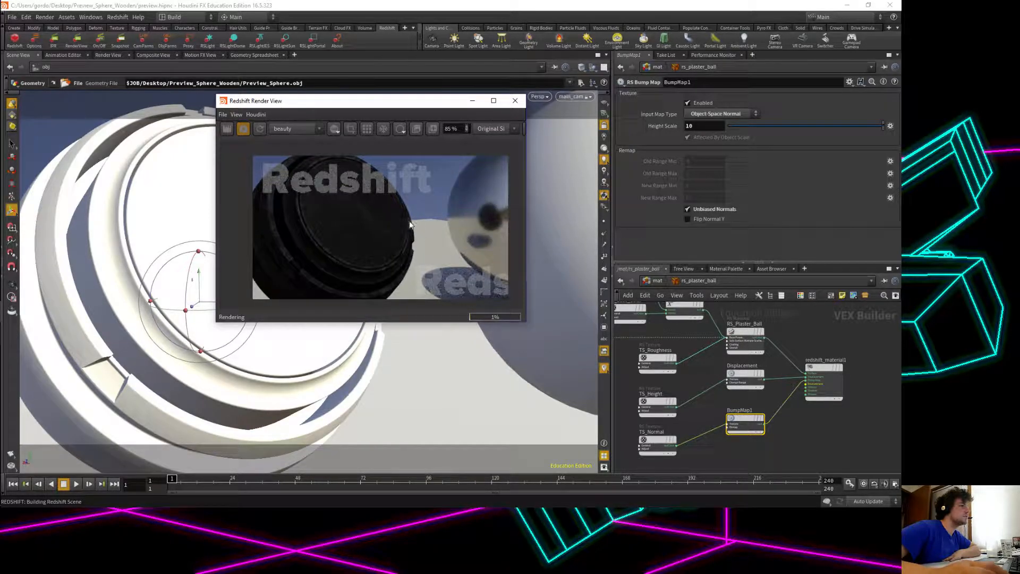
click(240, 131)
click(244, 129)
click(243, 129)
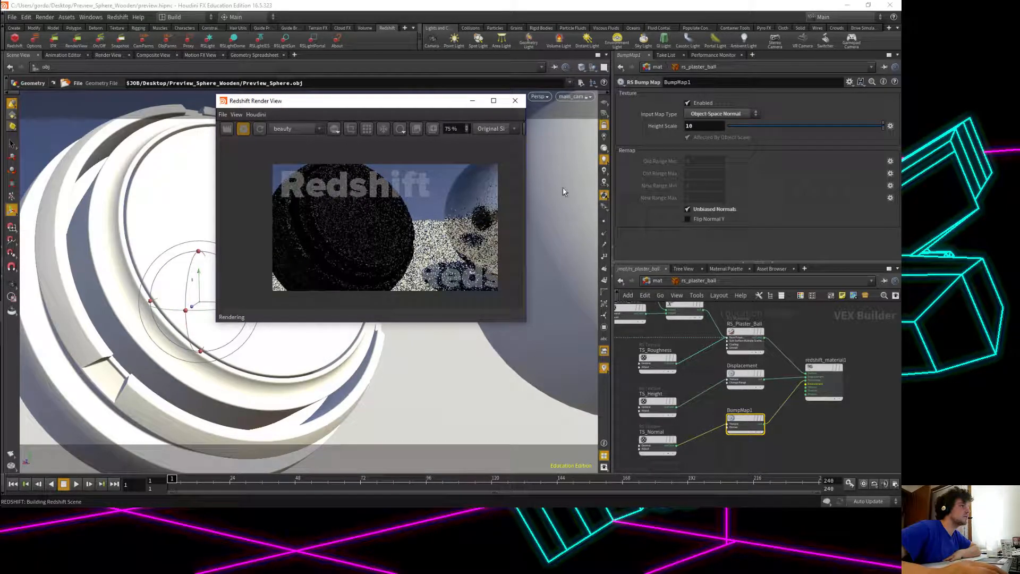
Set the height scale of BumpMap1 to 1 and switch Unbiased Normals off and on again to compare the render.
click(717, 128)
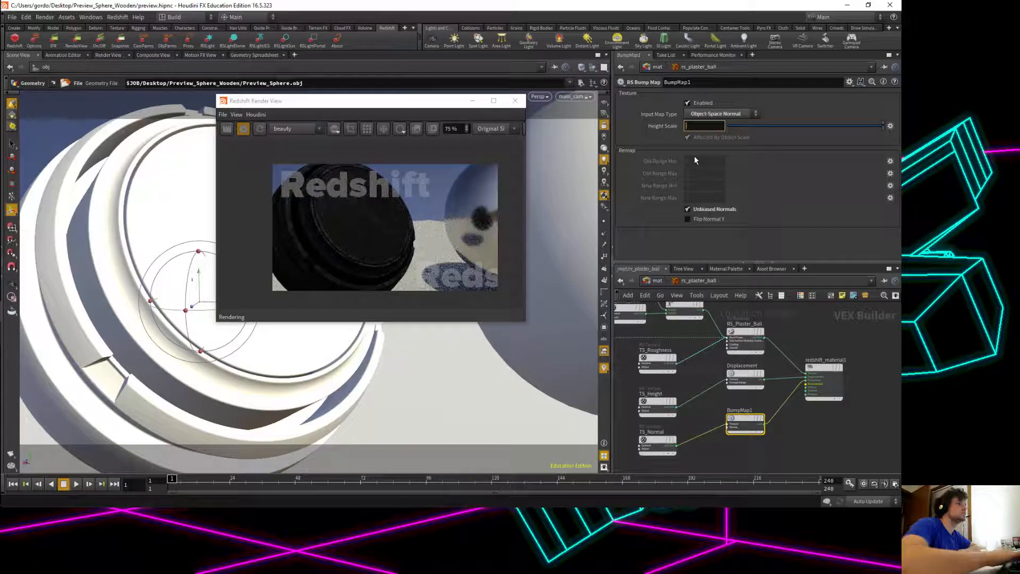
key(BackSpace)
key(Return)
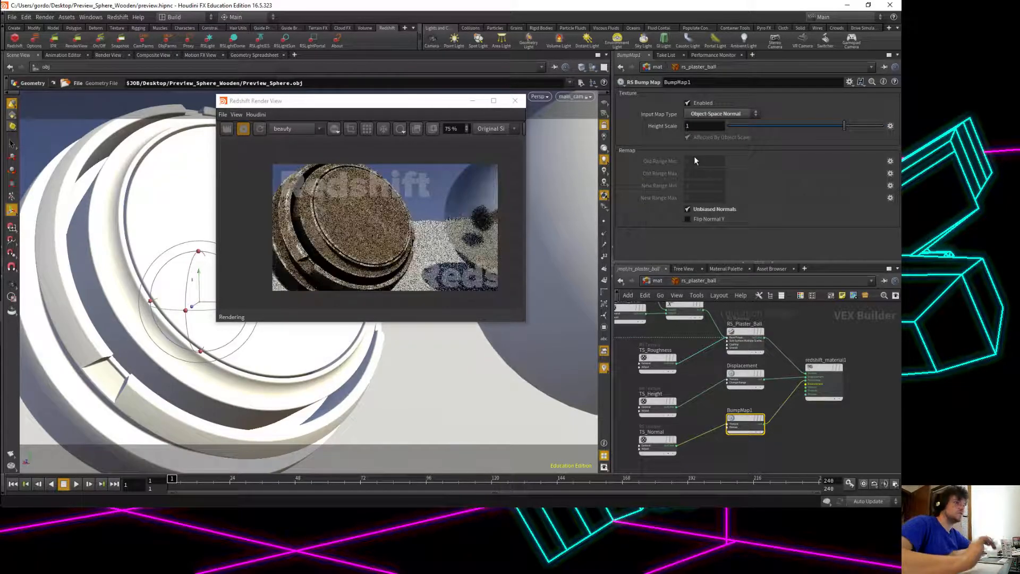
click(700, 210)
click(700, 209)
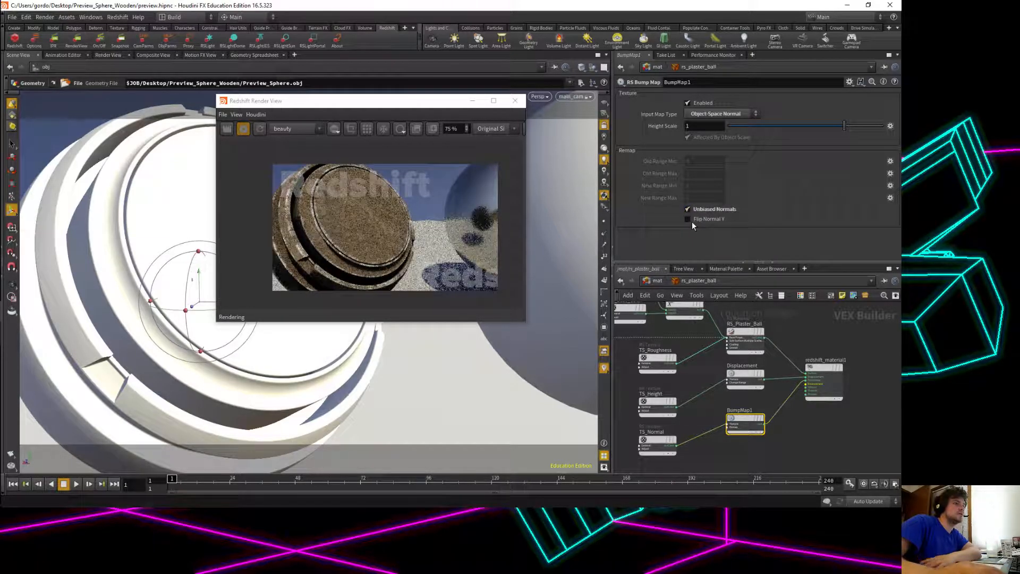
Enable Flip Normal Y on BumpMap1 and enlarge the Redshift Render View, magnifying the image to 233% to inspect the surface.
click(692, 222)
scroll(411, 228, up, 2)
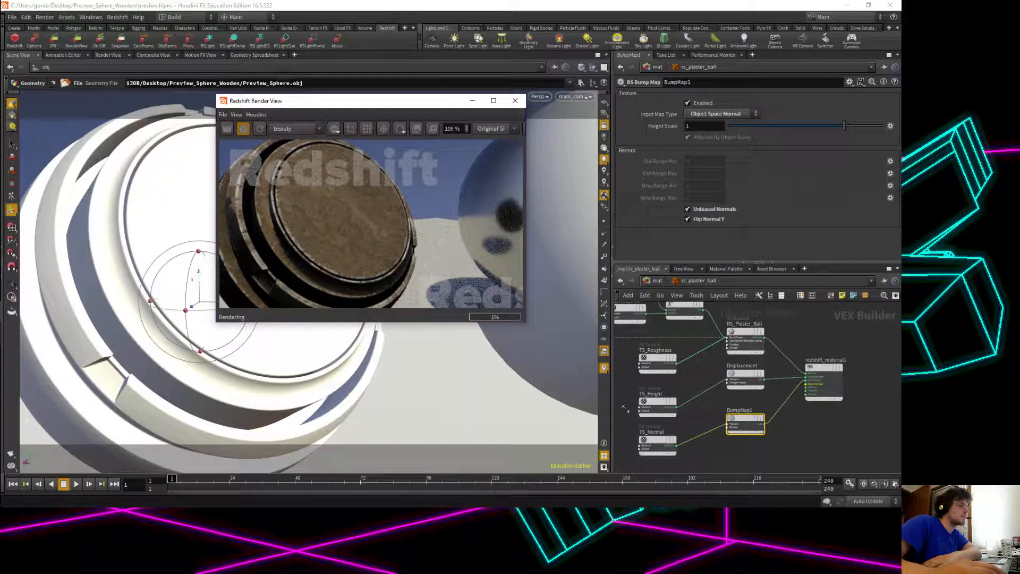
drag(524, 321, 673, 458)
drag(457, 100, 360, 81)
scroll(298, 265, up, 3)
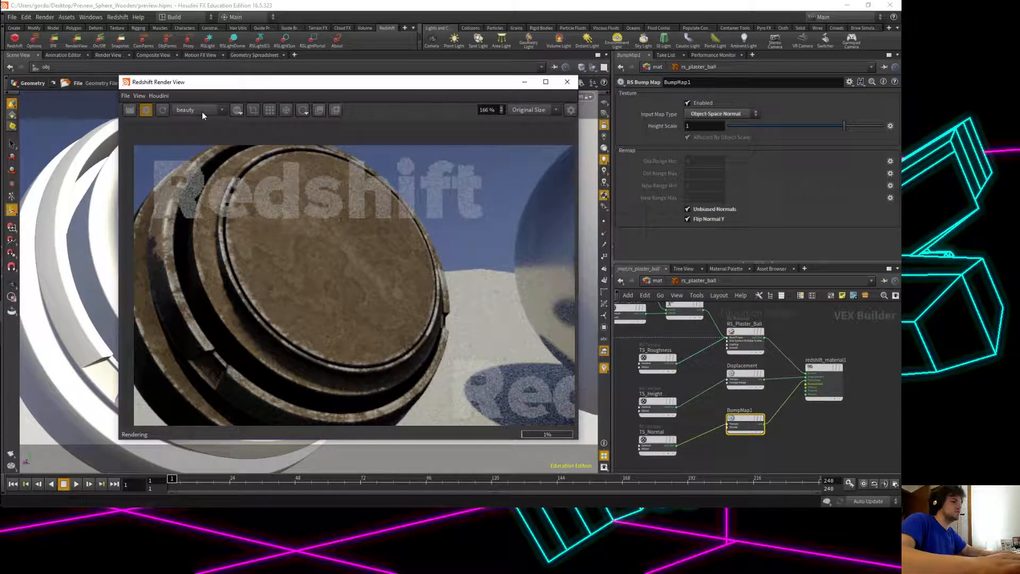
scroll(379, 243, up, 3)
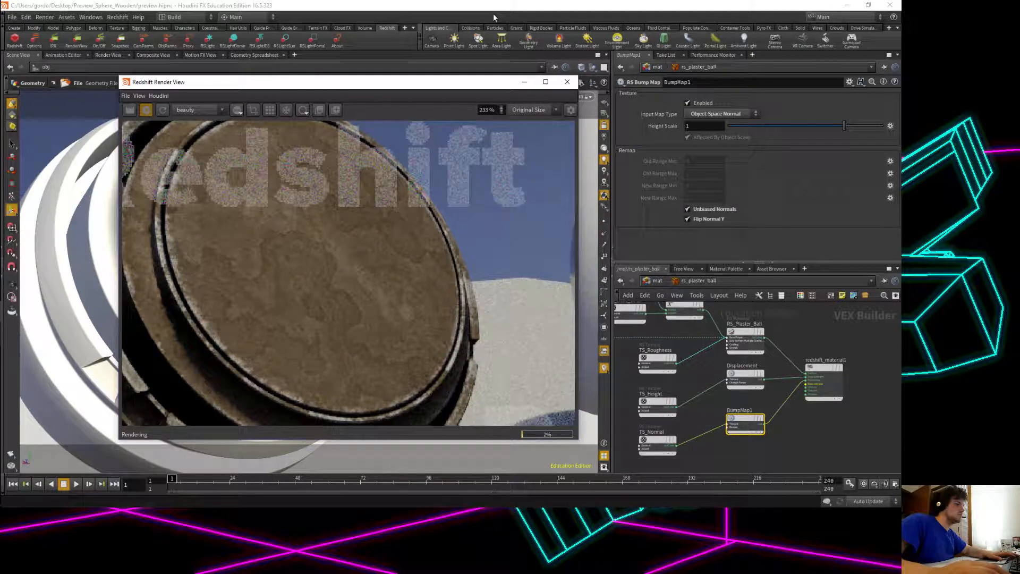
Move the main camera close to the ball's flat front disc and bring the Redshift Render View back up.
click(525, 81)
key(Escape)
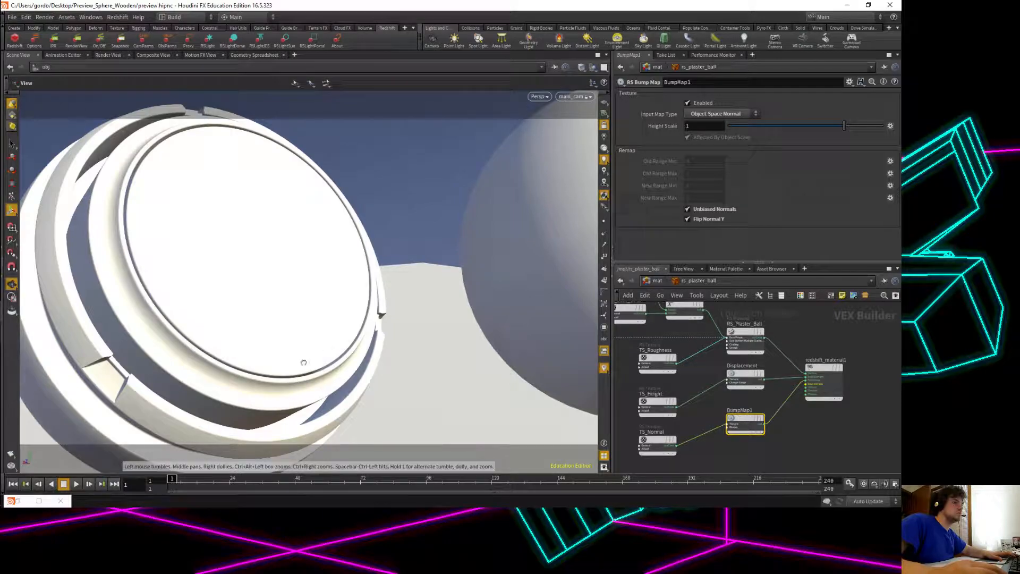
drag(303, 363, 246, 369)
right_drag(246, 349, 253, 319)
scroll(252, 319, up, 3)
scroll(242, 335, down, 2)
scroll(301, 269, down, 3)
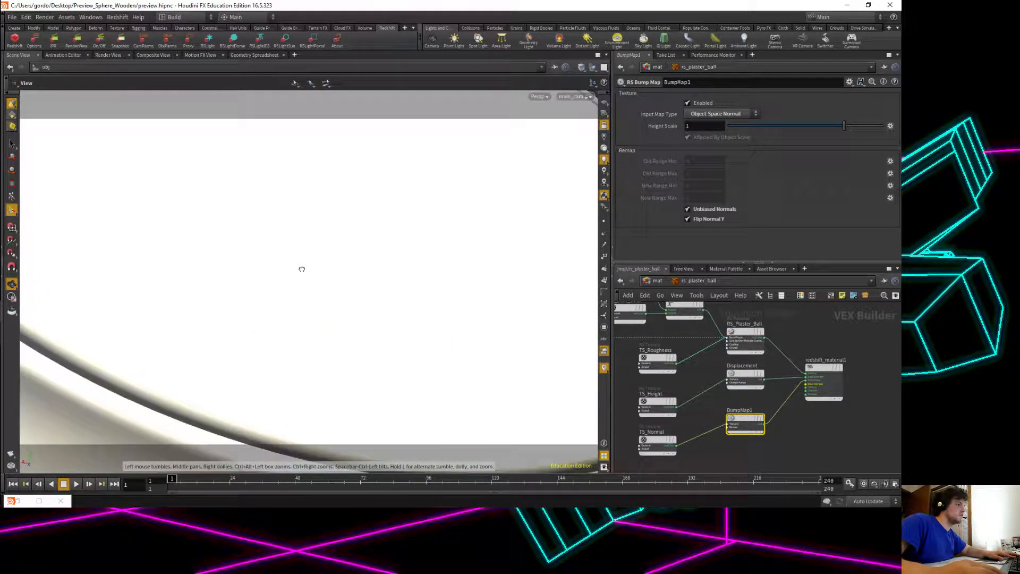
scroll(342, 242, up, 2)
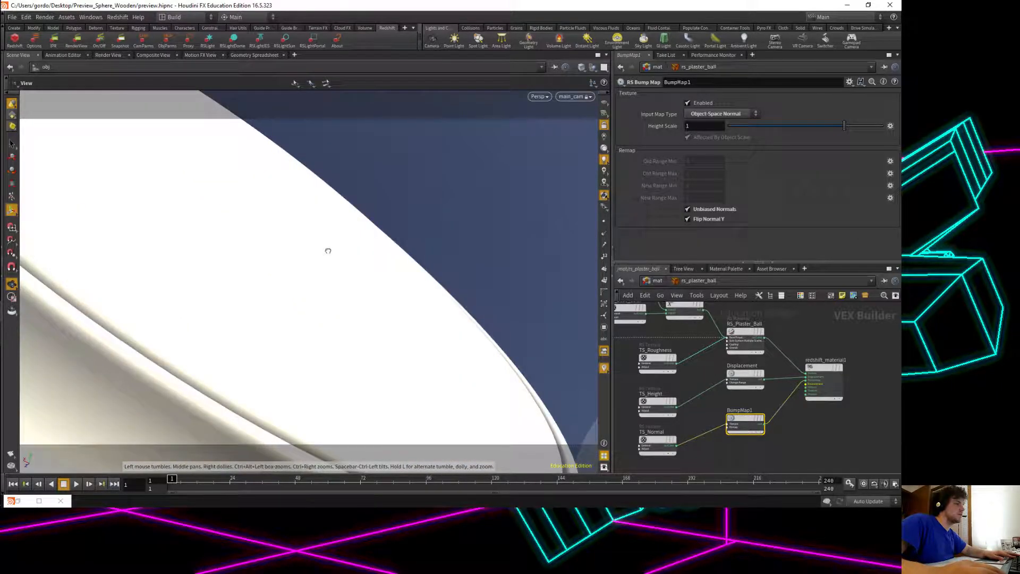
scroll(319, 250, up, 2)
key(Escape)
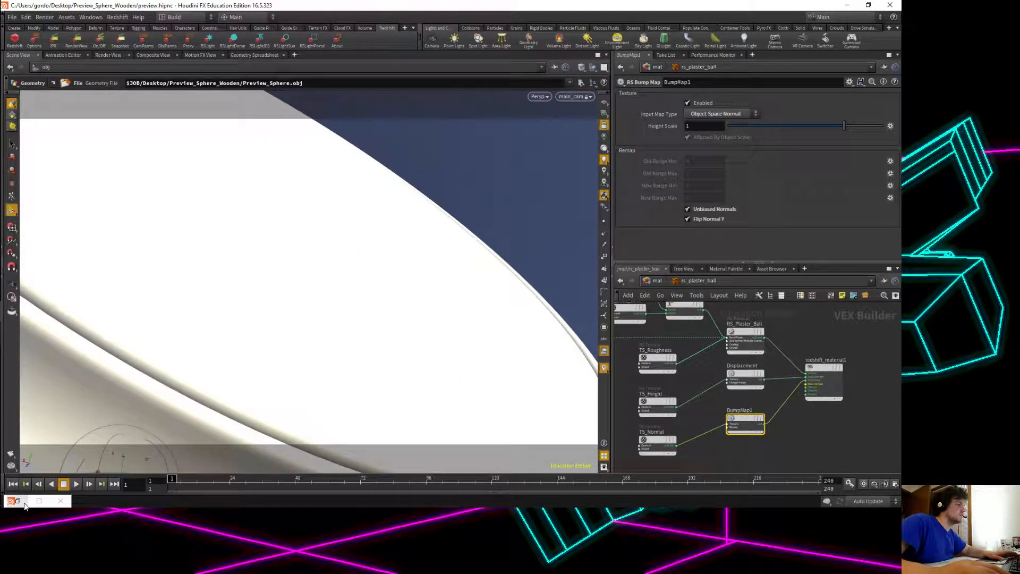
click(25, 503)
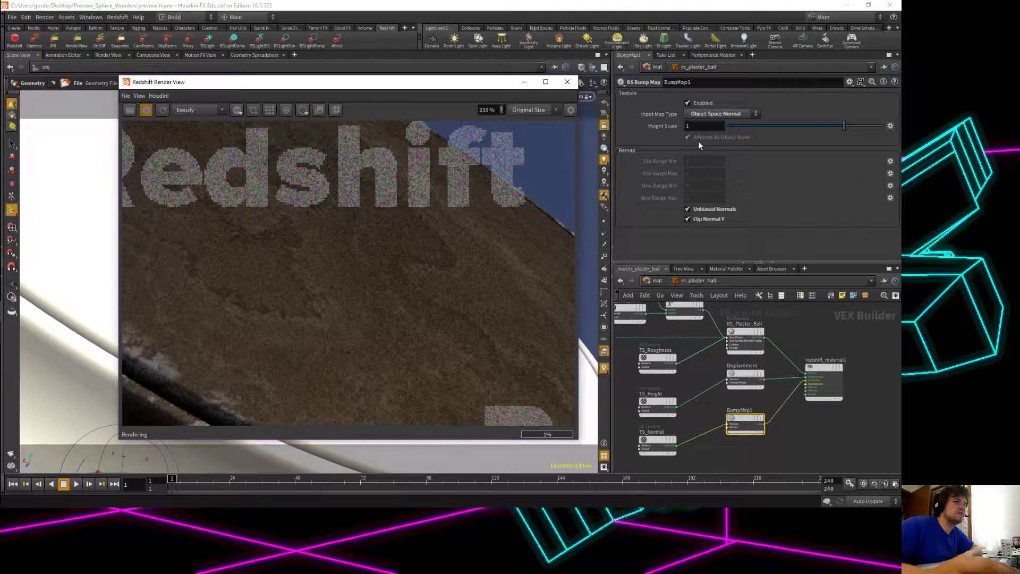
Disable Flip Normal Y on BumpMap1 and try a height scale of 2.
click(700, 219)
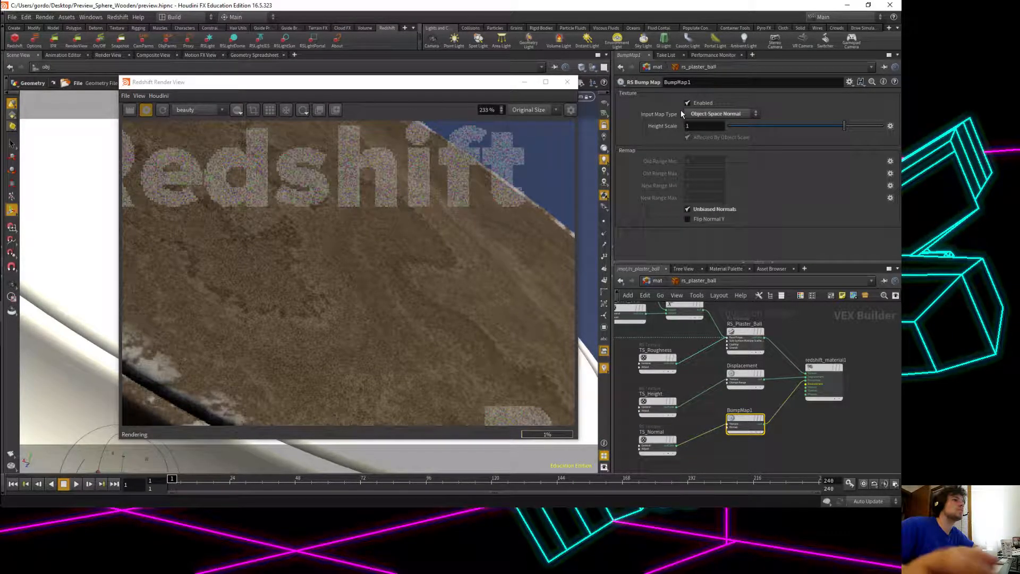
click(708, 126)
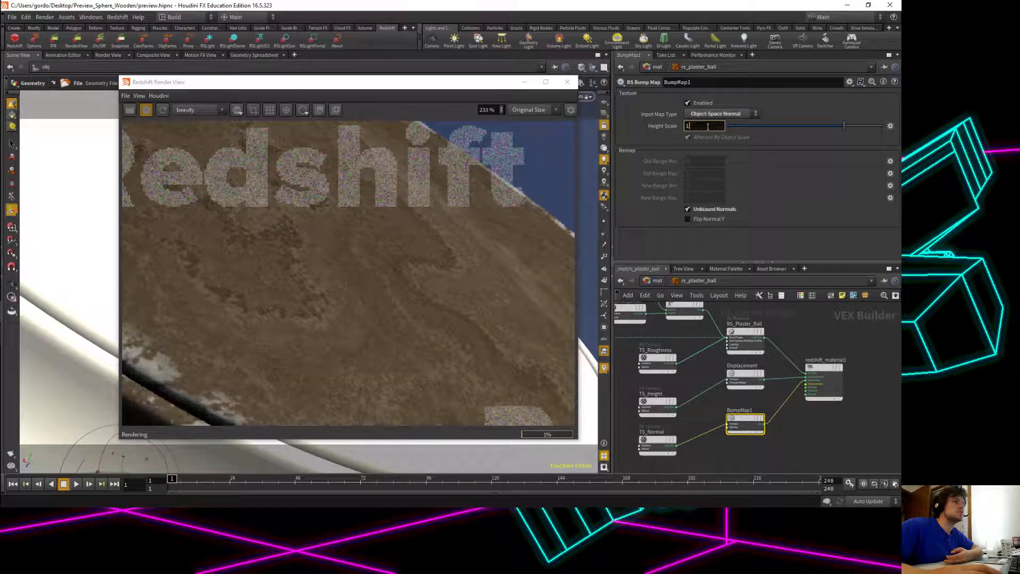
key(BackSpace)
text(2)
key(Return)
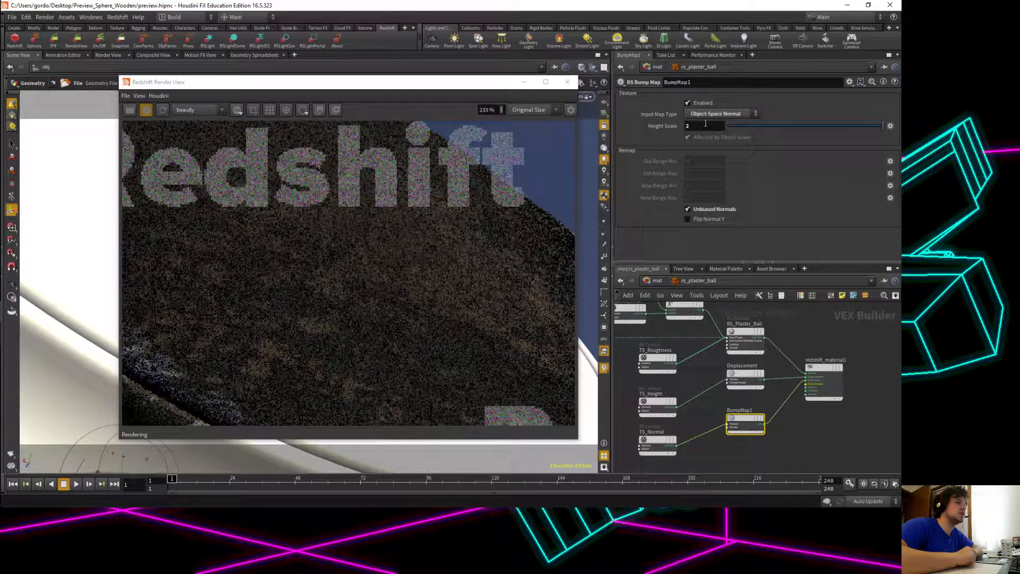
Try a height scale of 1.1 on BumpMap1.
click(705, 126)
key(BackSpace)
text(1)
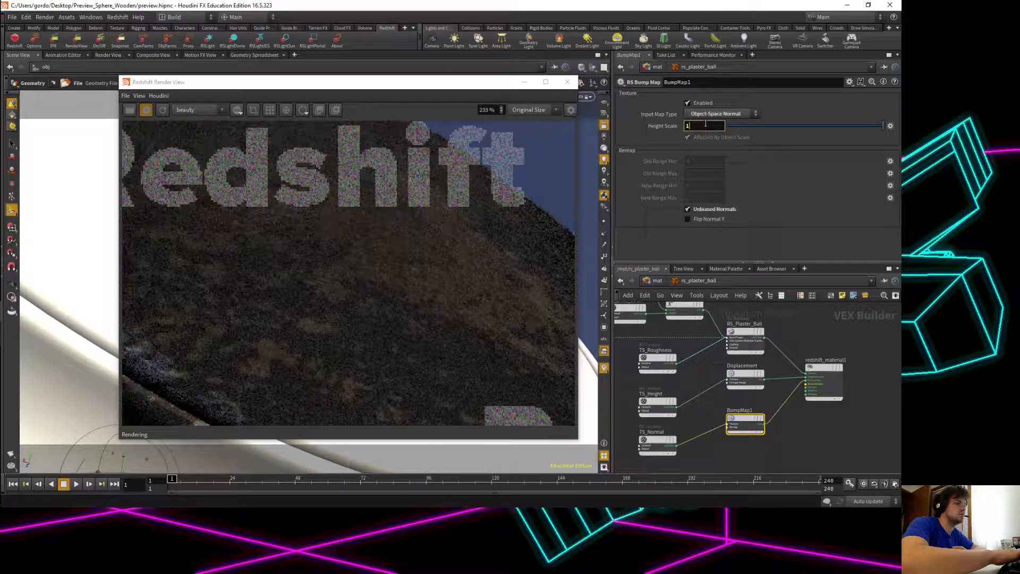
text(.1)
key(Return)
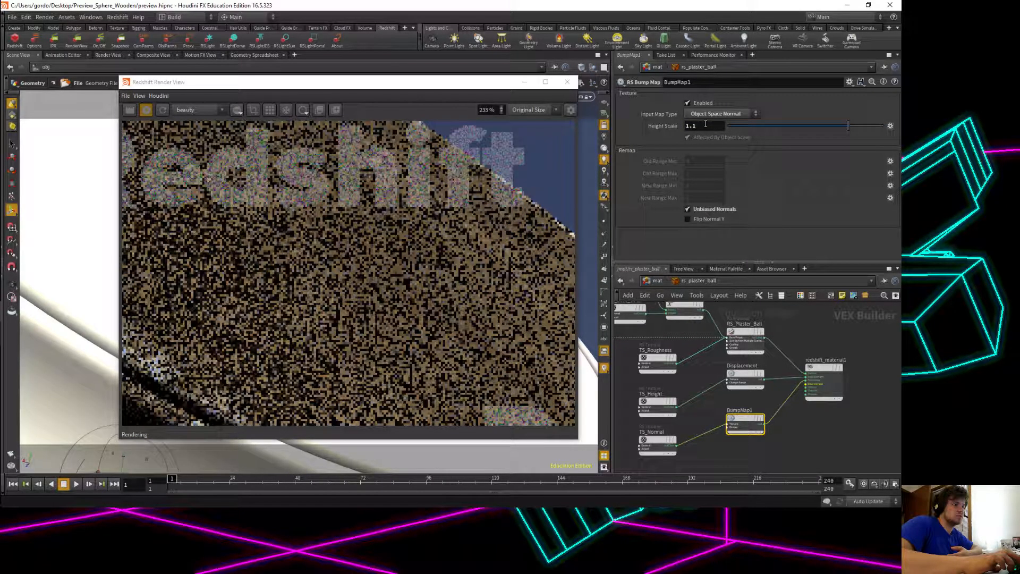
Raise the height scale of BumpMap1 to 1.25.
click(706, 125)
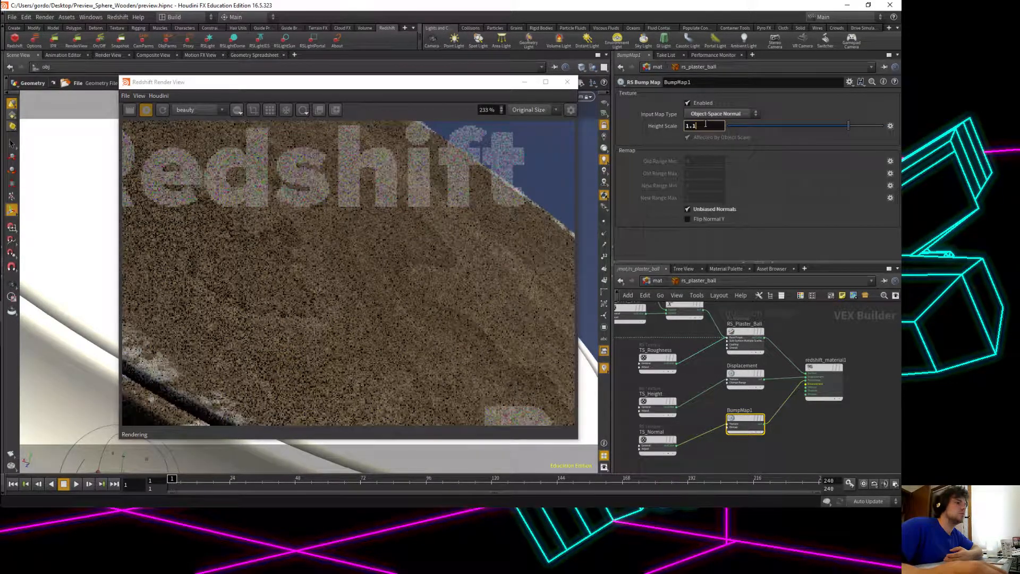
key(BackSpace)
text(25)
key(Return)
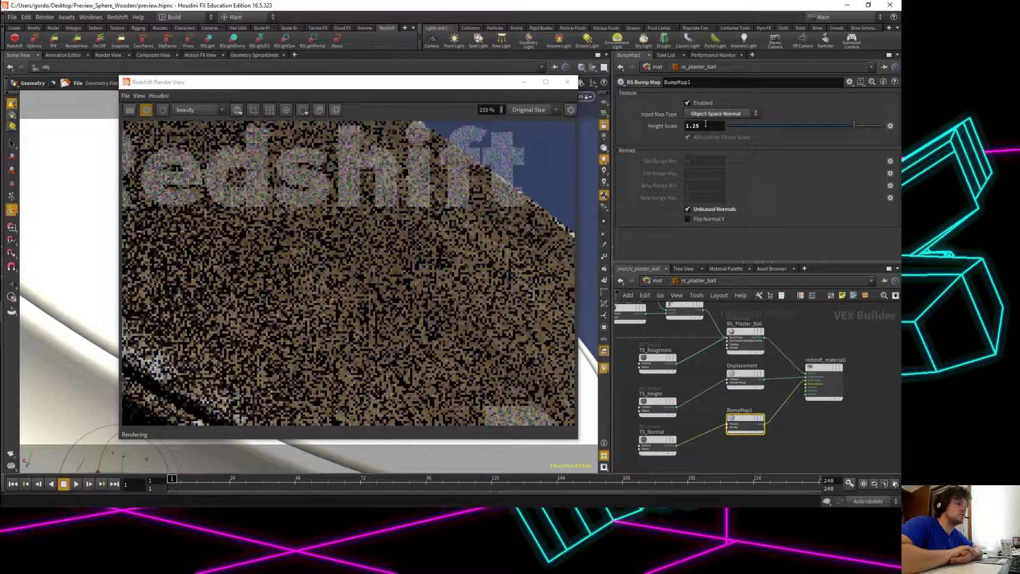
Set the height scale of BumpMap1 to 1.5 and check the close-up render.
click(706, 125)
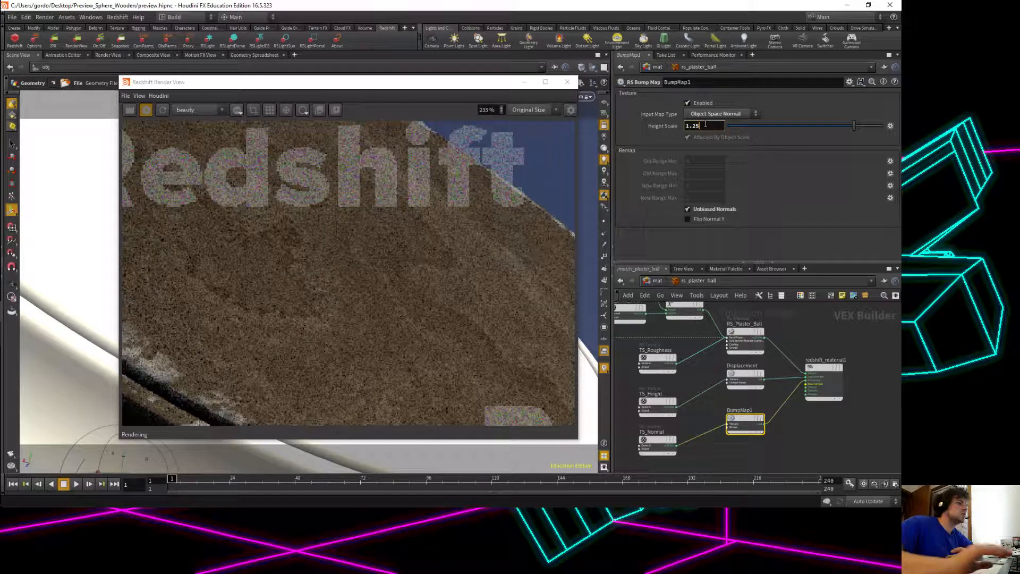
key(BackSpace)
key(BackSpace)
text(5)
key(Return)
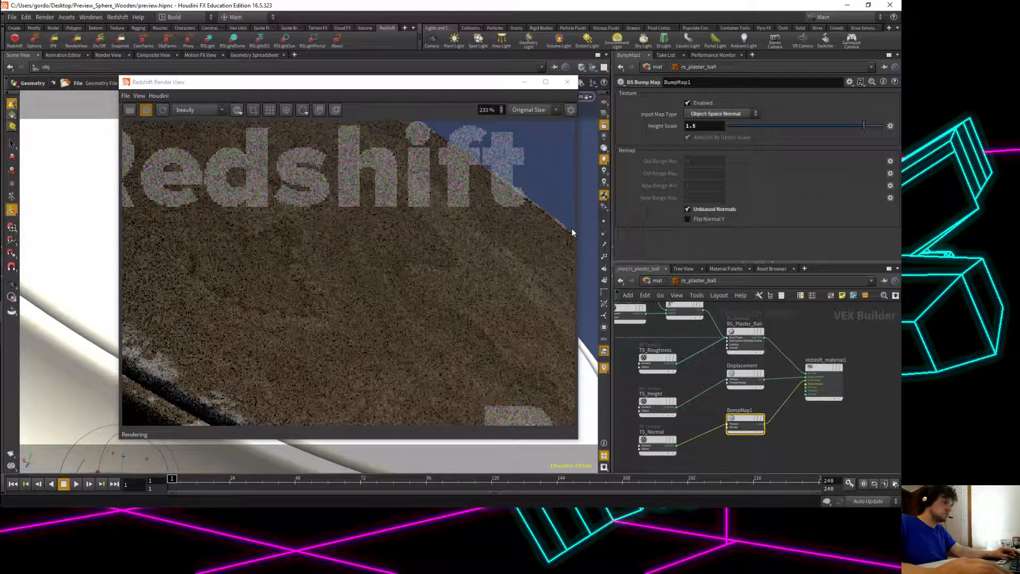
Increase the height scale of BumpMap1 to 1.9.
click(699, 125)
key(BackSpace)
text(9)
key(Return)
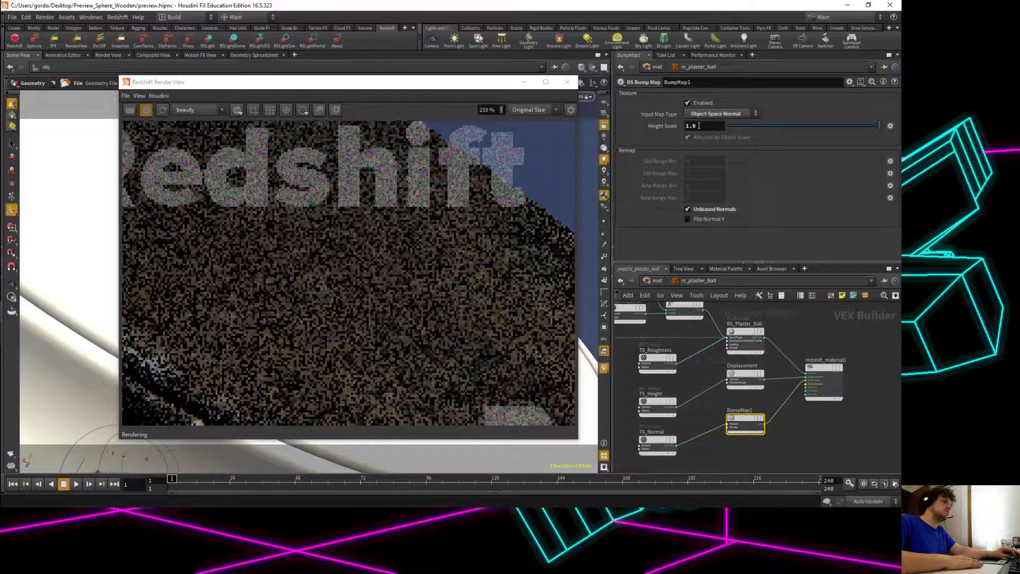
Set the height scale of BumpMap1 to 1.8.
click(709, 126)
key(BackSpace)
key(BackSpace)
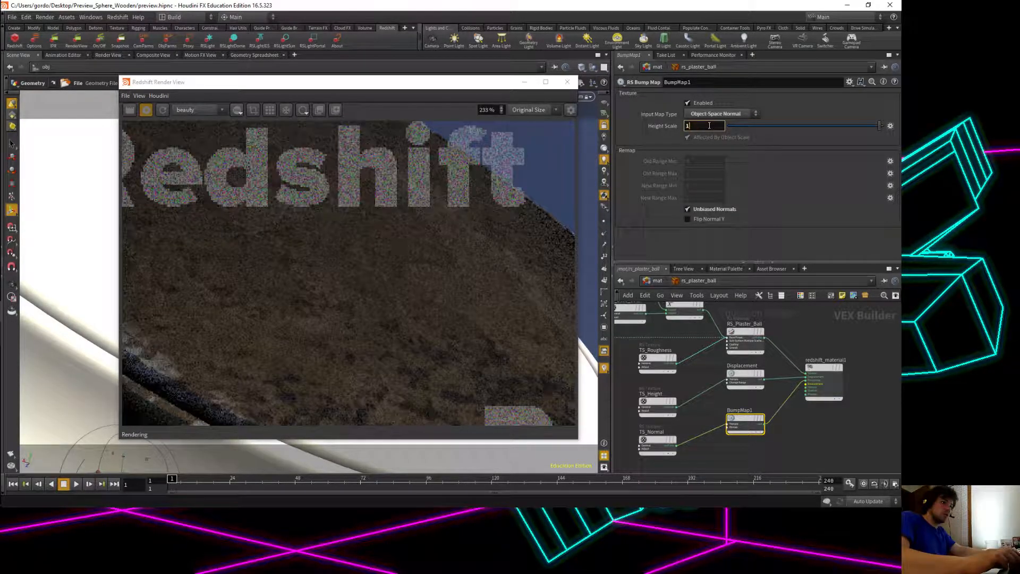
text(.8)
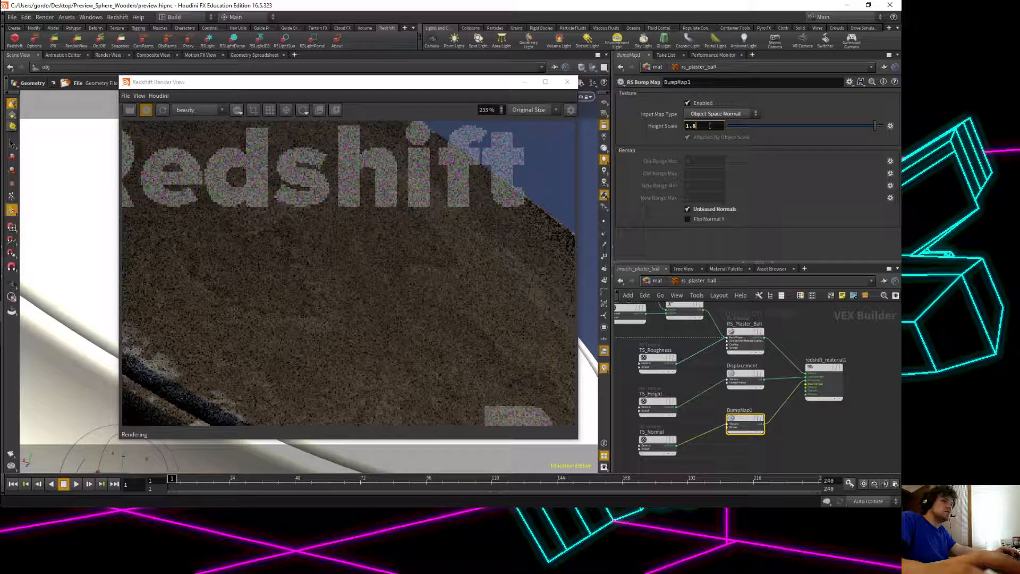
Set the height scale of BumpMap1 to 1.7.
key(BackSpace)
text(7)
key(Return)
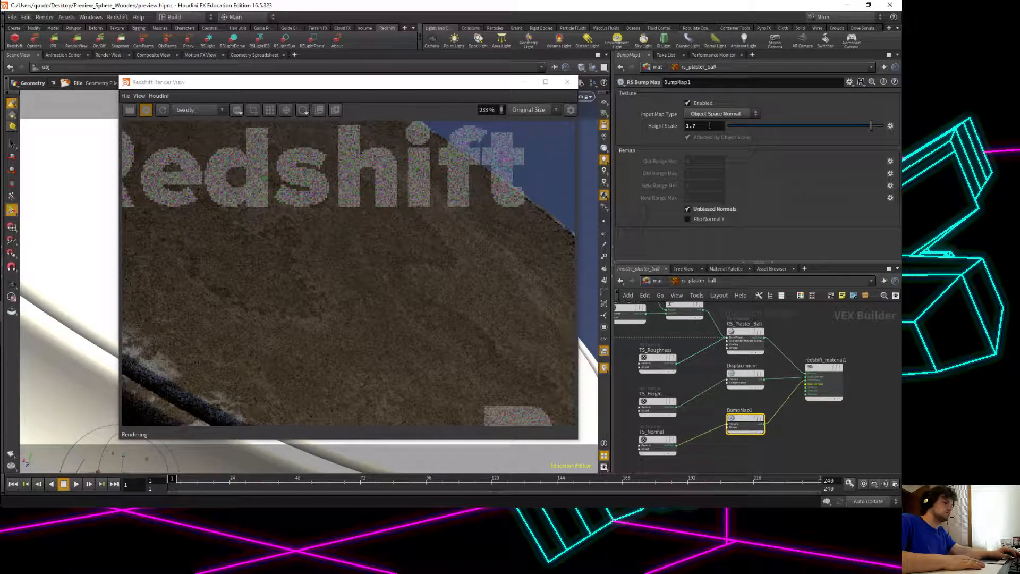
Examine the plaster bump on the material sphere in the live render, from a wider angle and close up.
scroll(71, 311, down, 3)
drag(71, 310, 129, 282)
scroll(130, 282, up, 1)
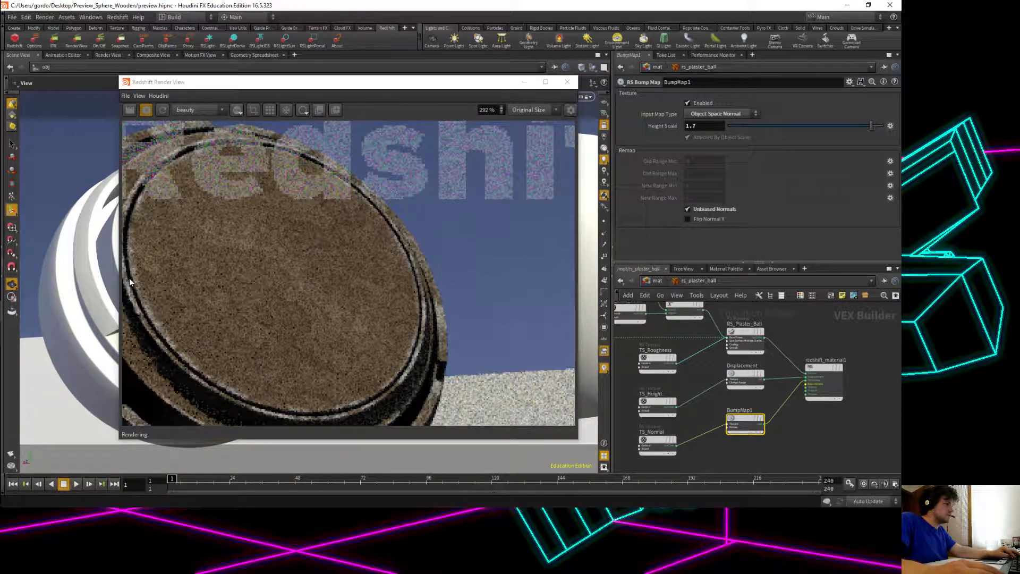
scroll(129, 282, down, 2)
middle_drag(59, 291, 47, 289)
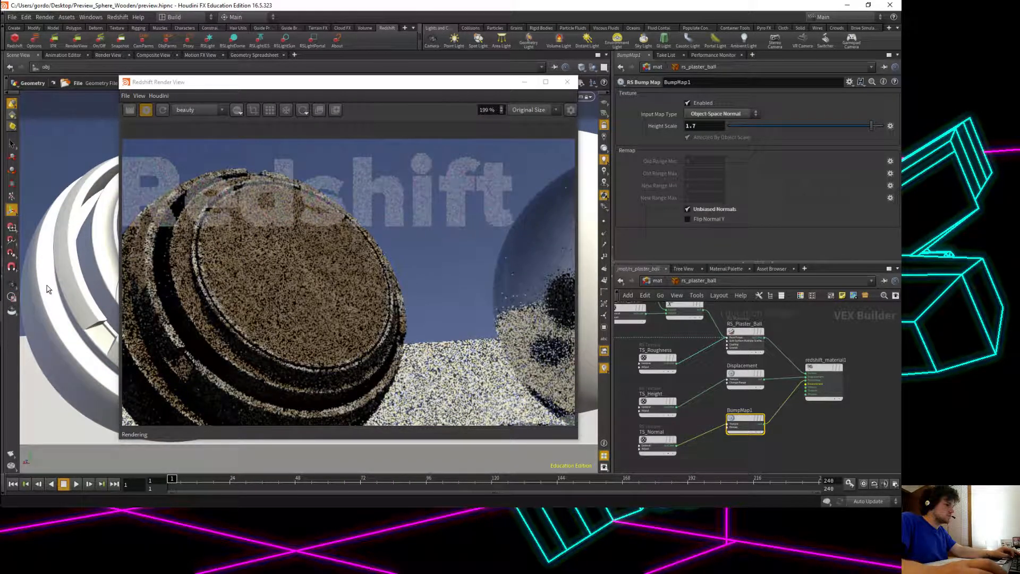
alt+right_drag(47, 289, 26, 271)
drag(72, 280, 41, 283)
scroll(57, 298, up, 3)
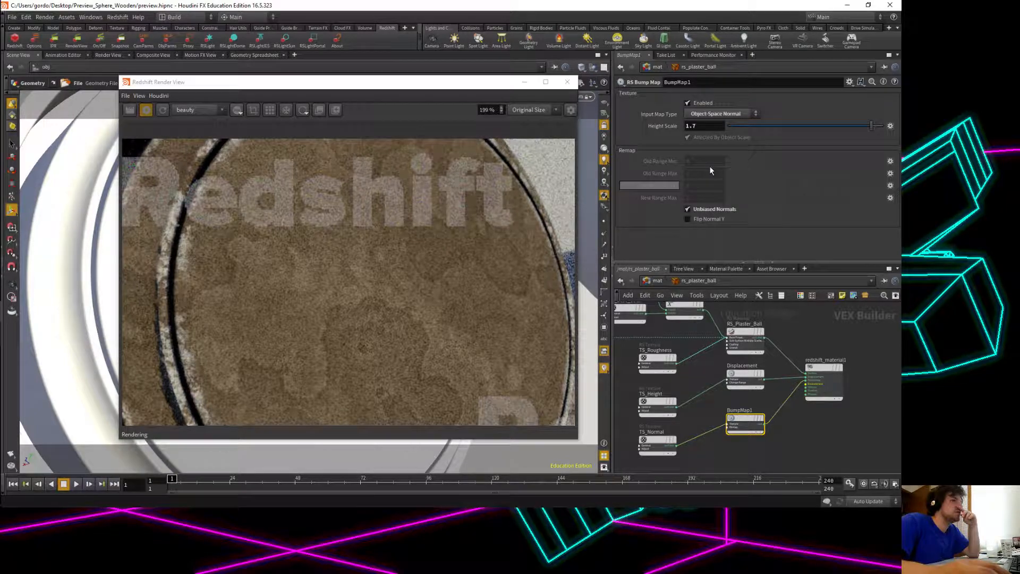
Try the Tangent space type and the Vector map encoding on the Displacement node, restoring Object and Height Field.
click(744, 375)
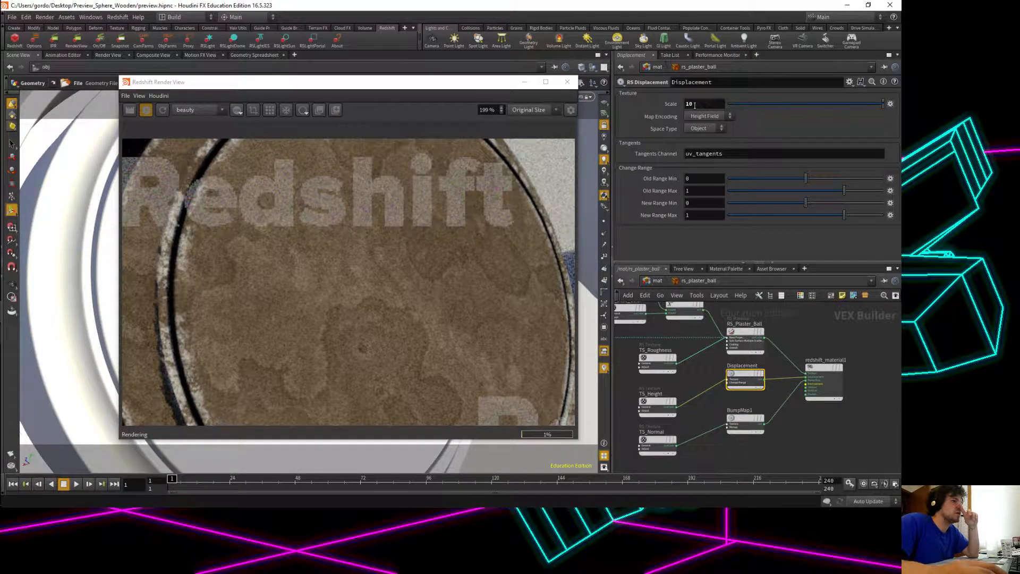
click(702, 129)
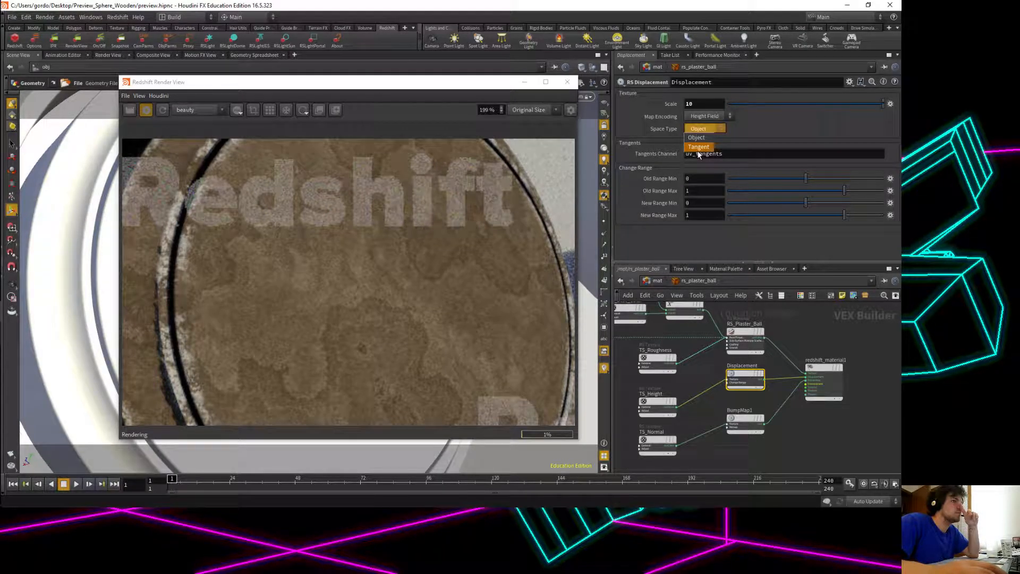
click(698, 148)
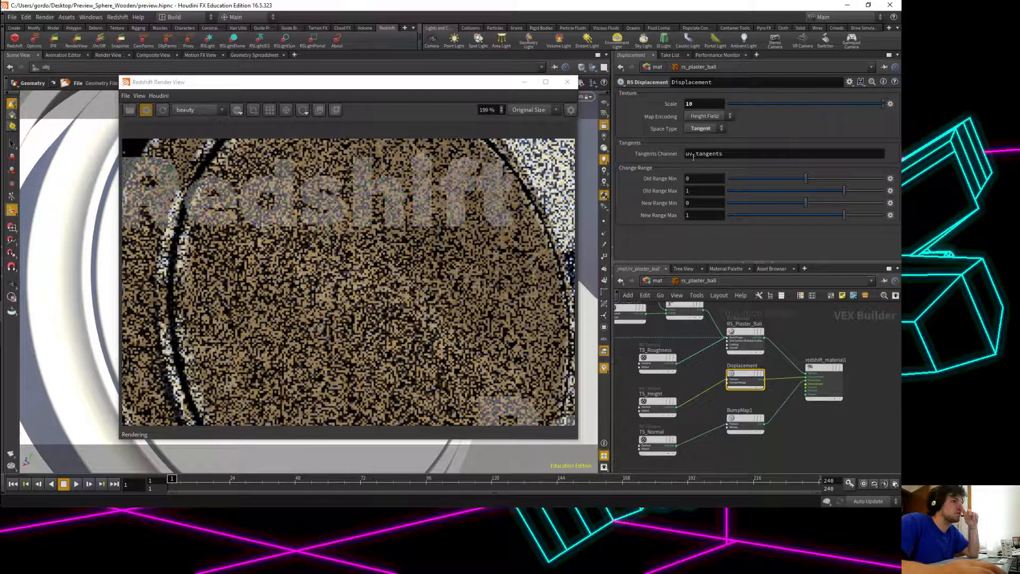
click(704, 128)
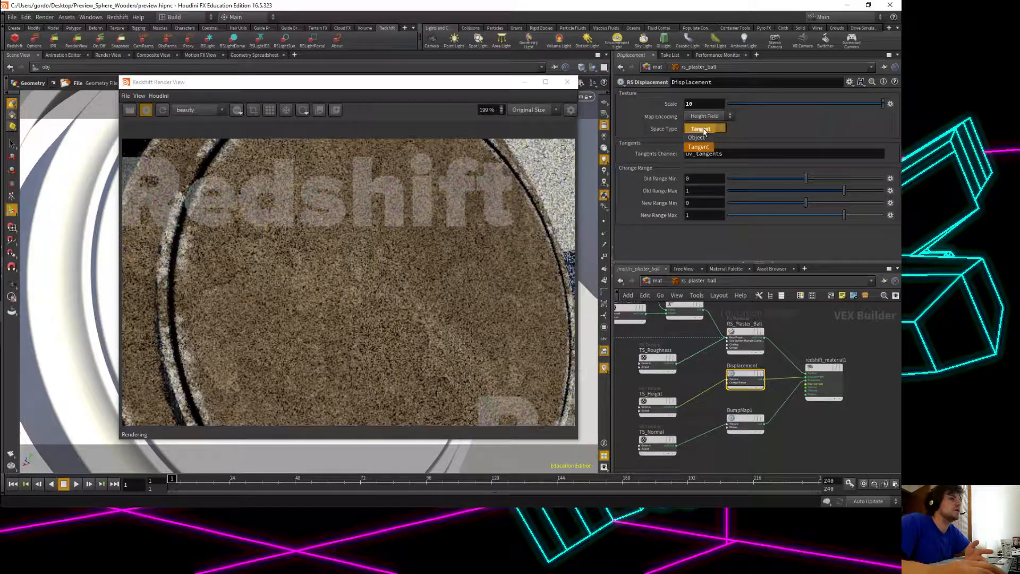
click(707, 117)
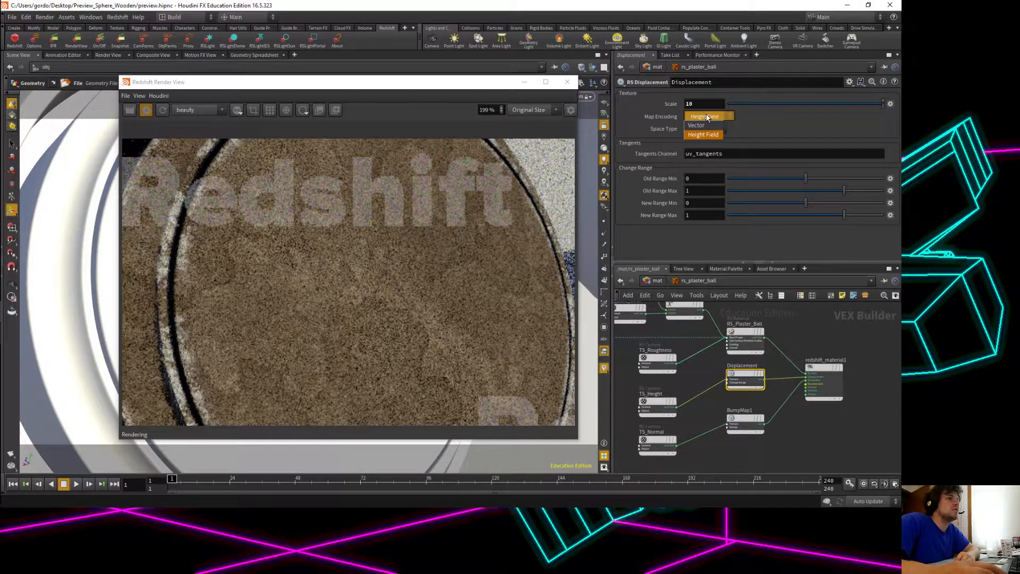
click(696, 126)
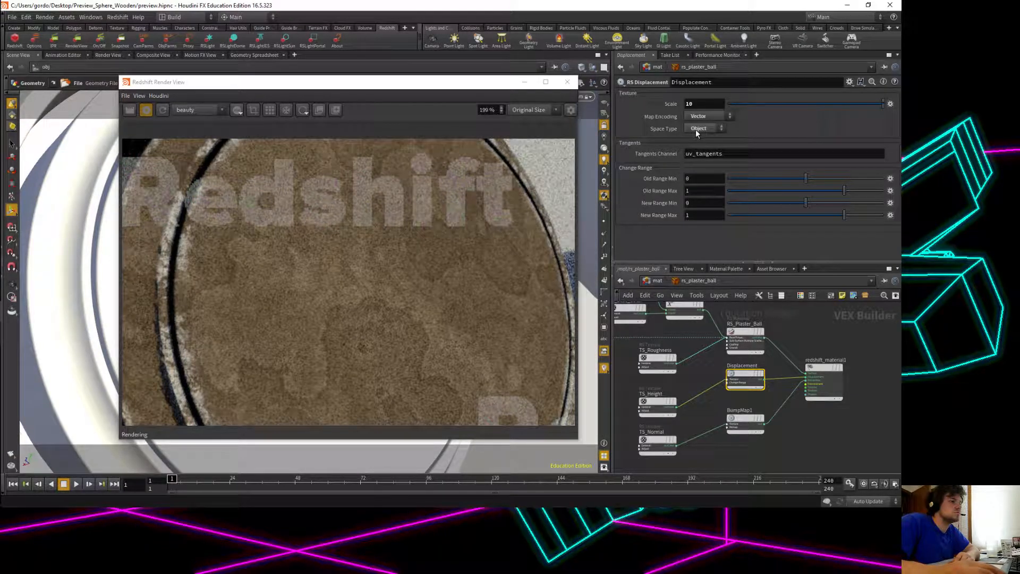
click(712, 117)
Try a Displacement scale of 100 and a direct link from TS_Height to redshift_material1, undoing the link.
click(705, 105)
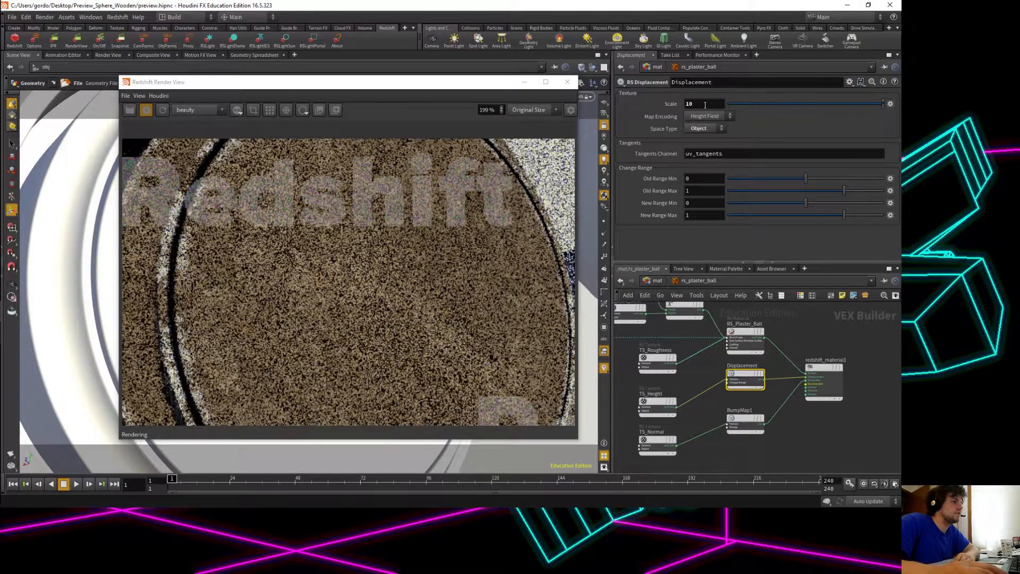
drag(705, 104, 691, 128)
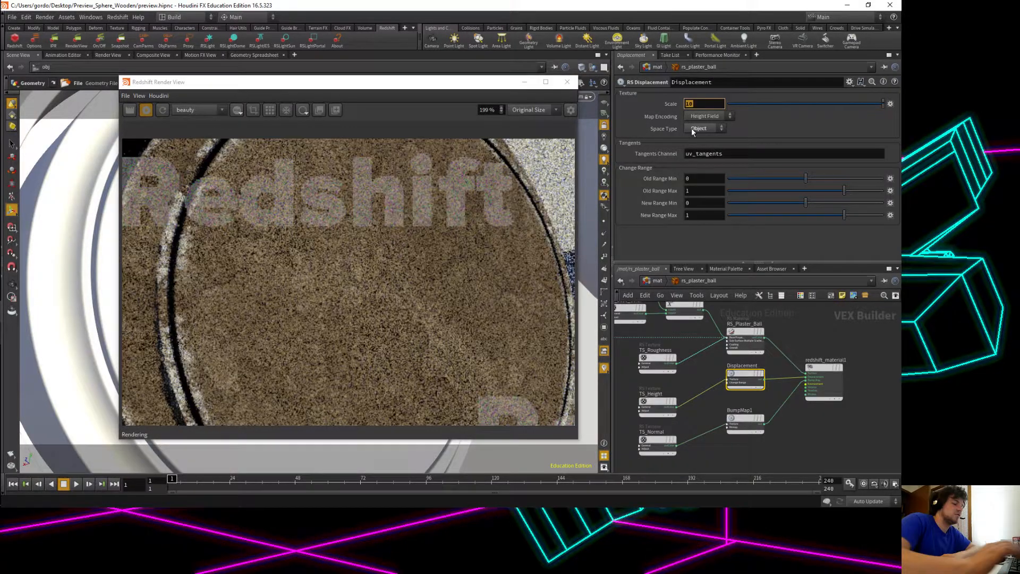
text(100)
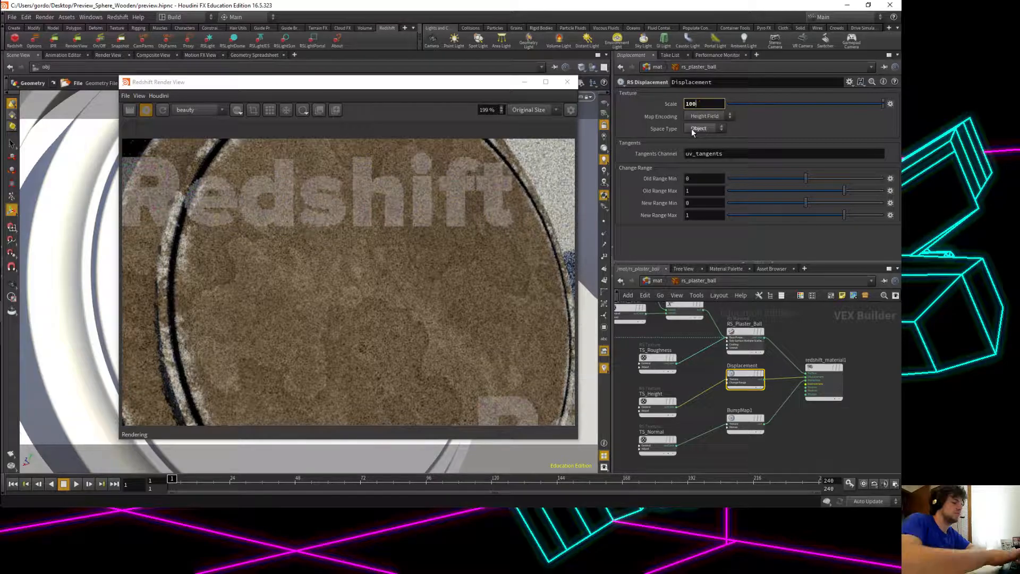
key(Return)
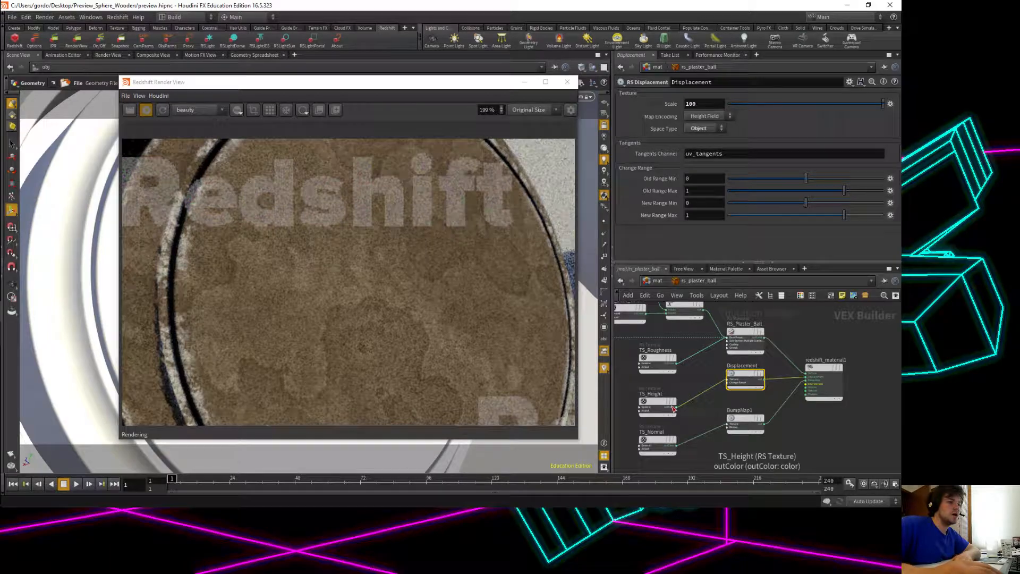
drag(674, 408, 806, 381)
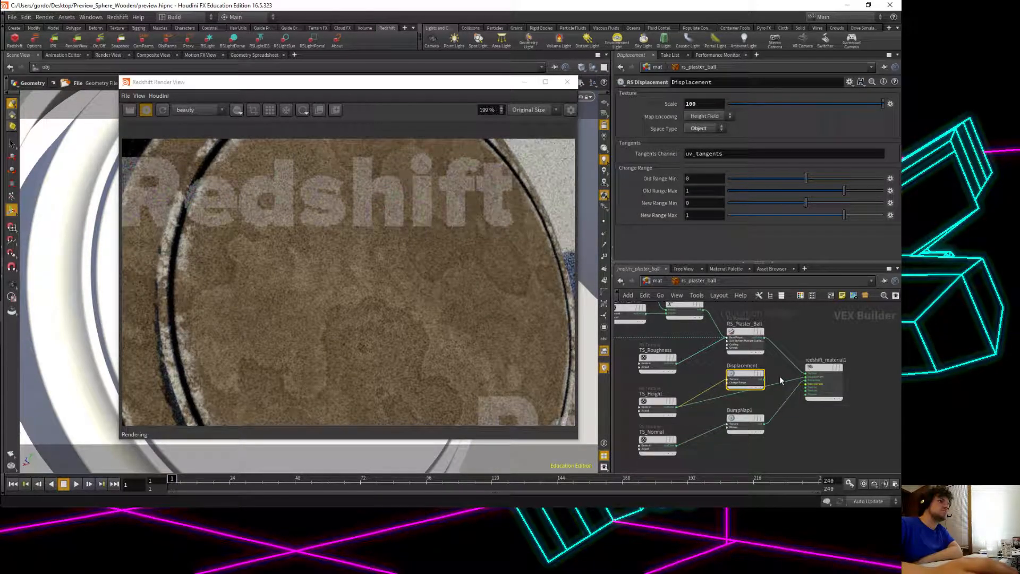
key(ctrl+z)
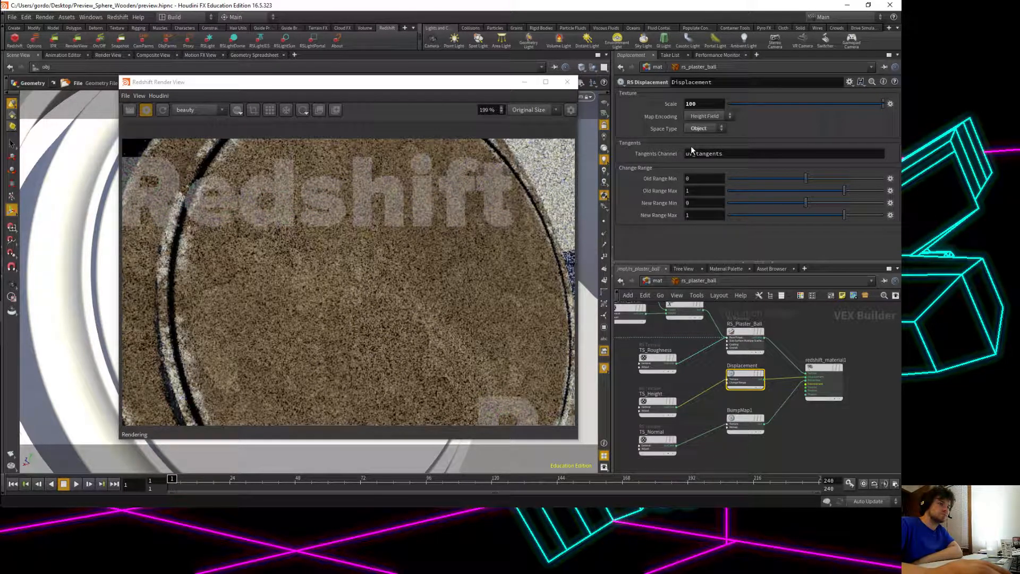
Set the scale of the Displacement node to 1.
click(704, 104)
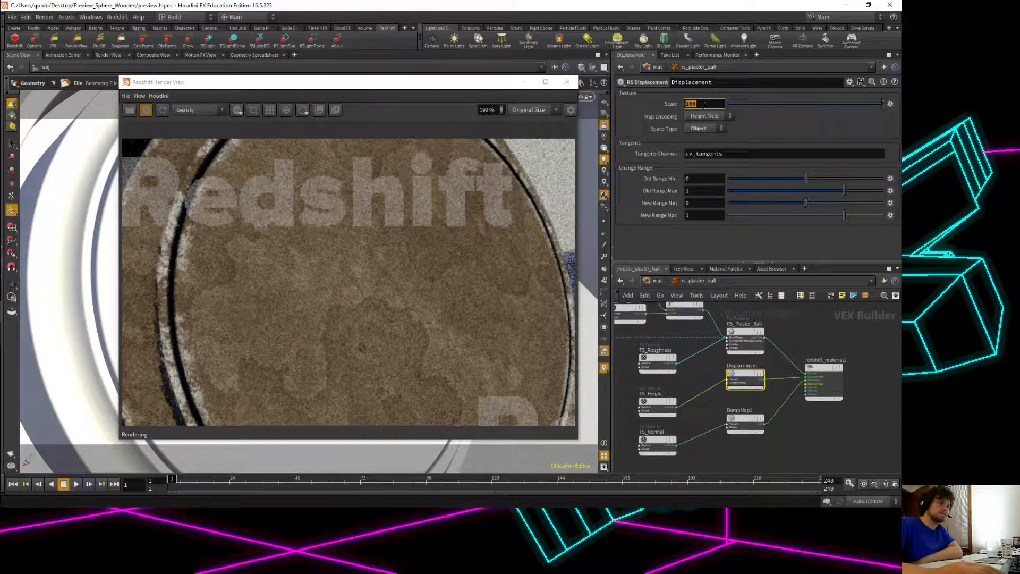
text(1)
key(Return)
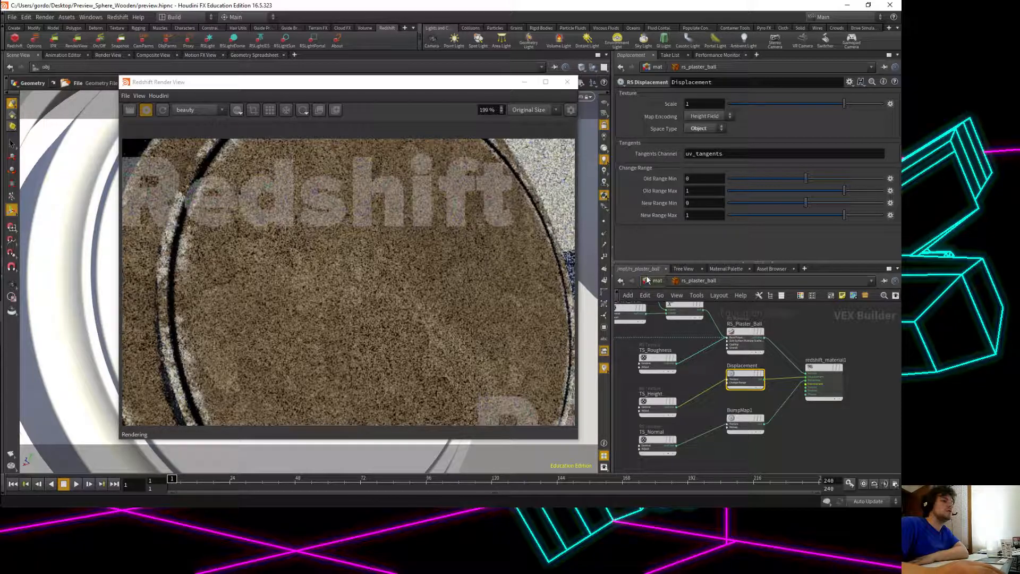
Enable tessellation and displacement in the Redshift object settings of material_sphere.
click(621, 280)
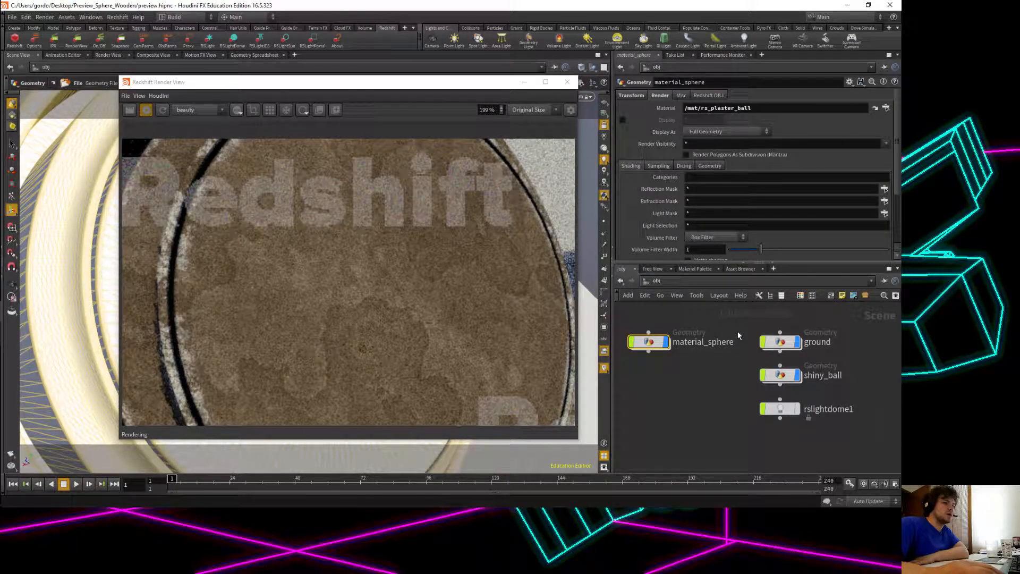
click(708, 96)
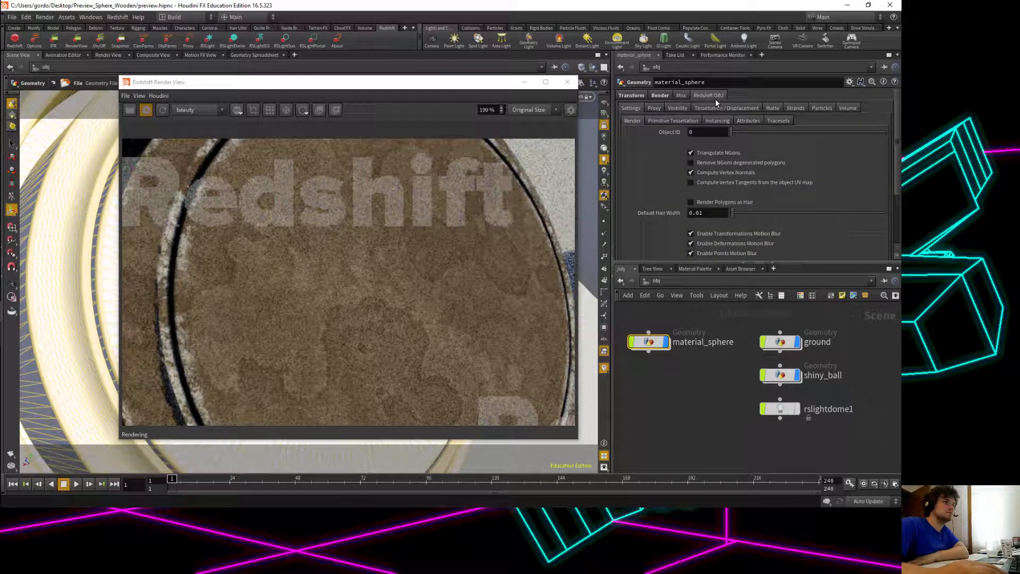
click(713, 108)
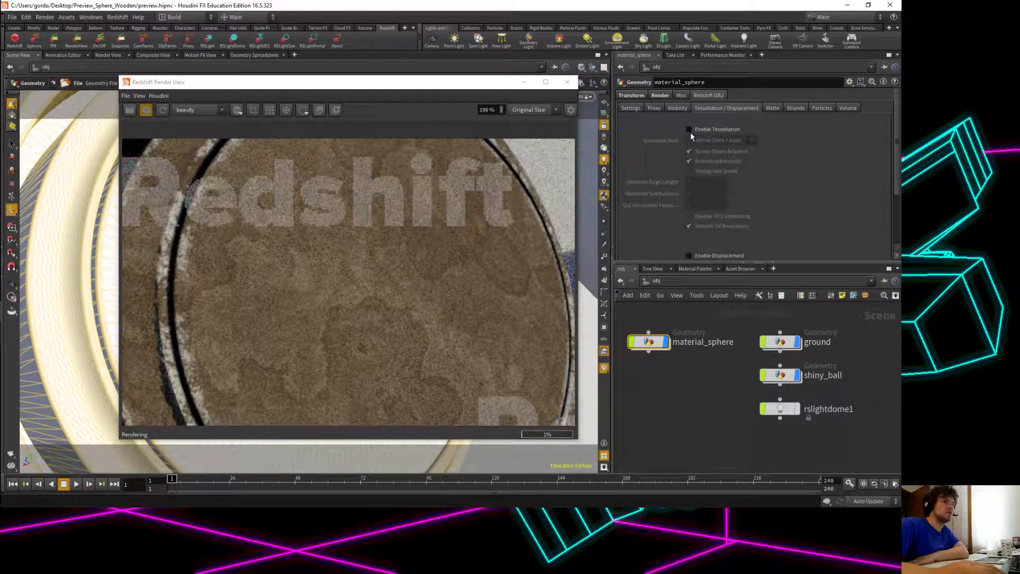
click(689, 130)
scroll(690, 213, down, 1)
click(689, 232)
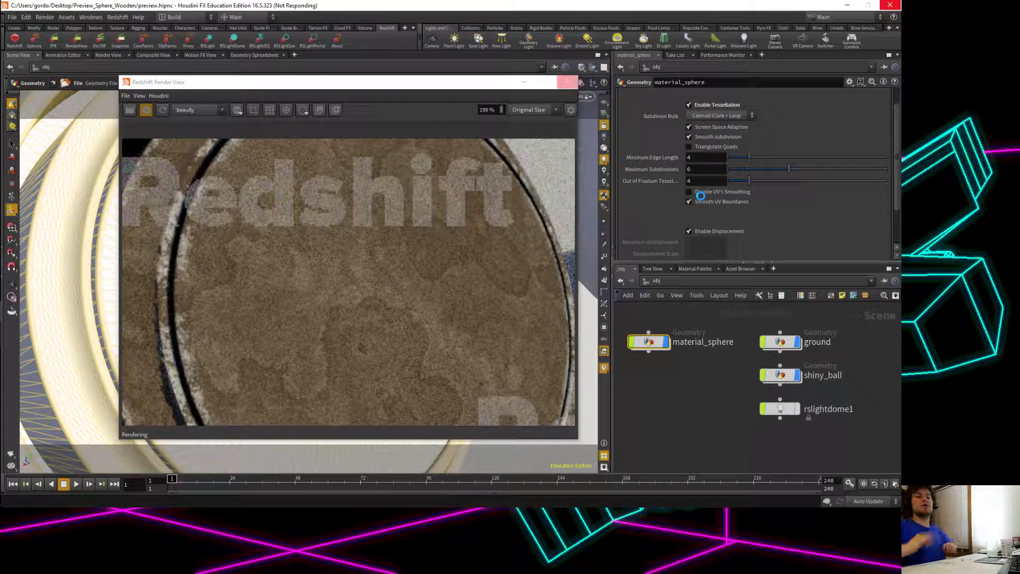
Review the sphere's tessellation and displacement parameters and restart the live Redshift render.
scroll(701, 199, down, 3)
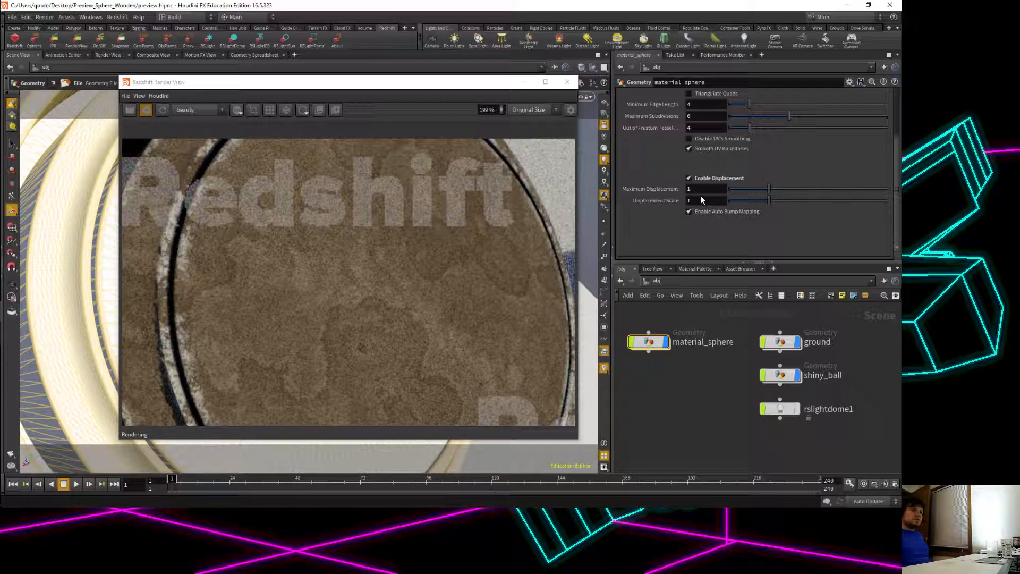
scroll(659, 162, up, 3)
scroll(660, 162, down, 3)
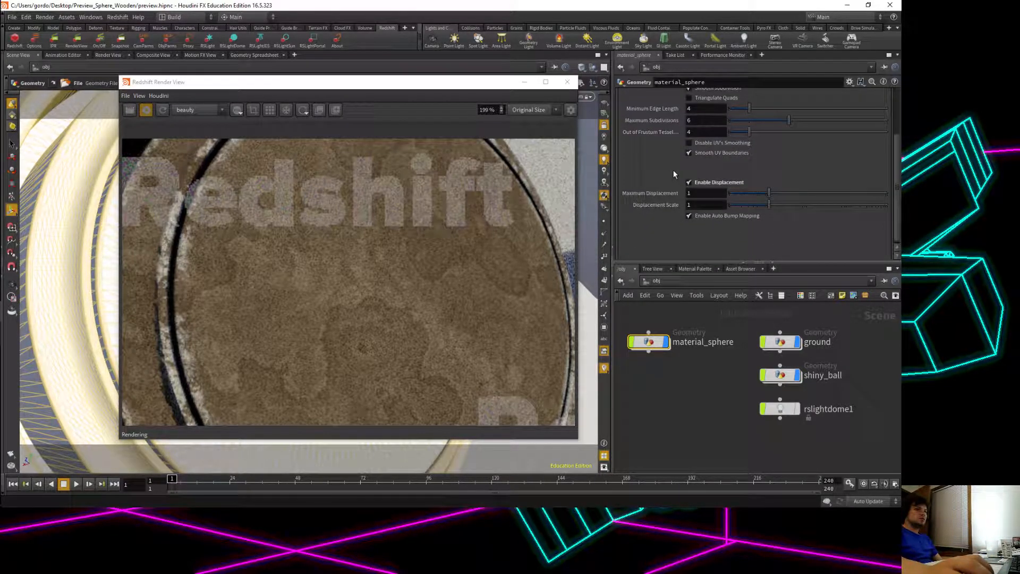
click(146, 110)
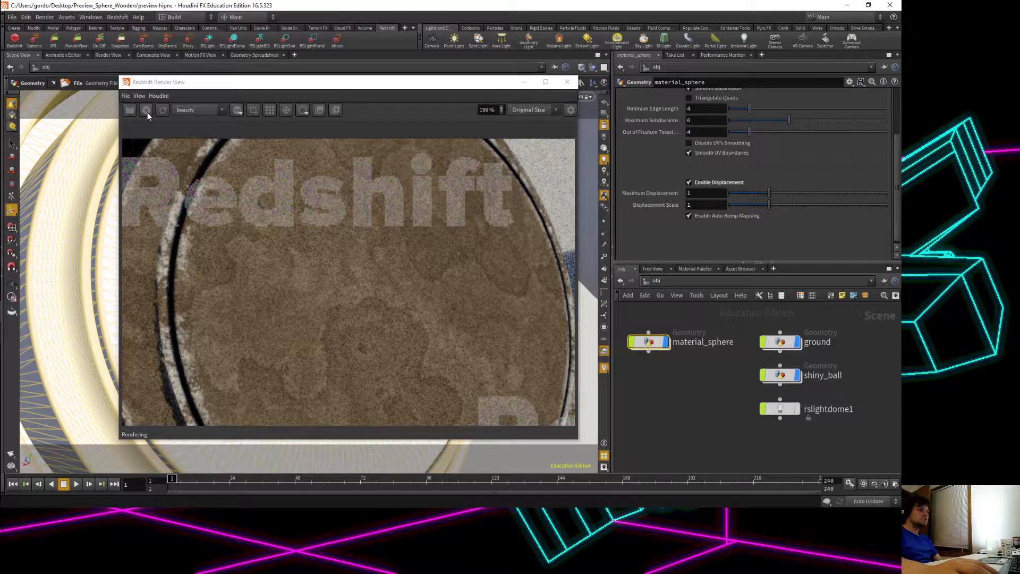
click(147, 111)
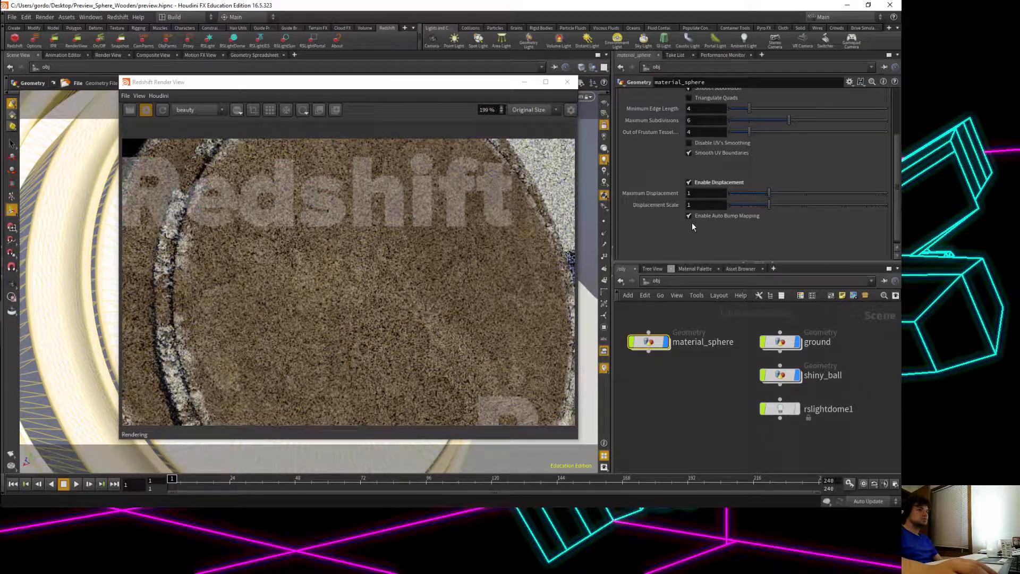
Set the sphere object's Maximum Displacement to 5.
double_click(707, 194)
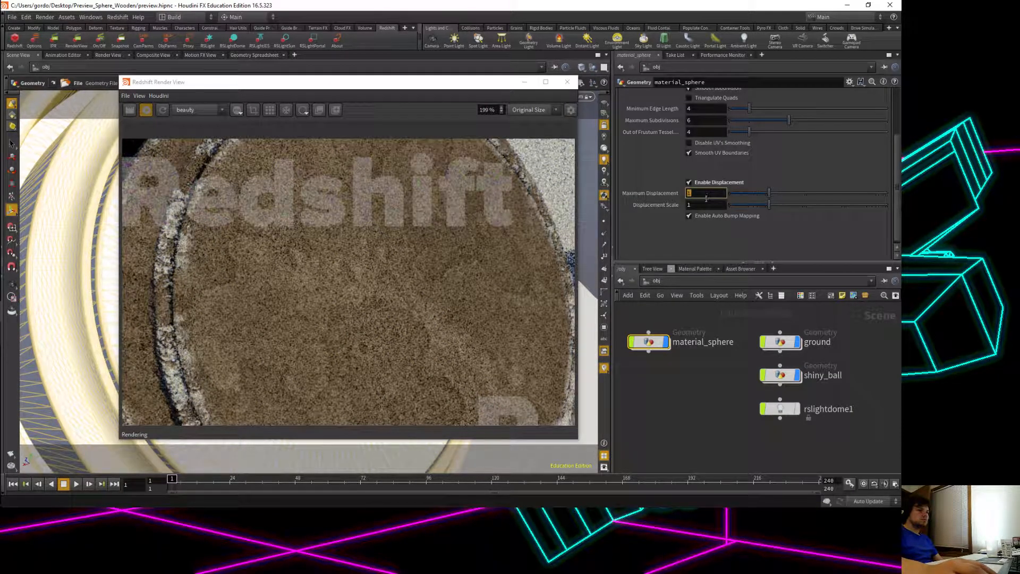
text(5)
key(Return)
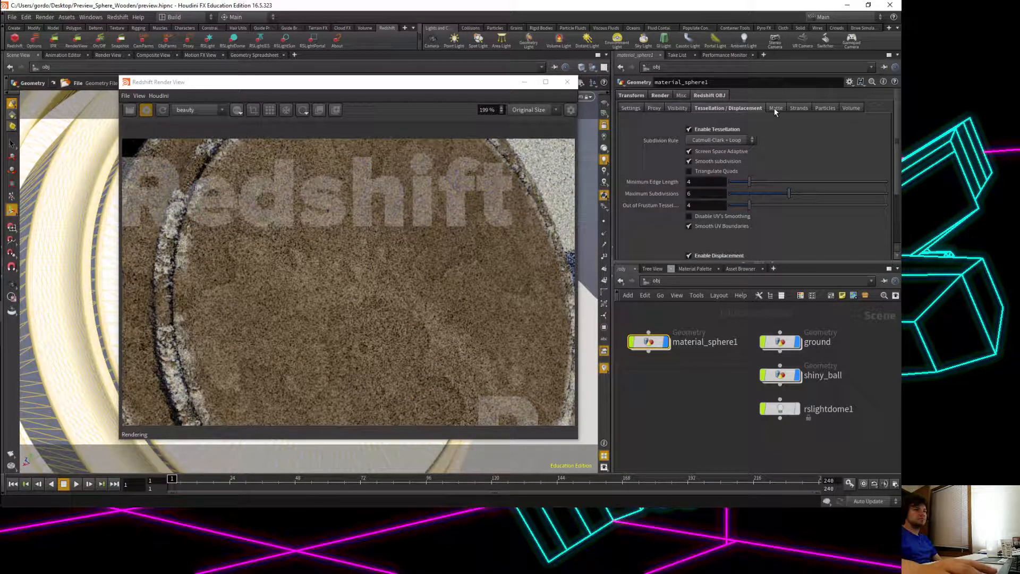
Return to the material context and open the rs_plaster_ball network.
click(653, 279)
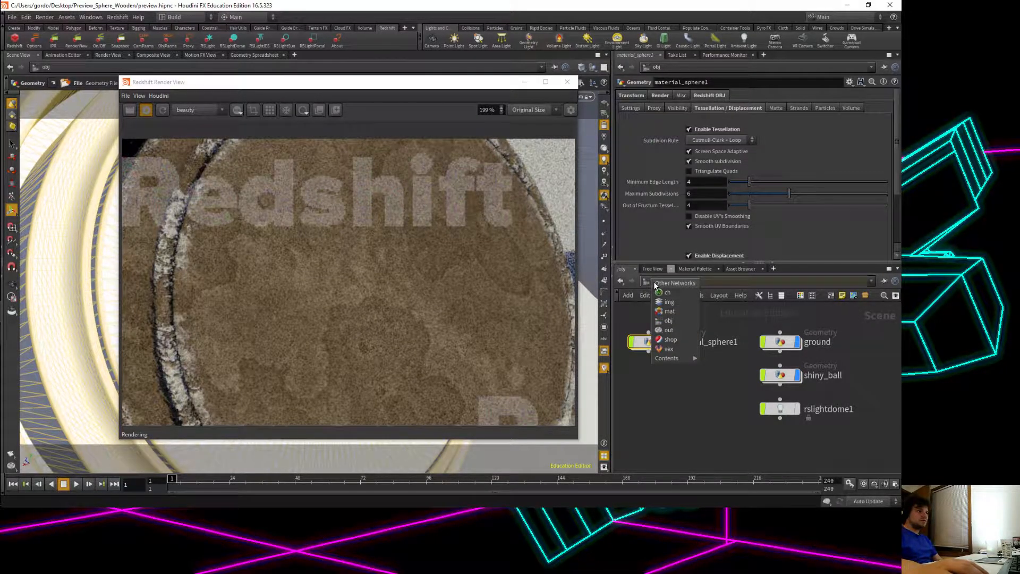
click(668, 312)
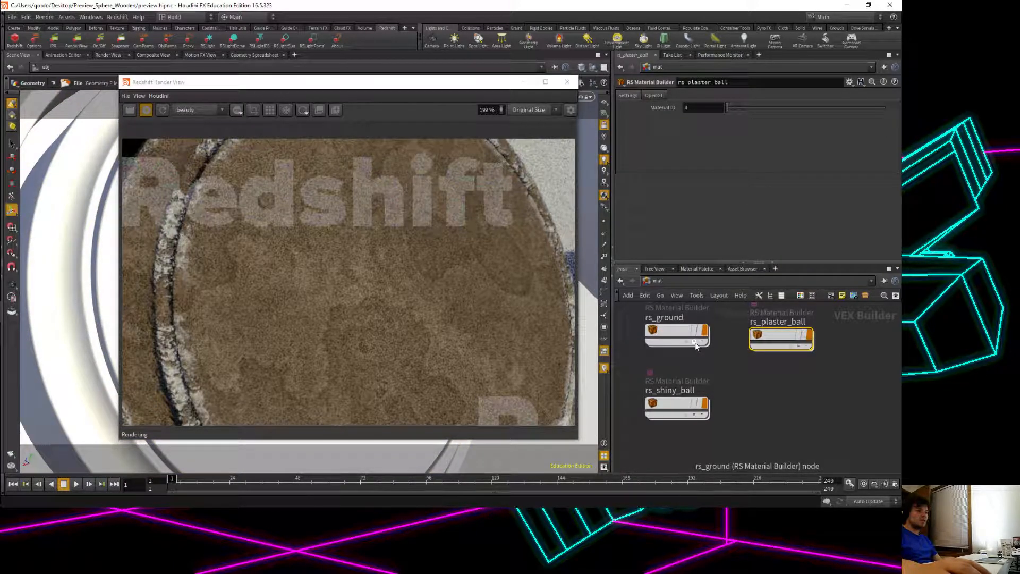
double_click(772, 337)
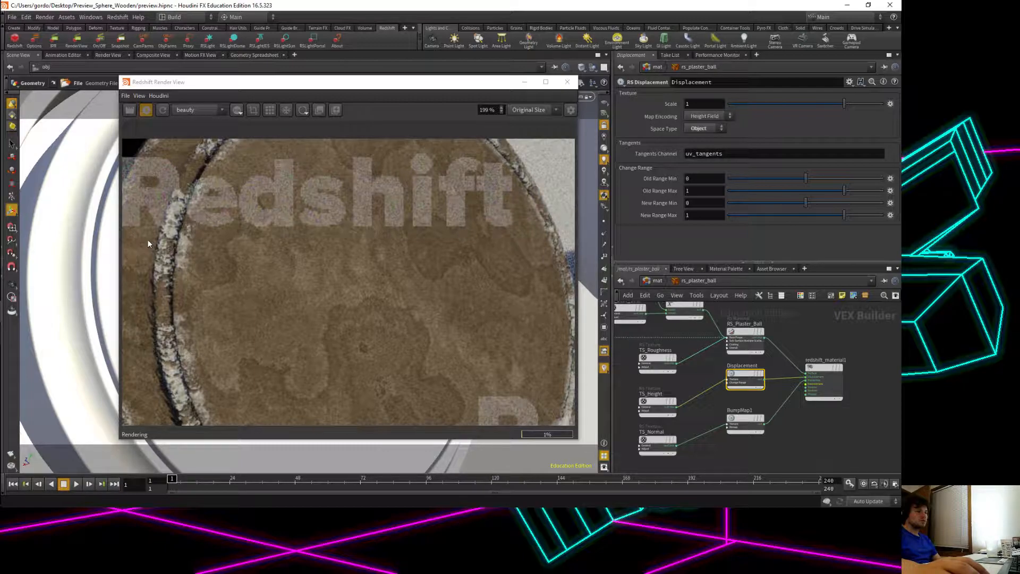
Reframe the scene on the sphere's edge and refresh the live Redshift render to inspect the displacement.
key(Escape)
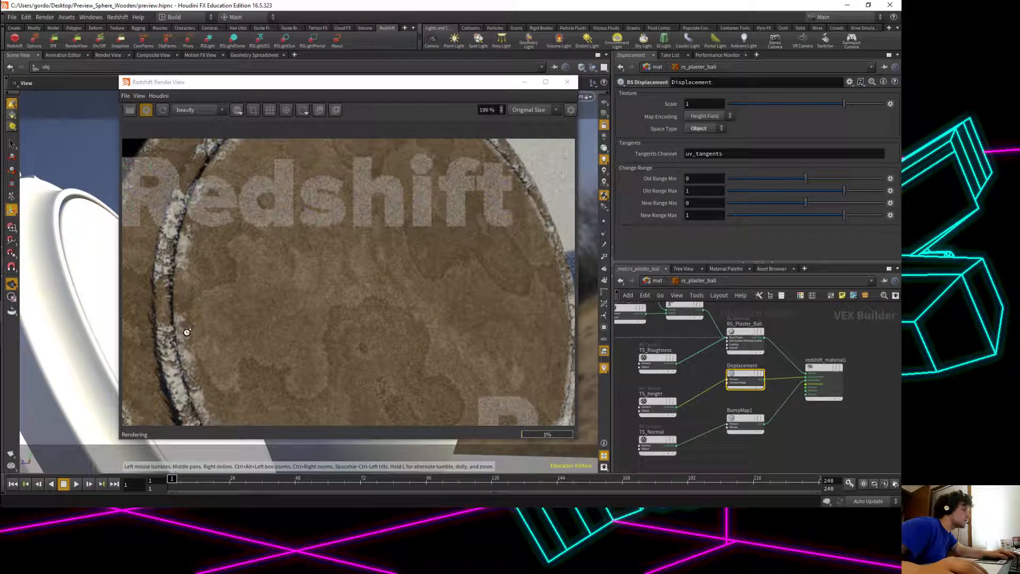
drag(115, 330, 102, 325)
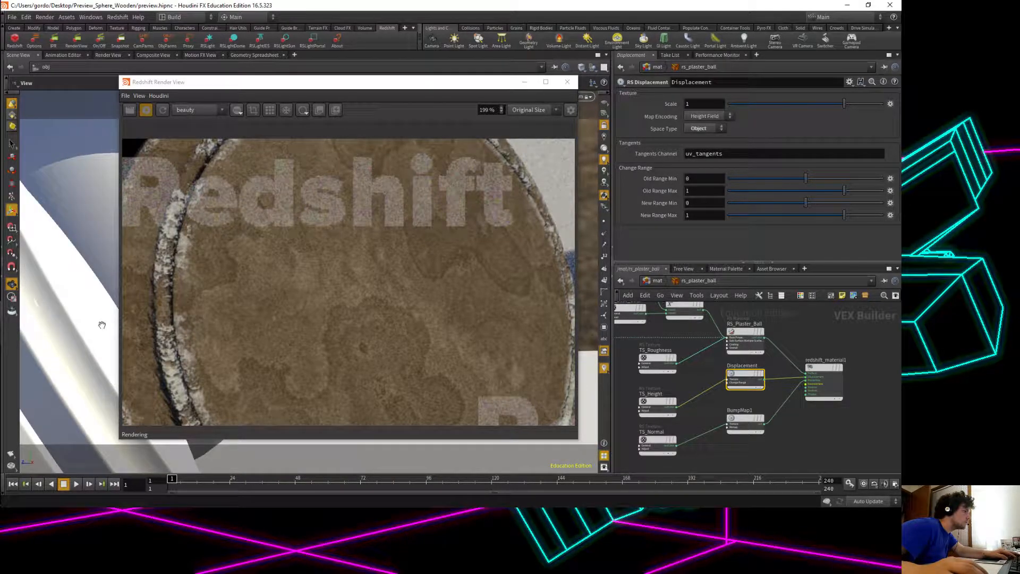
mouse_move(96, 287)
mouse_down()
mouse_move(109, 276)
mouse_move(84, 301)
mouse_up()
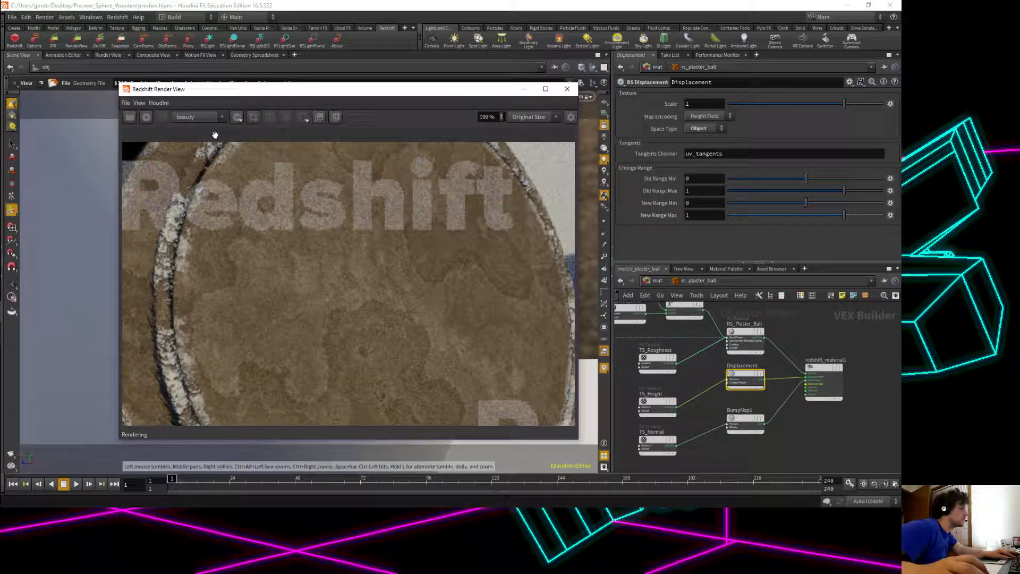
click(148, 118)
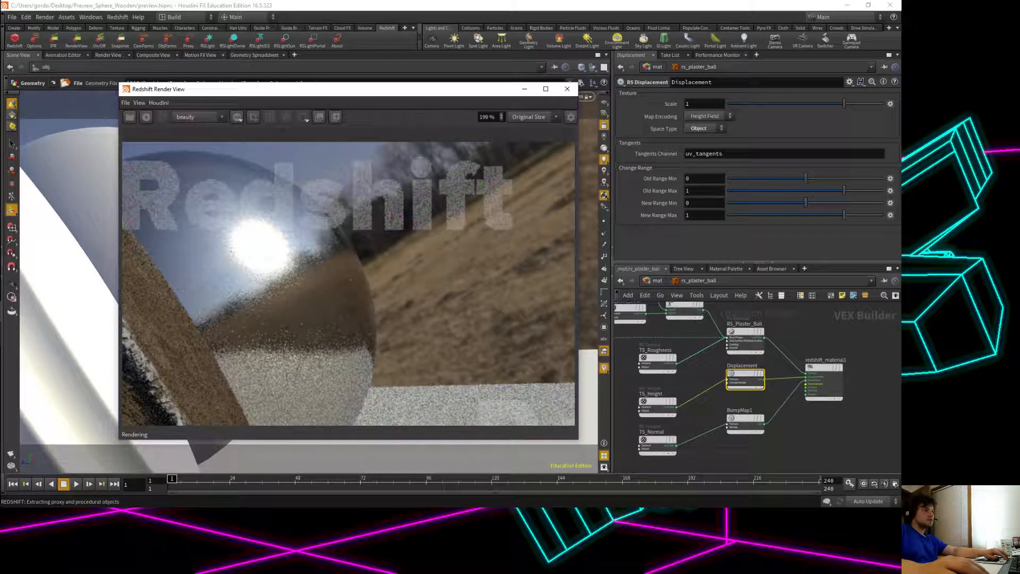
Reframe the camera on the sphere's raised bands, save the scene and bring back the Redshift render view.
click(525, 89)
alt+middle_drag(166, 296, 415, 246)
alt+drag(414, 246, 273, 285)
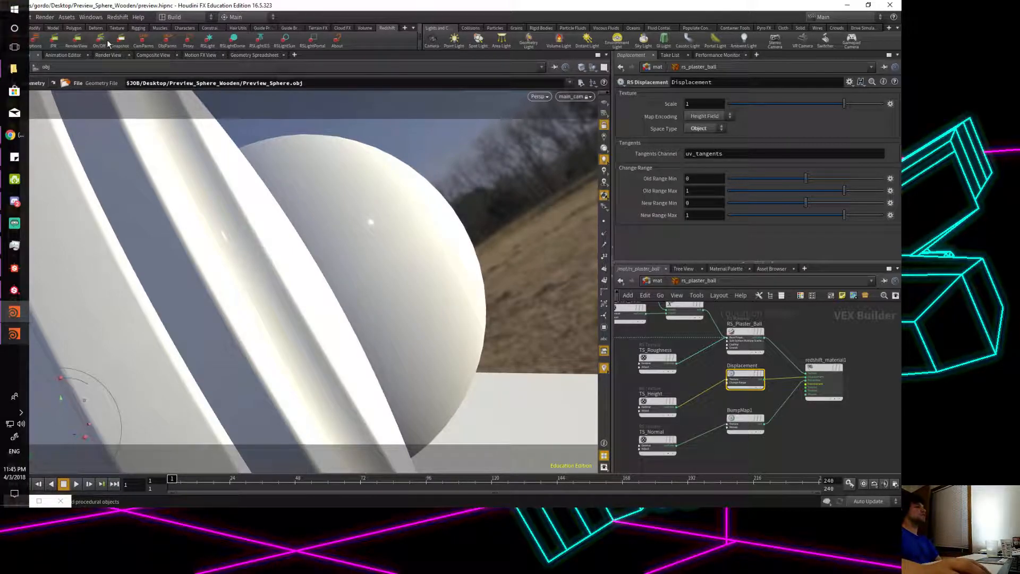
click(12, 18)
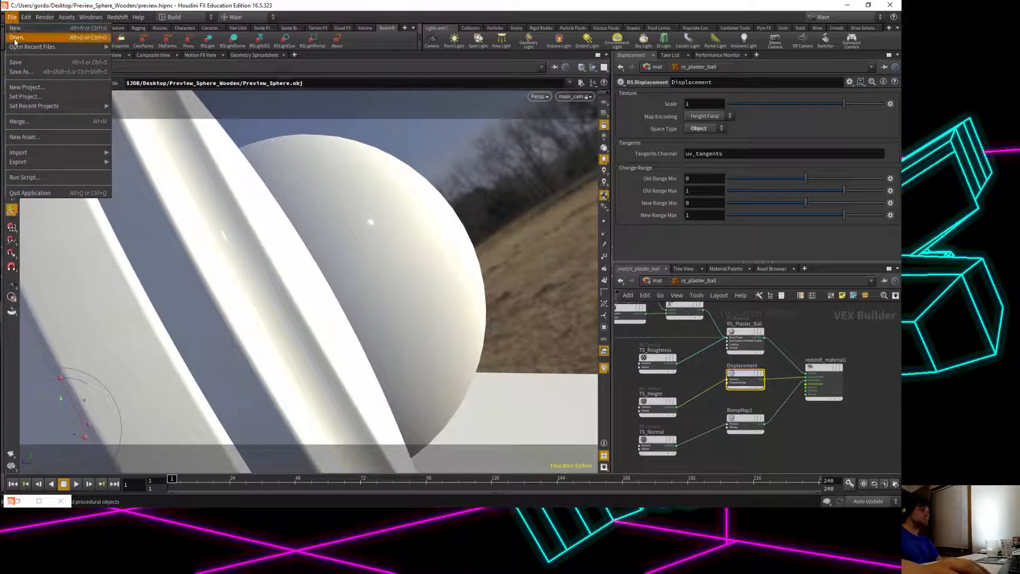
click(31, 63)
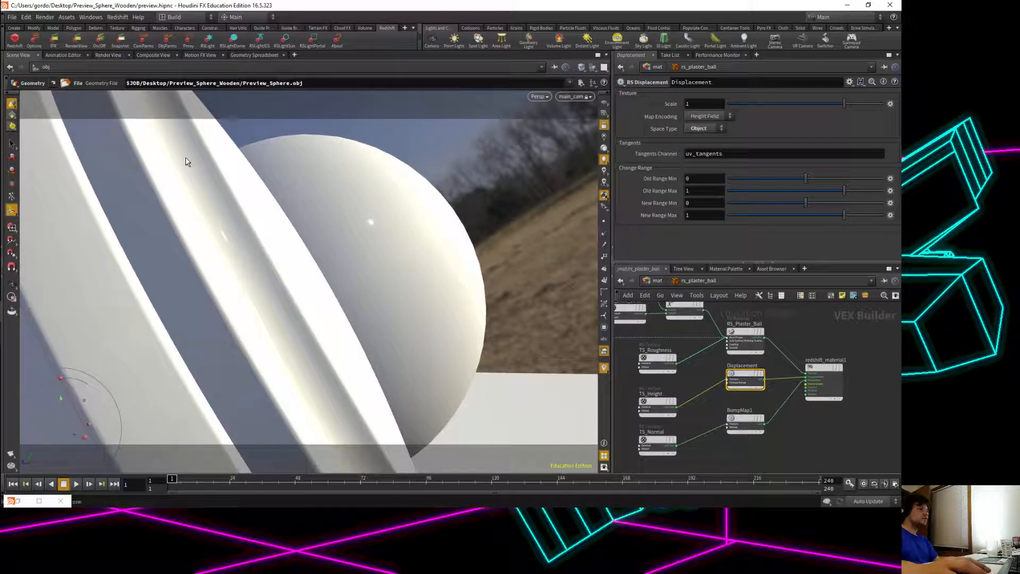
click(19, 501)
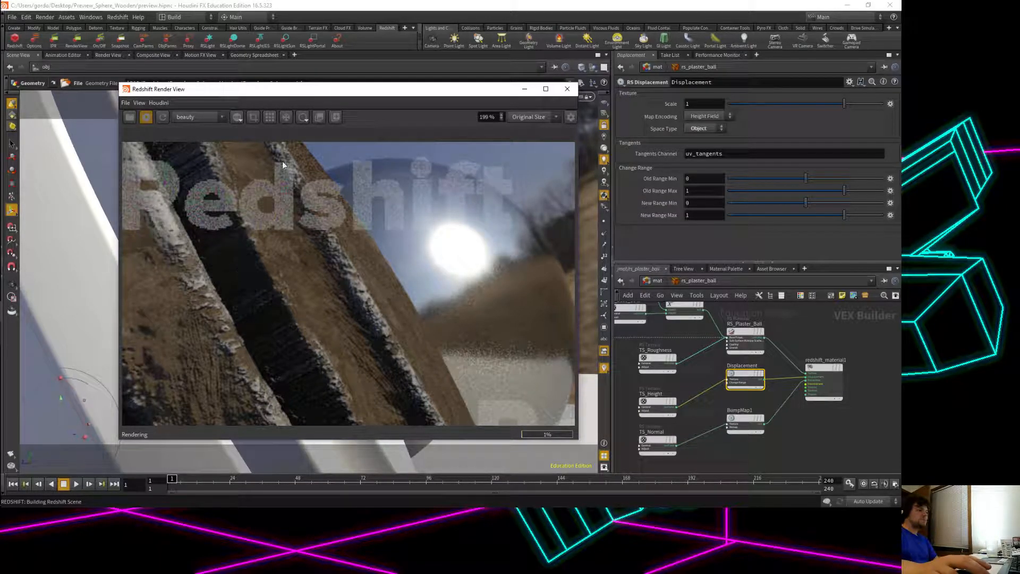
Set the BumpMap1 node's Height Scale to 1.
click(741, 420)
click(698, 128)
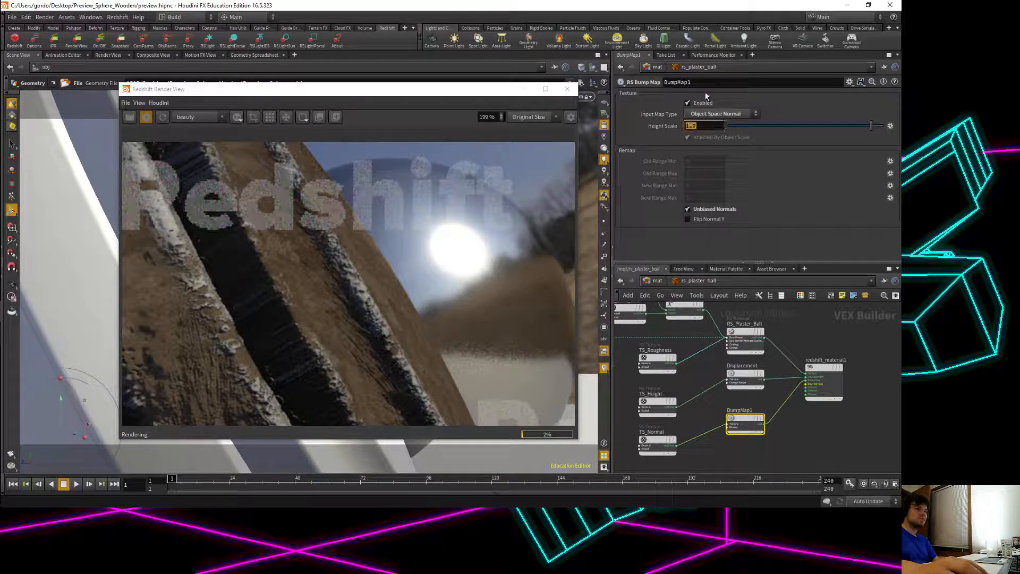
text(1)
key(Return)
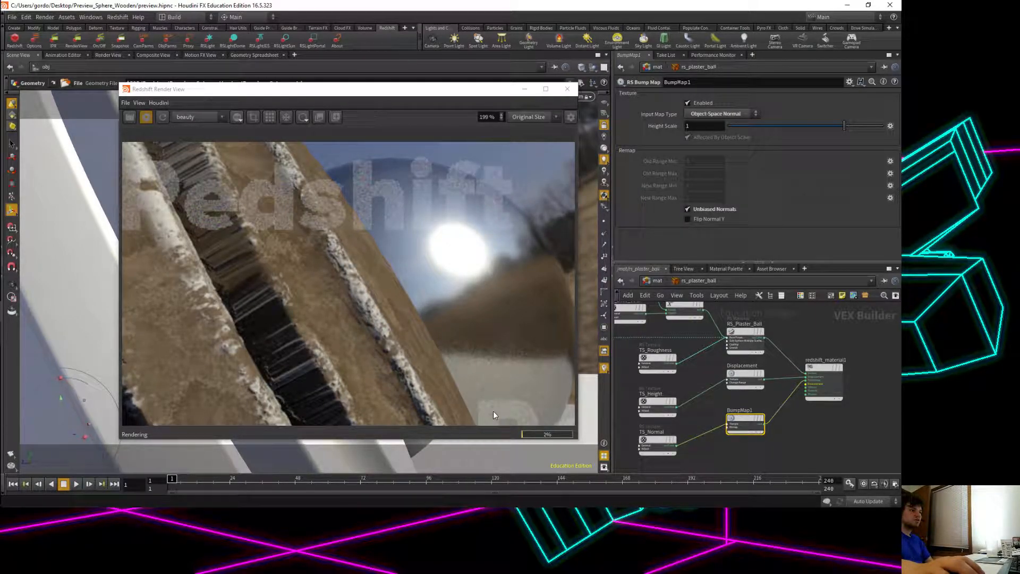
Set the Displacement node's Scale to 1.25.
click(745, 378)
click(695, 104)
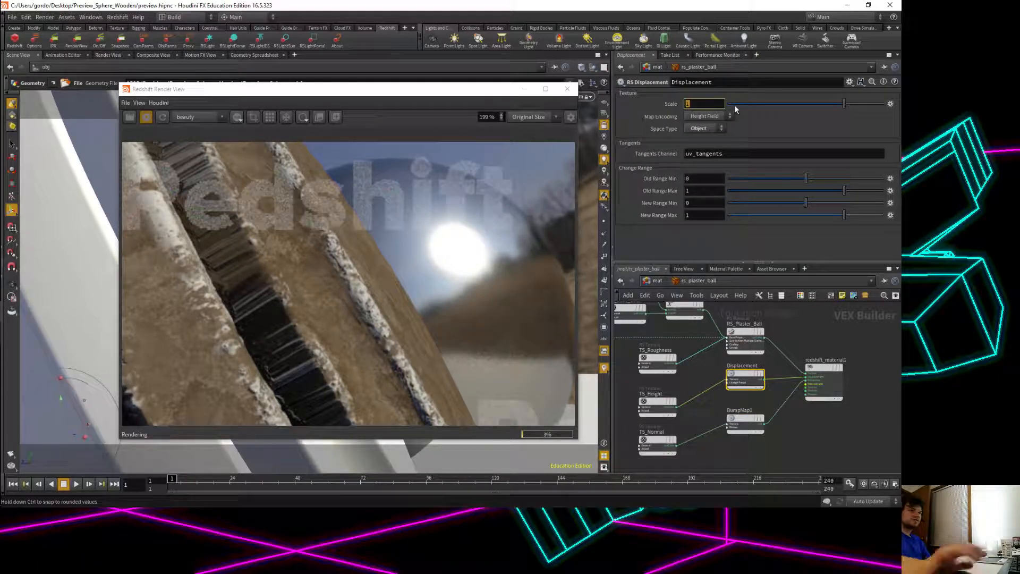
text(1.25)
key(Return)
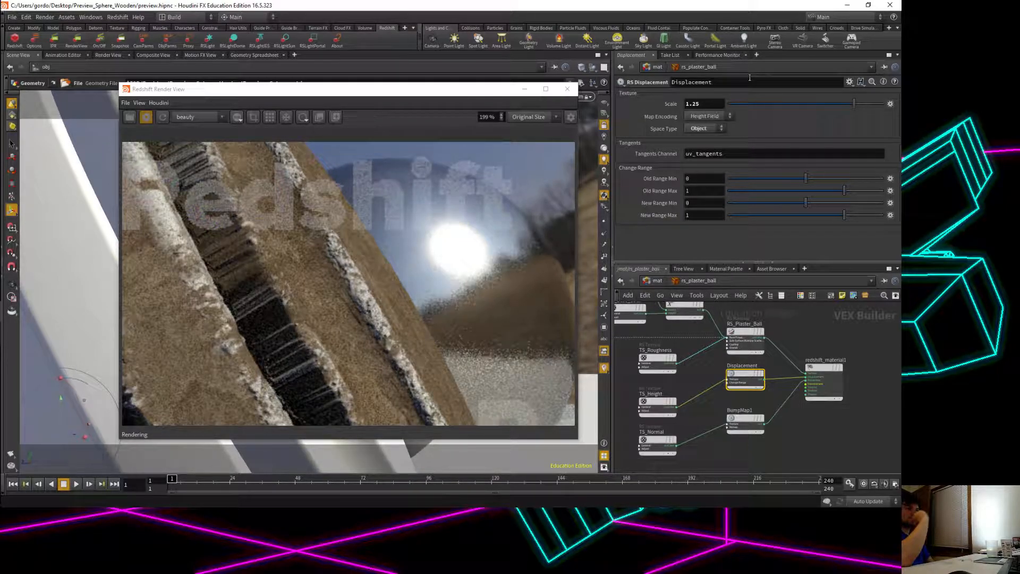
Increase the Displacement node's Scale to 1.5.
click(709, 104)
double_click(709, 105)
text(1.5)
key(Return)
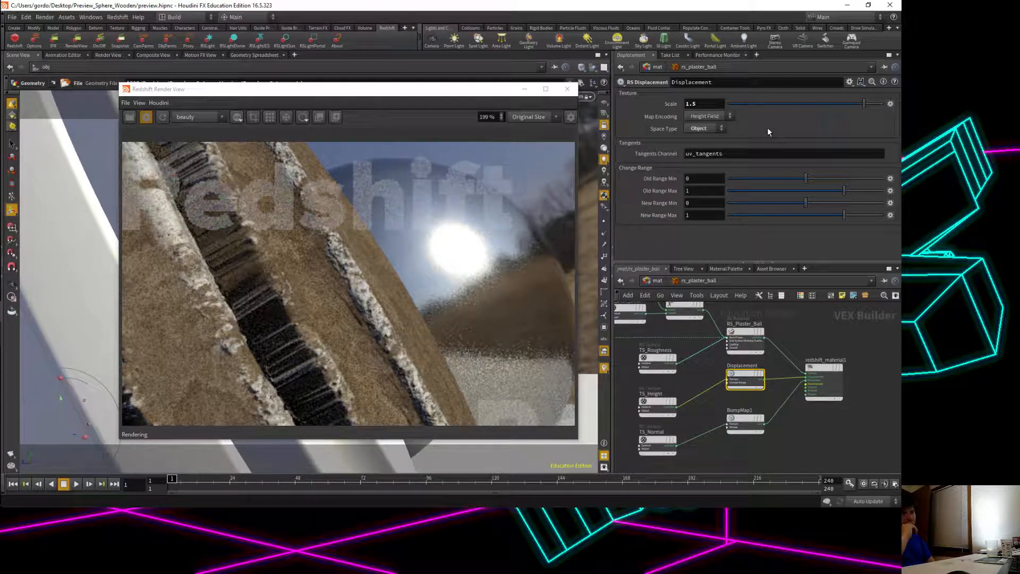
Stop the live Redshift render and reframe the camera on the whole preview sphere.
click(147, 118)
click(147, 117)
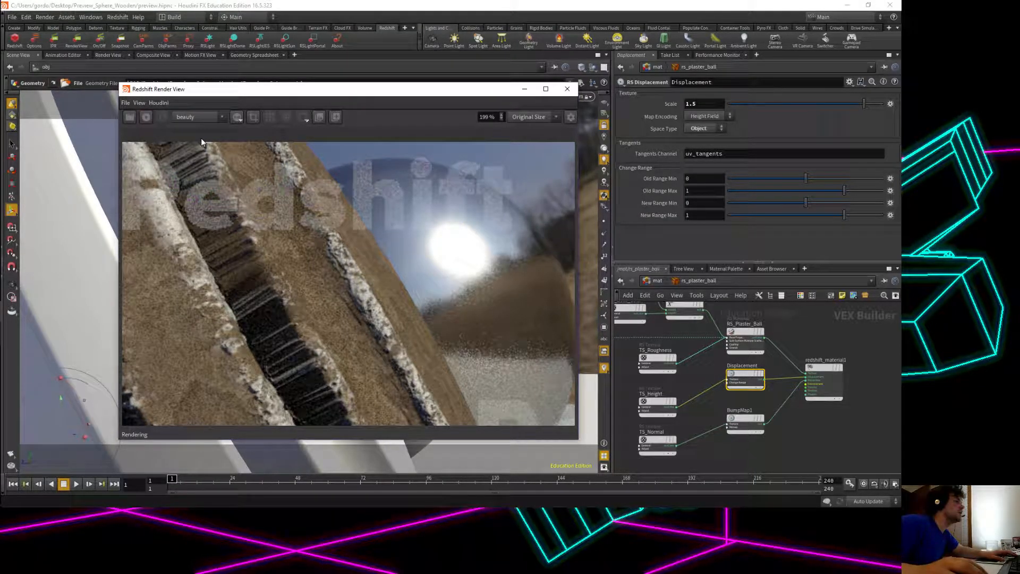
click(532, 93)
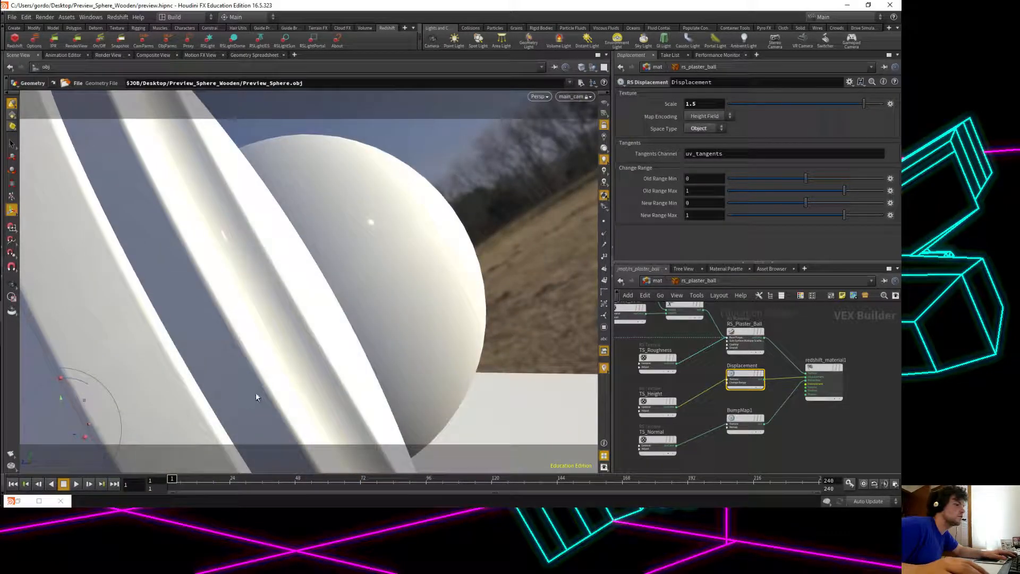
key(Escape)
drag(287, 365, 330, 318)
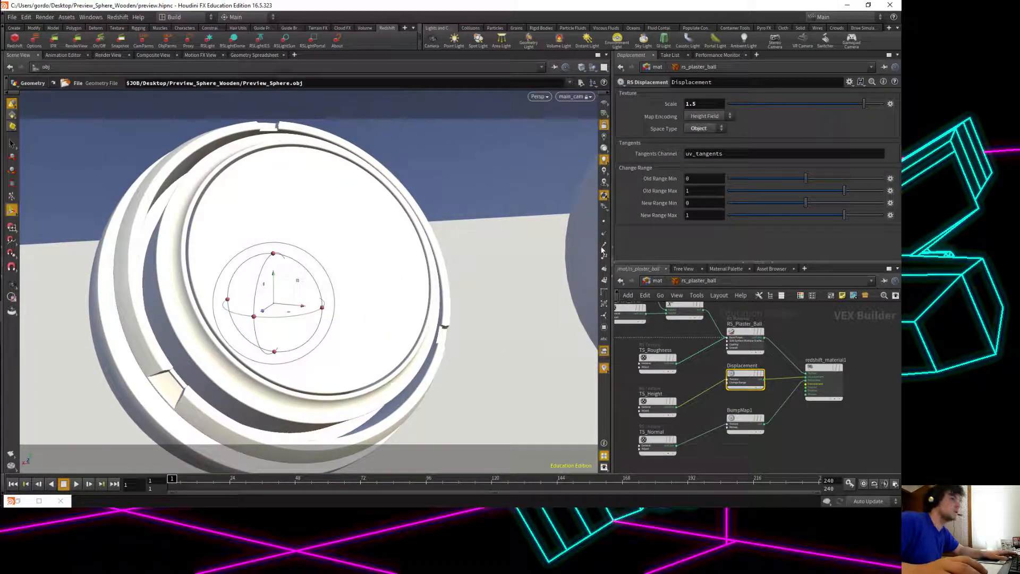
mouse_move(23, 4)
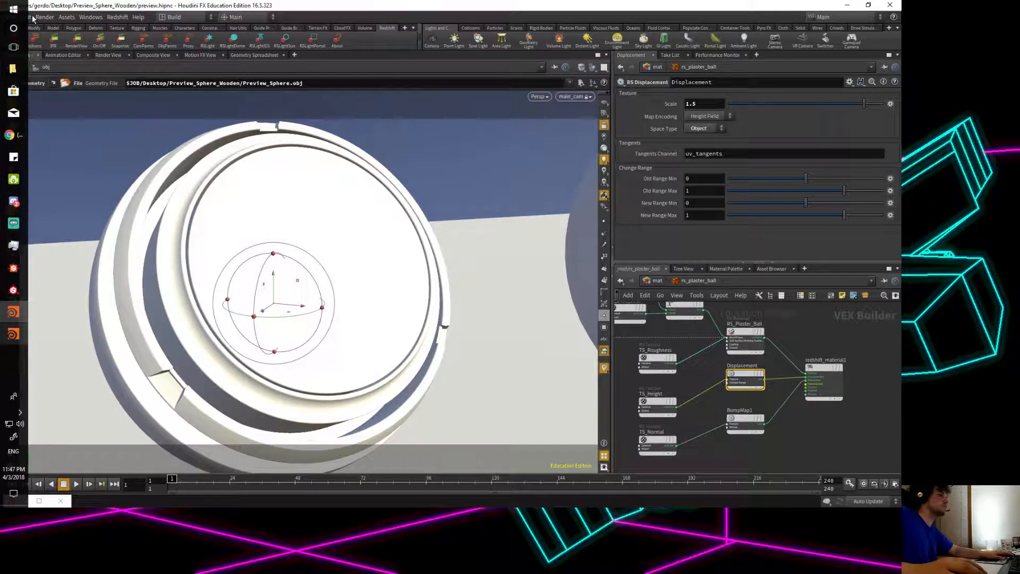
Open the output network and inspect the main settings of Redshift_ROP1.
click(658, 281)
click(648, 281)
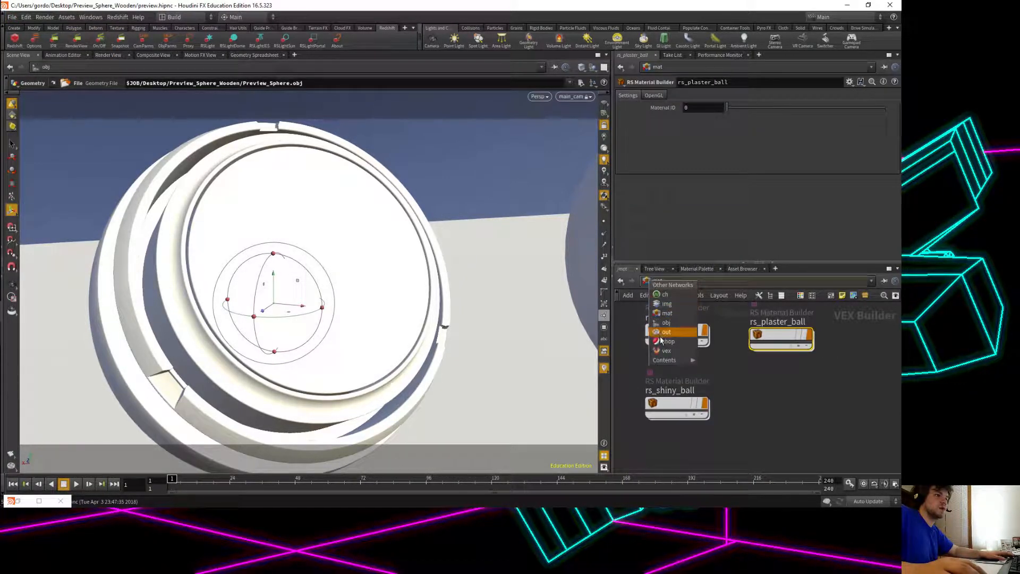
click(662, 332)
click(720, 368)
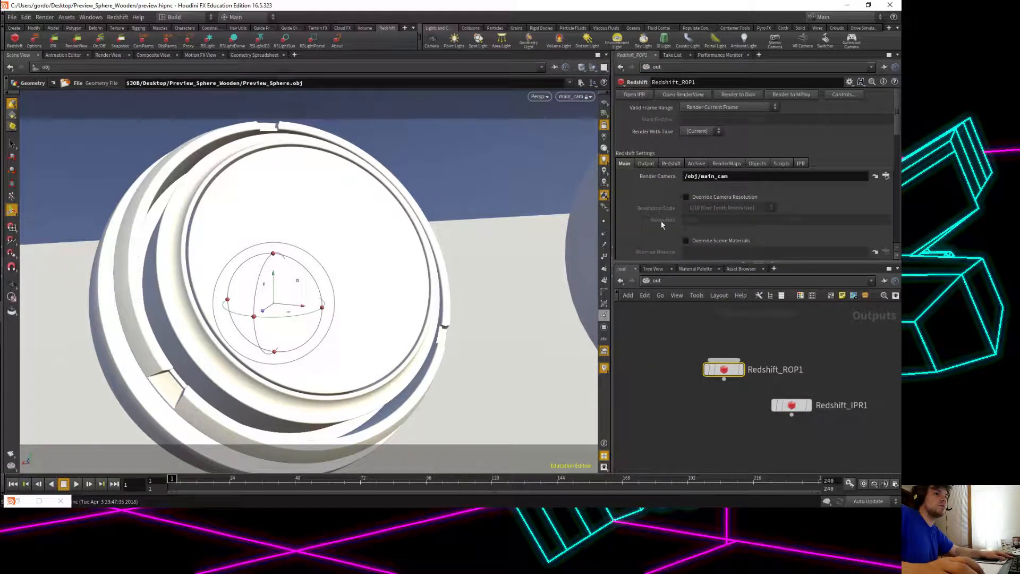
Switch the network editor to the object-level scene network.
click(648, 282)
click(662, 333)
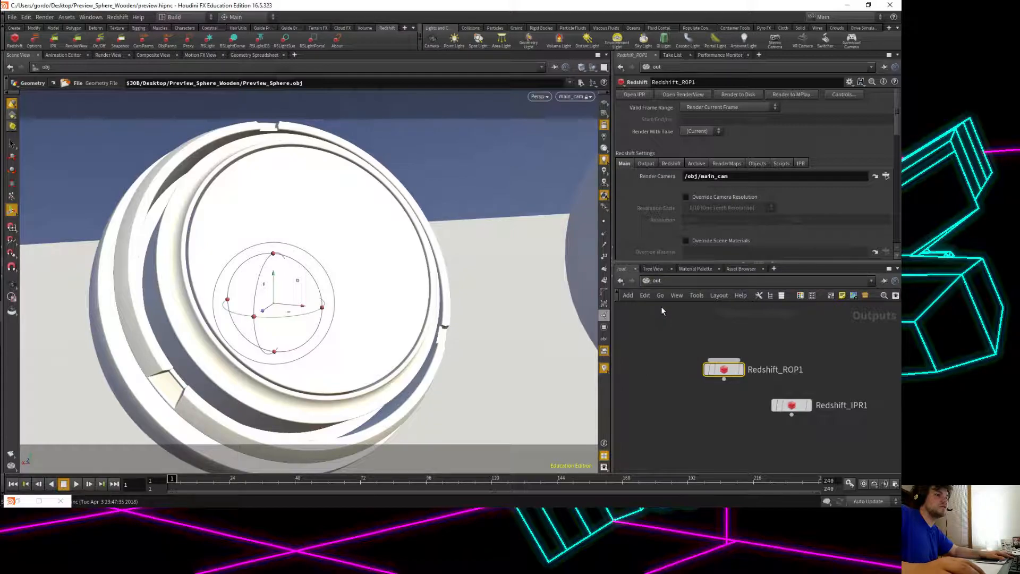
click(655, 283)
click(664, 316)
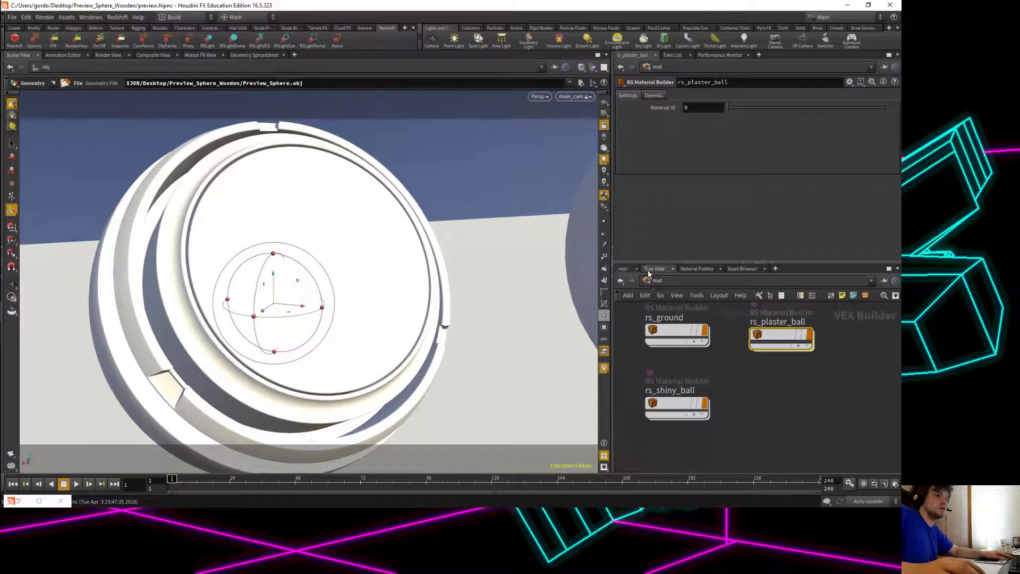
click(648, 269)
click(655, 282)
click(623, 268)
click(655, 282)
click(667, 325)
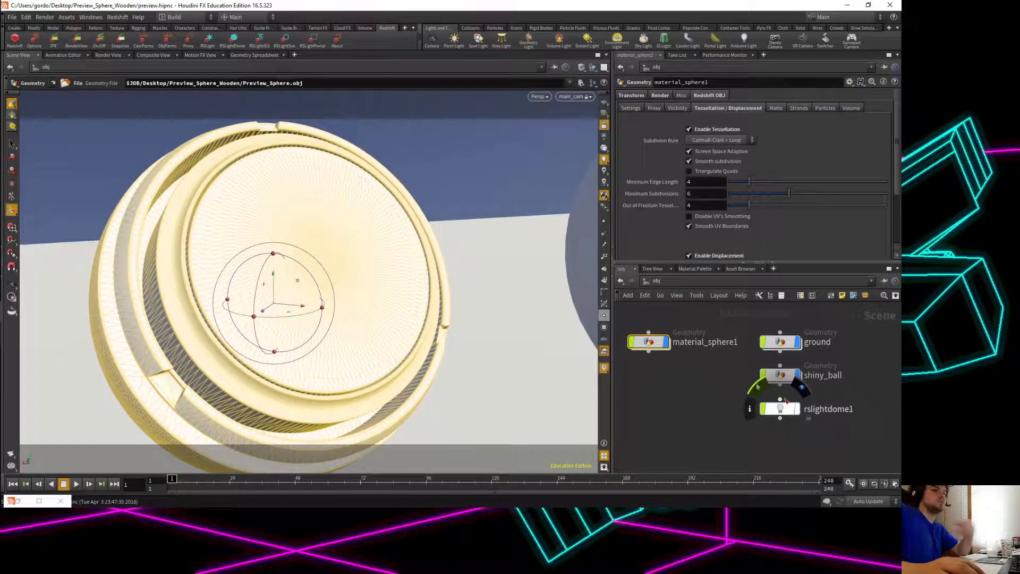
Place the main_cam node beneath material_sphere1 in the network and select it.
scroll(787, 386, down, 2)
drag(779, 404, 659, 378)
click(659, 374)
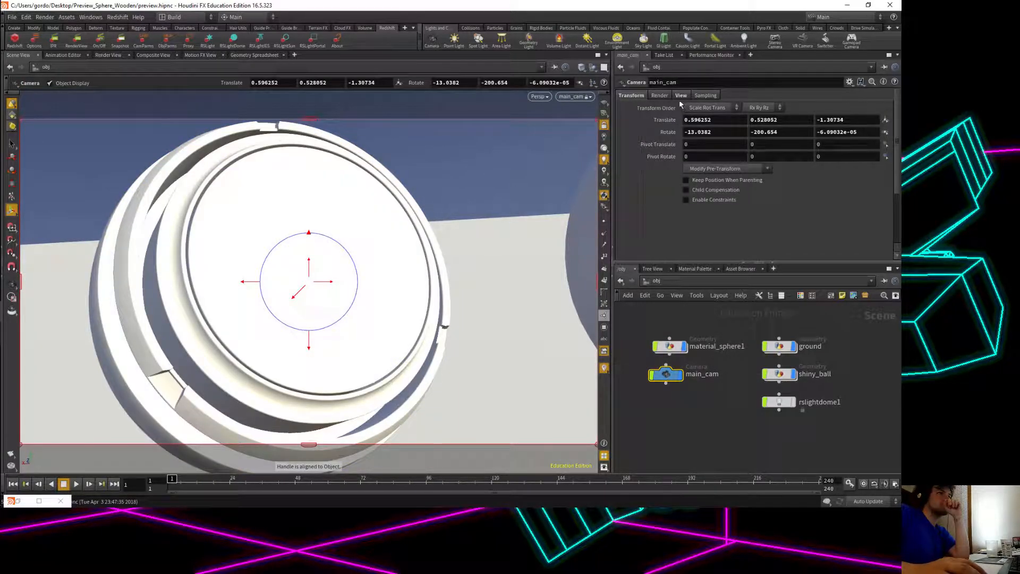
Set the main_cam camera's resolution to 1920 by 1080.
click(679, 97)
click(705, 118)
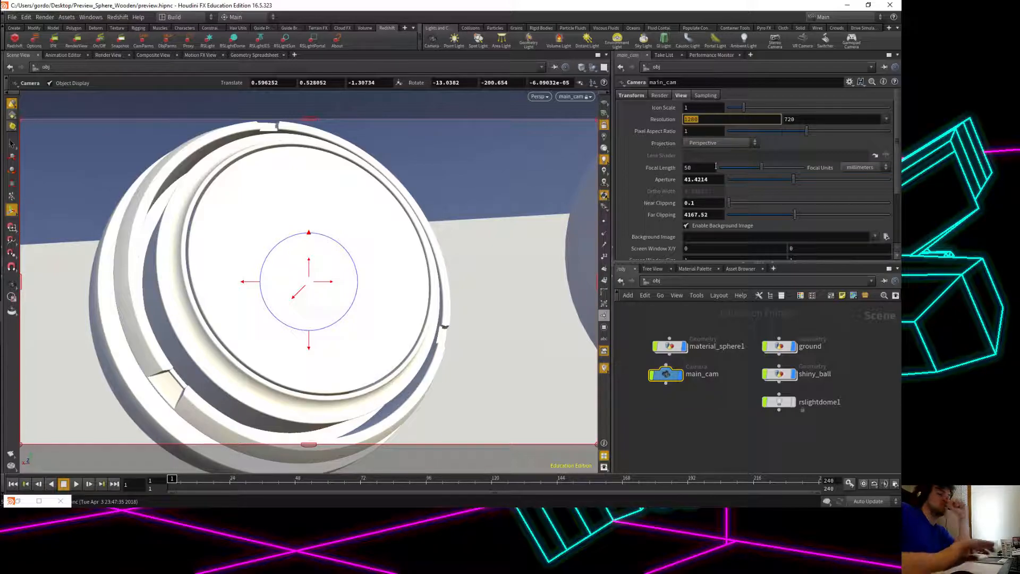
text(1920)
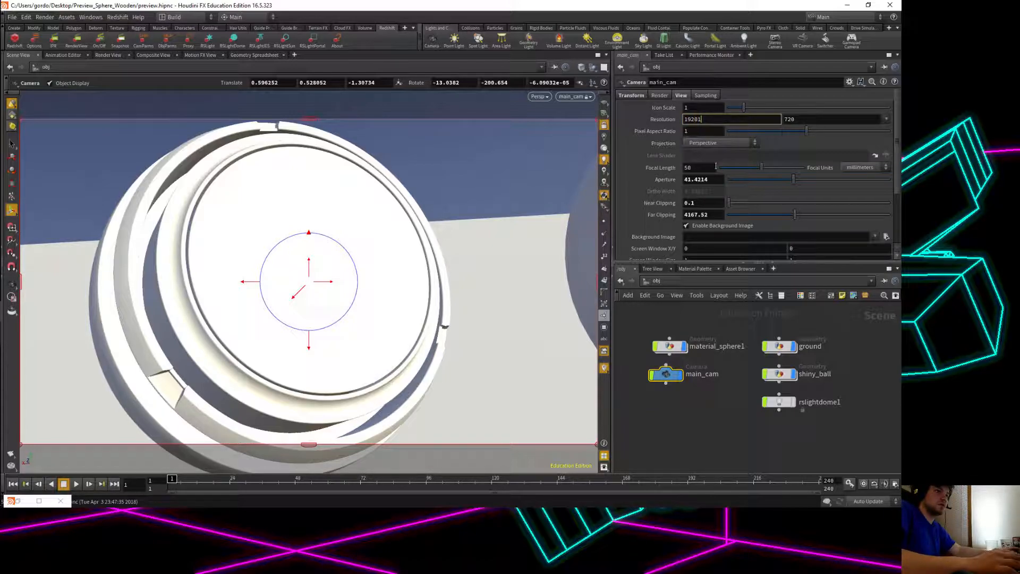
key(Tab)
text(1080)
key(Return)
scroll(678, 116, down, 5)
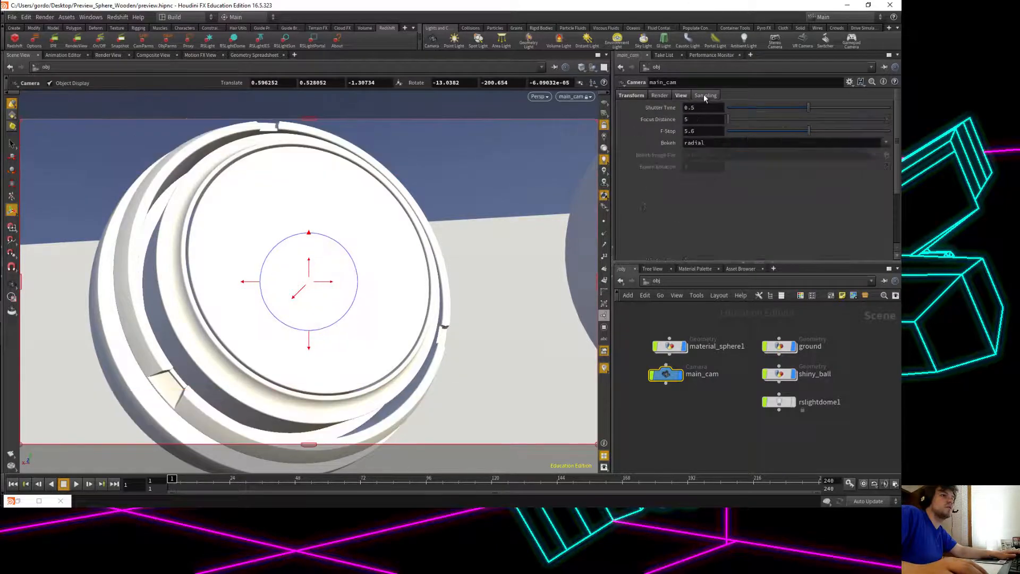
click(630, 95)
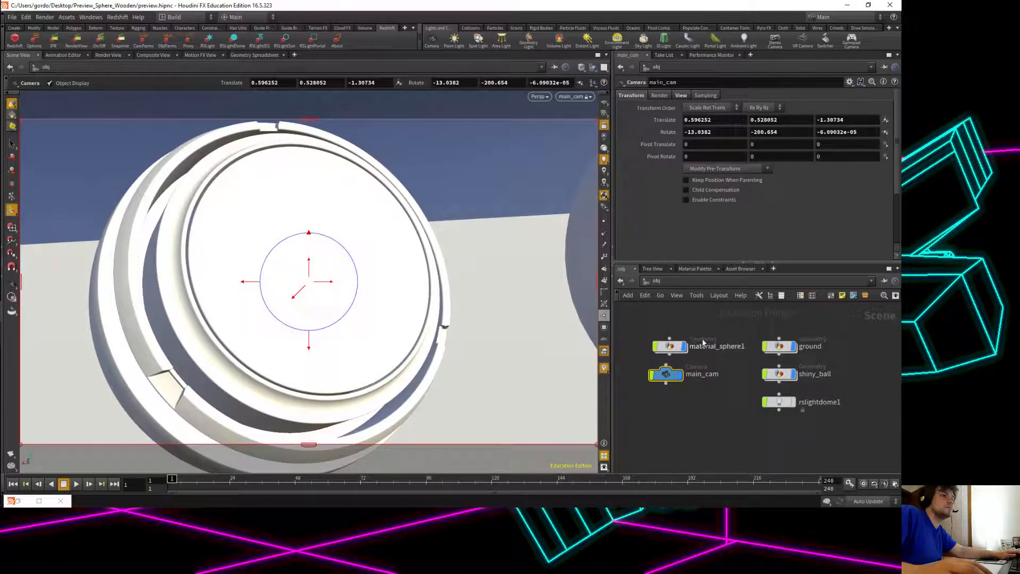
Override the camera resolution on Redshift_ROP1 with a 3/4 (Three Quarter Resolution) scale.
click(647, 283)
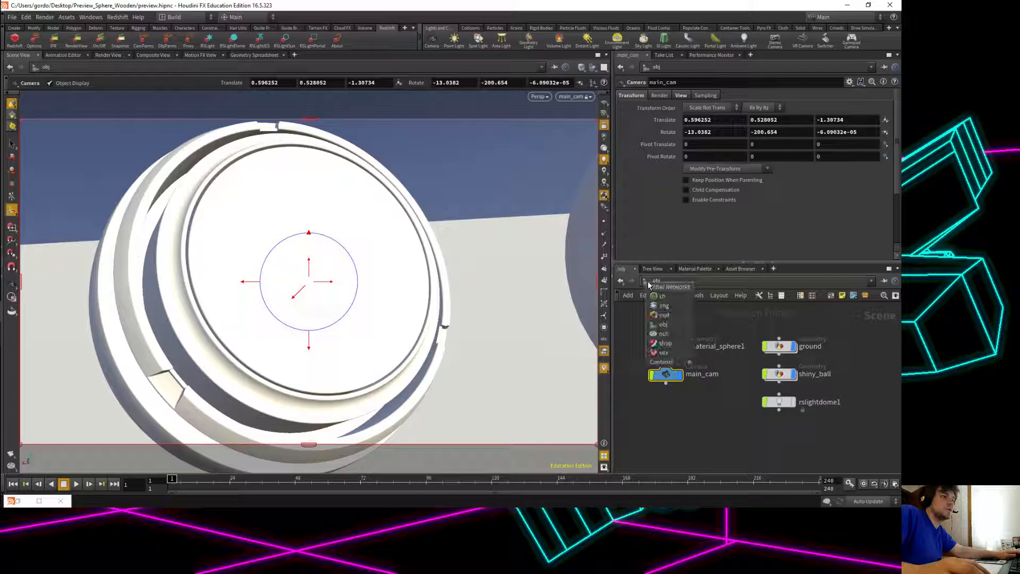
click(663, 333)
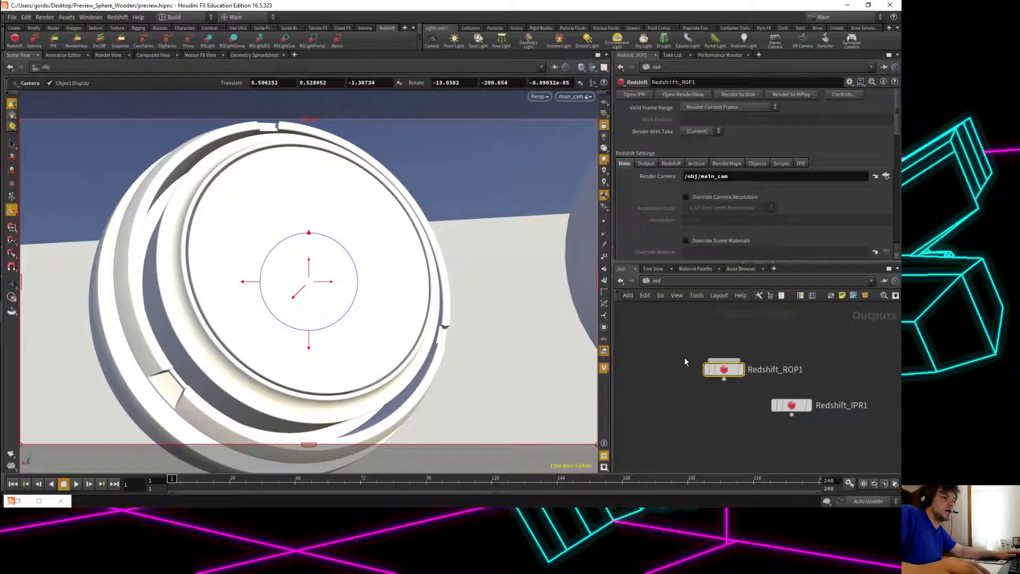
click(715, 198)
click(715, 208)
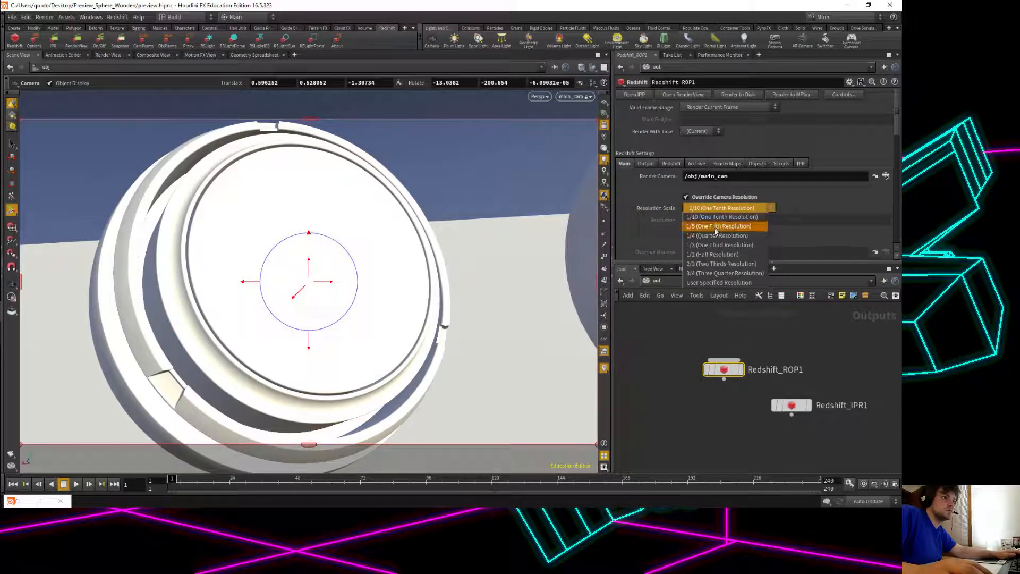
click(723, 273)
scroll(723, 178, down, 2)
scroll(724, 178, up, 2)
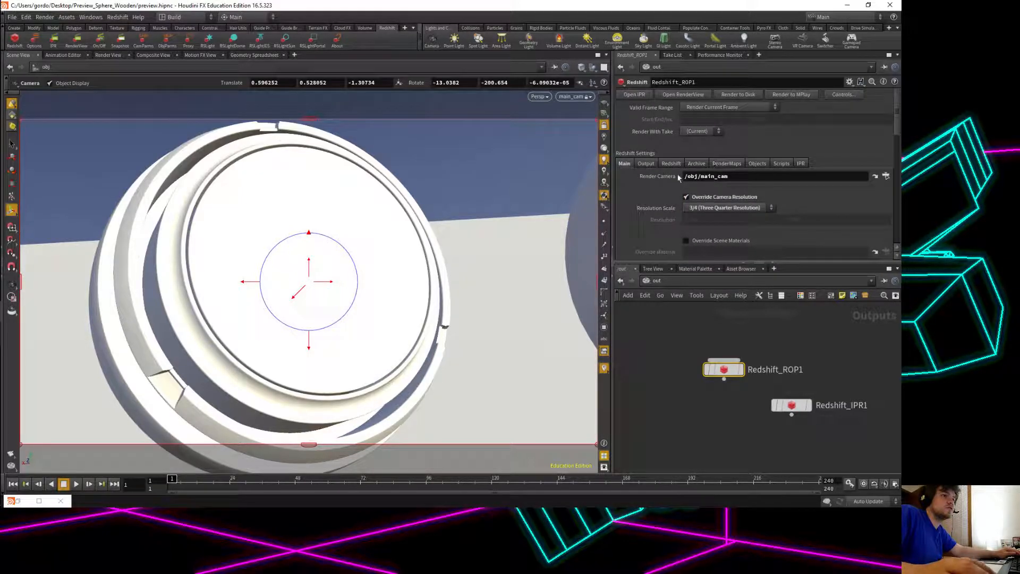
Set Redshift_ROP1's Max Trace Depth to 3 for Reflection, 1 for Refraction and 4 for Combined.
click(646, 163)
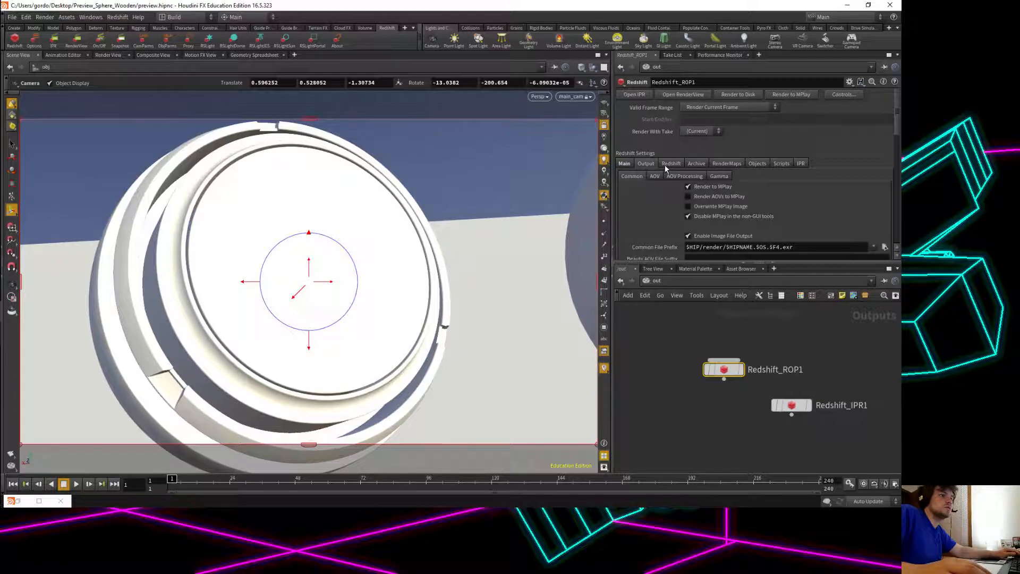
click(669, 163)
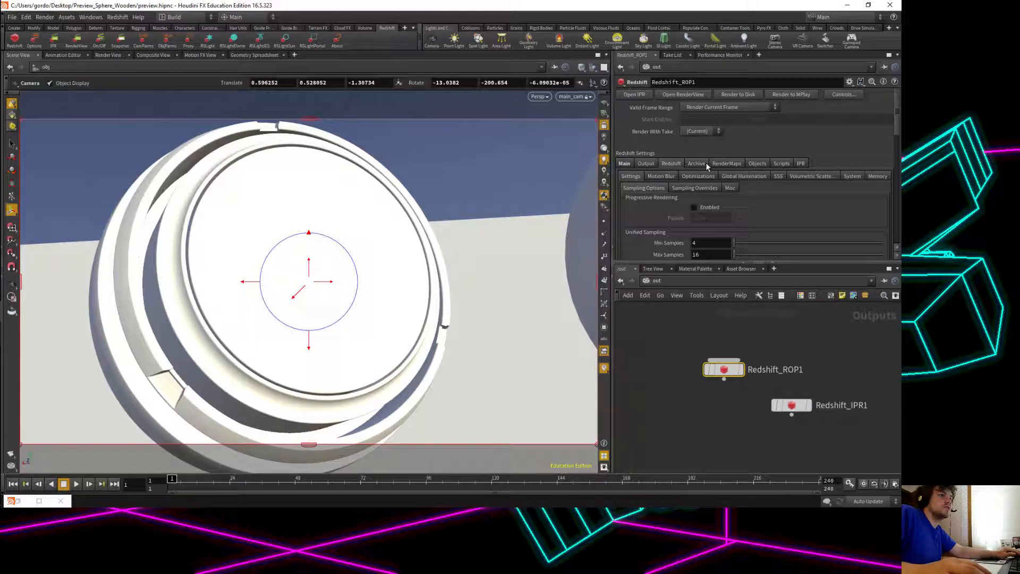
click(699, 177)
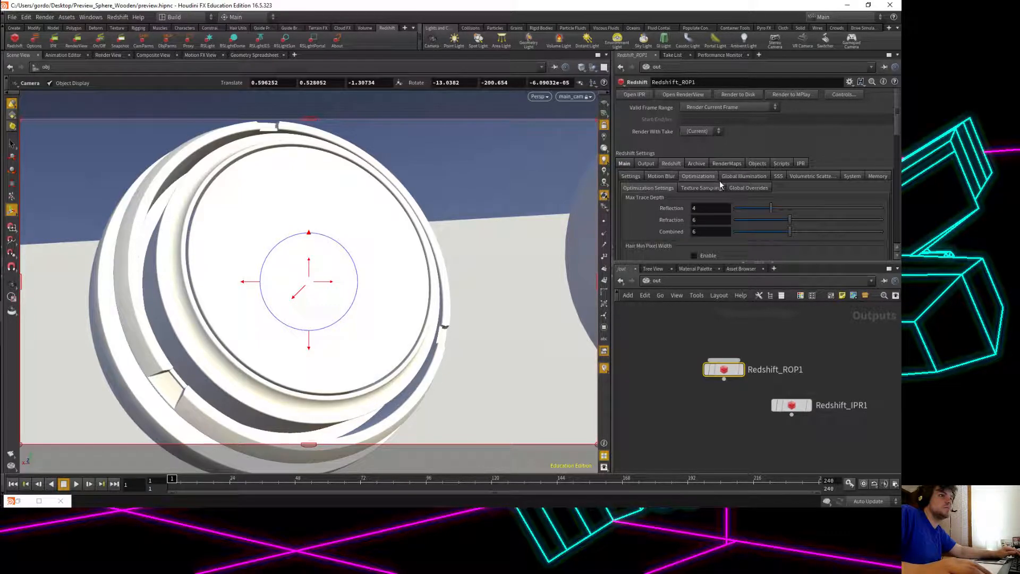
scroll(736, 204, down, 2)
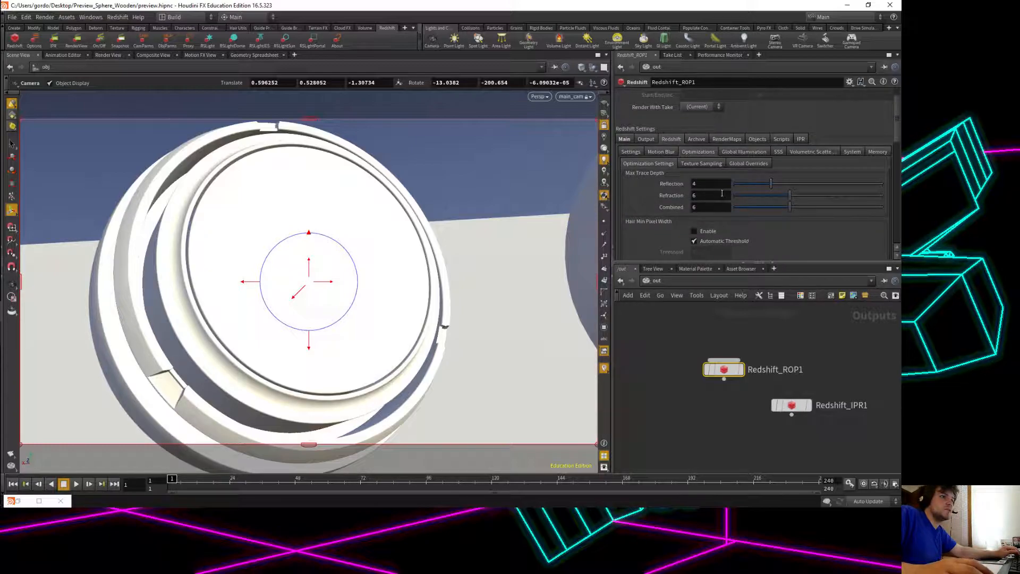
click(713, 182)
key(BackSpace)
text(3)
key(Tab)
text(1)
key(Tab)
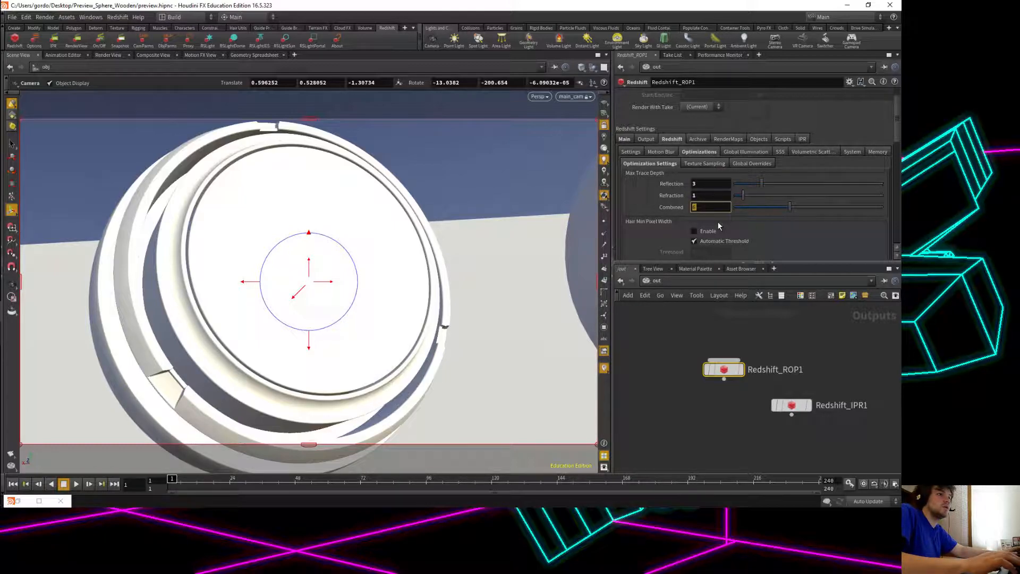
text(4)
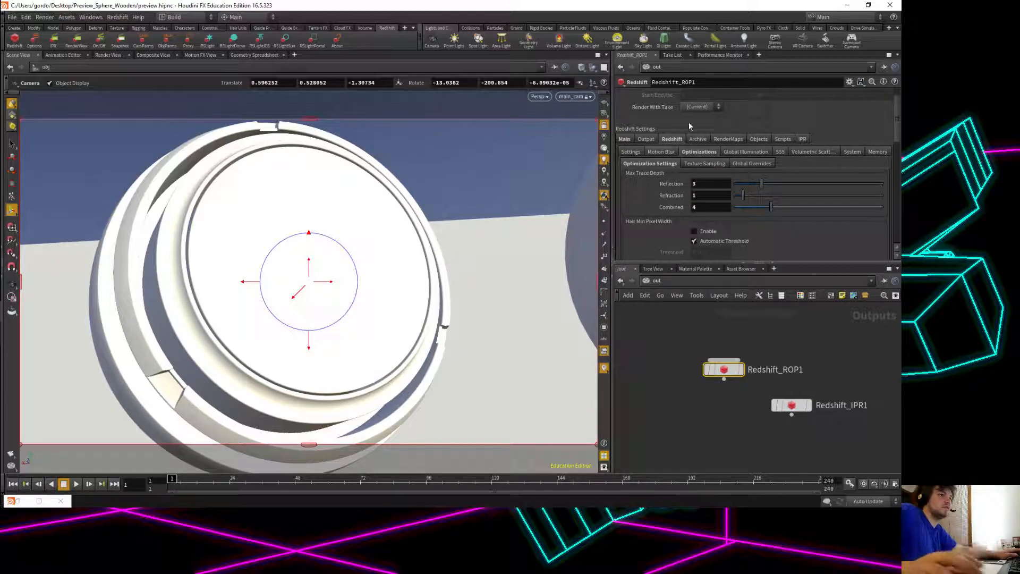
scroll(704, 196, down, 4)
scroll(707, 201, up, 4)
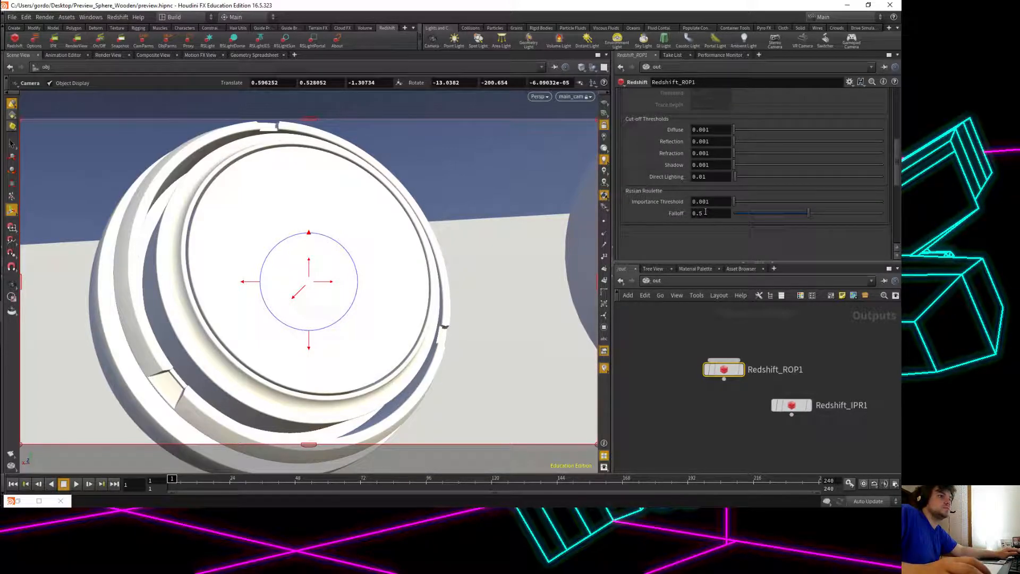
scroll(712, 213, down, 2)
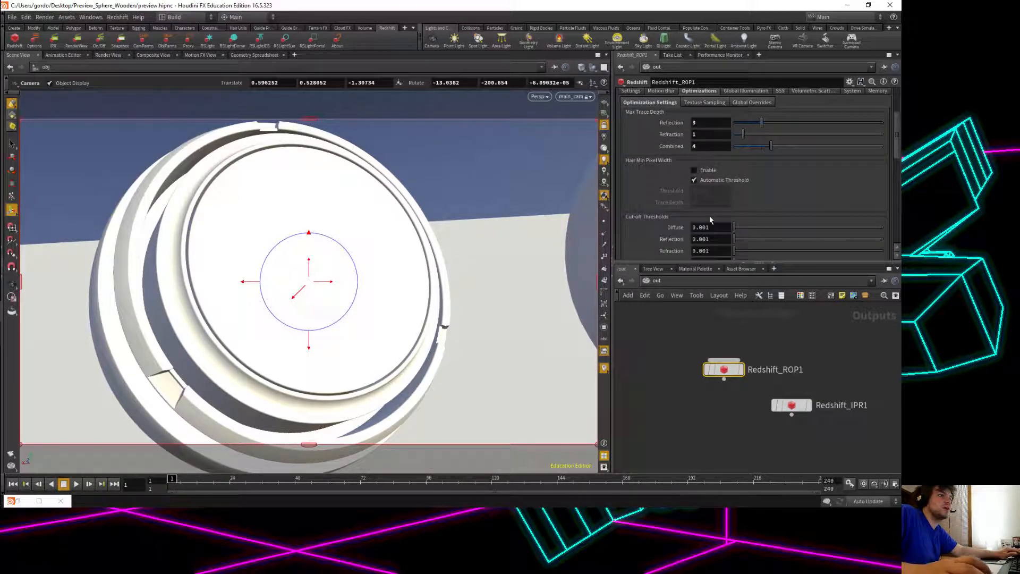
Set Redshift_ROP1's primary GI engine to Brute Force and the number of GI bounces to 2.
scroll(709, 215, up, 3)
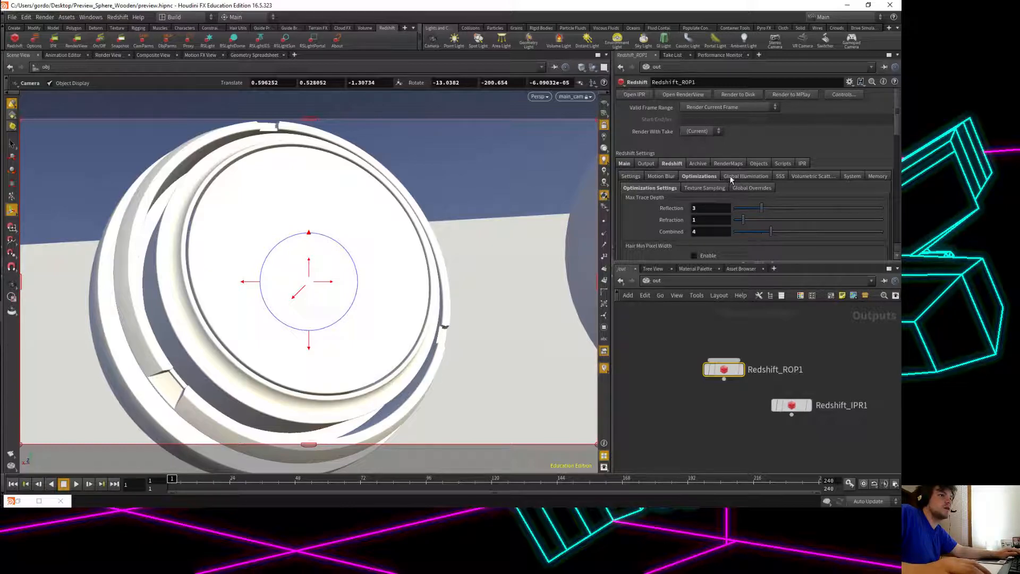
click(722, 190)
click(746, 189)
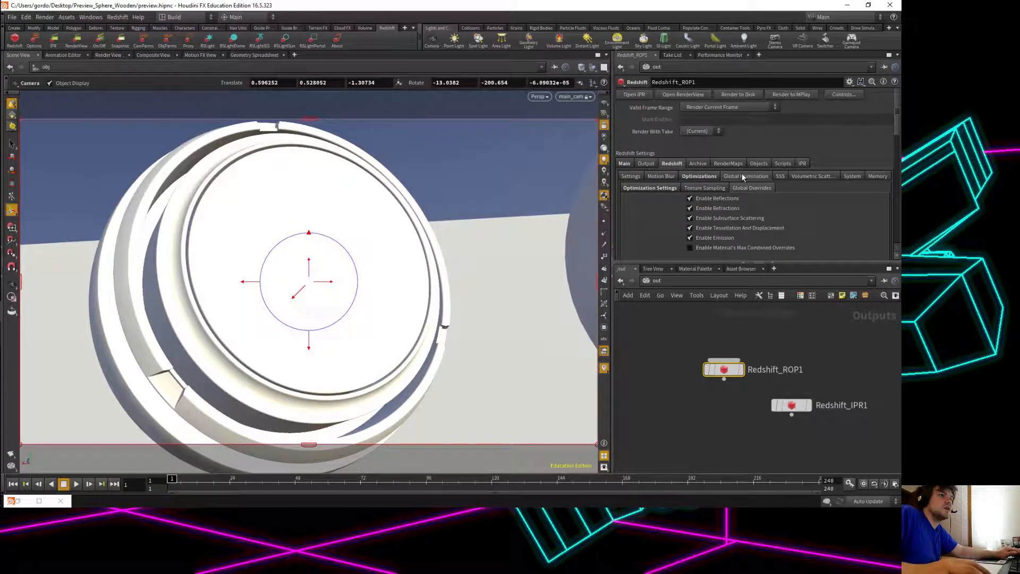
click(743, 177)
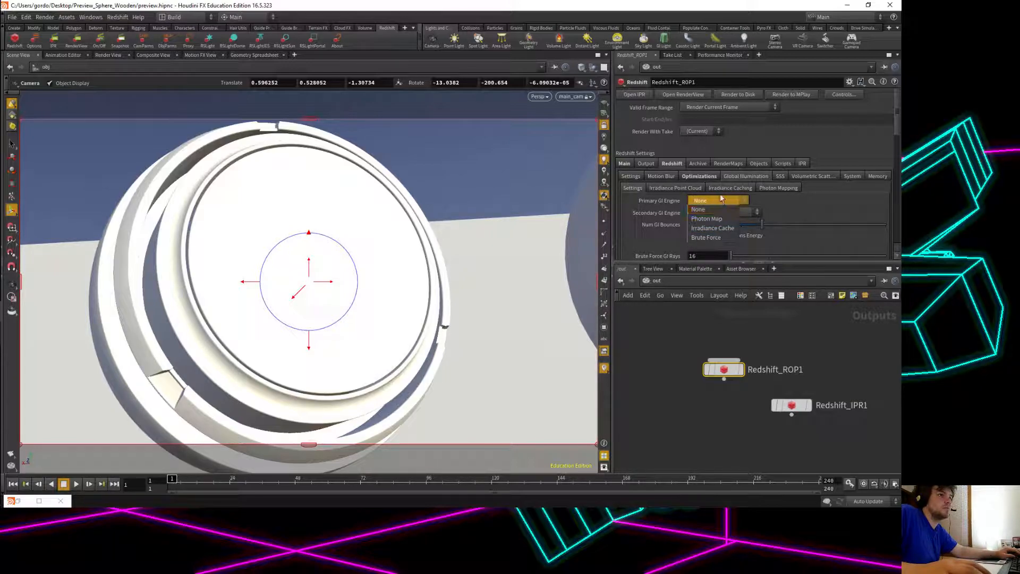
click(714, 237)
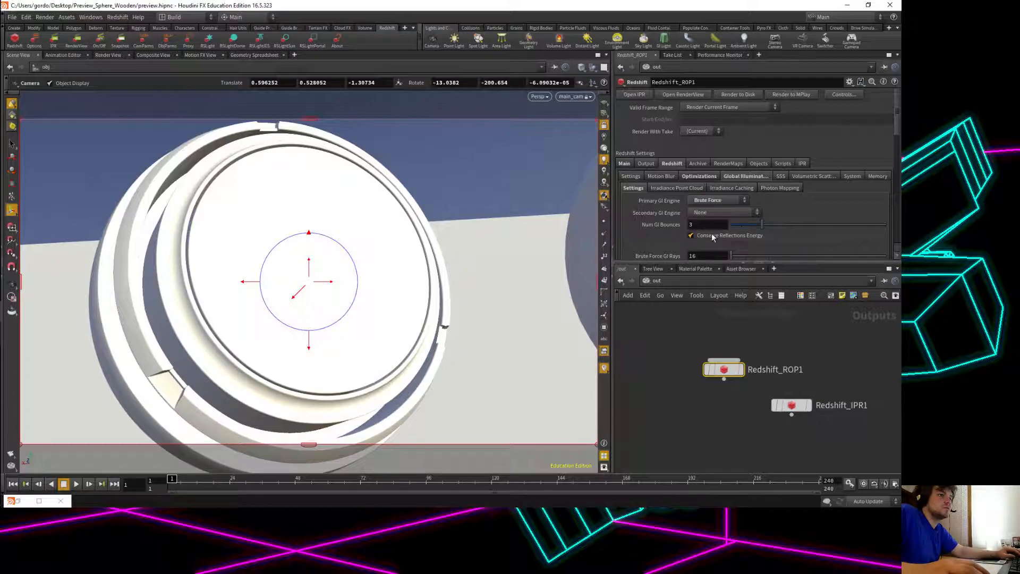
drag(690, 224, 768, 232)
text(2)
key(Return)
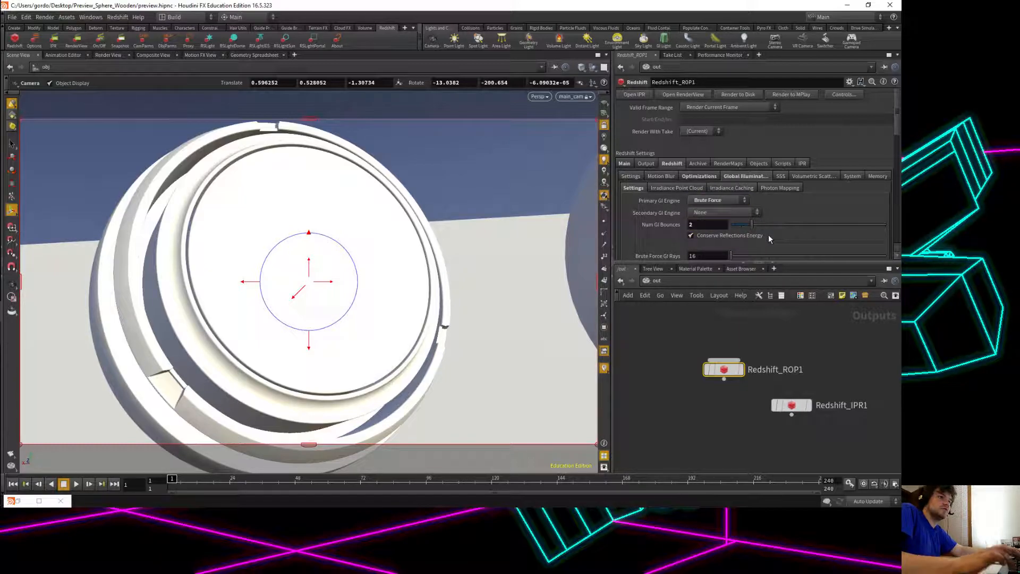
Set the Brute Force GI Rays of Redshift_ROP1 to 64.
scroll(709, 179, down, 3)
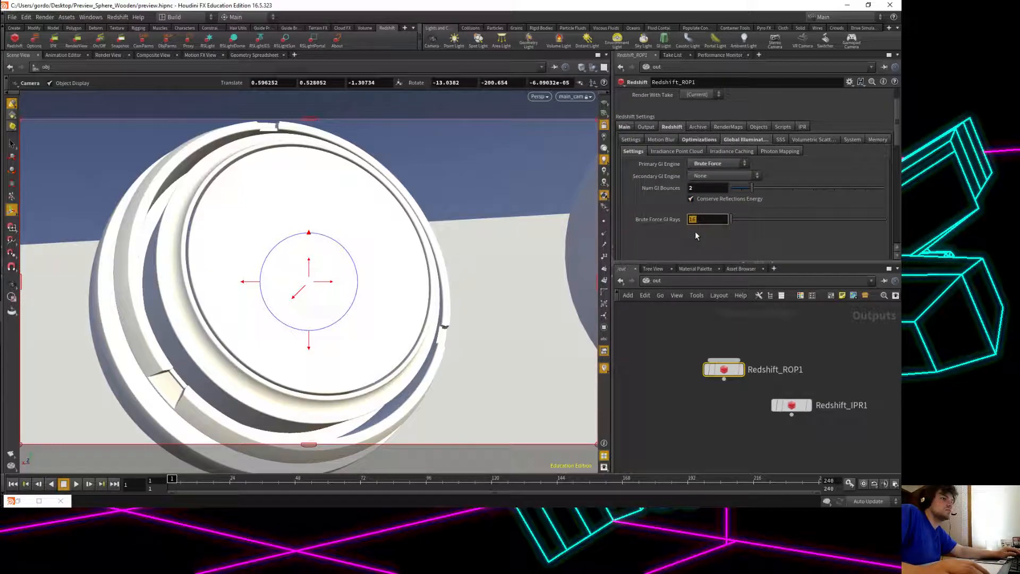
text(256)
key(Return)
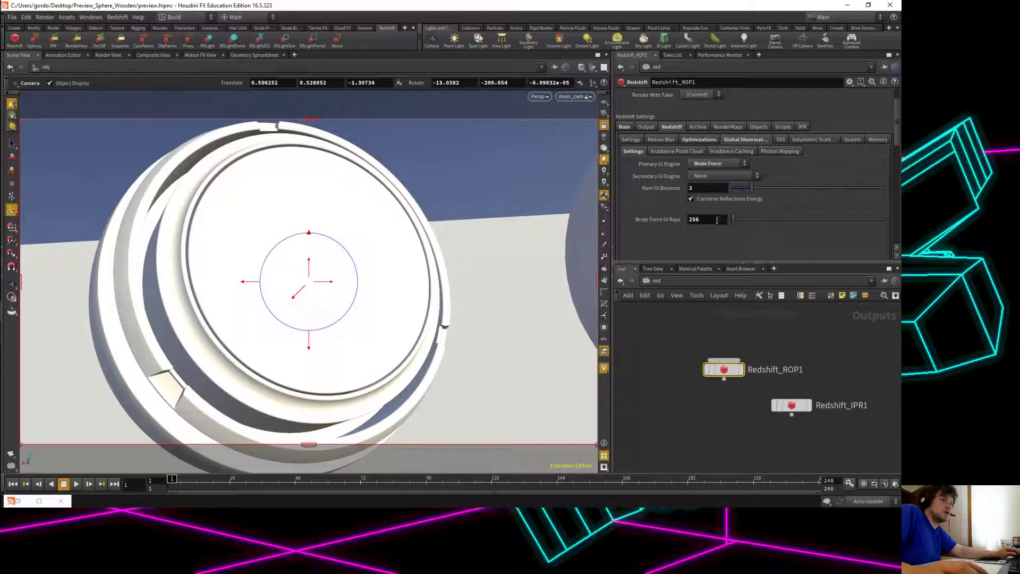
double_click(719, 219)
text(64)
key(Return)
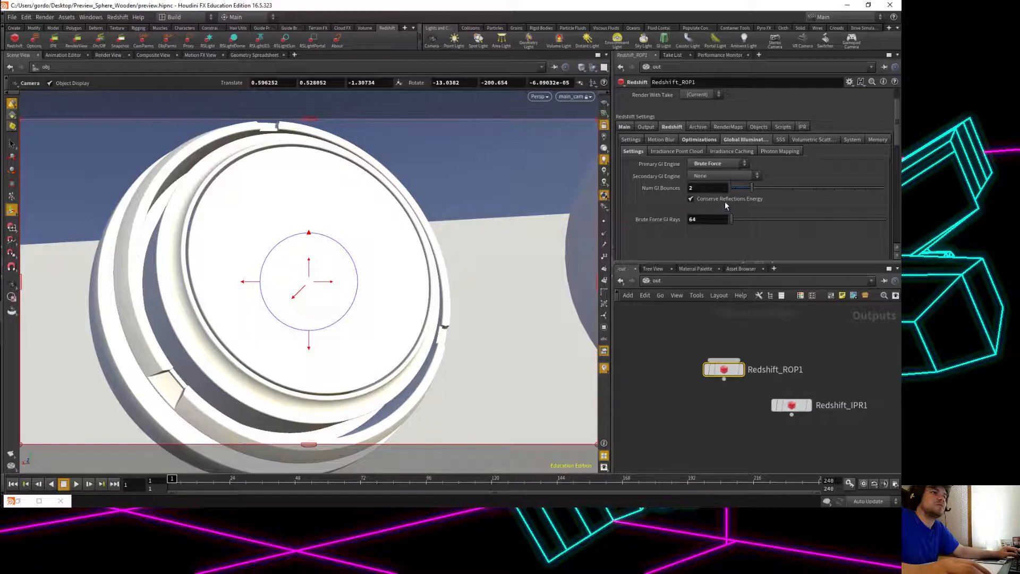
Set the render bucket size to 256 in Redshift_ROP1's system settings.
click(781, 139)
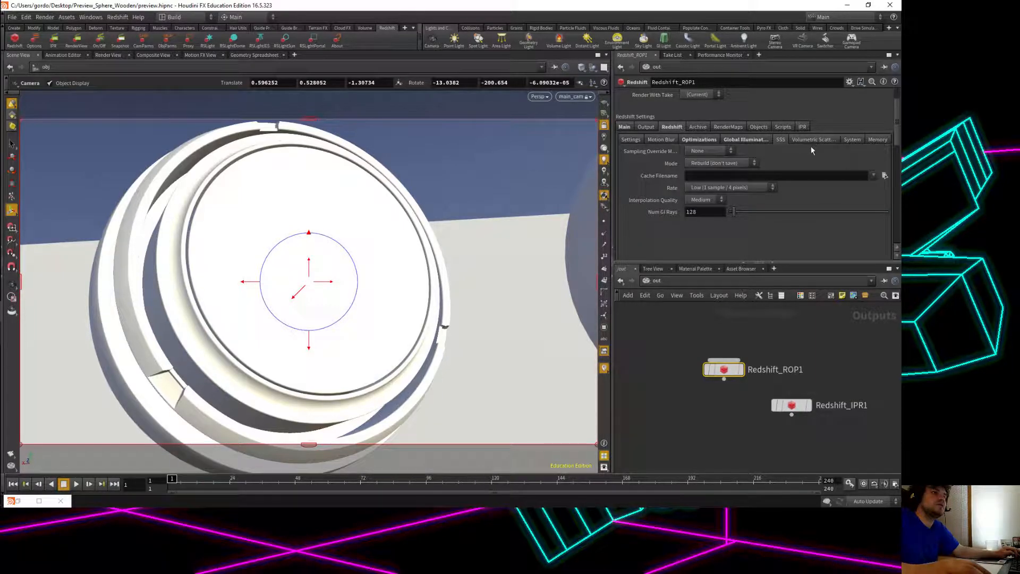
click(812, 141)
click(848, 141)
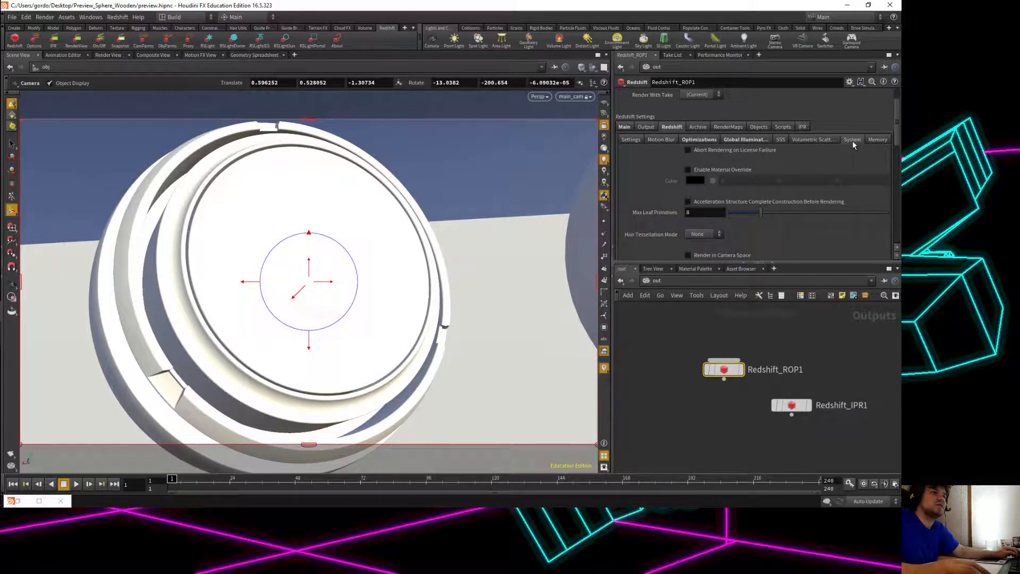
scroll(802, 189, down, 10)
scroll(790, 214, down, 1)
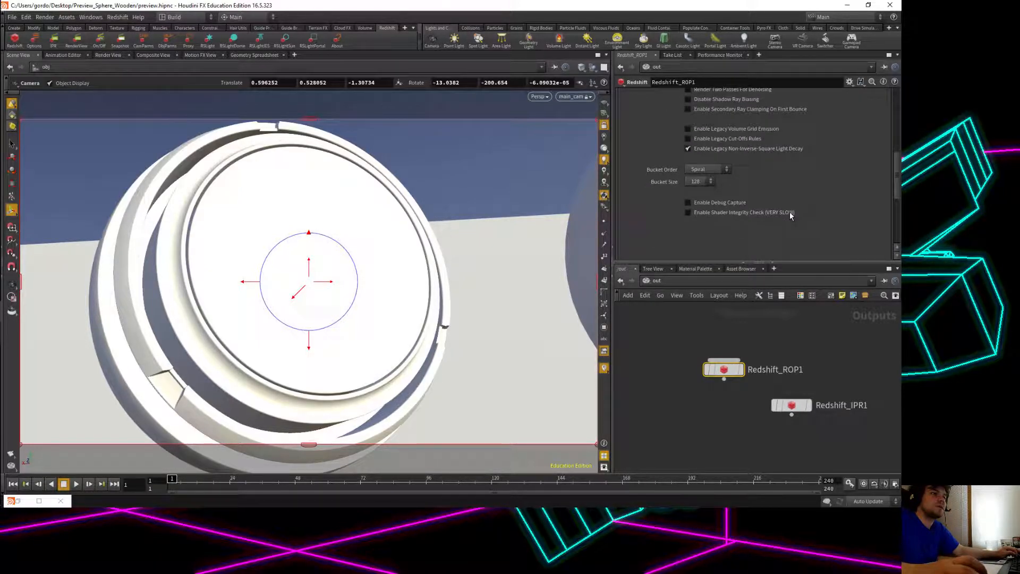
click(702, 183)
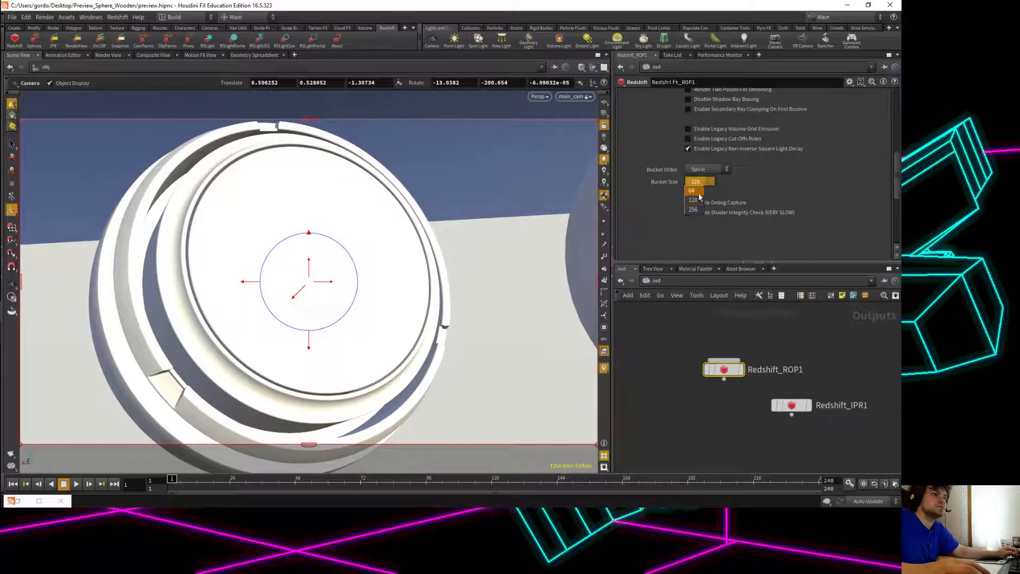
click(693, 210)
scroll(750, 185, up, 5)
scroll(751, 189, up, 5)
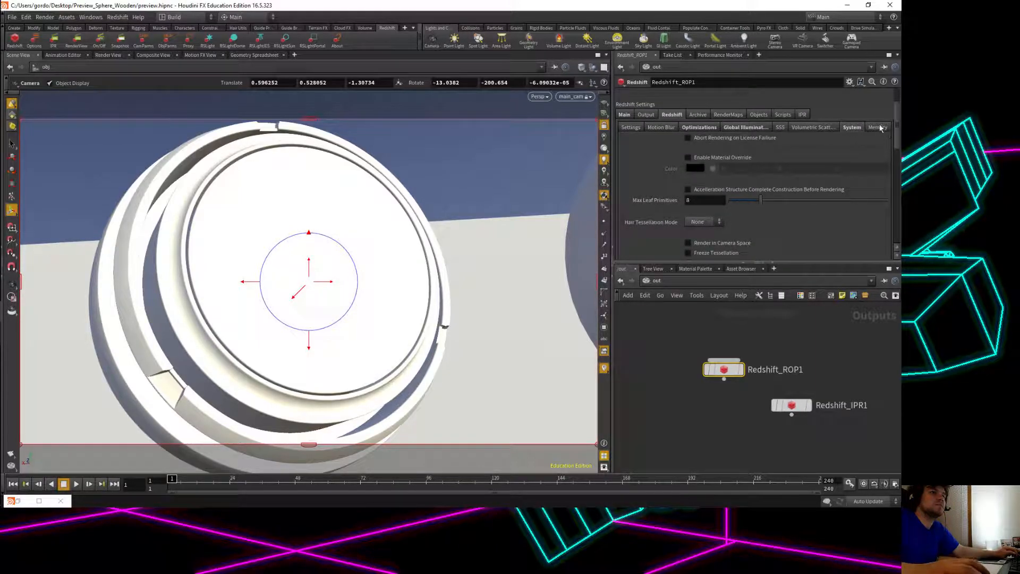
Review Redshift_ROP1's memory, global illumination, optimization and motion blur settings.
click(877, 128)
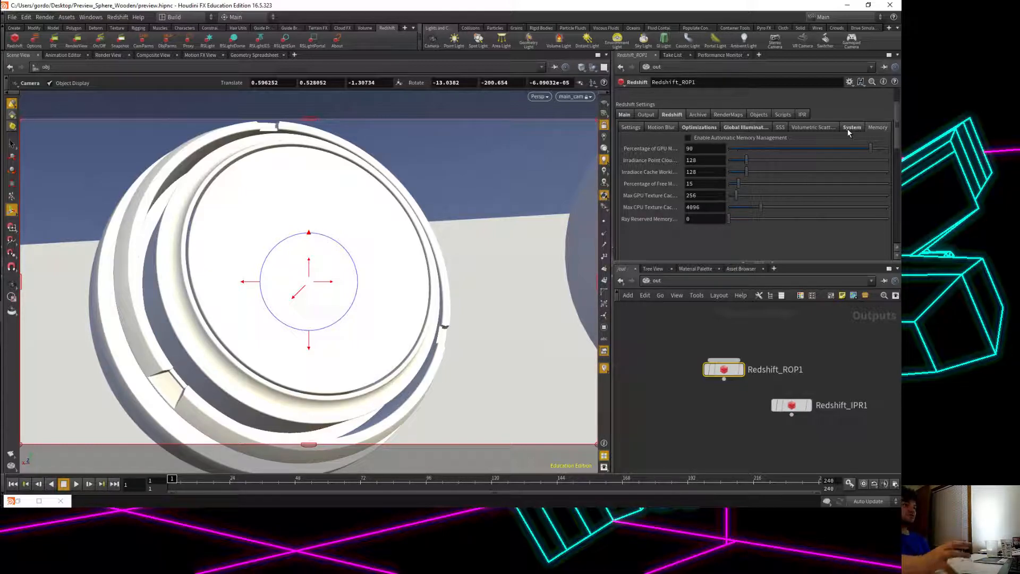
click(707, 129)
click(744, 127)
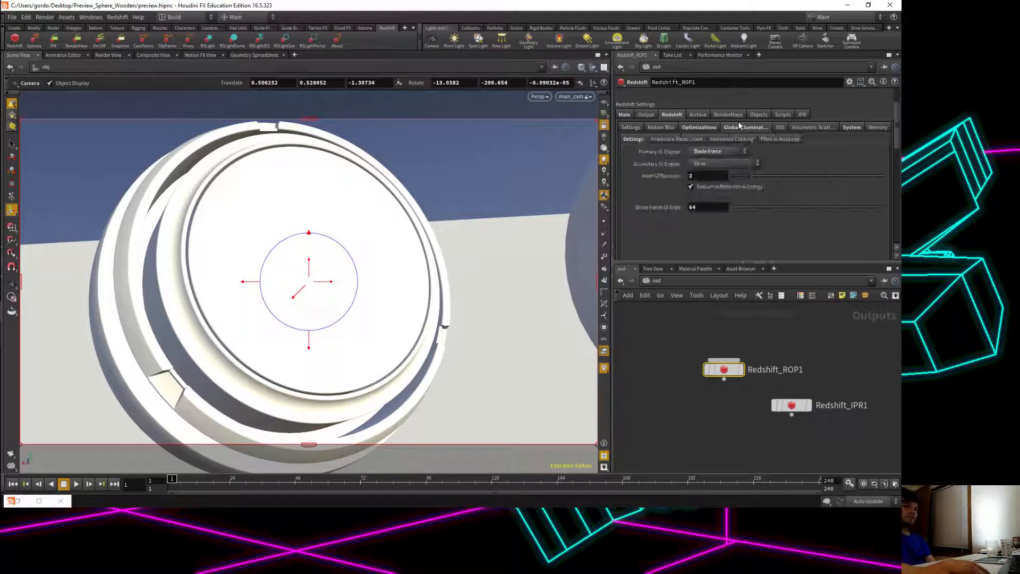
click(701, 127)
click(662, 128)
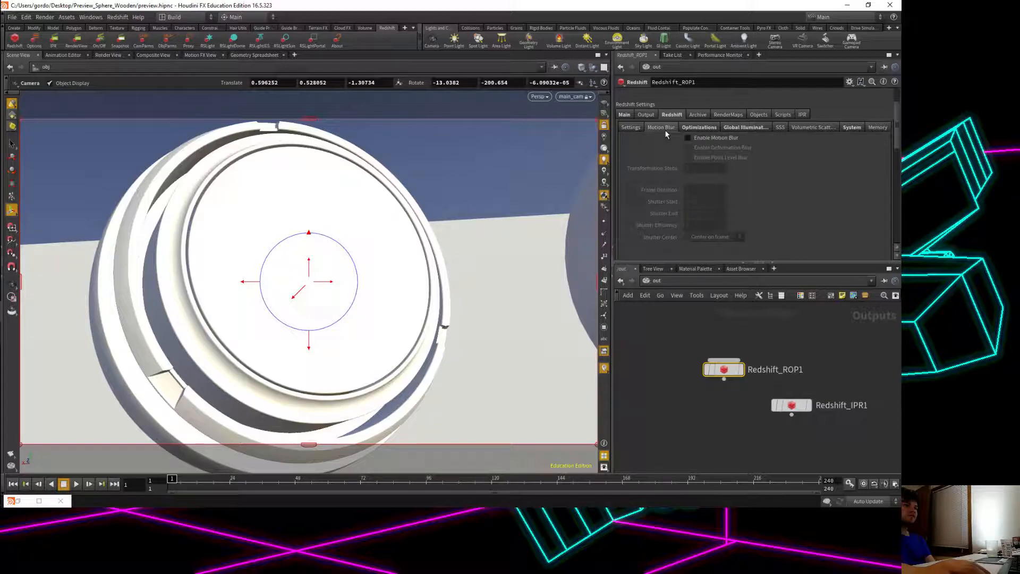
scroll(680, 186, down, 2)
scroll(664, 149, up, 2)
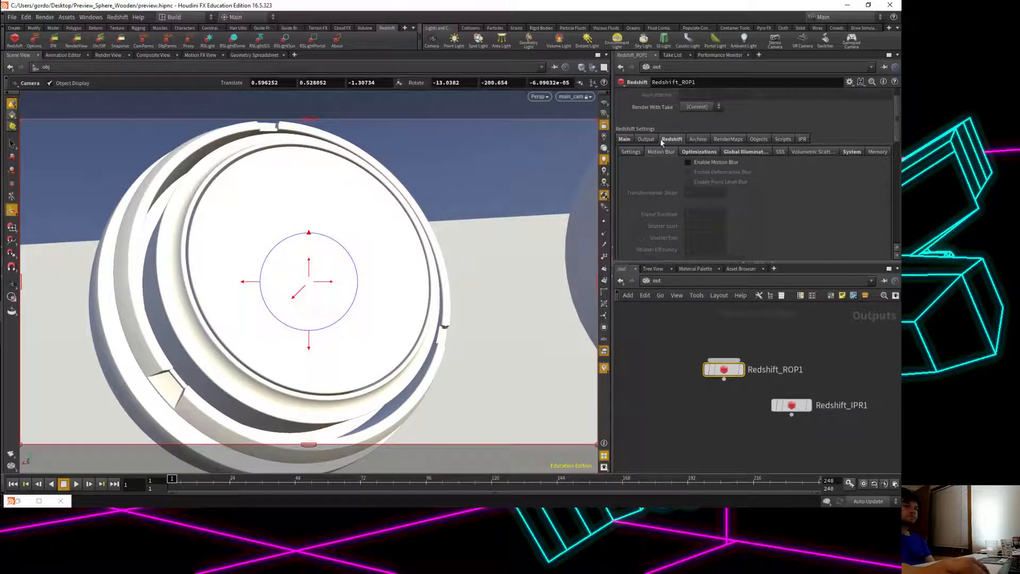
Set the Unified Sampling Max Samples of Redshift_ROP1 to 1632.
click(632, 153)
scroll(697, 180, down, 2)
click(706, 194)
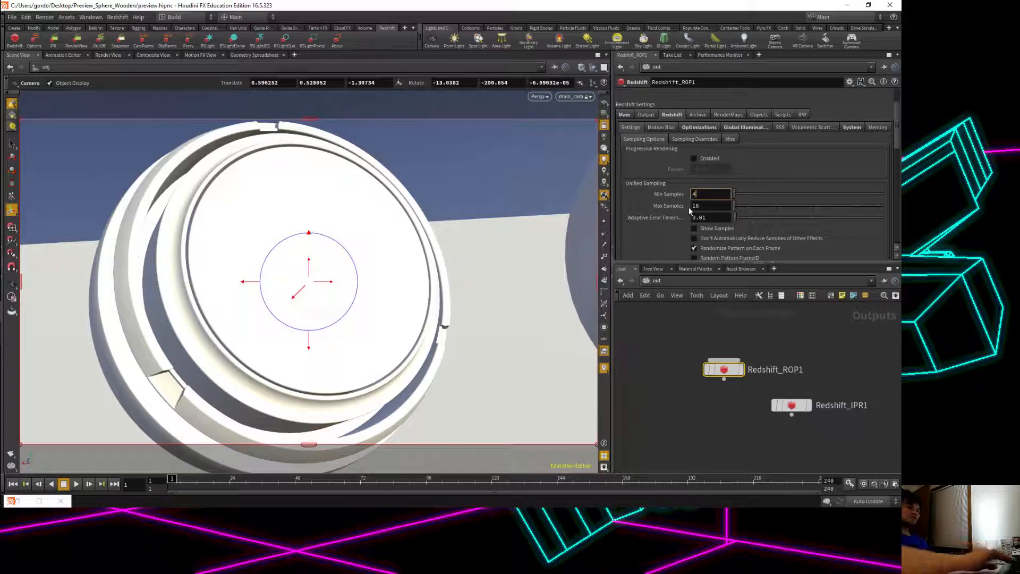
click(717, 205)
text(32)
key(Return)
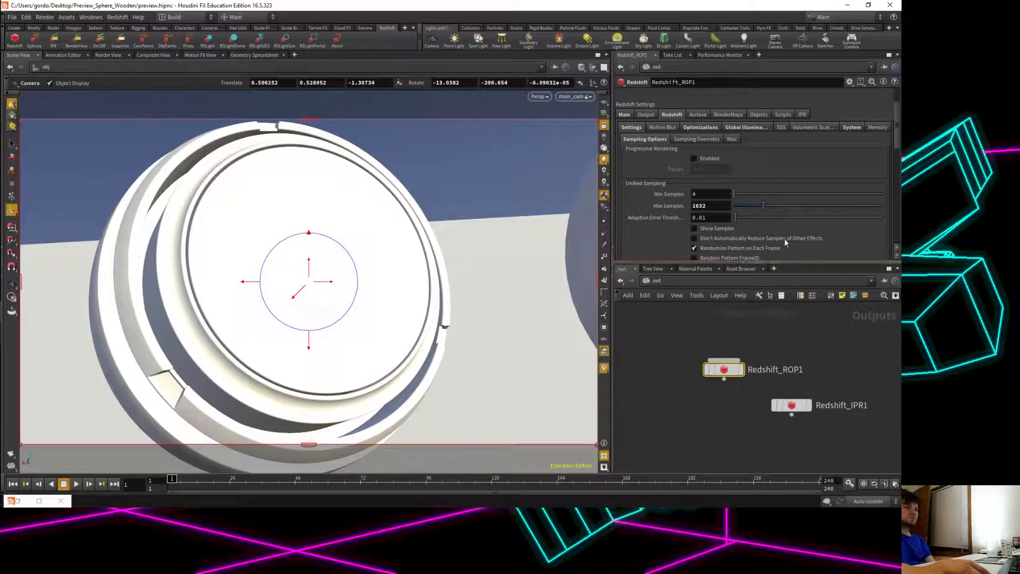
Set the sample filtering to a filter size of 3 with the Mitchell filter type.
scroll(761, 218, down, 5)
scroll(751, 217, up, 1)
double_click(705, 183)
text(3)
key(Return)
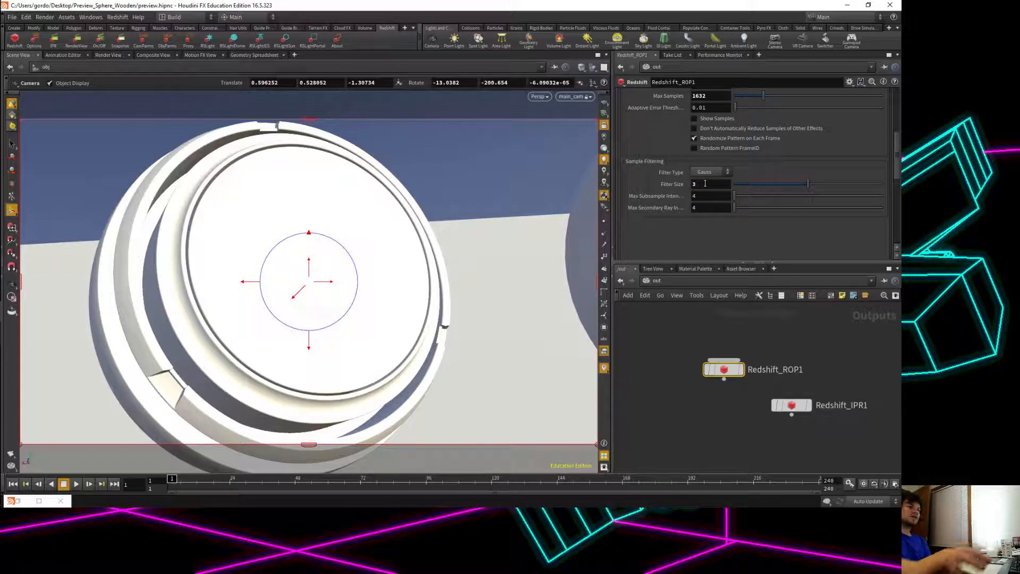
click(712, 173)
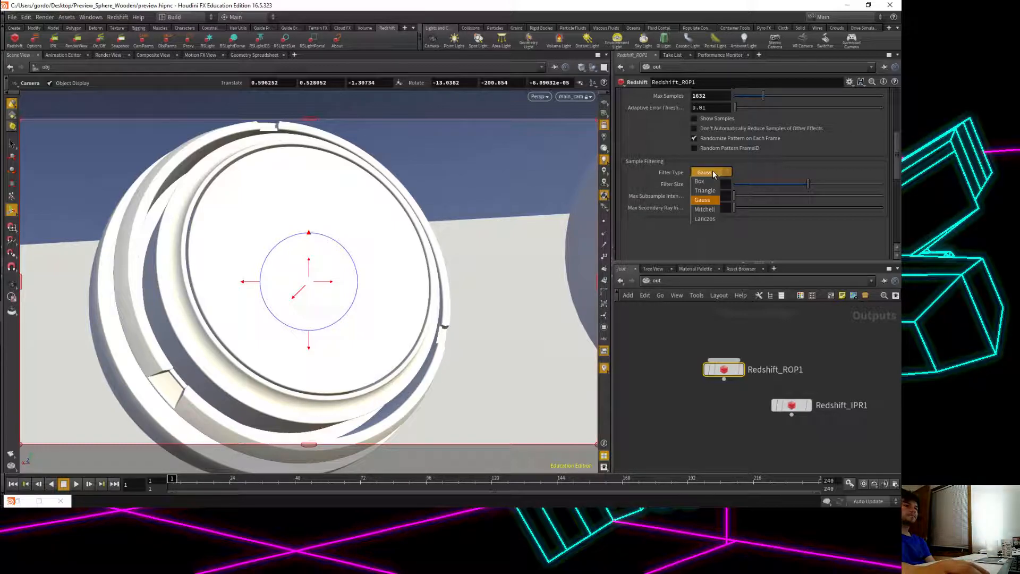
click(705, 209)
scroll(700, 238, up, 2)
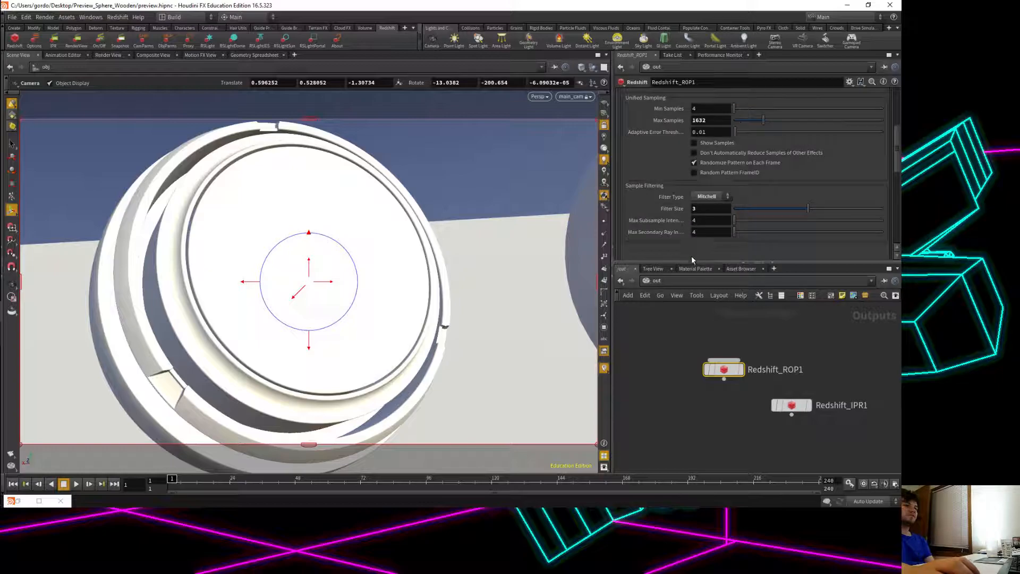
click(707, 196)
click(708, 197)
scroll(698, 140, up, 3)
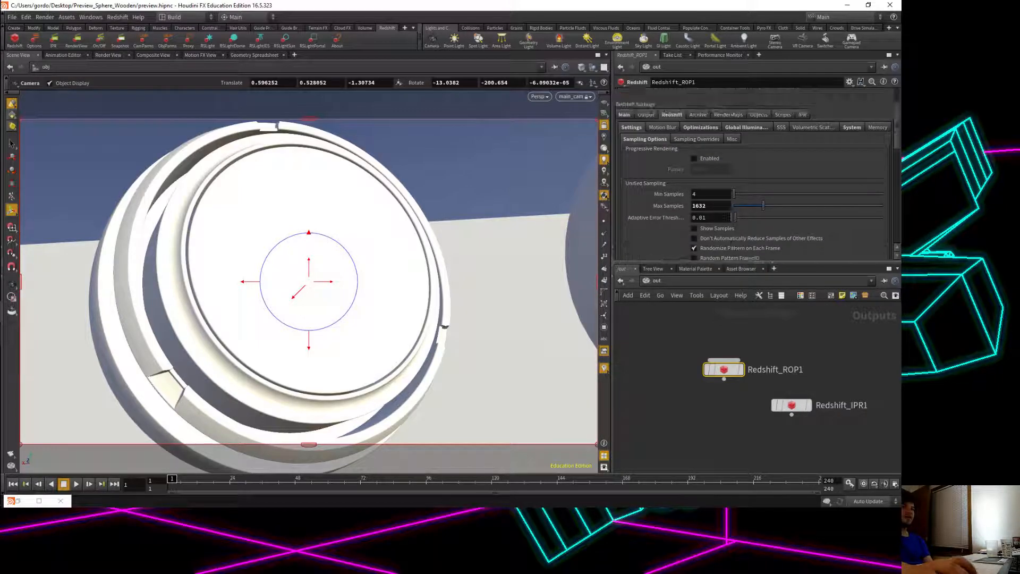
Enable the Reflection and Refraction sampling overrides, with 4 samples for Reflection and 1 for Refraction.
click(698, 140)
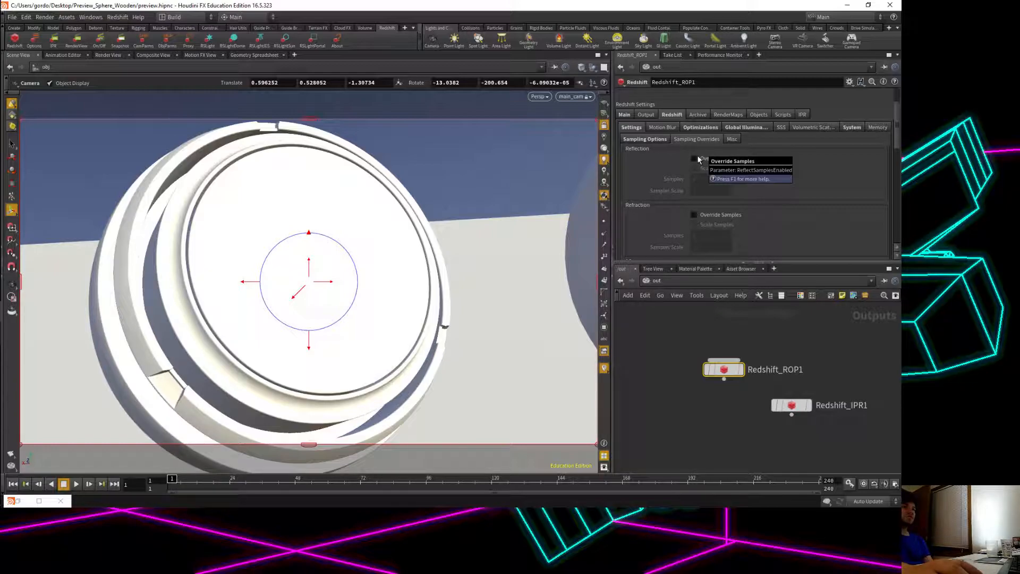
click(698, 159)
click(716, 217)
click(705, 181)
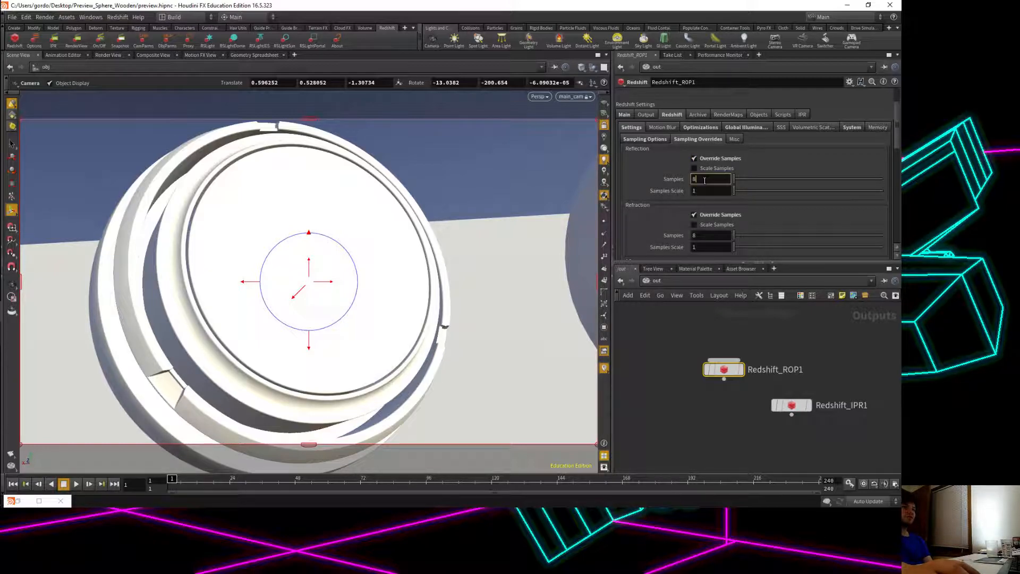
text(4)
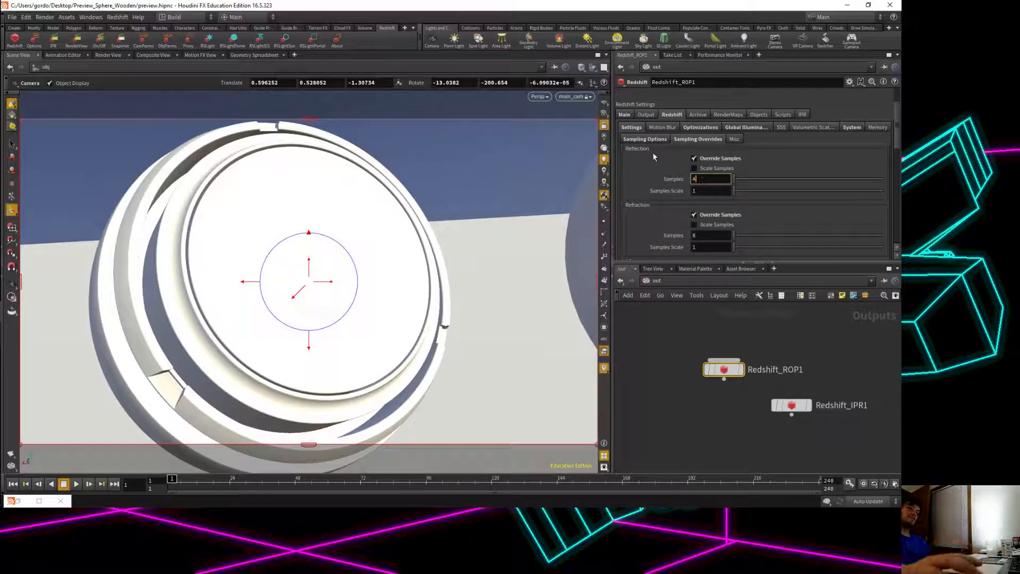
click(696, 235)
key(BackSpace)
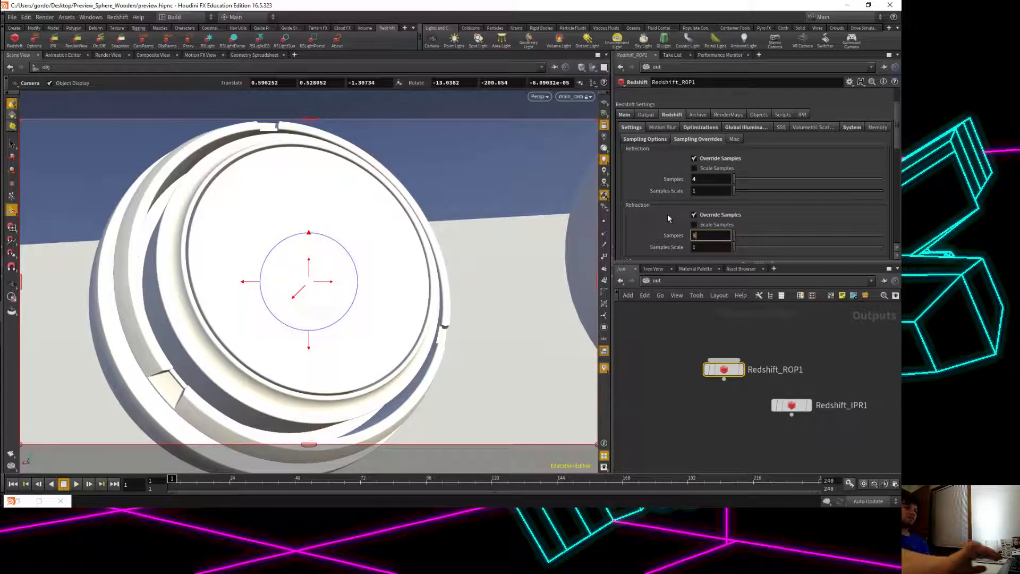
text(1)
key(Return)
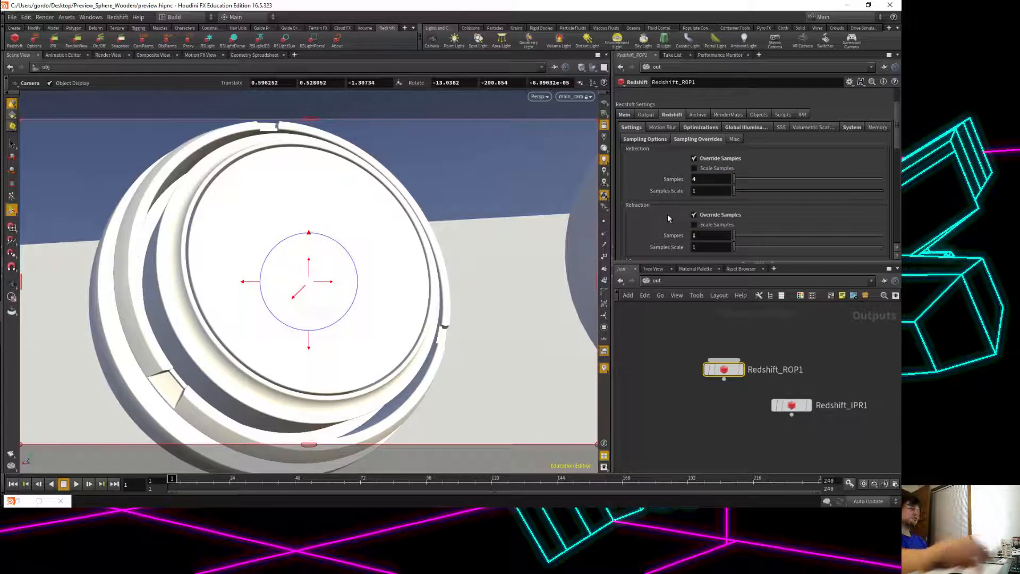
Look through the remaining sampling overrides for AO, Light, Volume, Single Scattering and Sub-Surface Multiple Scattering.
scroll(638, 213, down, 1)
scroll(646, 193, down, 3)
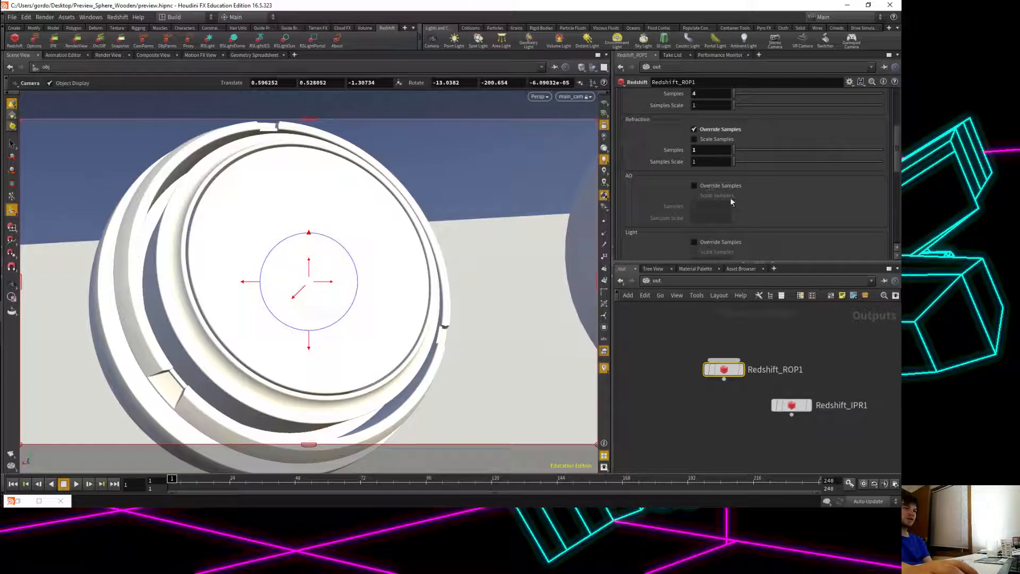
scroll(732, 193, down, 1)
scroll(733, 196, down, 2)
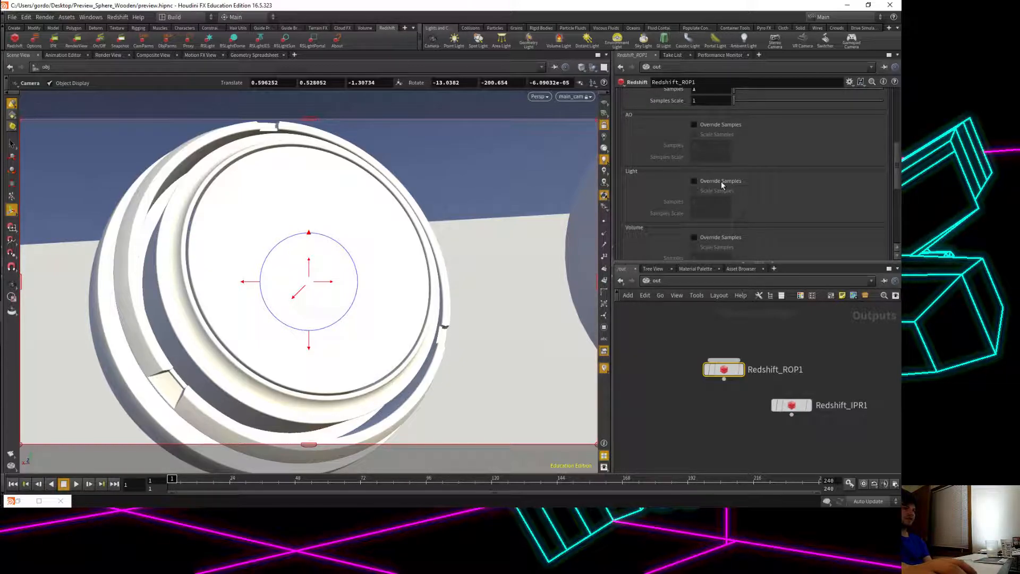
scroll(702, 198, down, 2)
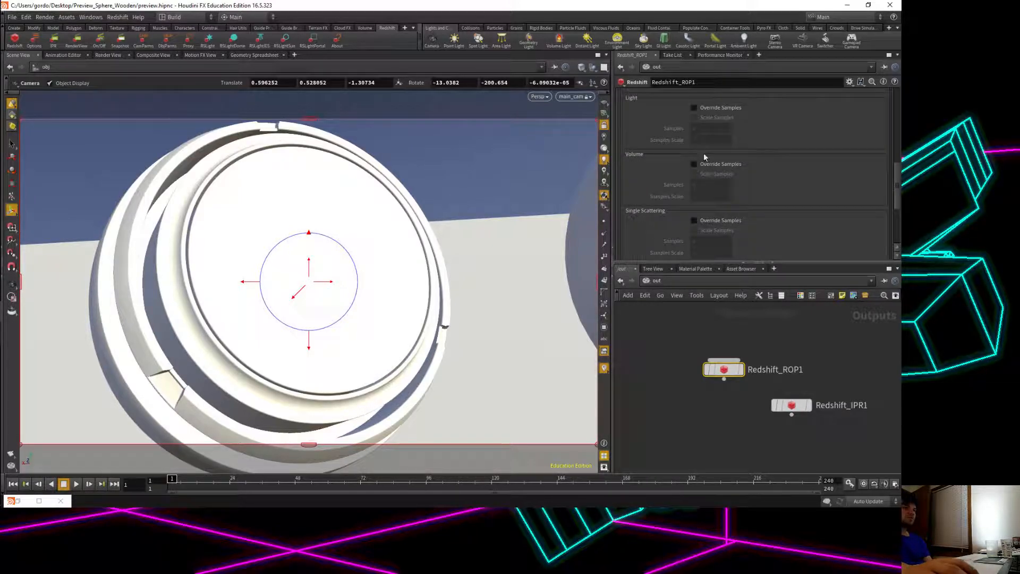
scroll(699, 198, up, 4)
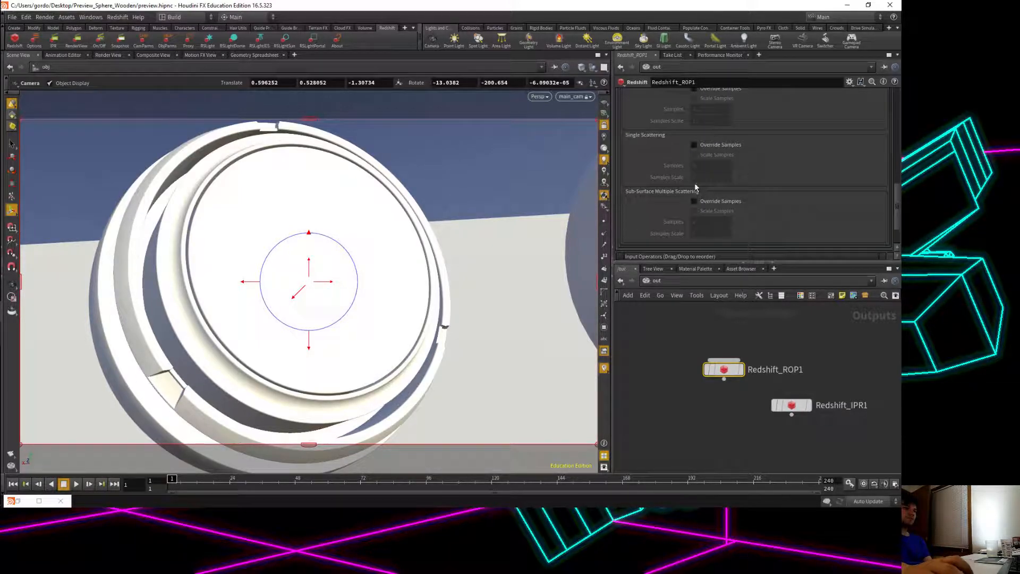
scroll(705, 203, up, 5)
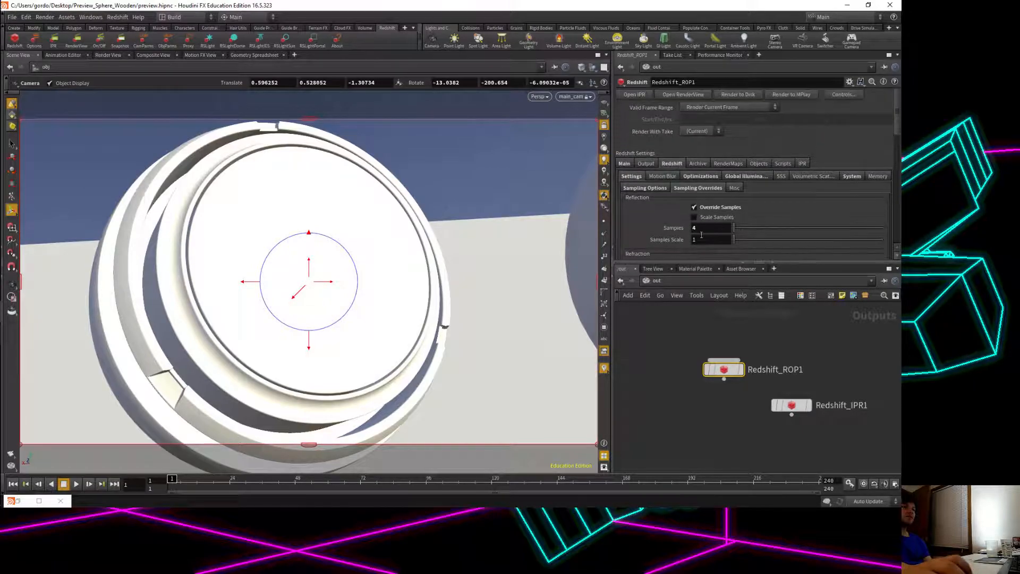
Return to the obj network and select the rslightdome1 node to show its shader parameters.
click(657, 281)
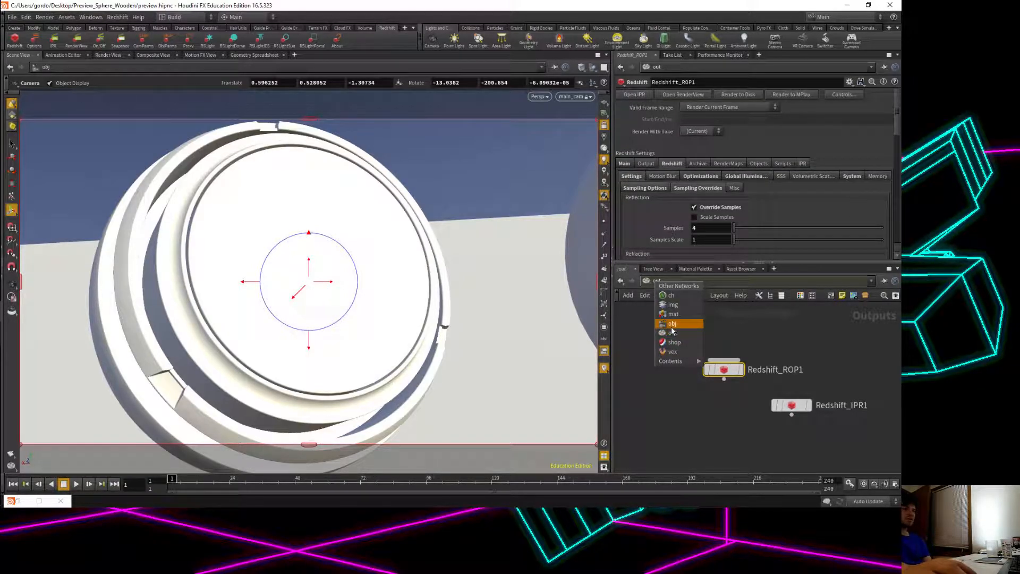
click(672, 324)
click(769, 405)
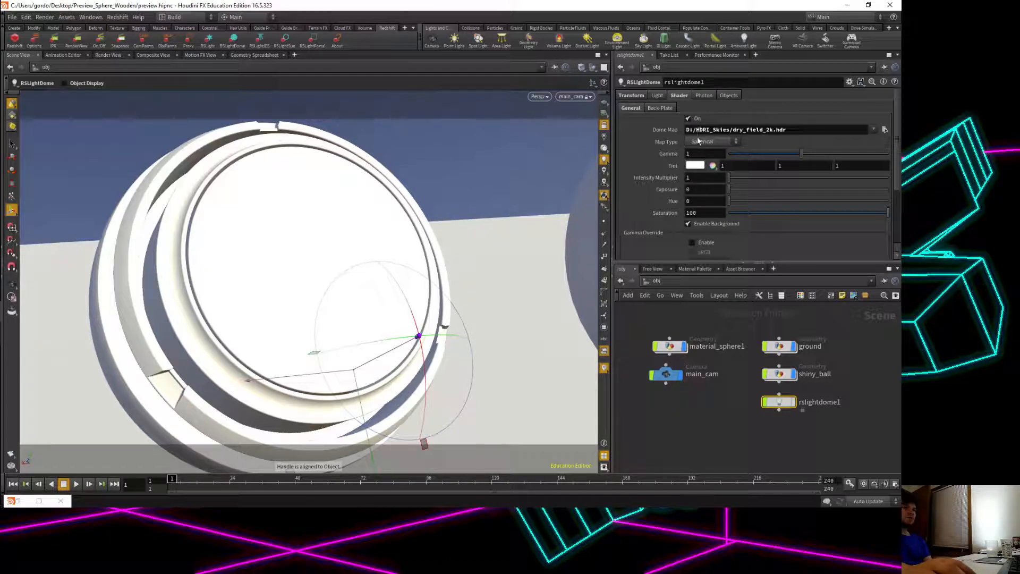
Set the light samples of rslightdome1 to 128 and show its transform parameters.
scroll(686, 158, down, 3)
scroll(684, 174, down, 2)
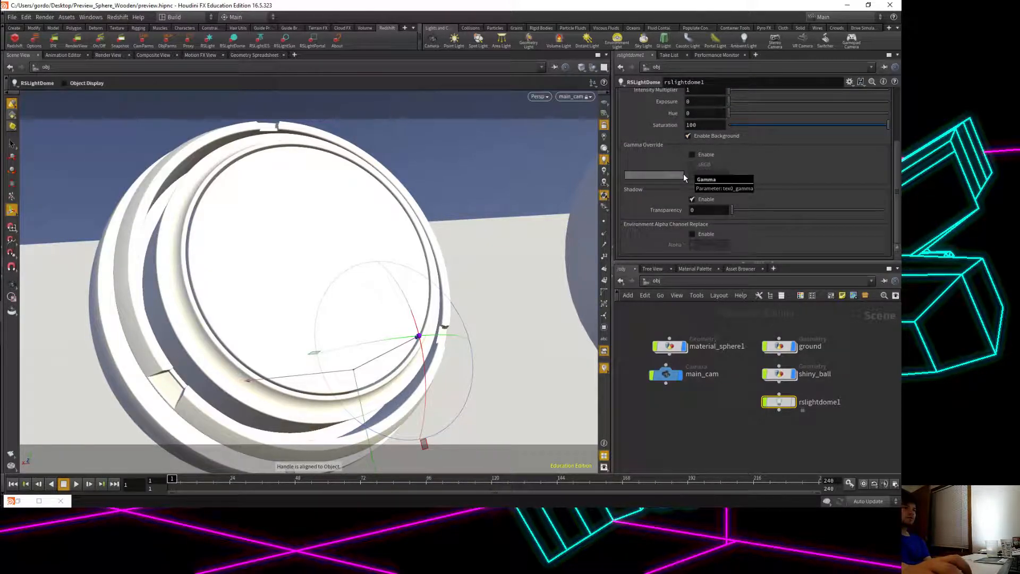
scroll(683, 173, up, 5)
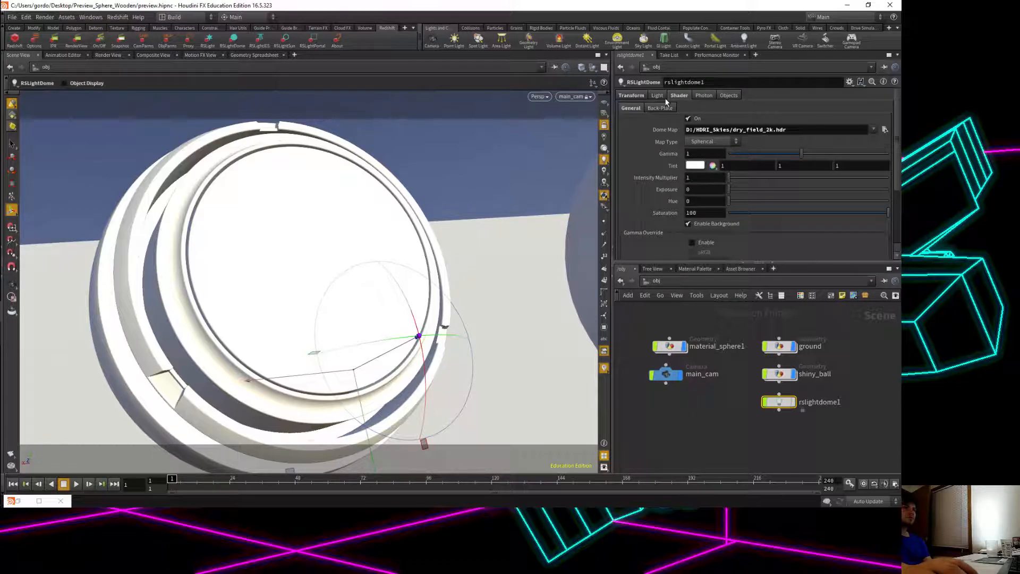
click(657, 96)
click(691, 136)
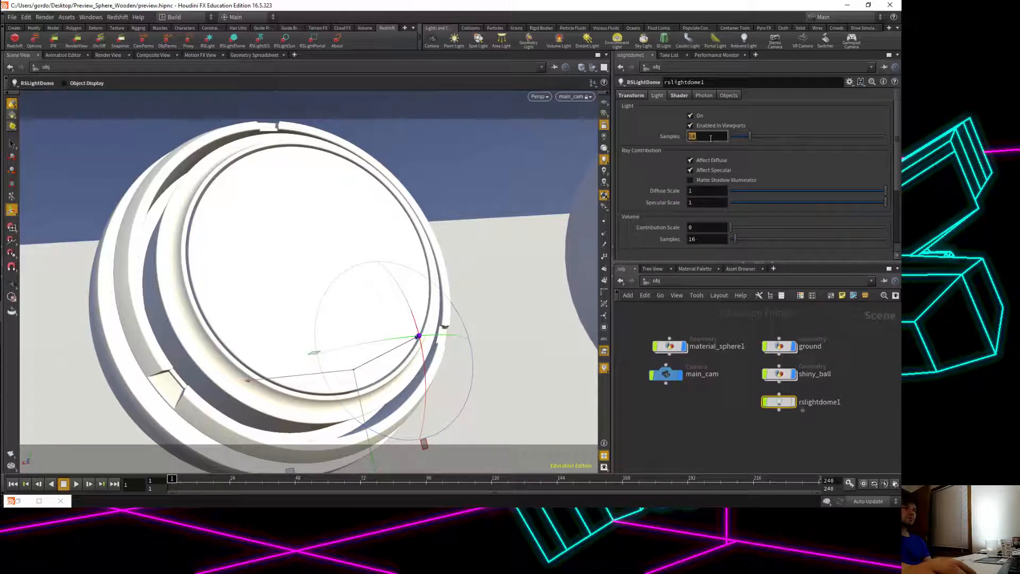
text(128)
key(Return)
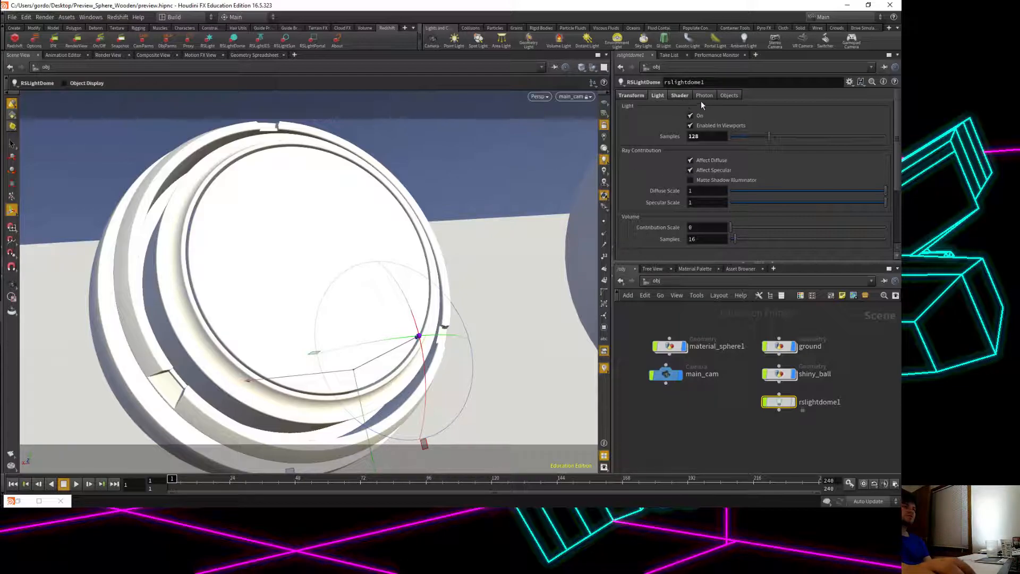
click(631, 96)
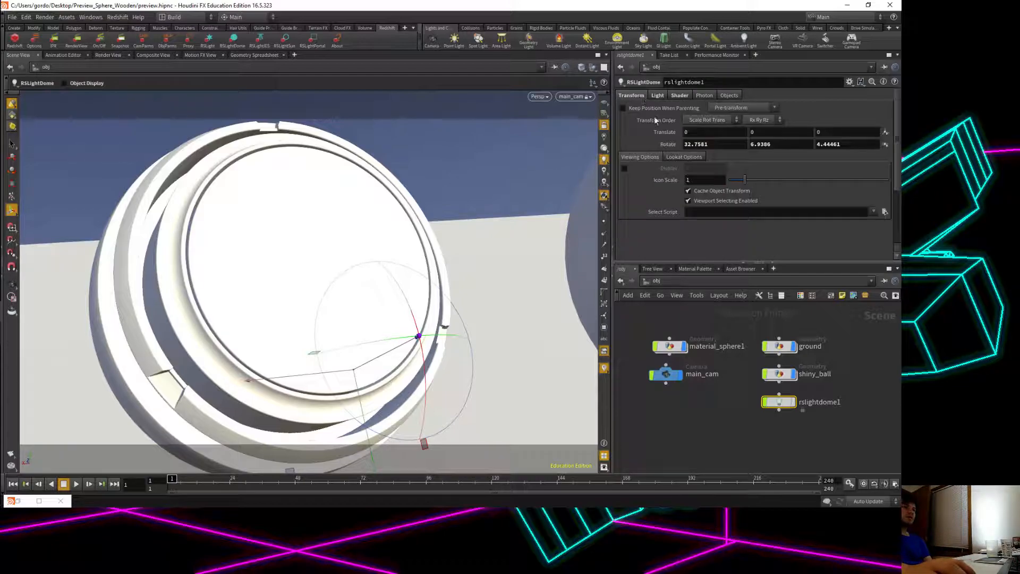
Render Redshift_ROP1 in the out network to MPlay, inspect the node's error information, and bring up the MPlay window.
click(649, 282)
click(665, 335)
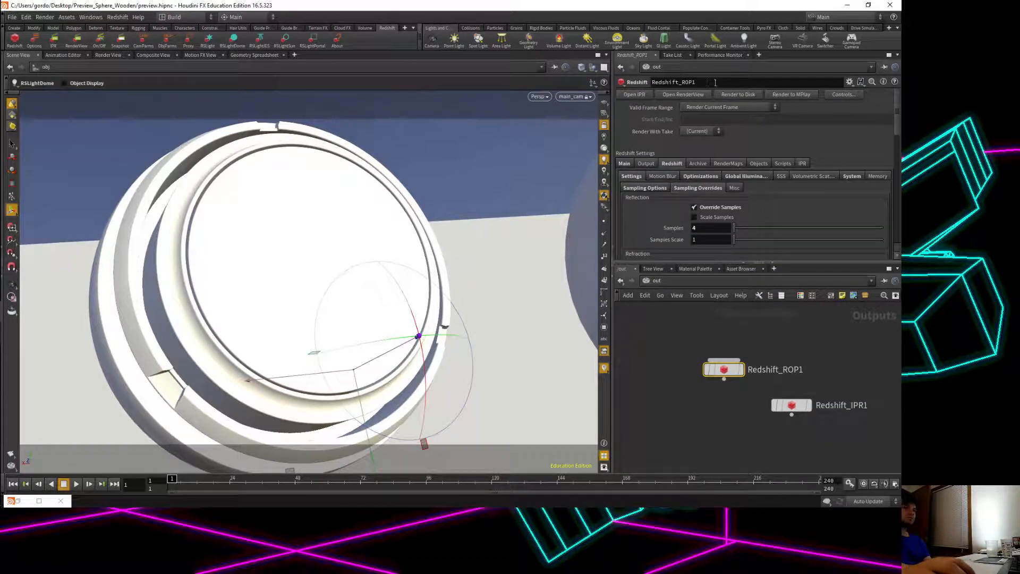
click(789, 95)
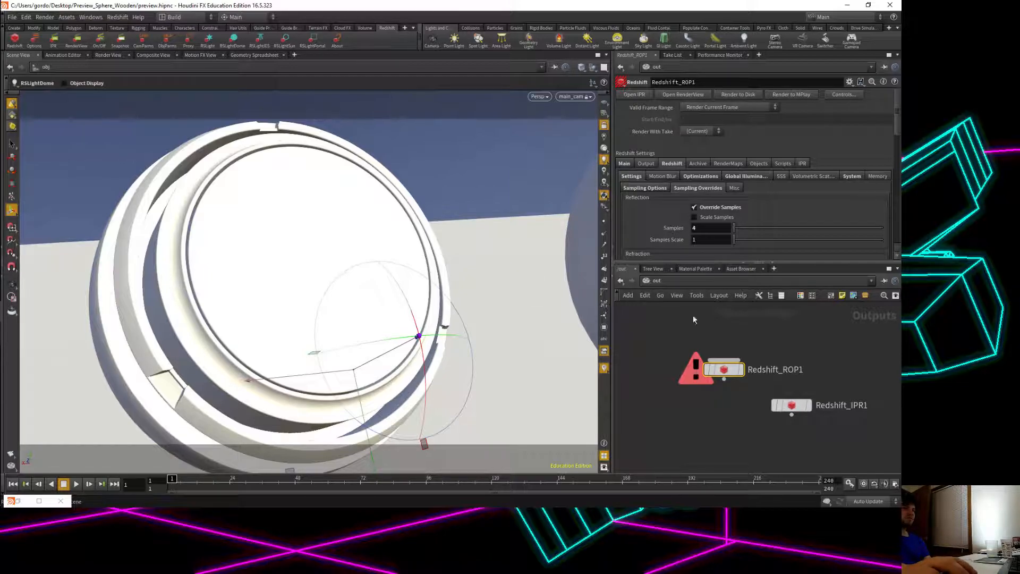
click(700, 366)
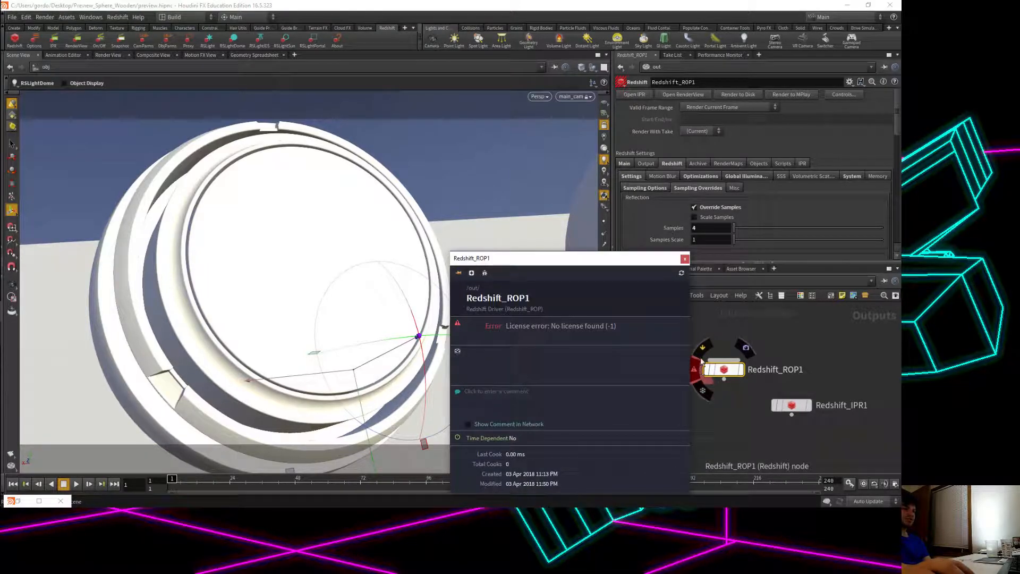
click(684, 259)
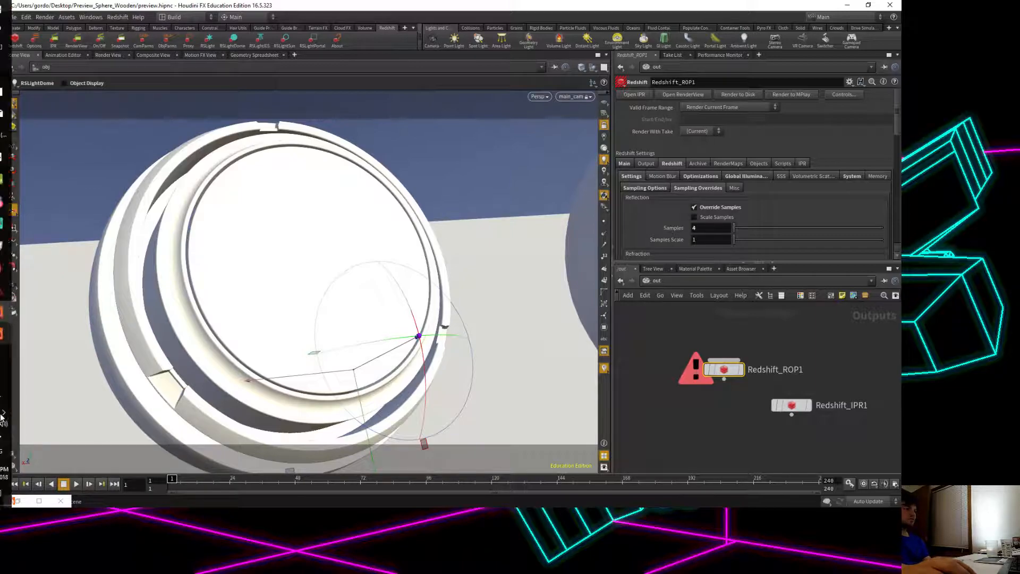
click(14, 335)
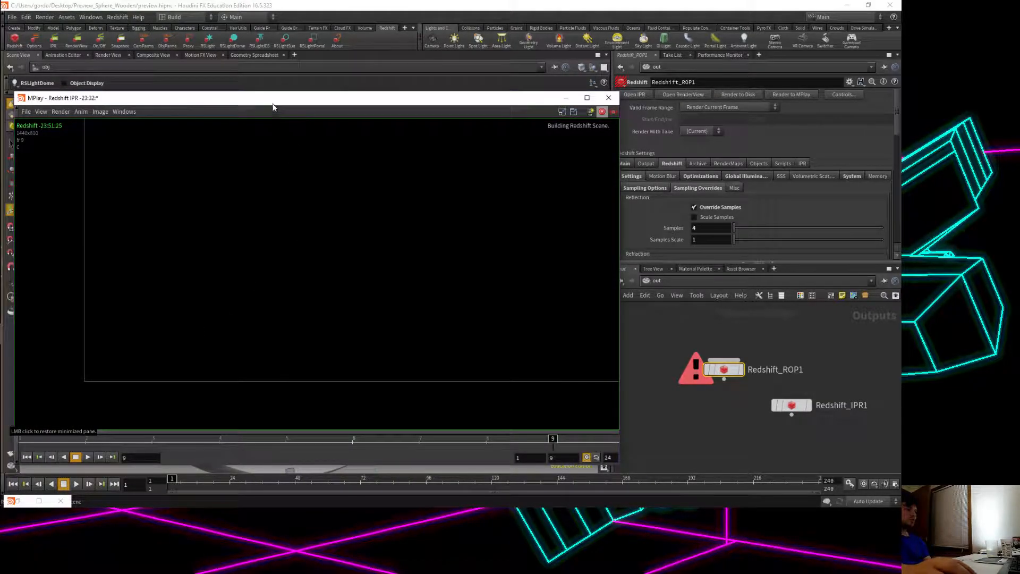
drag(306, 79, 321, 62)
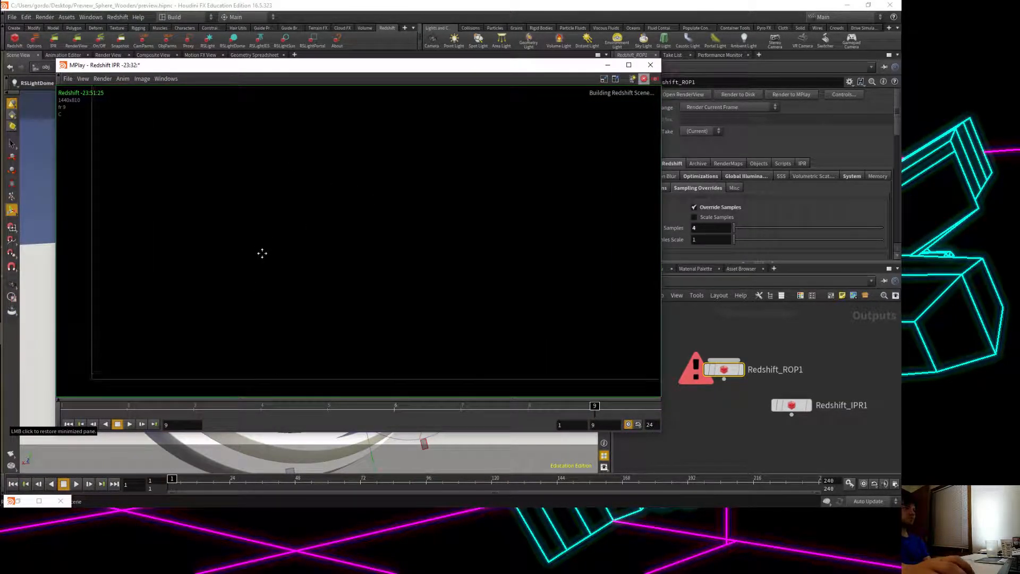
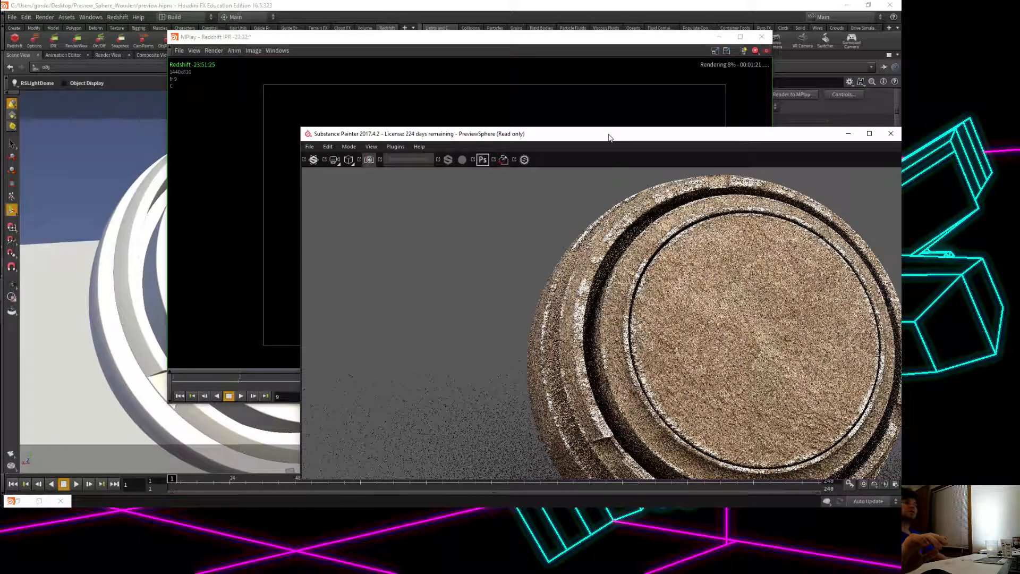
Switch to Substance Painter, maximize its window, and disable the dome's clear color in the Viewer Settings.
drag(609, 138, 460, 2)
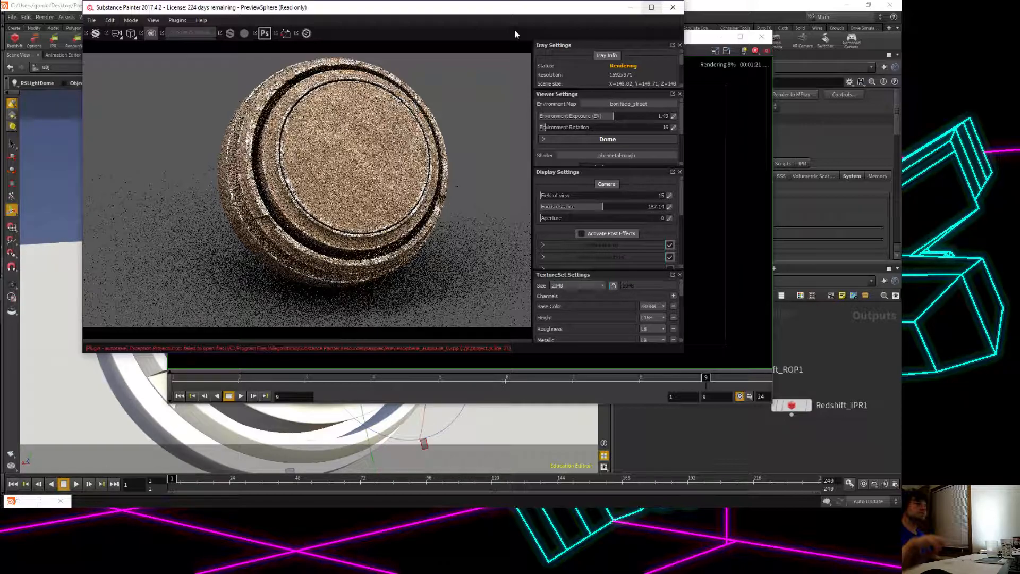
click(651, 6)
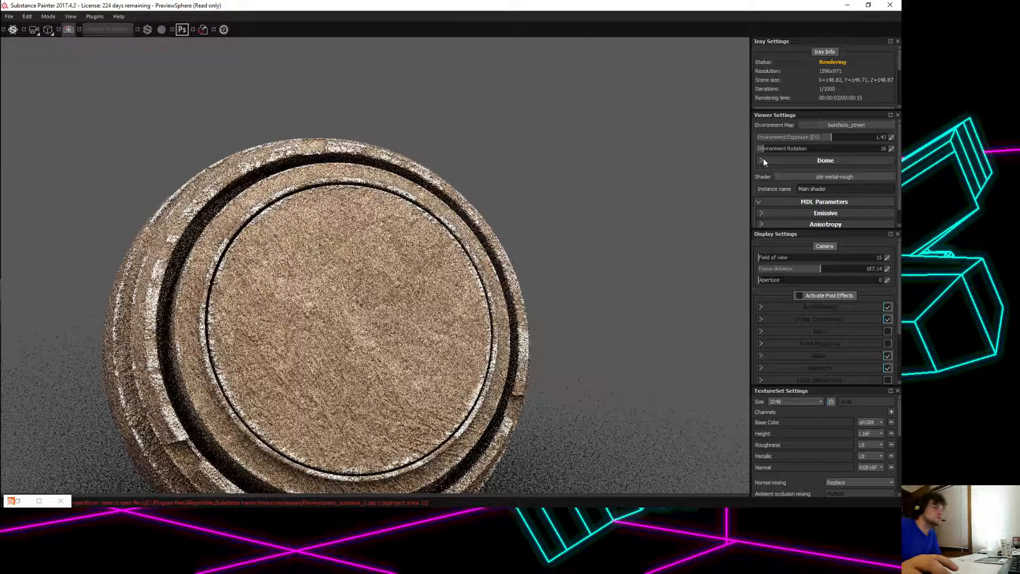
click(764, 161)
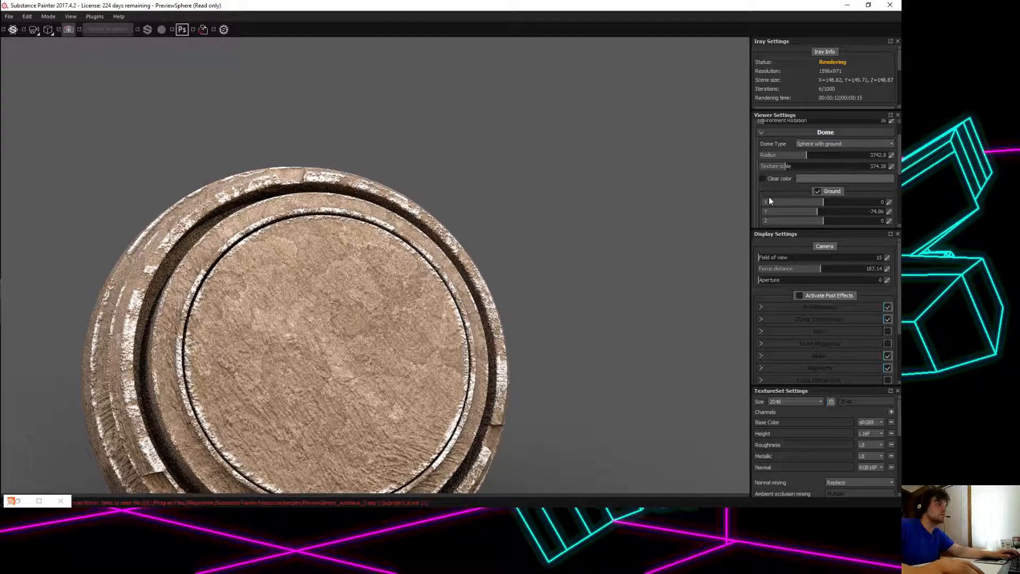
scroll(444, 281, down, 1)
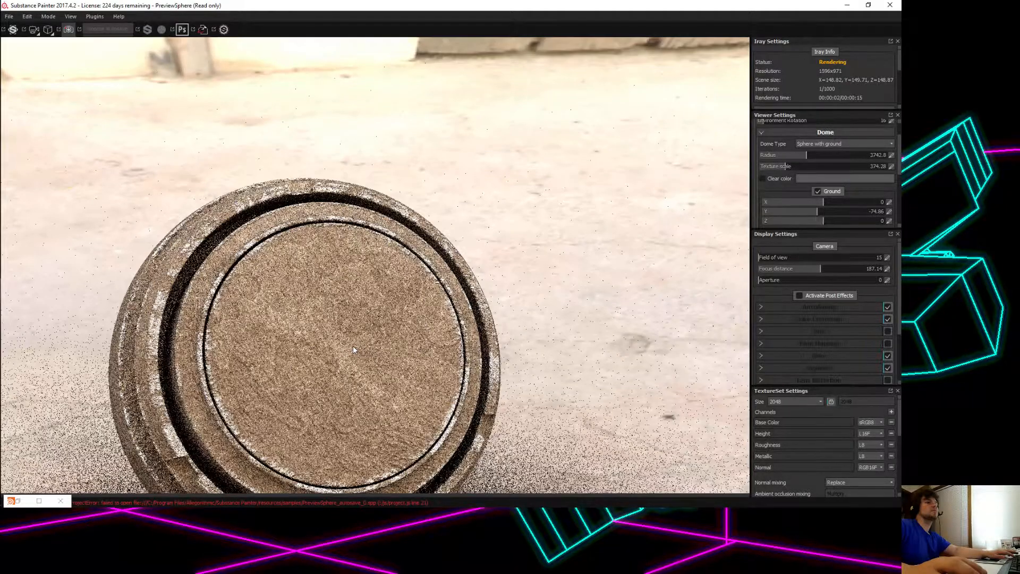
Frame the whole preview sphere in the Iray view and activate the post effects.
alt+middle_drag(355, 344, 399, 318)
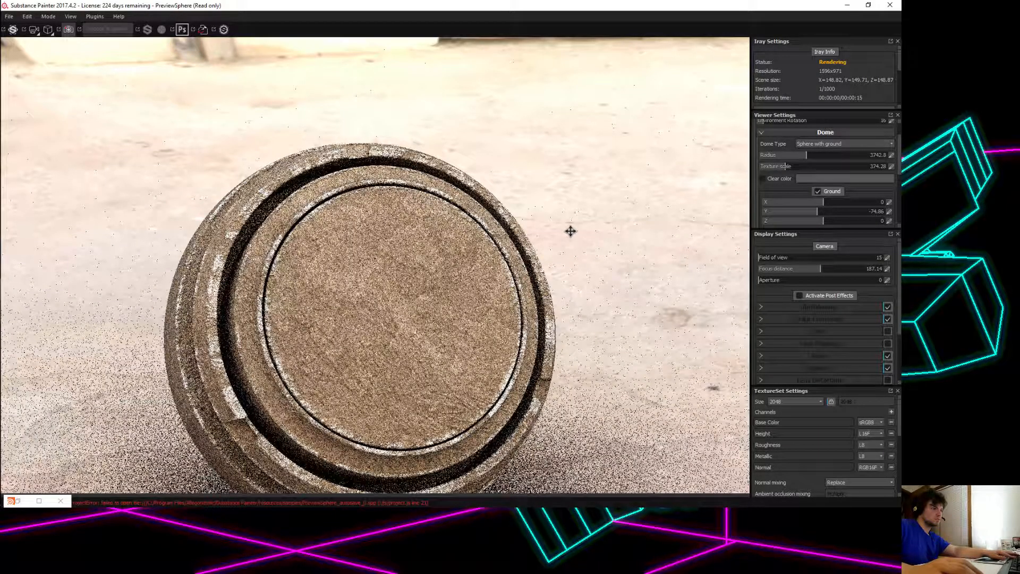
alt+drag(571, 230, 475, 356)
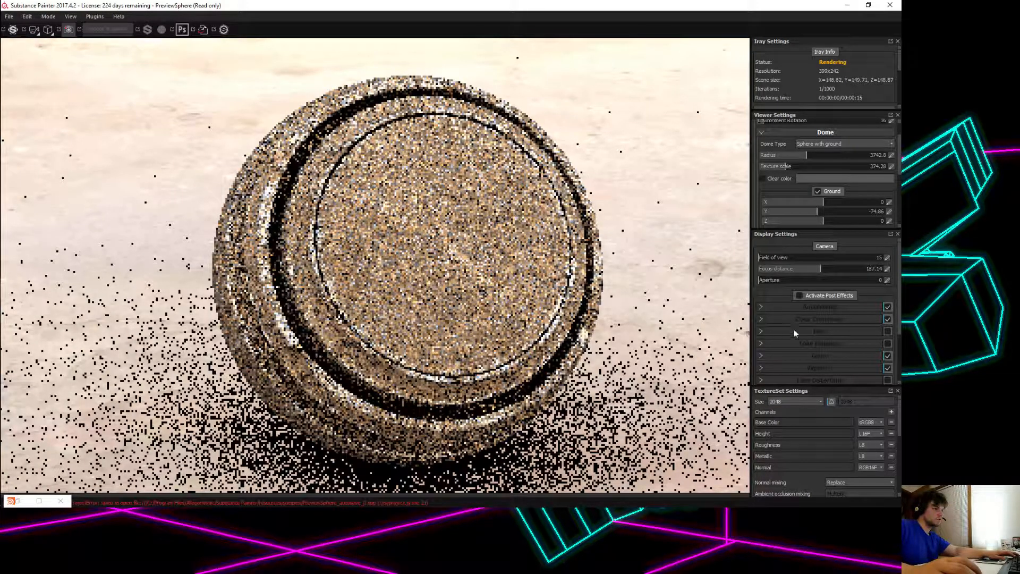
click(799, 296)
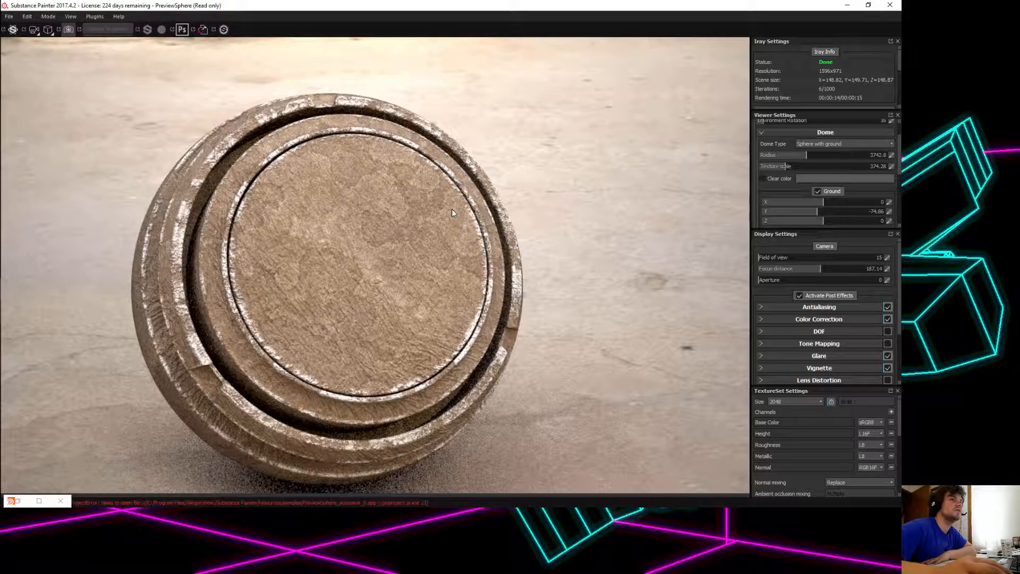
Look over the environment, dome and shader options in the Viewer Settings and the post effects in the Display Settings.
scroll(769, 161, up, 2)
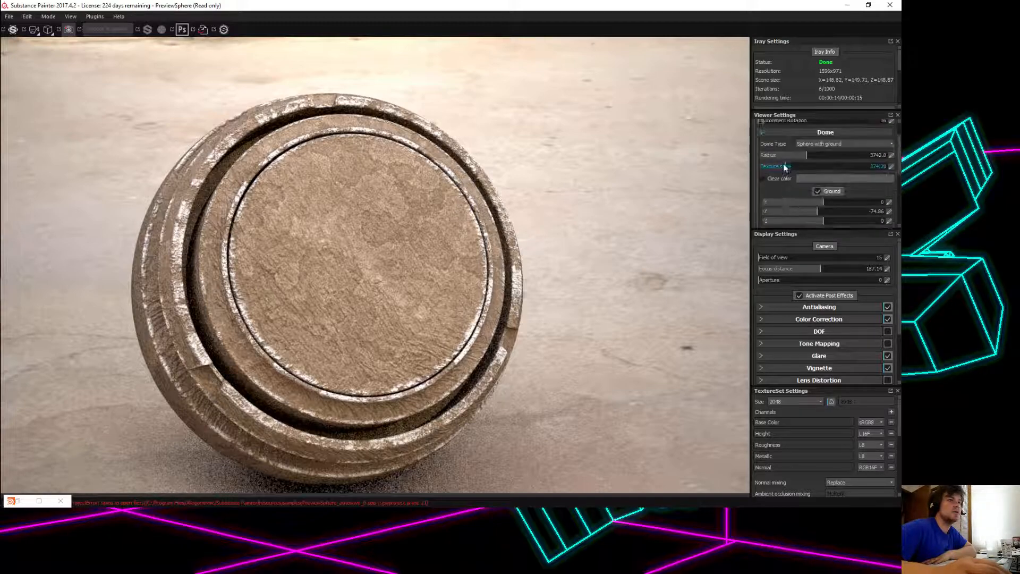
click(759, 161)
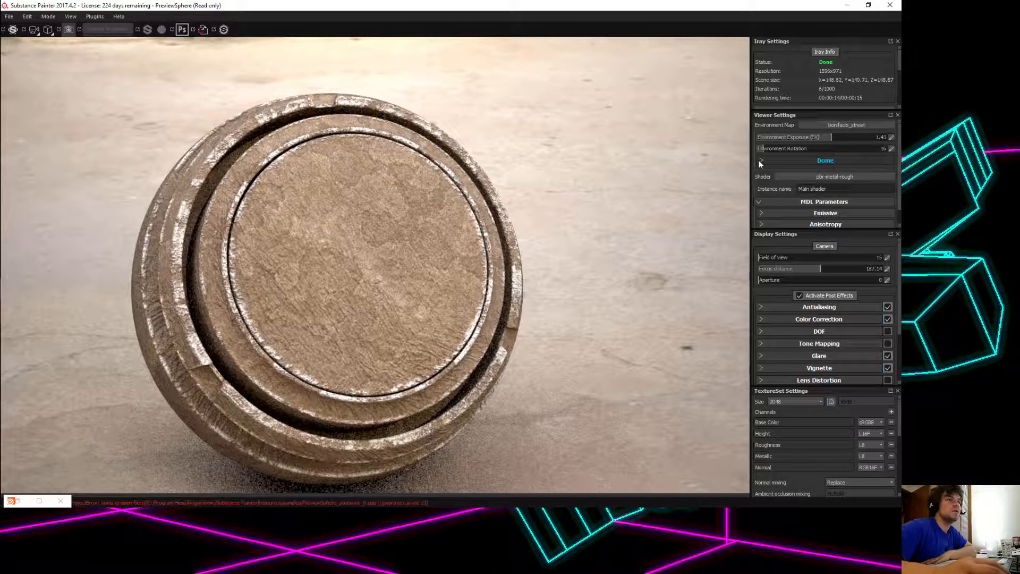
scroll(780, 196, down, 1)
click(757, 189)
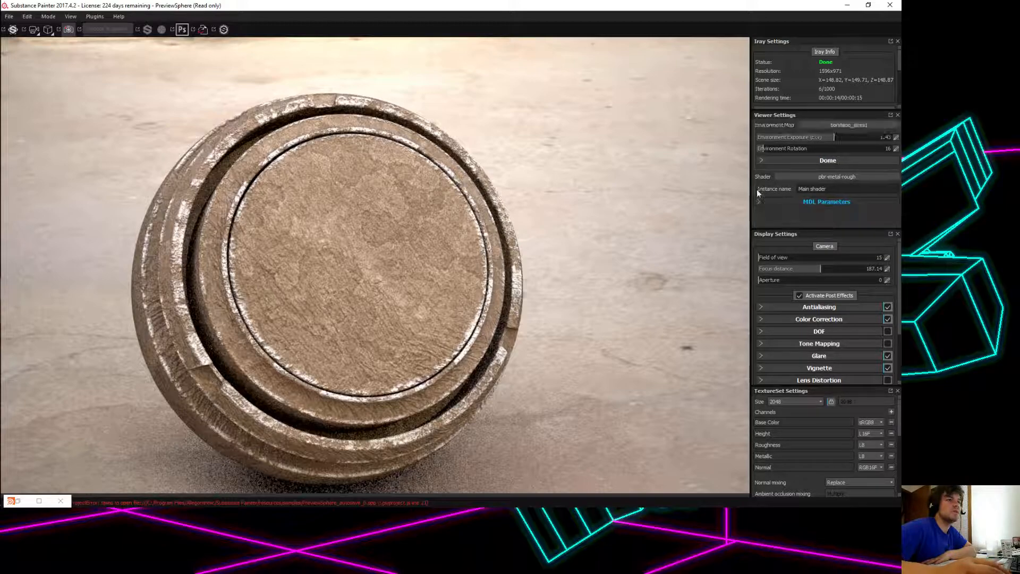
click(759, 201)
scroll(768, 209, down, 1)
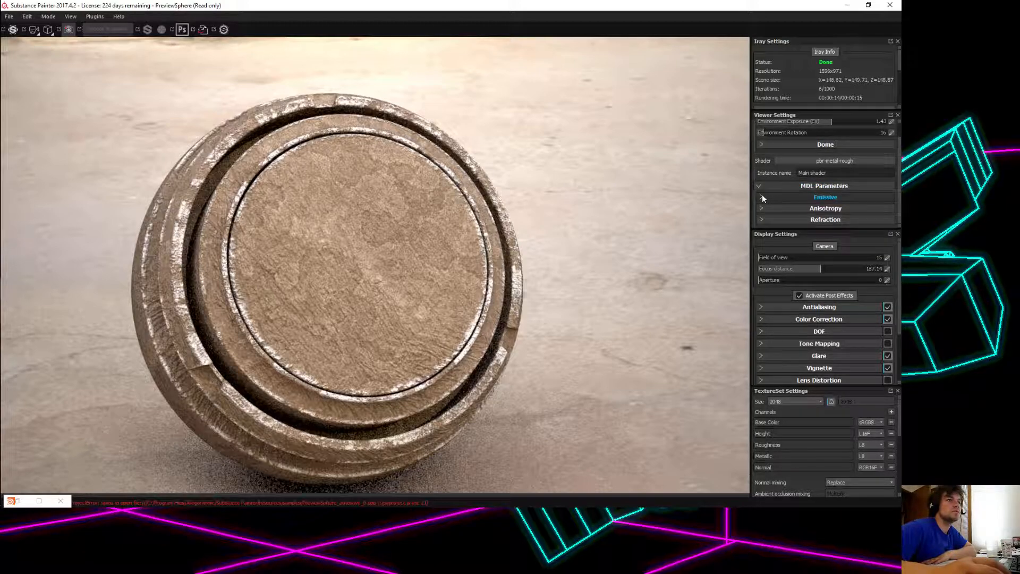
scroll(798, 287, down, 3)
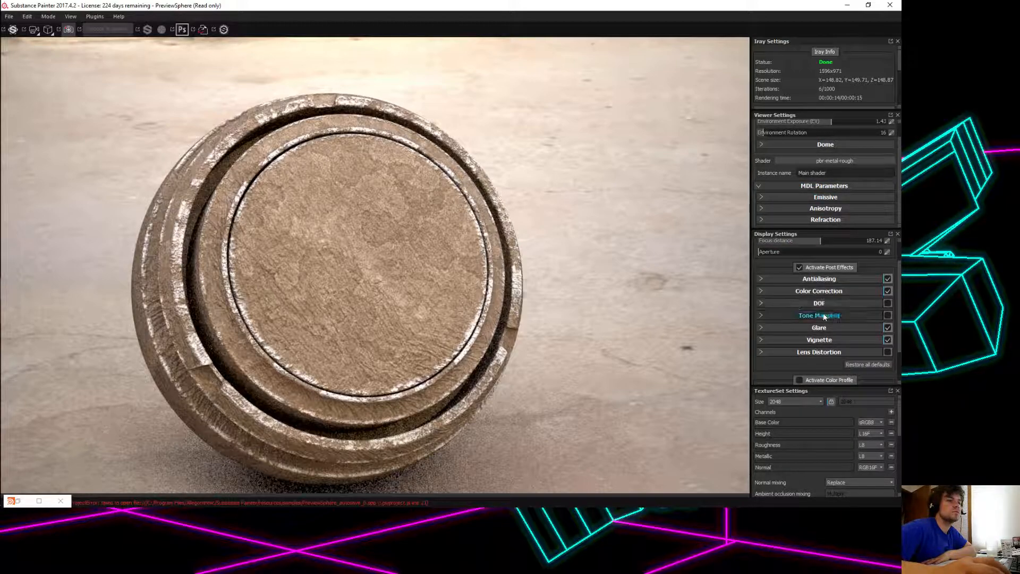
scroll(791, 304, up, 3)
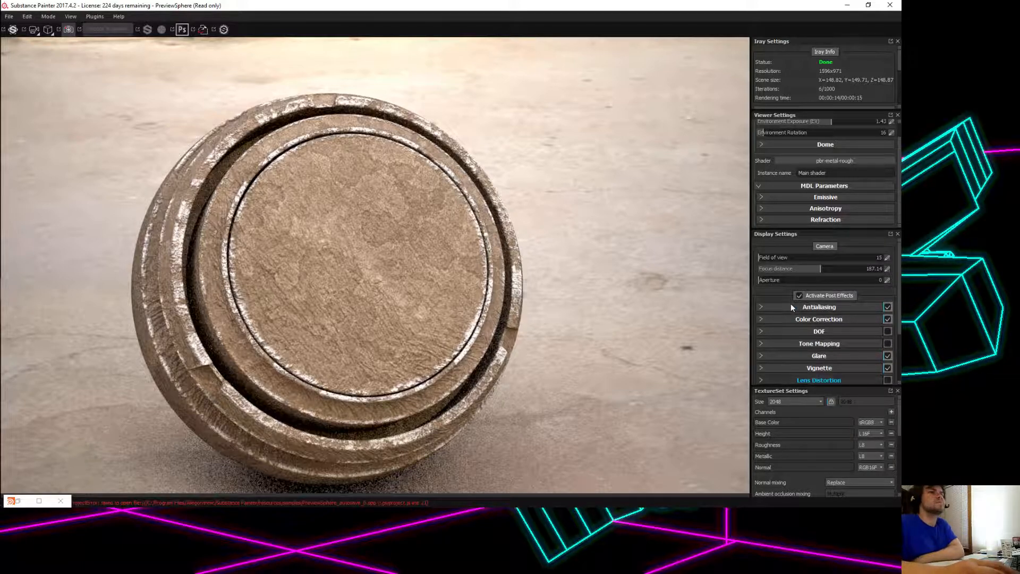
scroll(787, 128, up, 1)
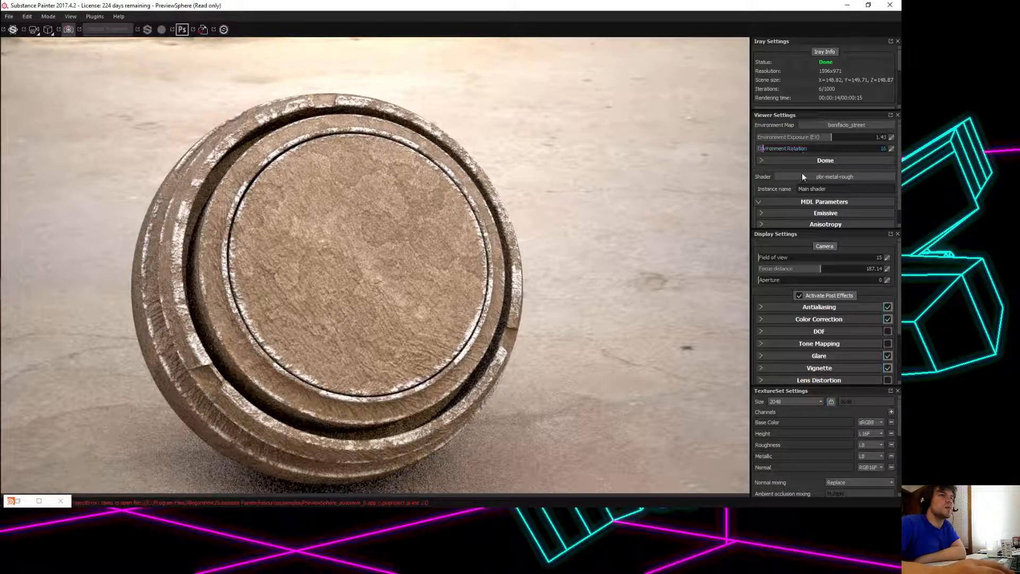
Examine the Emissive, Anisotropy and Refraction parameters of the MDL shader, along with the color profile and texture set maps.
click(761, 213)
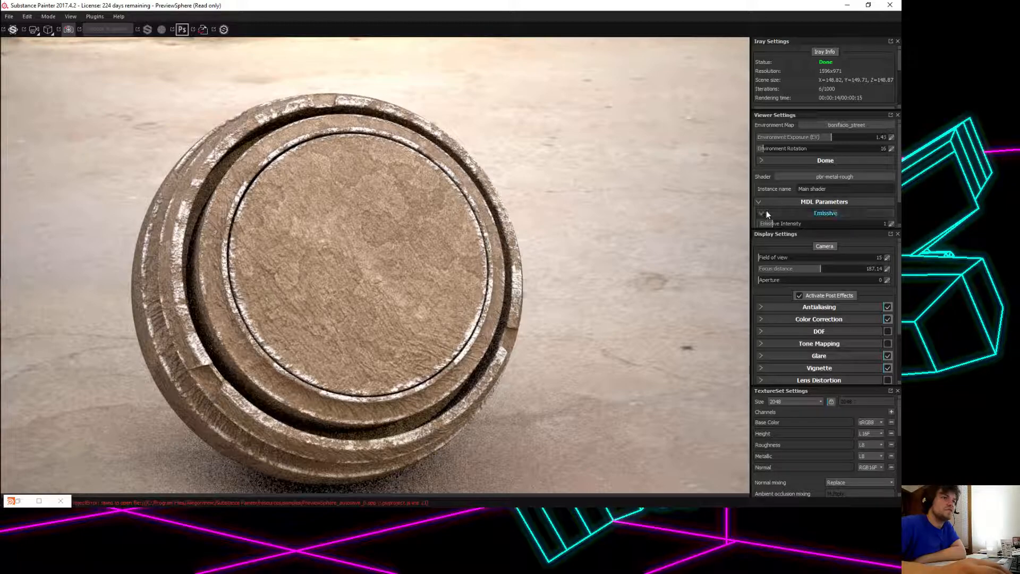
scroll(764, 212, down, 2)
click(763, 209)
scroll(763, 211, down, 2)
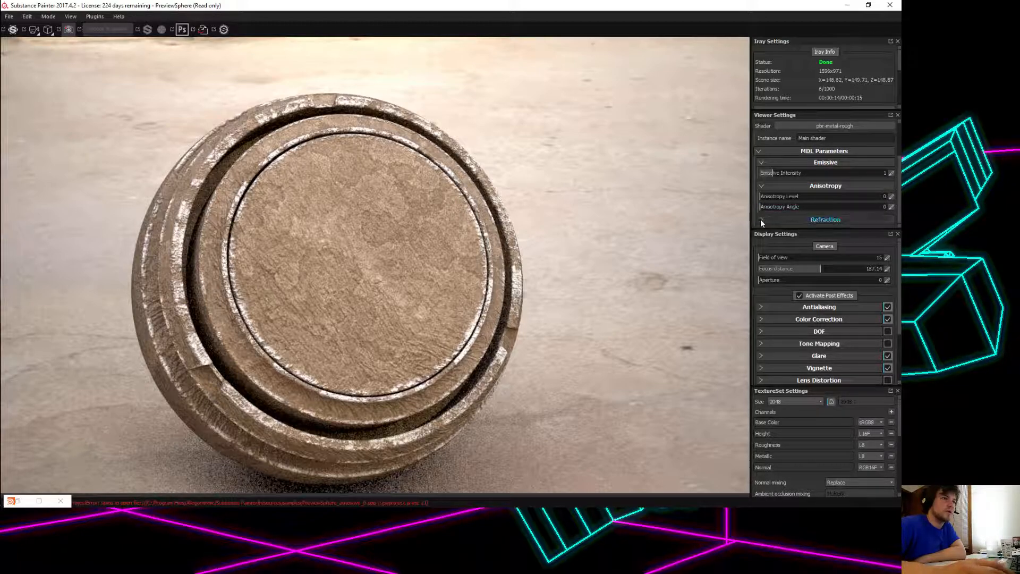
scroll(764, 215, down, 1)
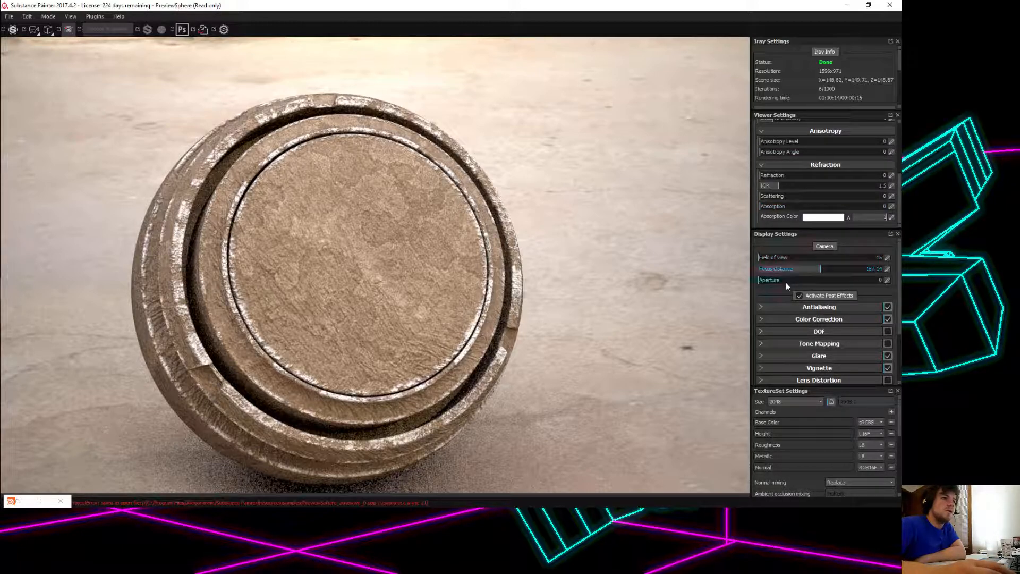
scroll(786, 286, down, 5)
scroll(777, 434, down, 6)
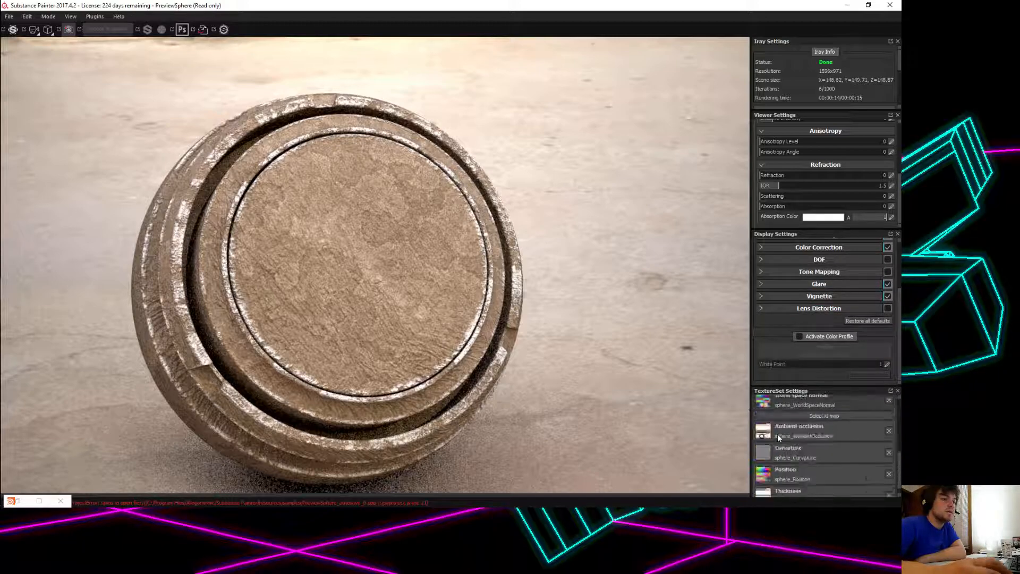
scroll(777, 448, up, 6)
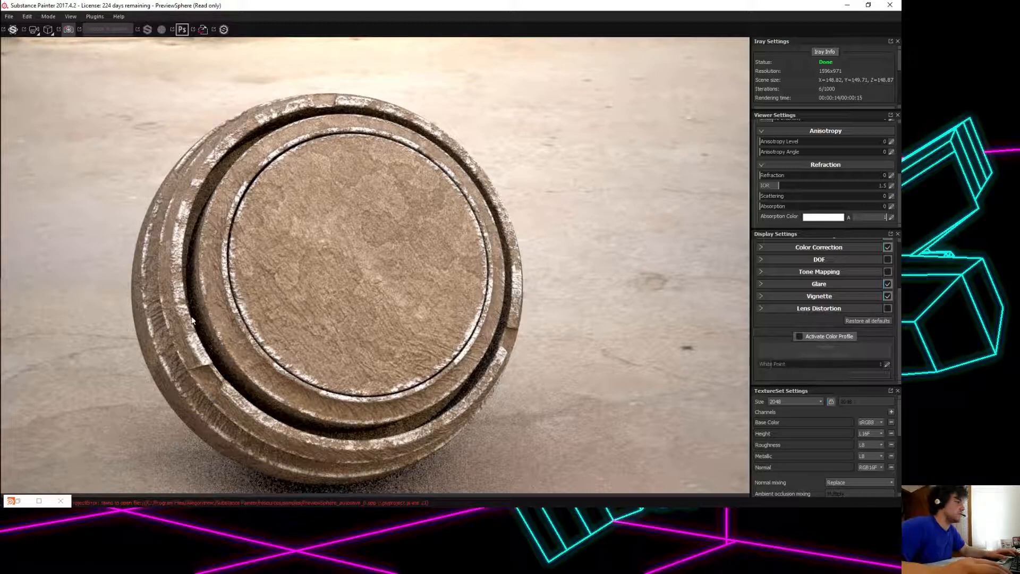
View the Iray-rendered sphere from the side and at a distance within the street environment.
alt+drag(197, 318, 243, 339)
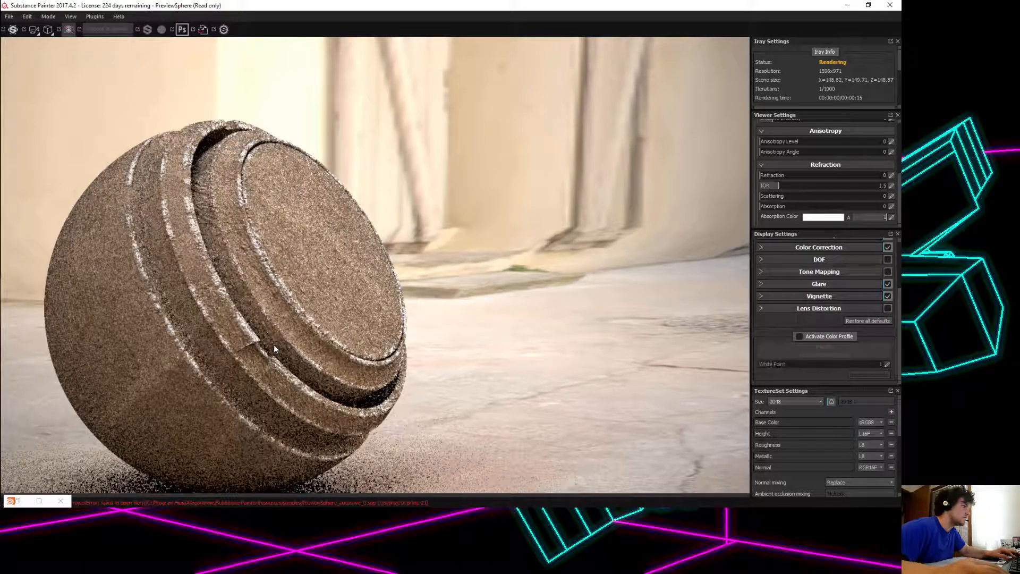
scroll(274, 345, down, 1)
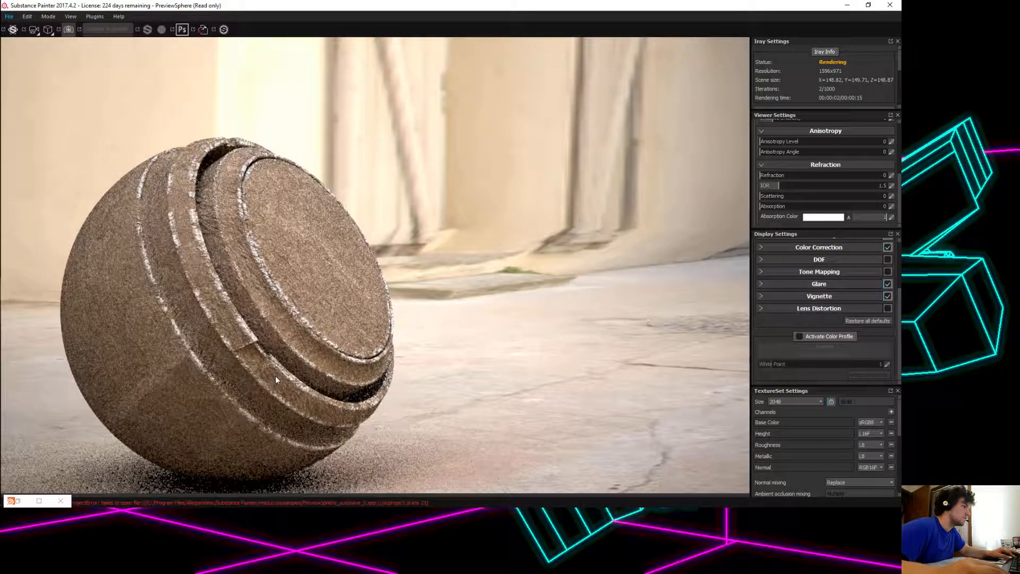
scroll(275, 375, down, 2)
scroll(279, 370, down, 2)
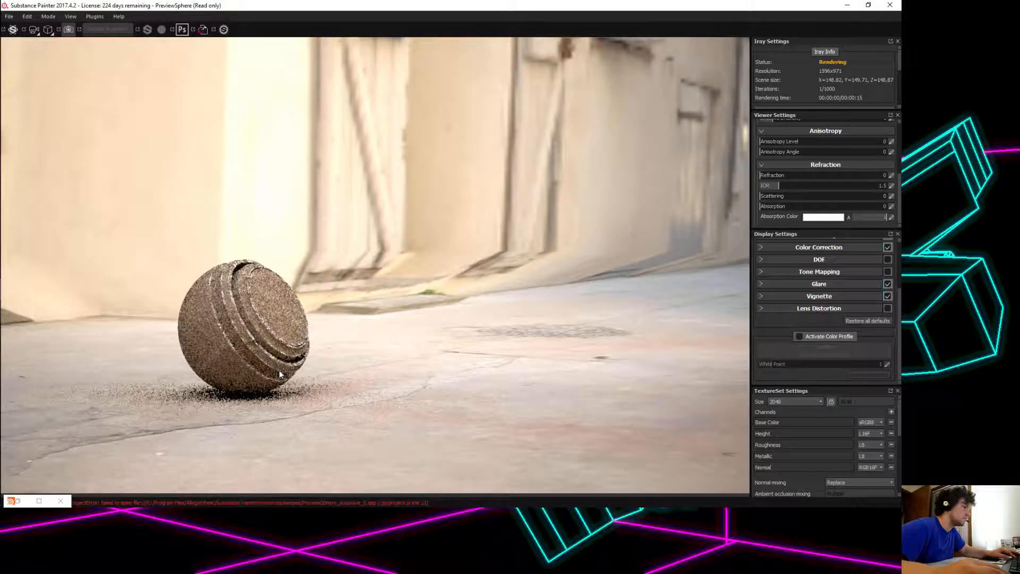
scroll(279, 370, down, 2)
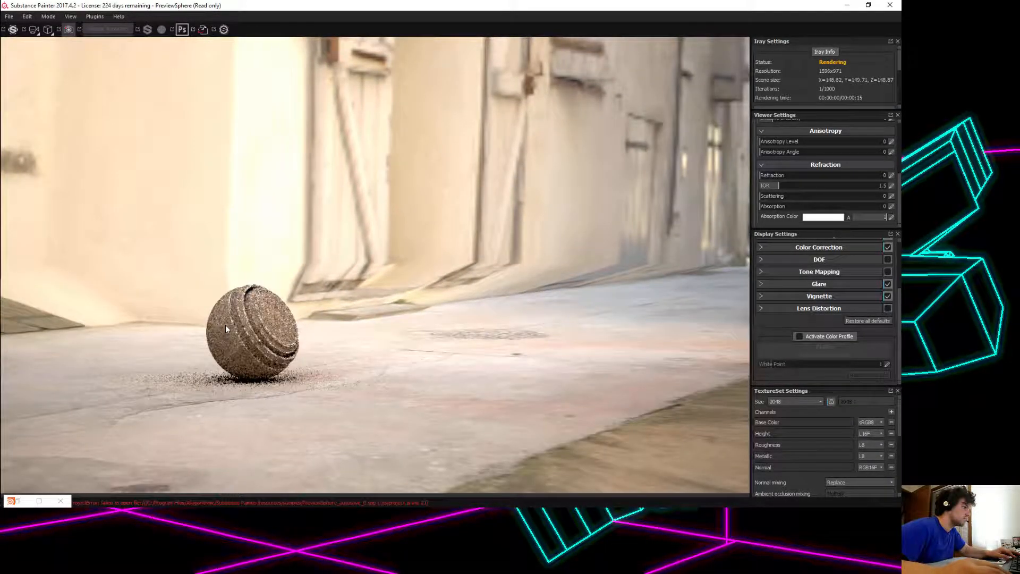
Pull the camera far back from the sphere to view it small against the whole street environment.
scroll(223, 329, down, 2)
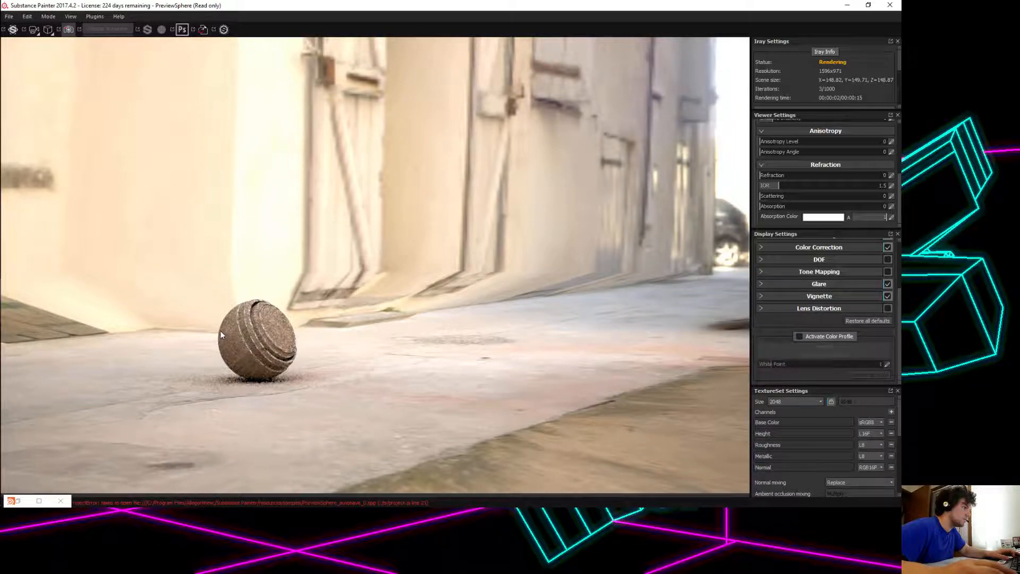
scroll(221, 332, down, 1)
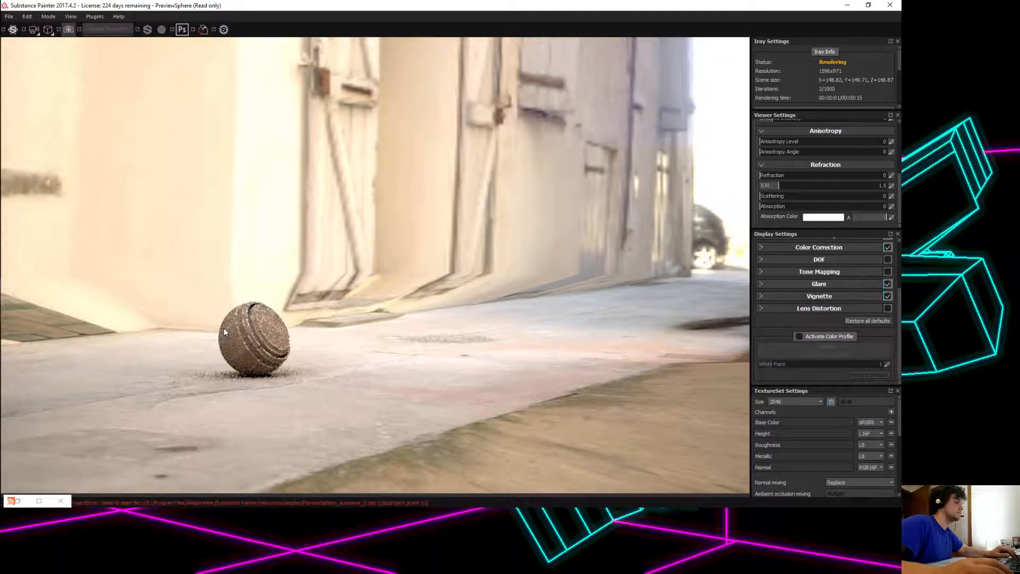
scroll(233, 349, down, 1)
scroll(233, 347, down, 1)
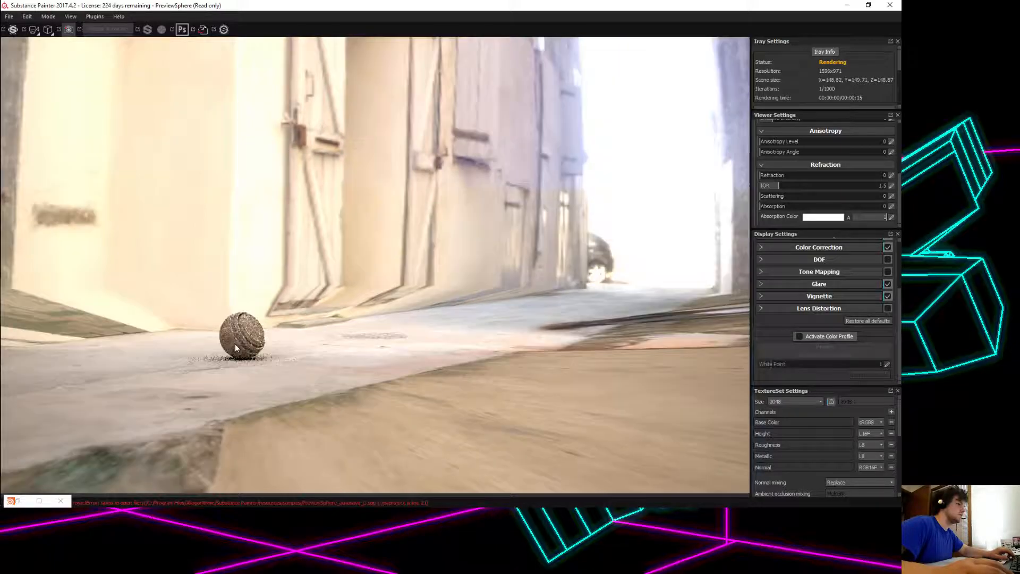
scroll(236, 348, down, 1)
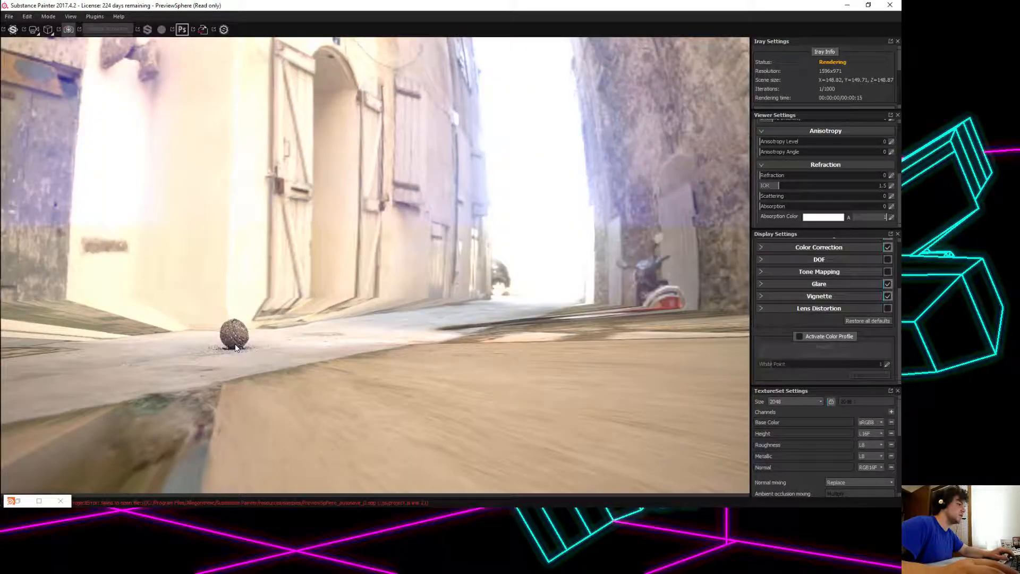
Frame the sphere close up in the Iray view so that its ridges and round face fill most of the image.
scroll(235, 343, up, 3)
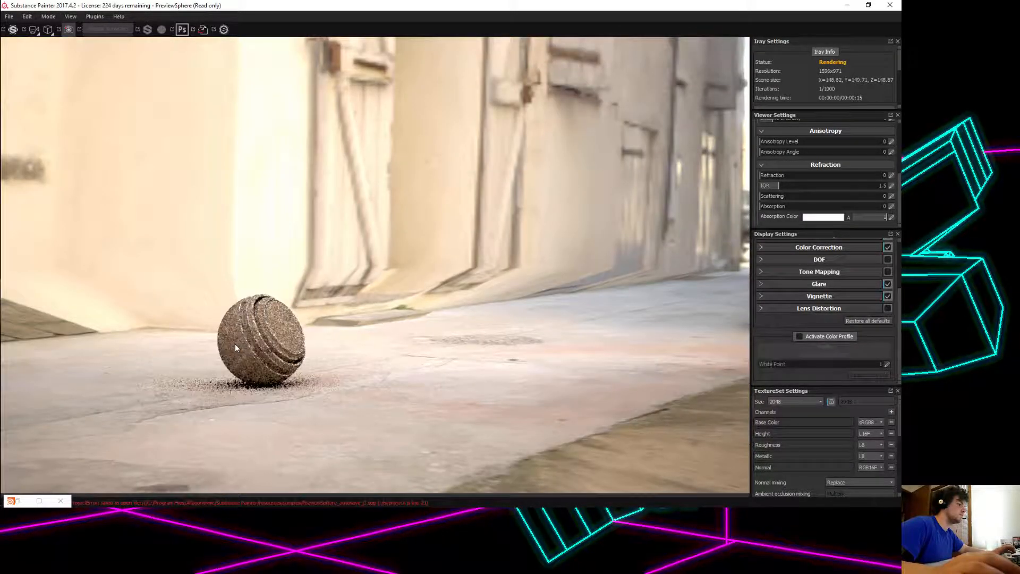
scroll(236, 347, up, 3)
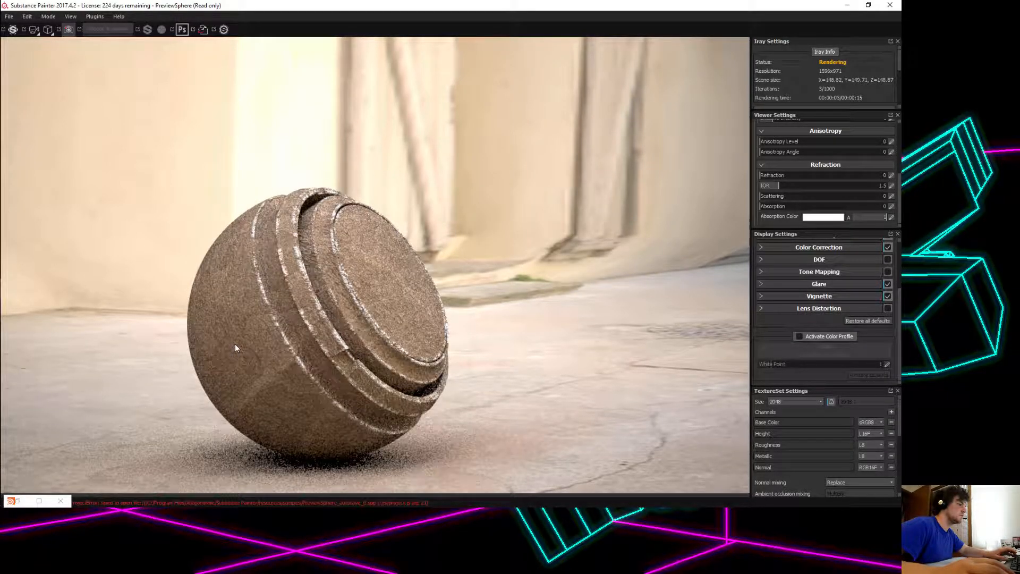
scroll(235, 343, up, 1)
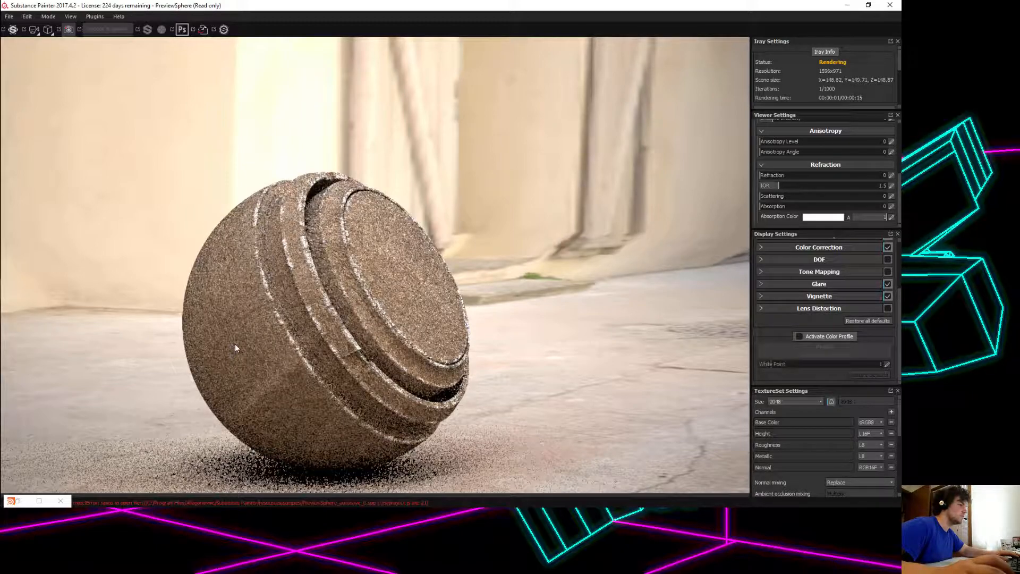
scroll(235, 343, up, 1)
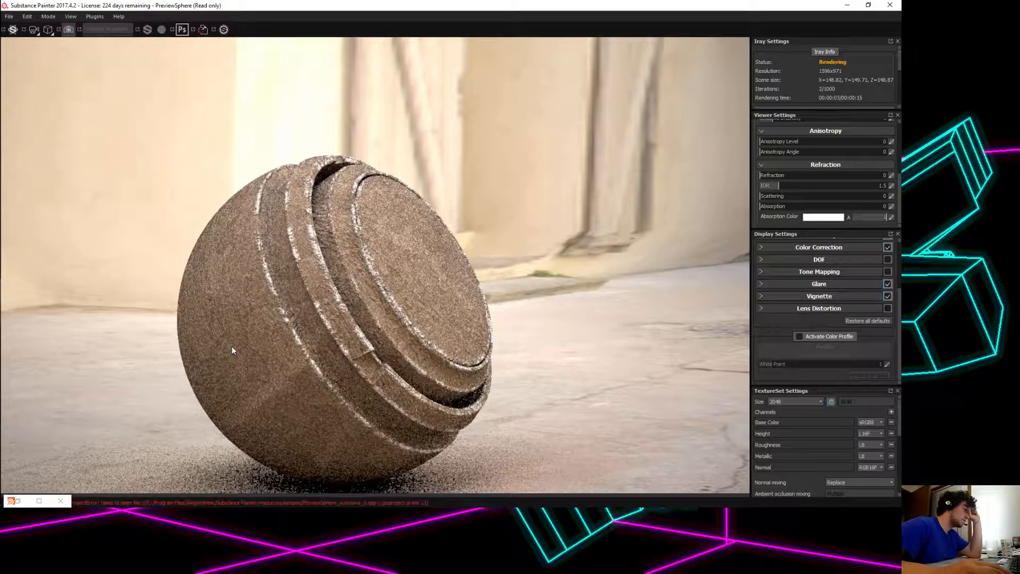
scroll(258, 328, up, 1)
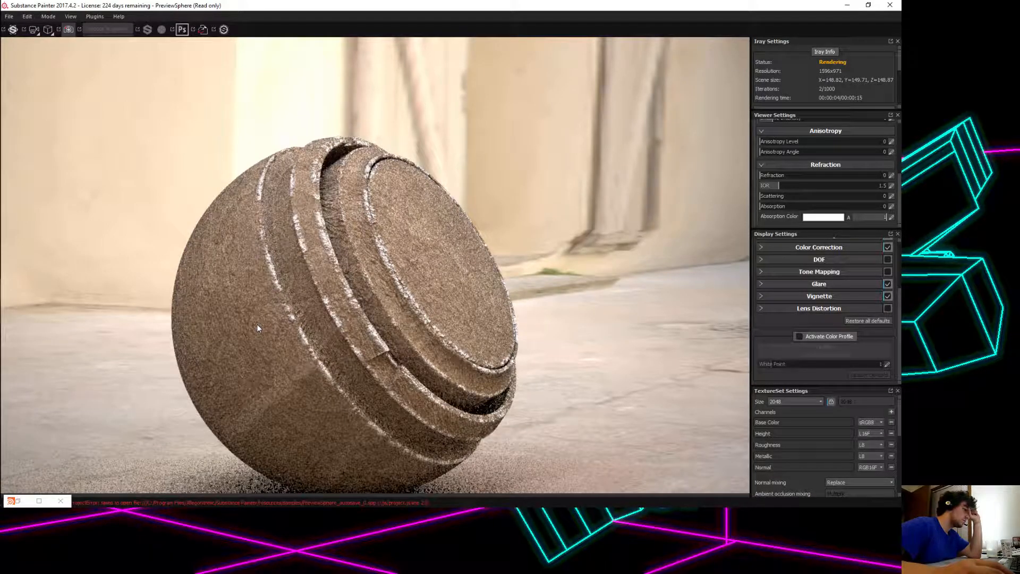
scroll(257, 328, up, 1)
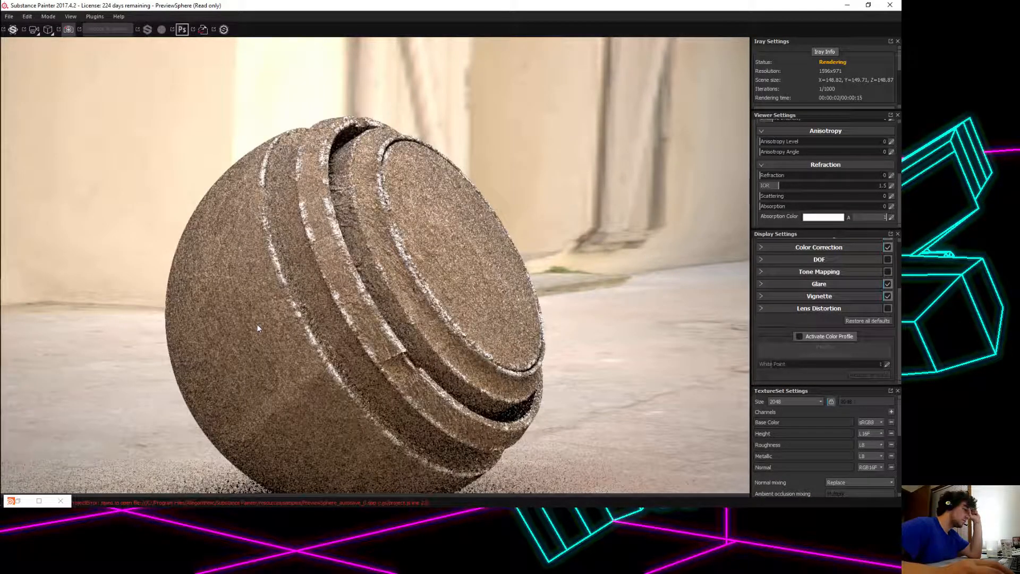
scroll(257, 327, up, 1)
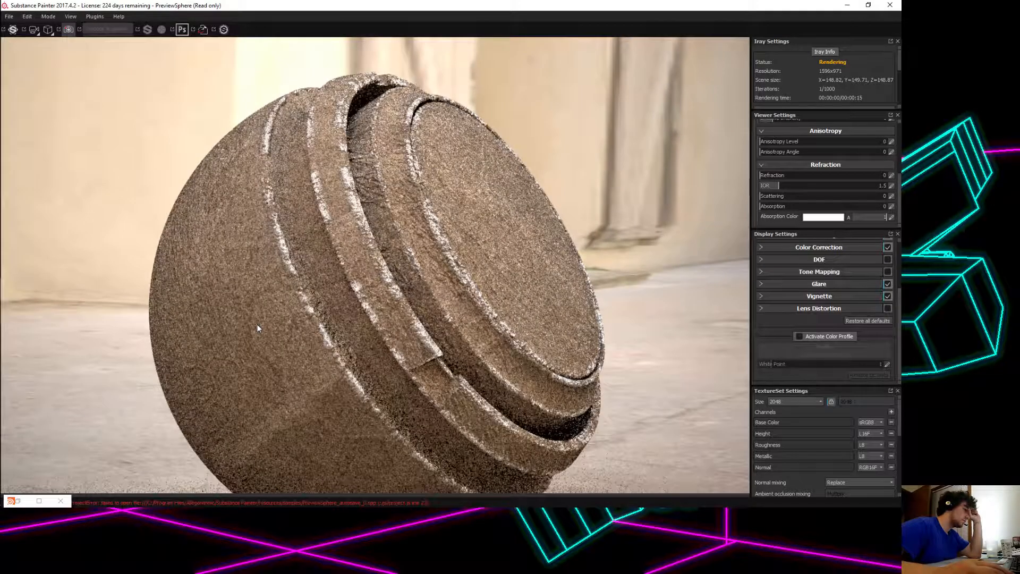
Enable DOF and Lens Distortion, with the distortion's Power at 0.77, FOV at 4.06 and Edge Roundness at 0.
scroll(796, 305, up, 2)
scroll(797, 300, up, 1)
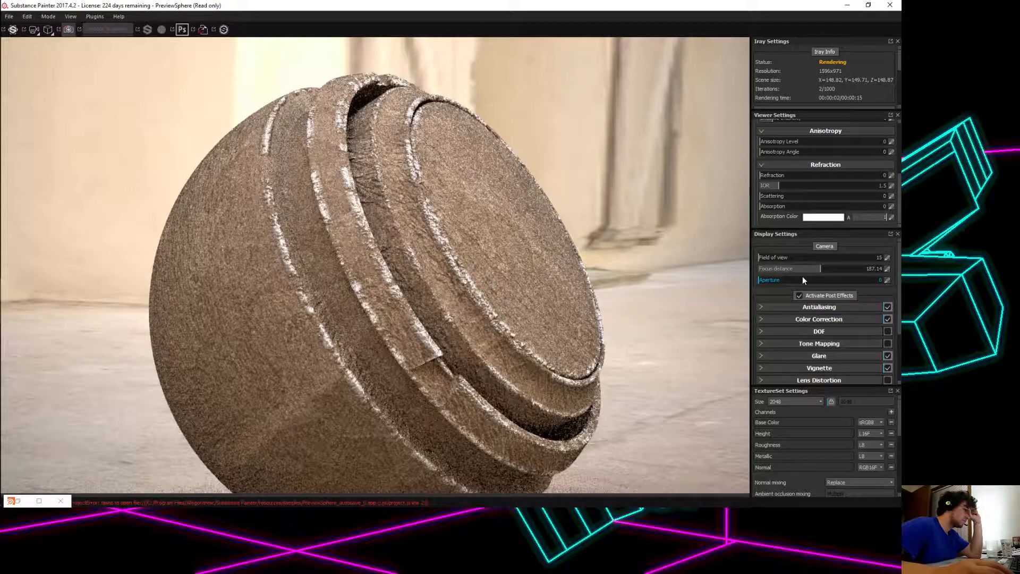
click(888, 331)
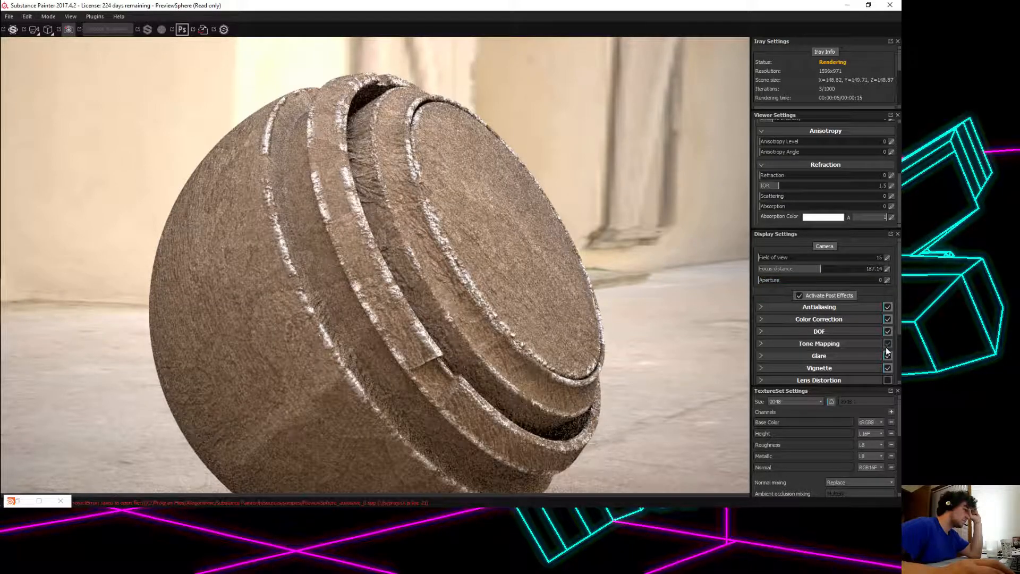
click(888, 380)
scroll(875, 362, down, 2)
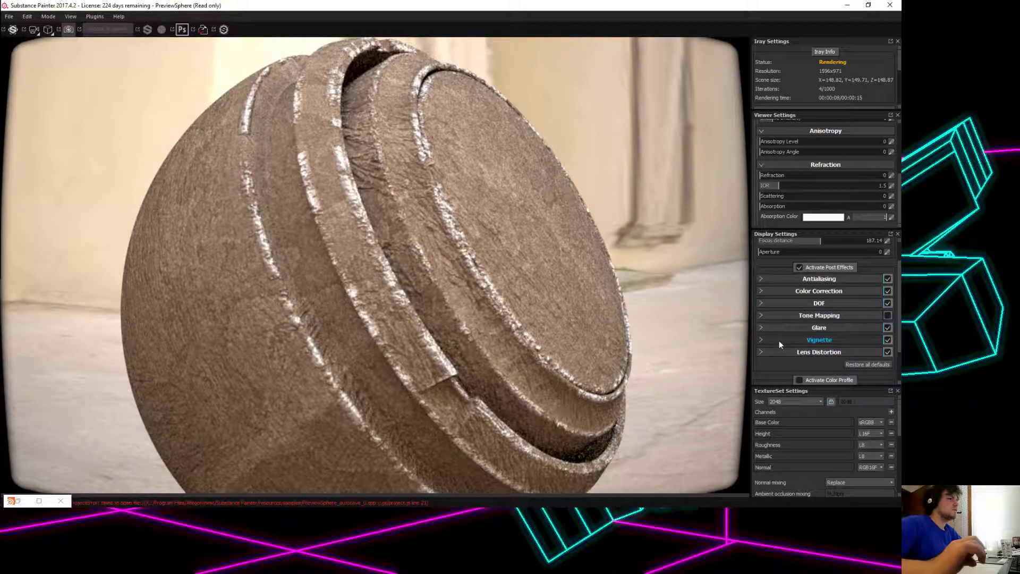
click(762, 352)
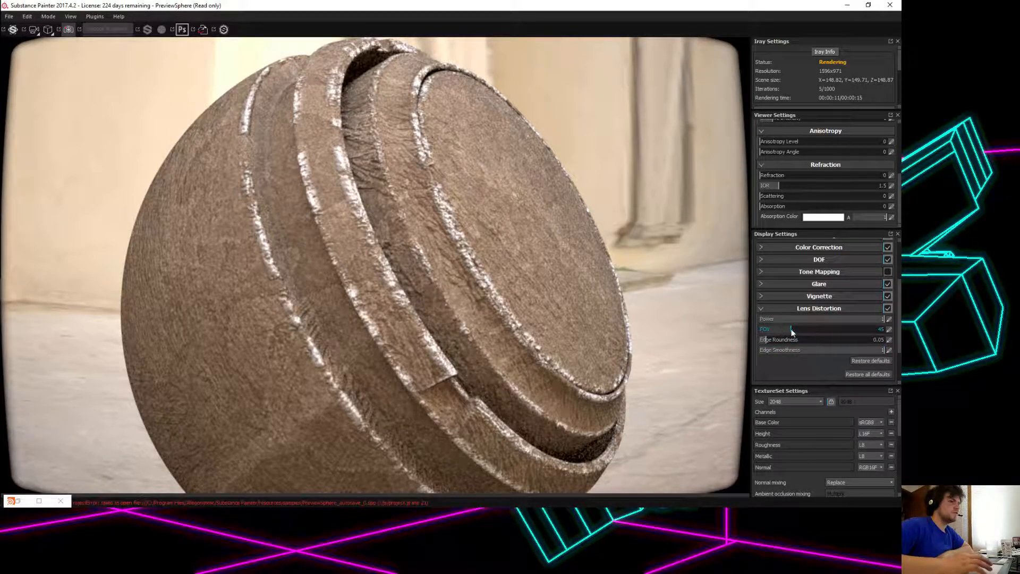
drag(873, 318, 758, 340)
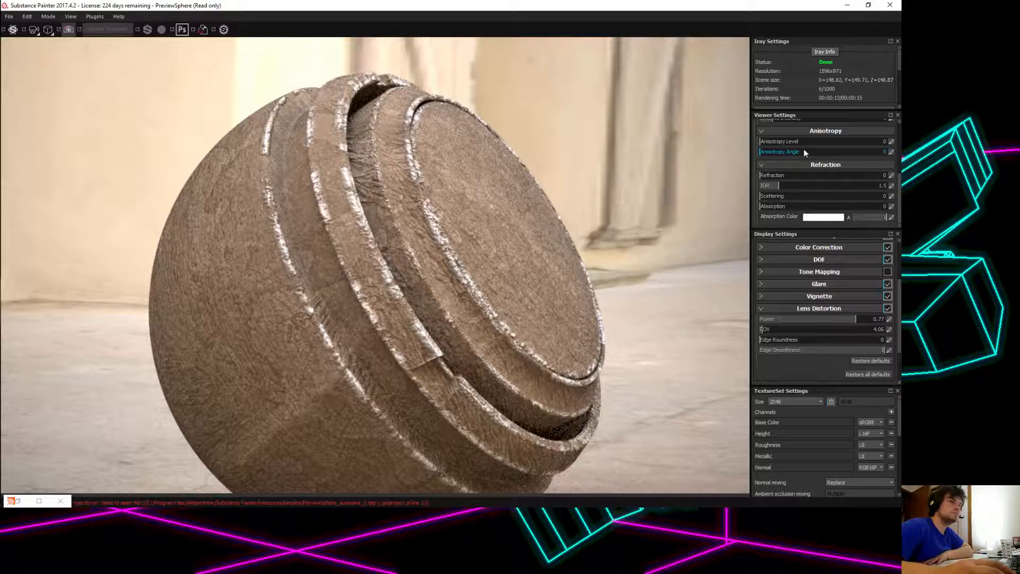
Set the Iray Max Time to 60 seconds and let the close-up of the sphere render for that long.
scroll(803, 149, up, 5)
scroll(802, 82, down, 3)
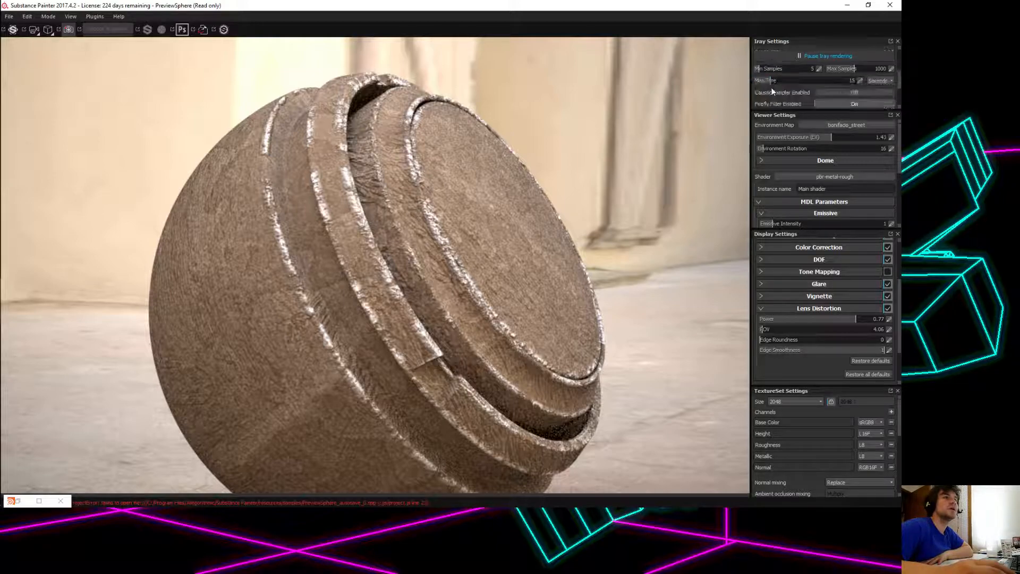
double_click(776, 79)
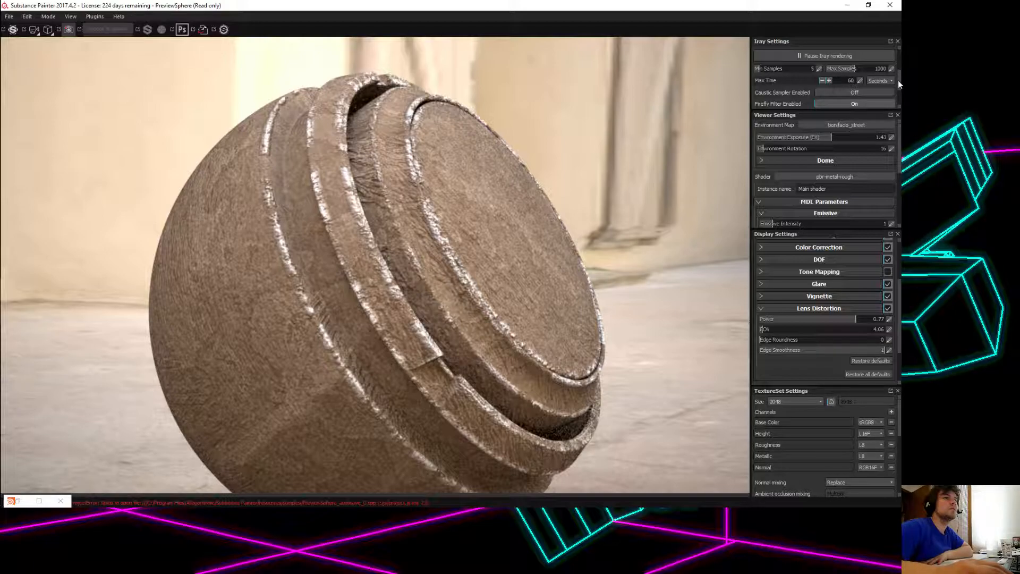
scroll(898, 81, up, 2)
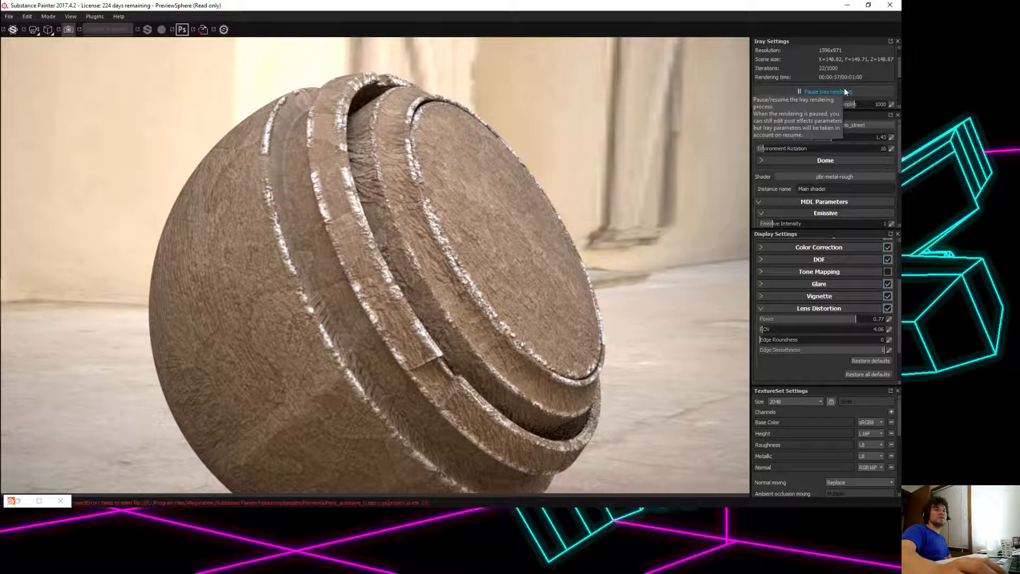
scroll(823, 66, down, 2)
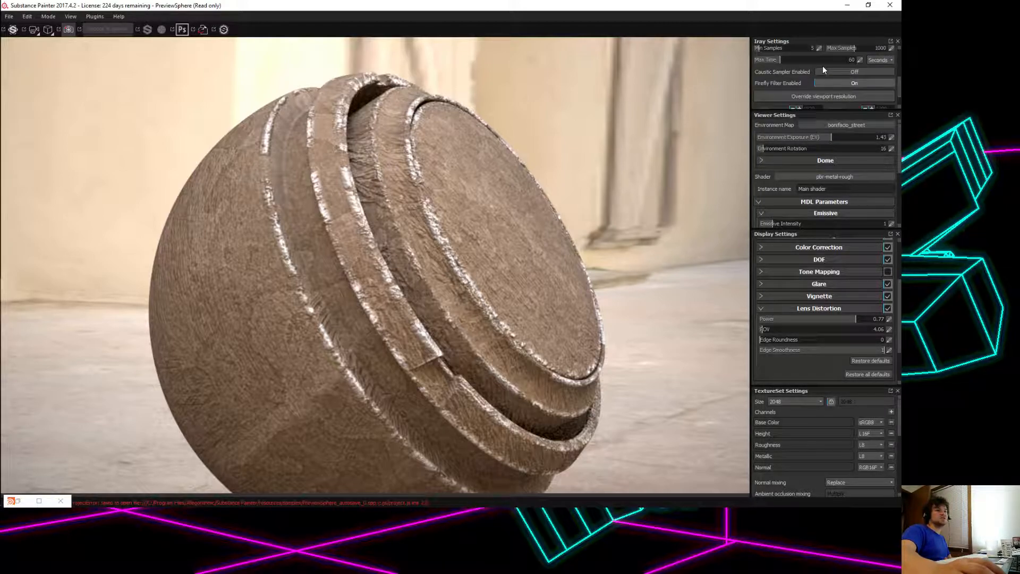
scroll(783, 104, up, 1)
scroll(783, 103, up, 2)
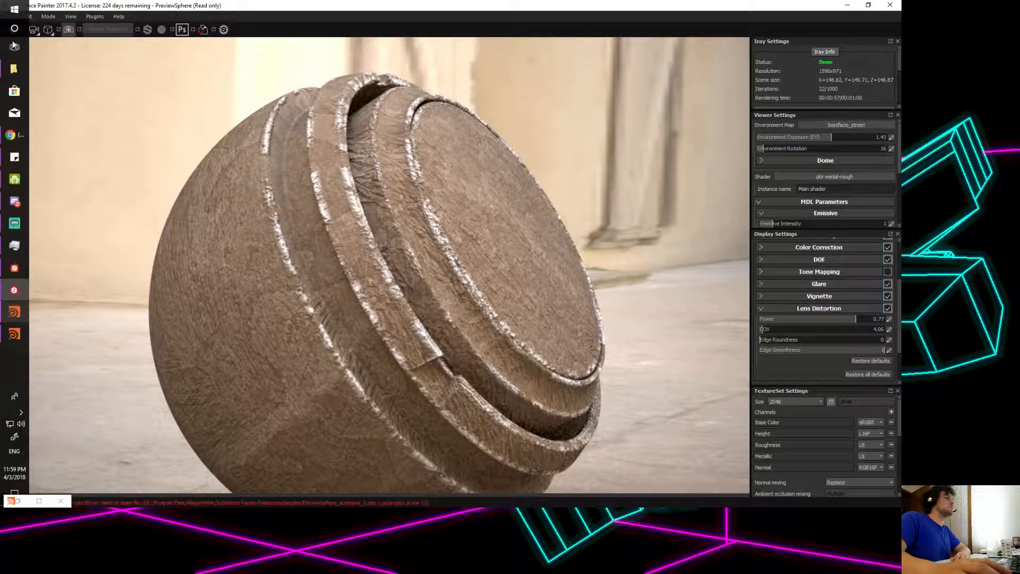
Show the stream schedule image apr2nd.png in Photos and close it to return to the Iray render.
click(2, 73)
mouse_move(380, 14)
mouse_down()
mouse_move(487, 119)
mouse_move(901, 213)
mouse_up()
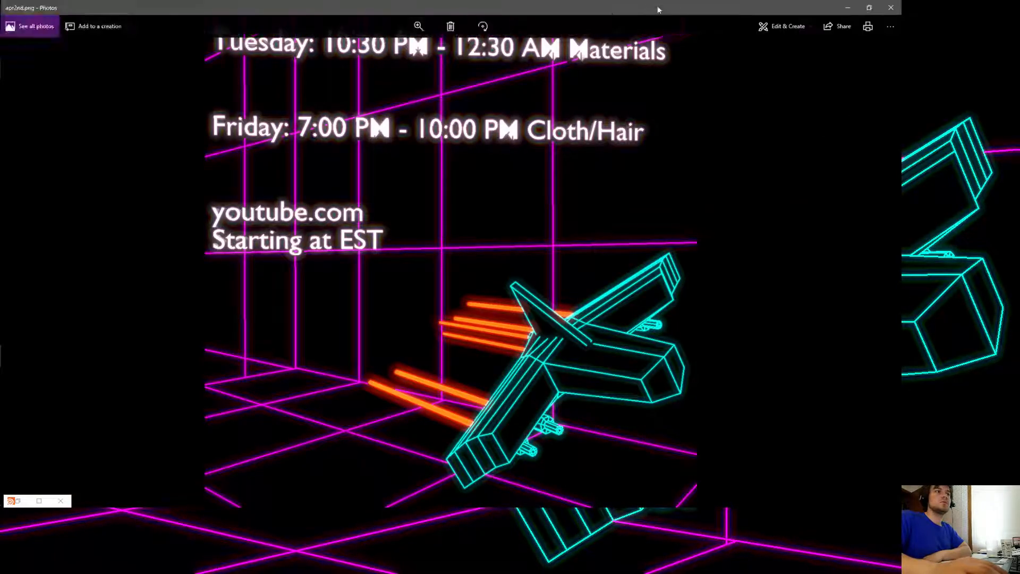
drag(659, 7, 585, 1)
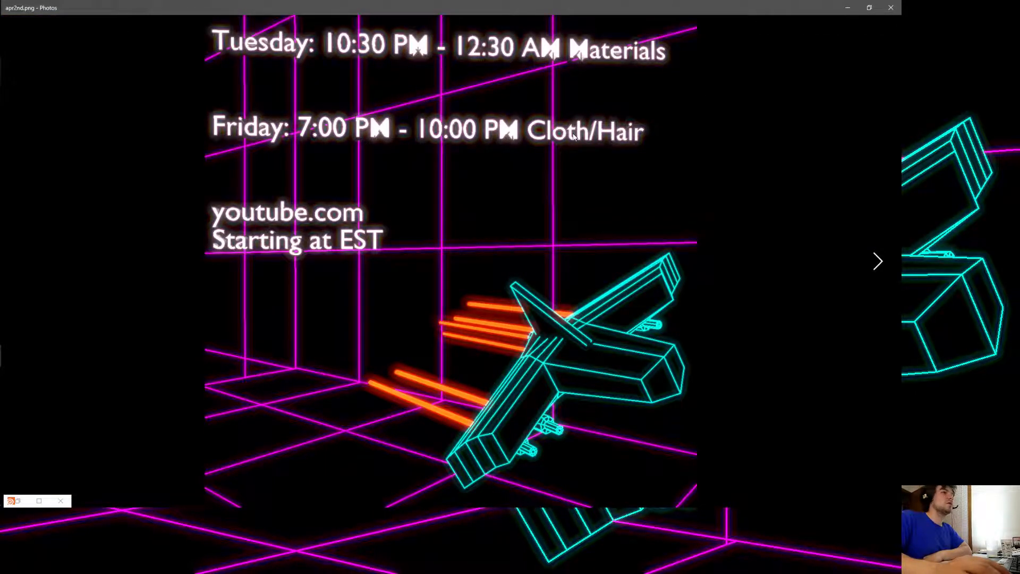
mouse_move(2, 252)
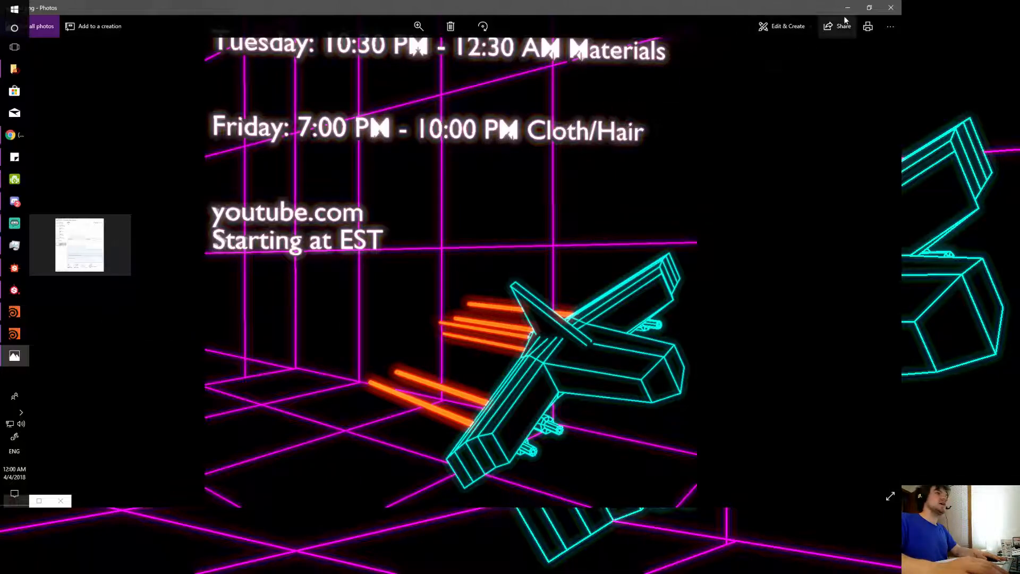
click(889, 7)
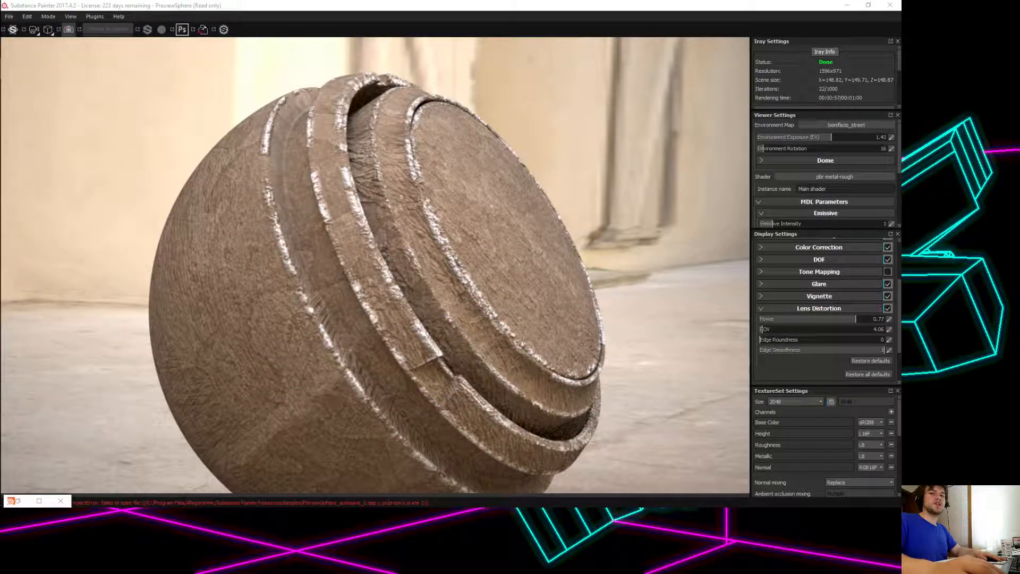